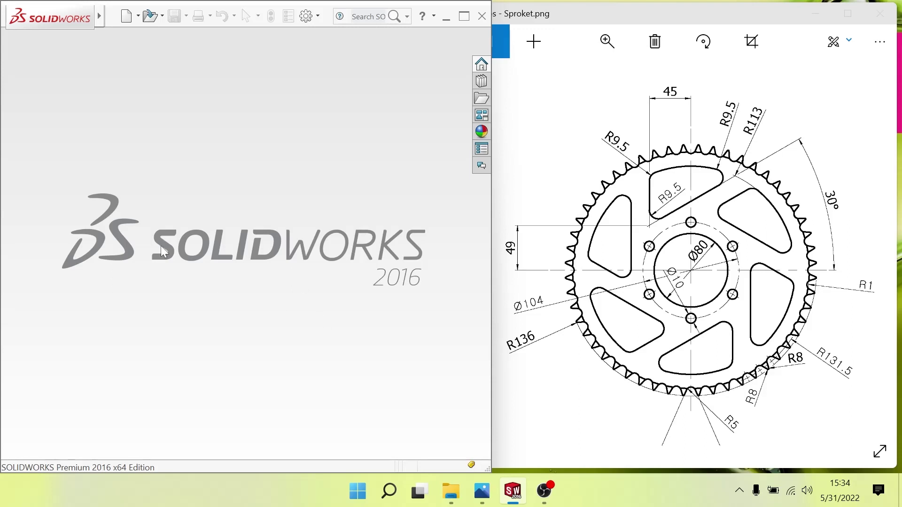
# Create a new Part document and begin a sketch on its Front Plane
pyautogui.click(126, 19)
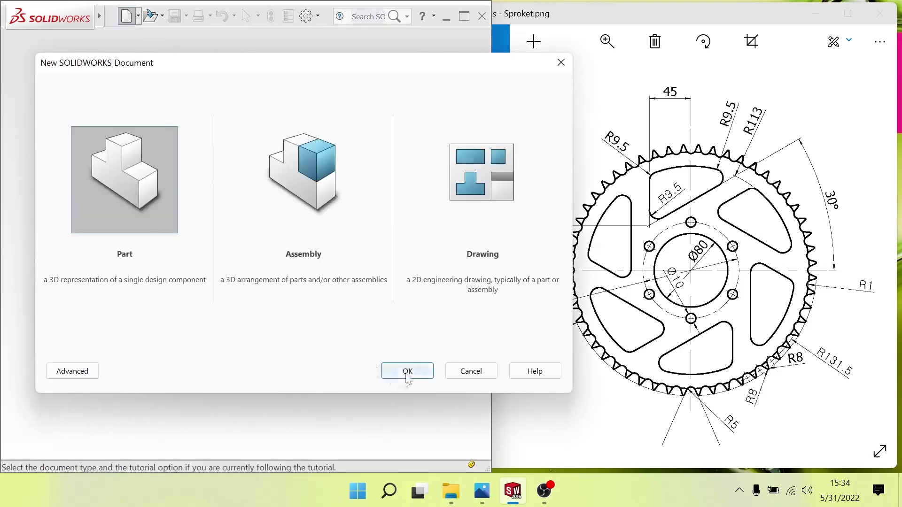
pyautogui.click(406, 371)
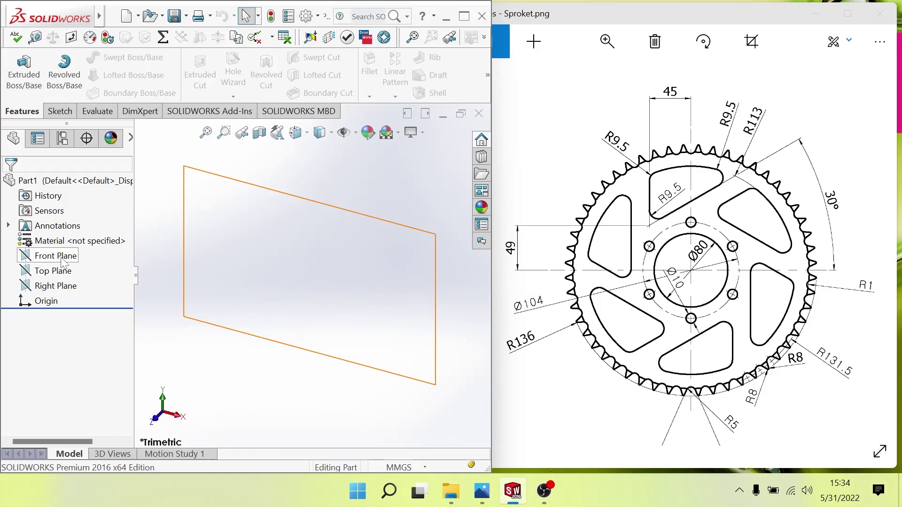
pyautogui.click(63, 261)
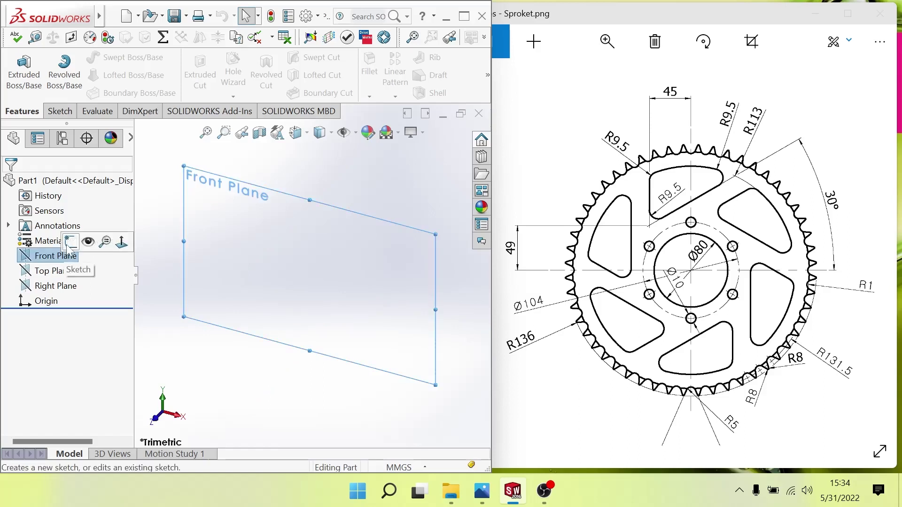
pyautogui.click(72, 113)
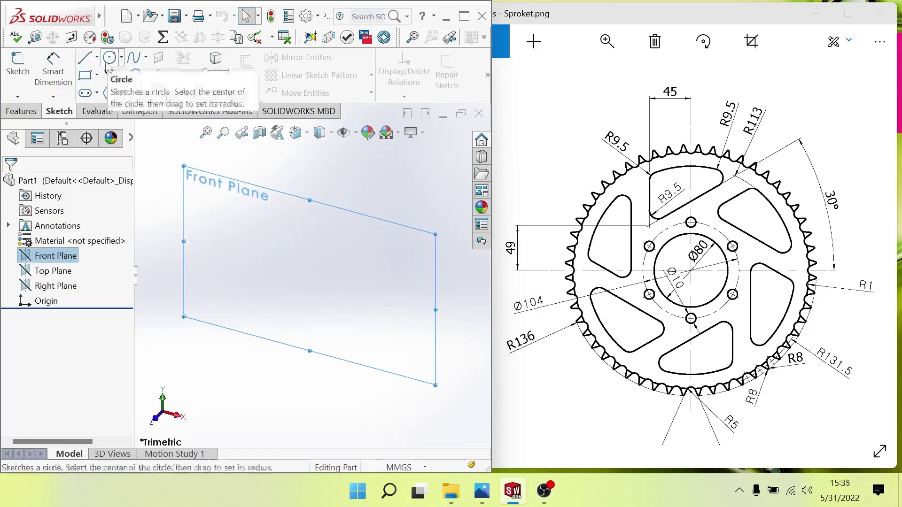
# Draw a circle with its centre on the sketch origin
pyautogui.click(108, 62)
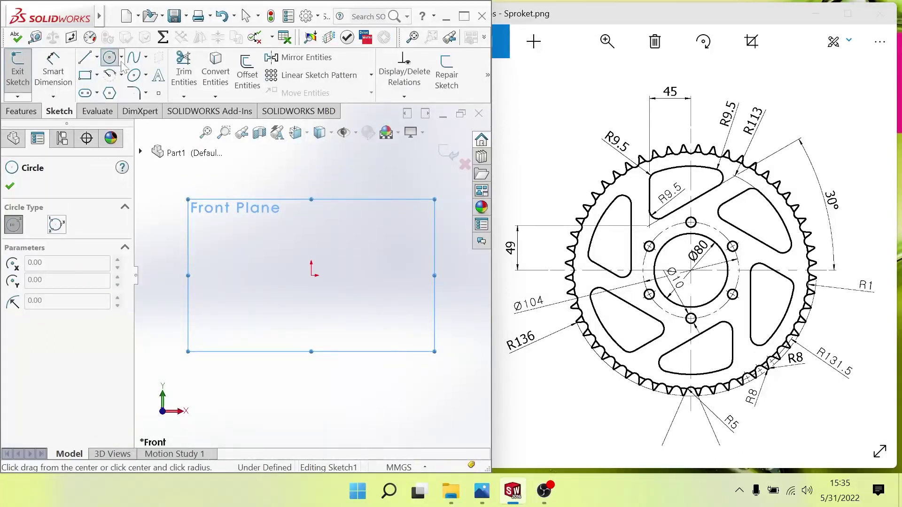
pyautogui.click(121, 58)
pyautogui.click(109, 58)
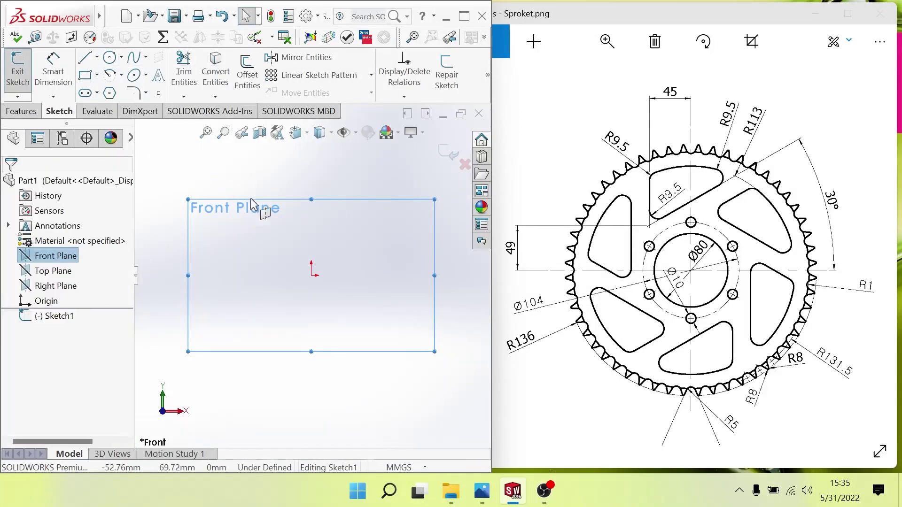
pyautogui.click(110, 58)
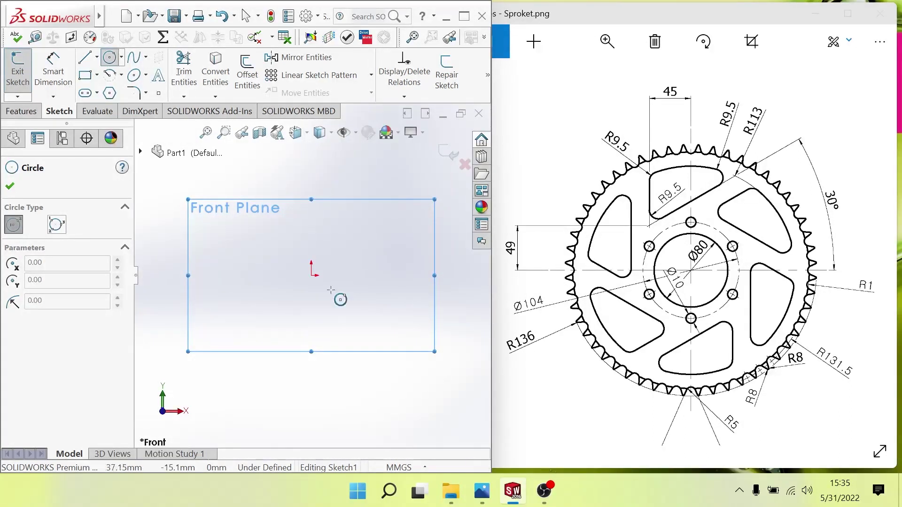
pyautogui.click(310, 275)
pyautogui.click(358, 325)
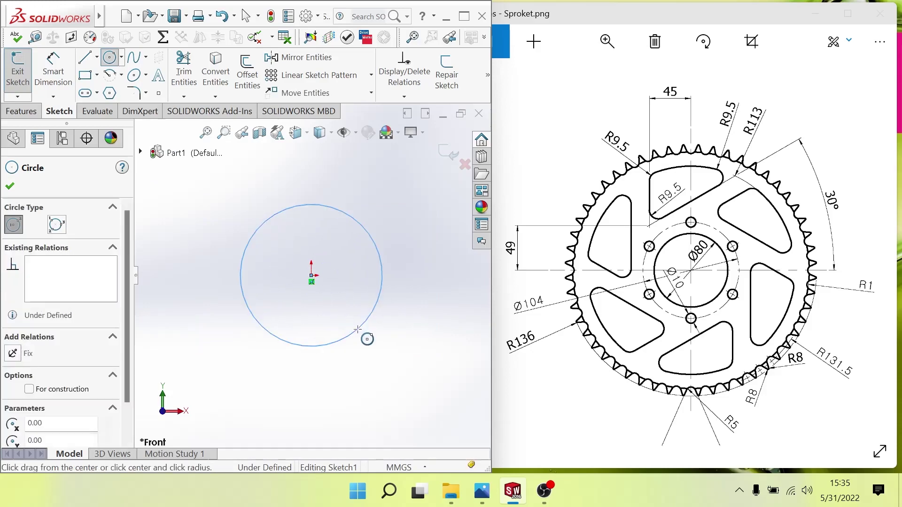
# Dimension the circle's diameter as 136*2, giving 272 mm
pyautogui.press('d')
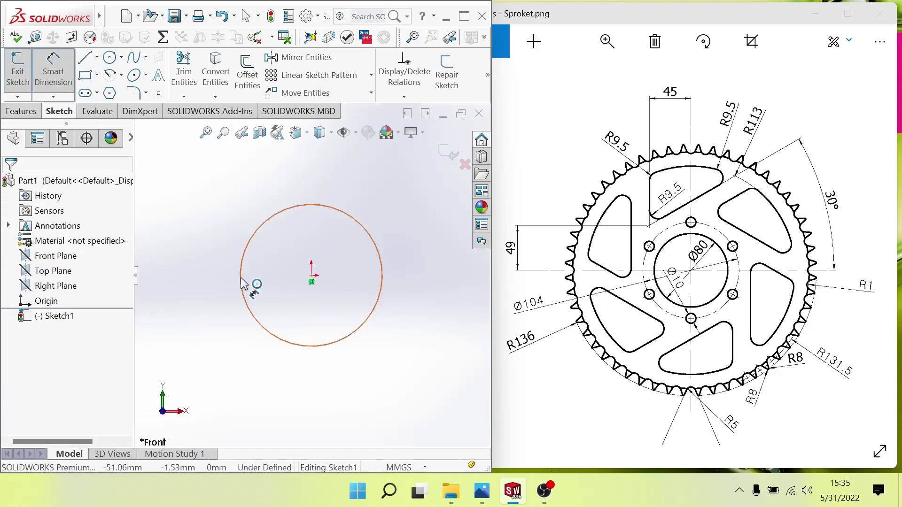
pyautogui.click(240, 277)
pyautogui.click(210, 253)
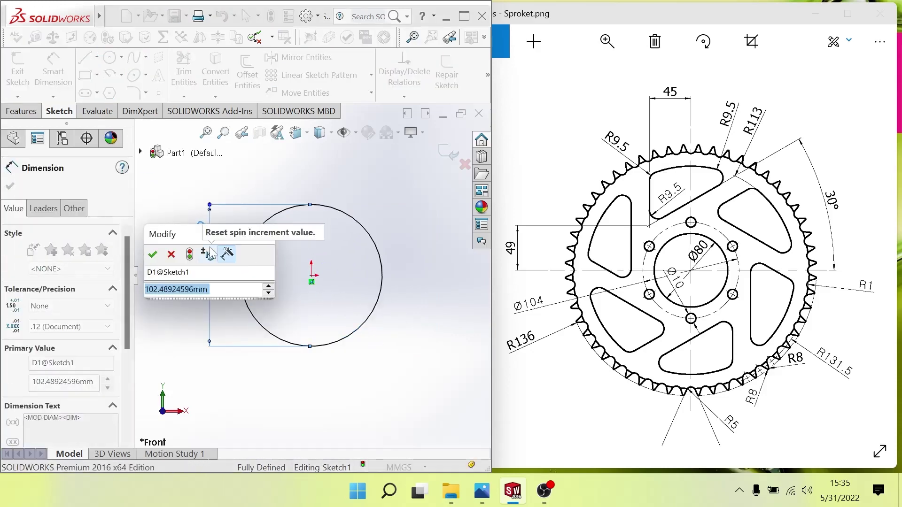
pyautogui.write('136')
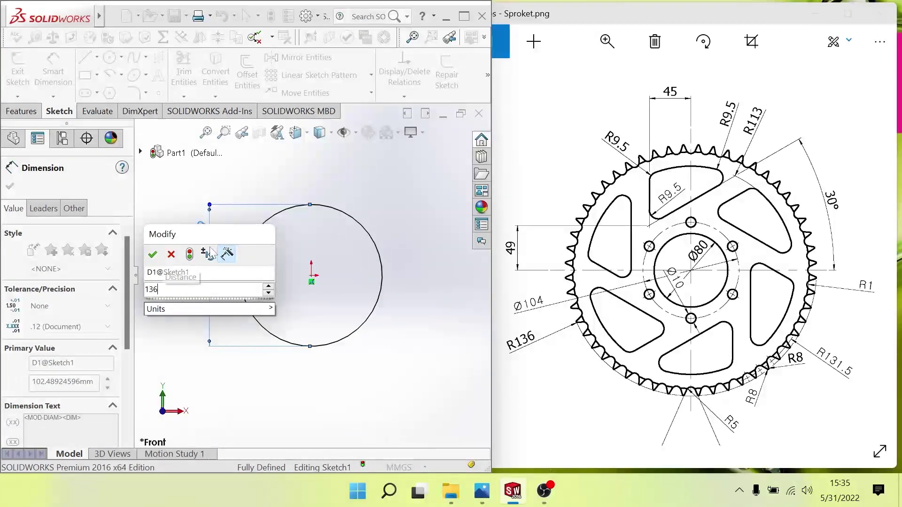
pyautogui.write('*2')
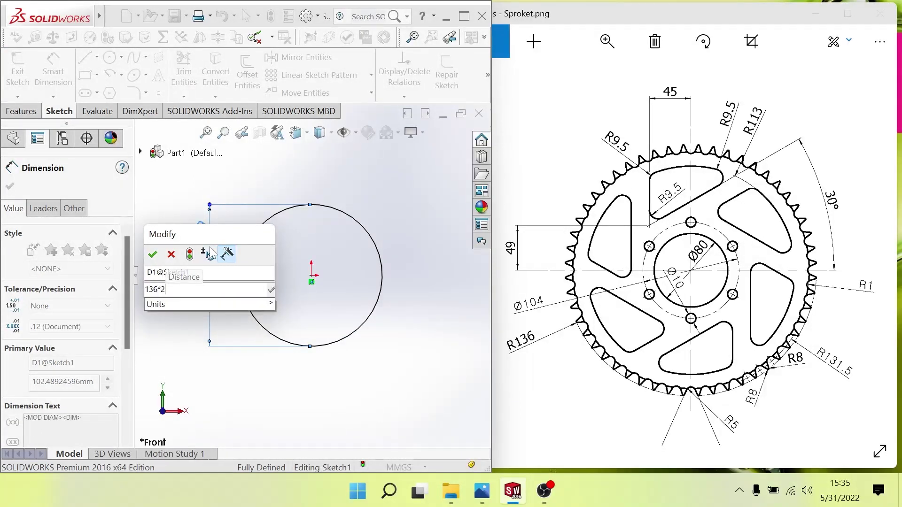
pyautogui.press('Return')
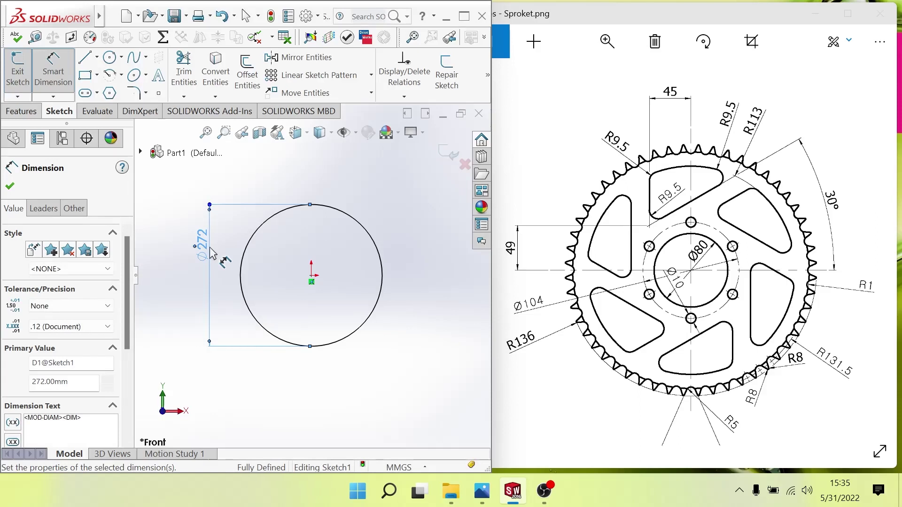
pyautogui.scroll(-2, 289, 307)
pyautogui.scroll(-1, 285, 305)
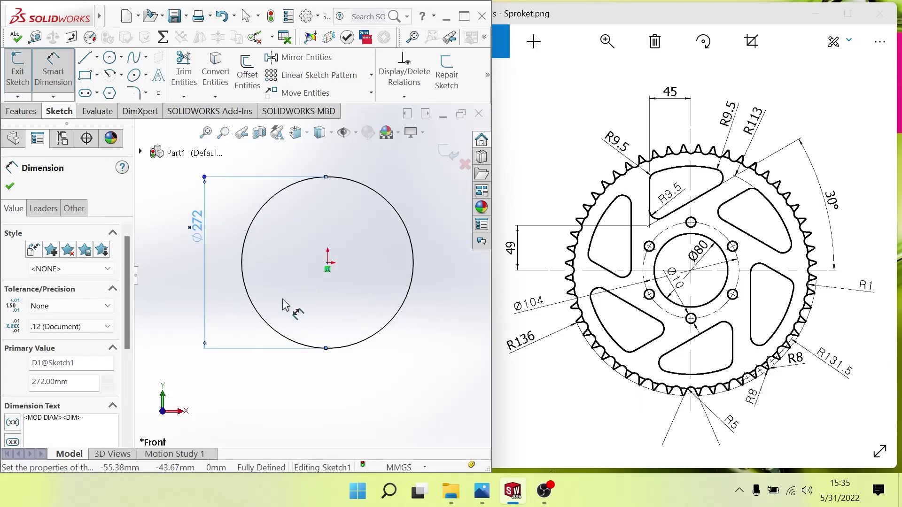
pyautogui.scroll(-1, 258, 228)
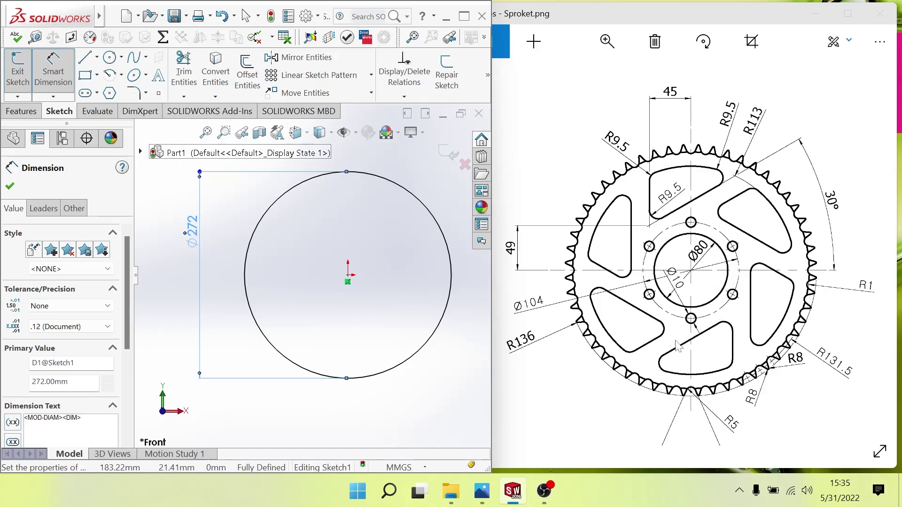
pyautogui.press('c')
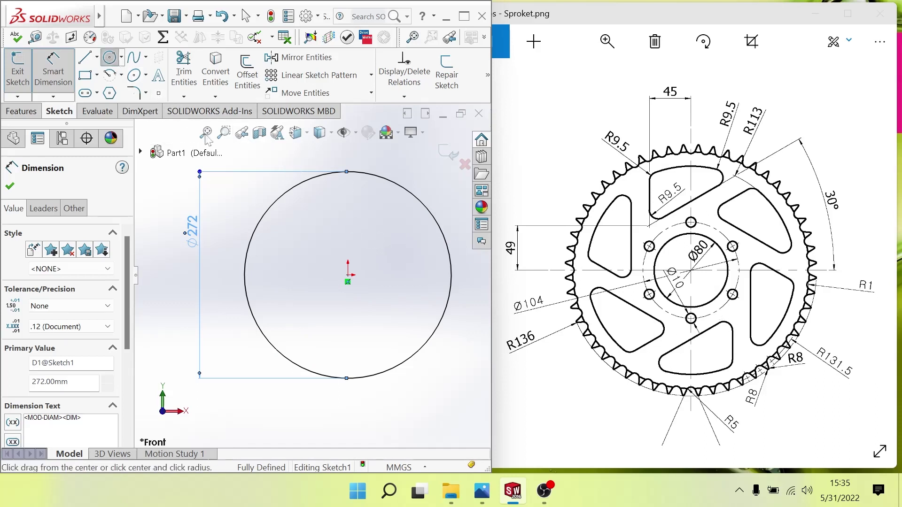
# Draw an origin-centred inner circle and dimension it to Ø80
pyautogui.click(348, 282)
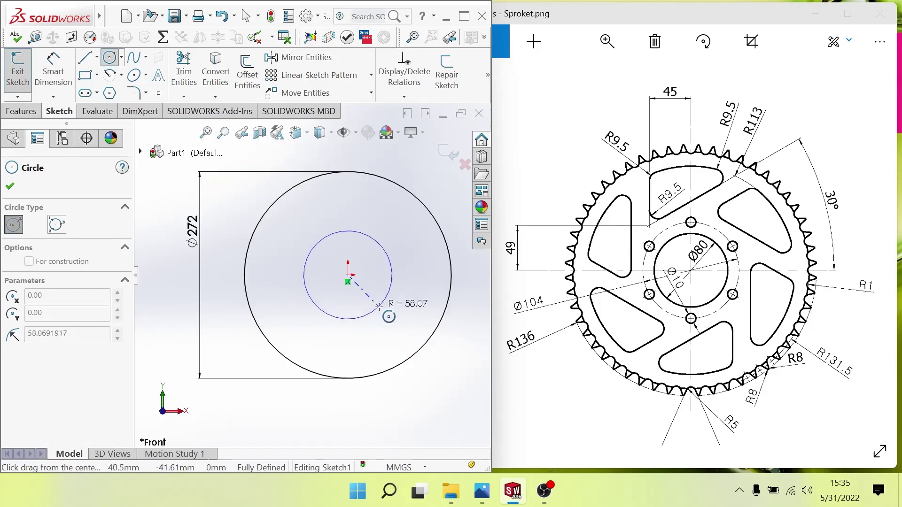
pyautogui.click(379, 305)
pyautogui.click(53, 70)
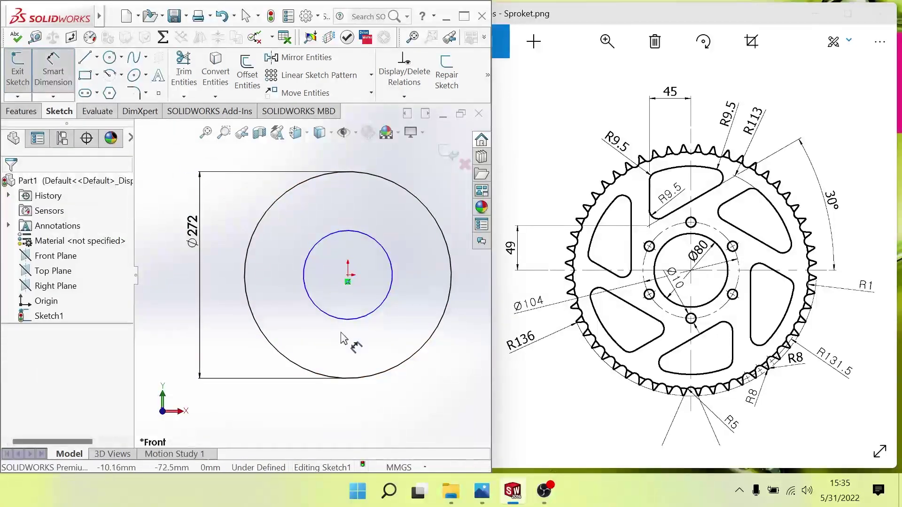
pyautogui.click(348, 319)
pyautogui.click(351, 418)
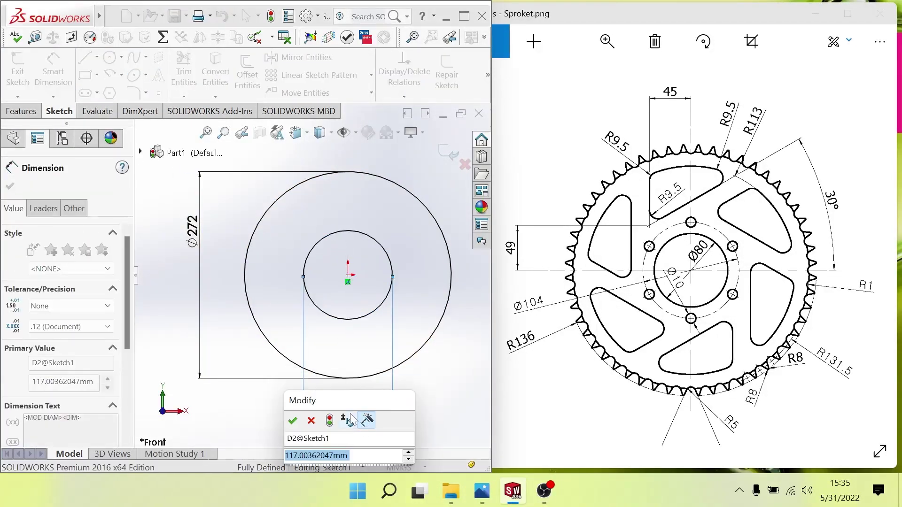
pyautogui.write('80')
pyautogui.press('Return')
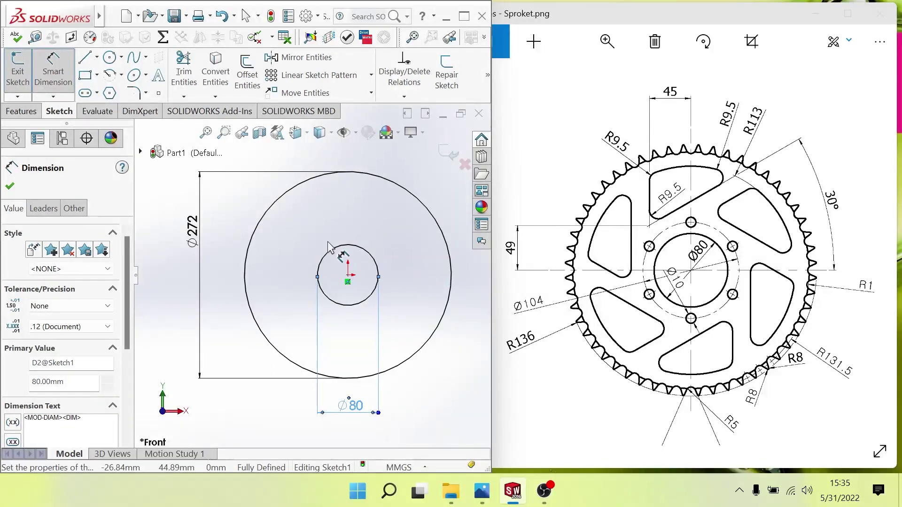
# Add another origin-centred circle between them, dimensioned to Ø104
pyautogui.click(109, 56)
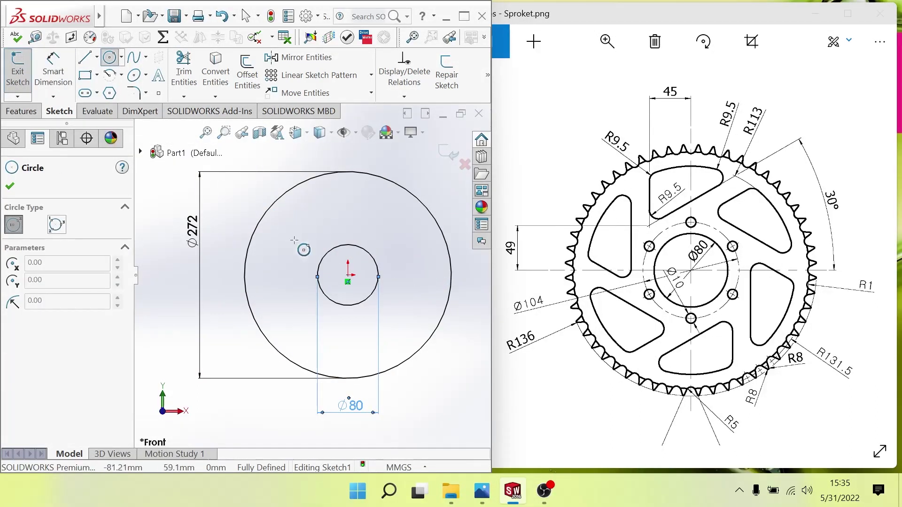
pyautogui.click(348, 281)
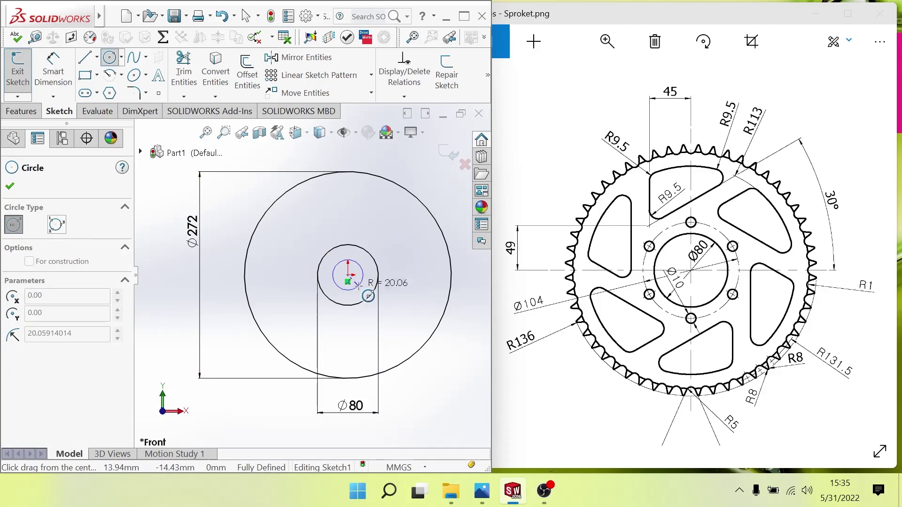
pyautogui.click(383, 311)
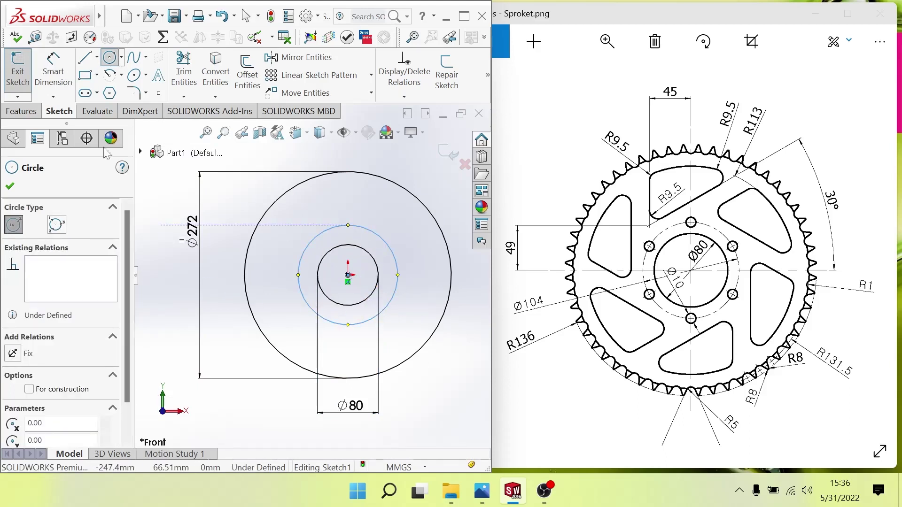
pyautogui.click(53, 70)
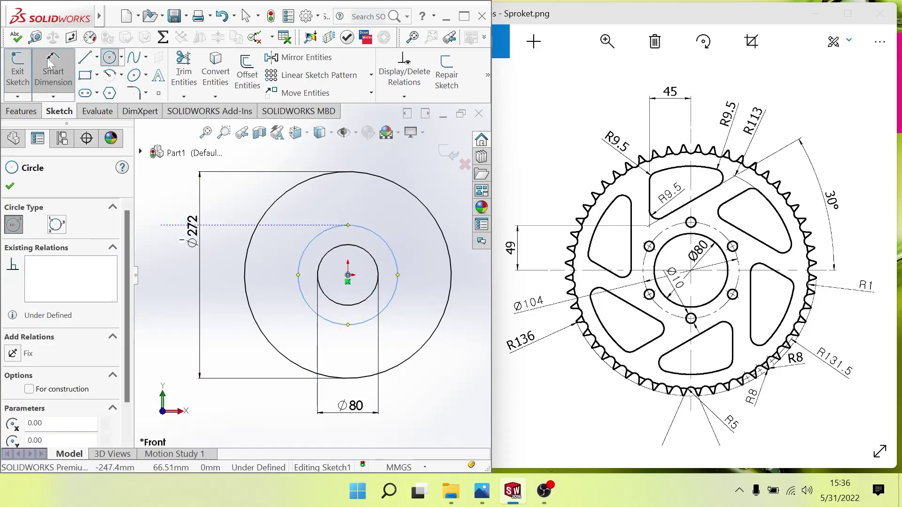
pyautogui.click(310, 302)
pyautogui.click(250, 344)
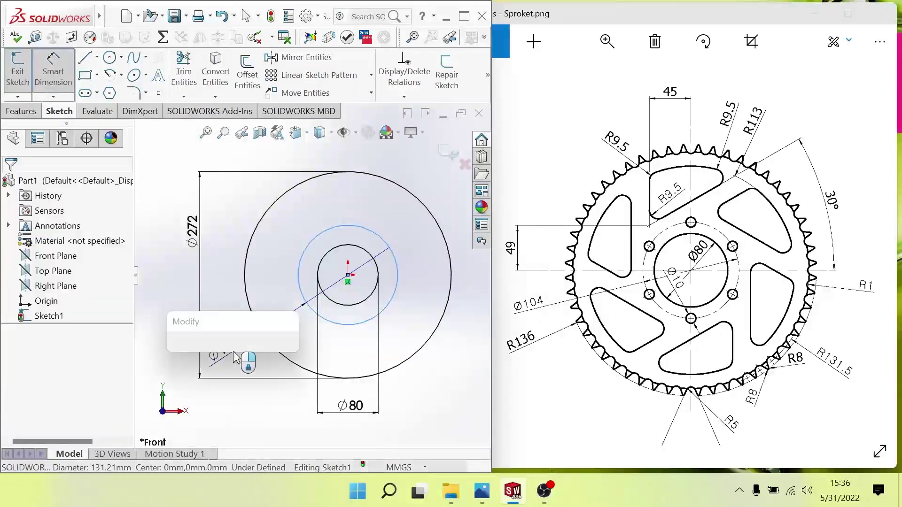
pyautogui.write('104')
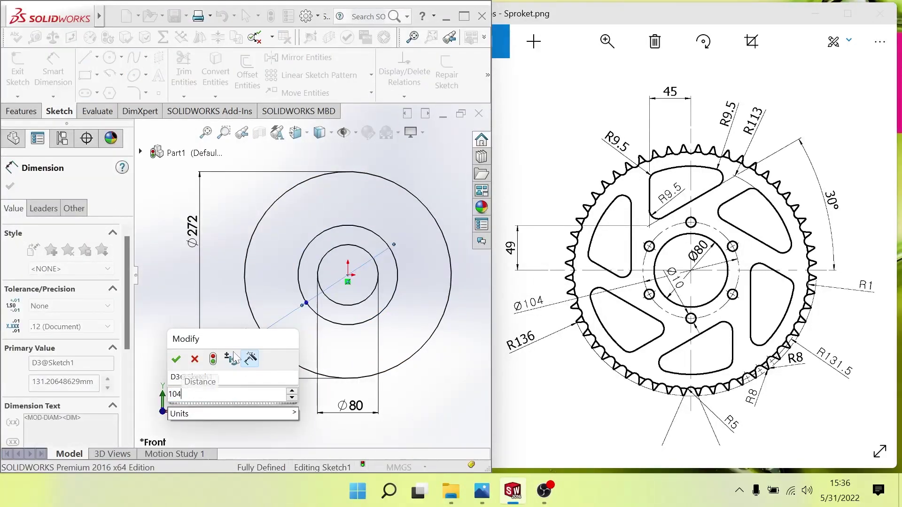
pyautogui.press('Return')
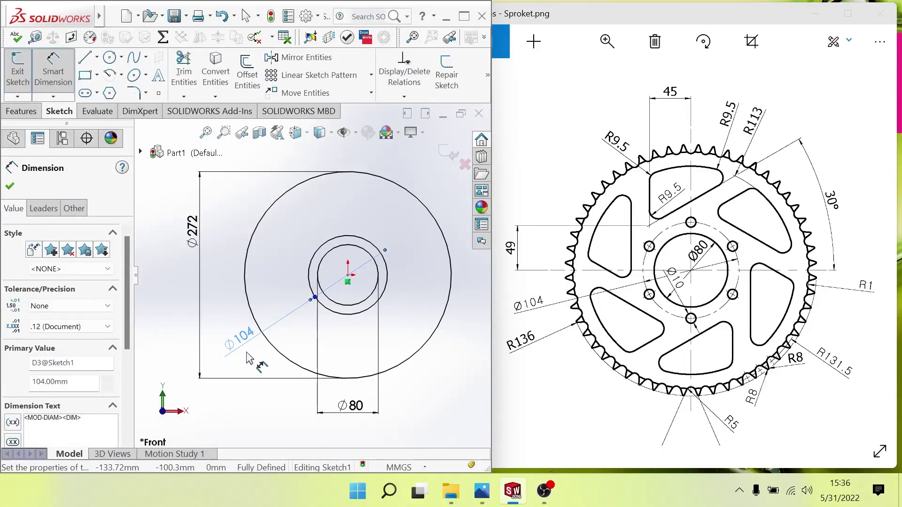
pyautogui.scroll(1, 348, 277)
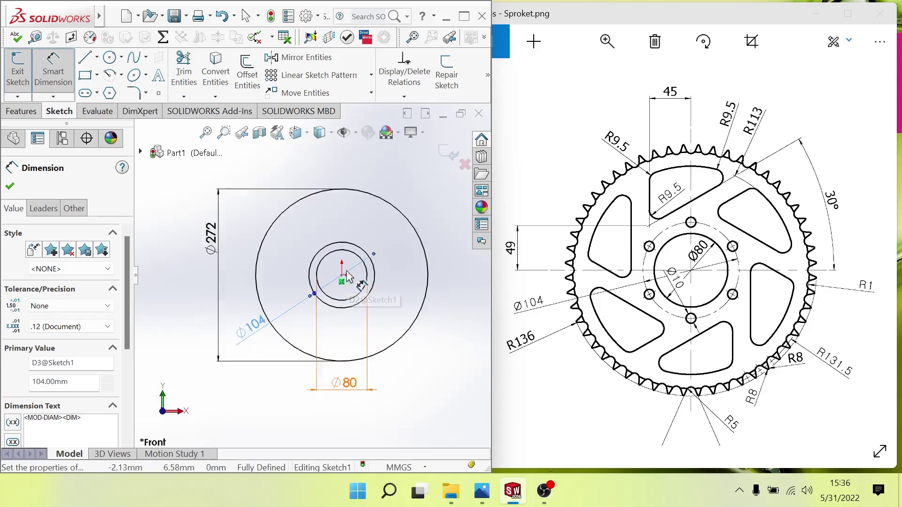
pyautogui.scroll(-5, 324, 270)
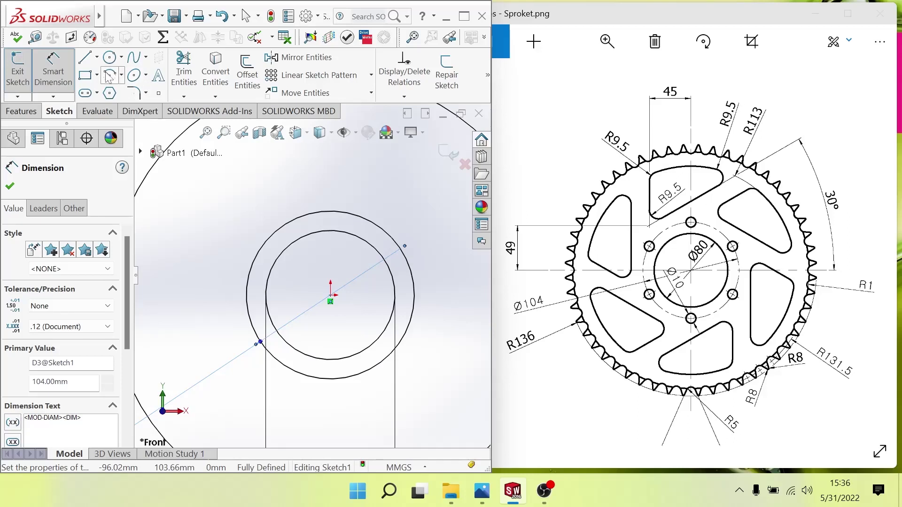
# Draw a vertical centerline from the large circle's top down through the origin
pyautogui.click(97, 57)
pyautogui.click(112, 93)
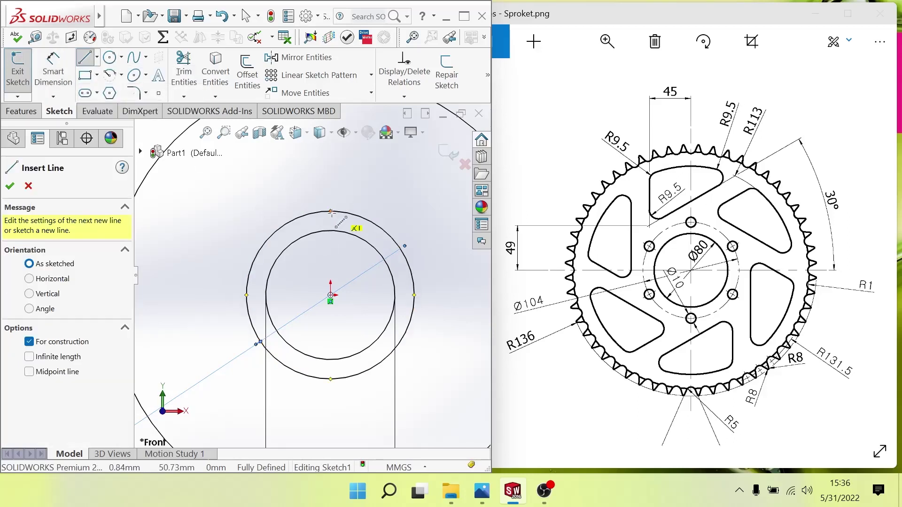
pyautogui.press('f')
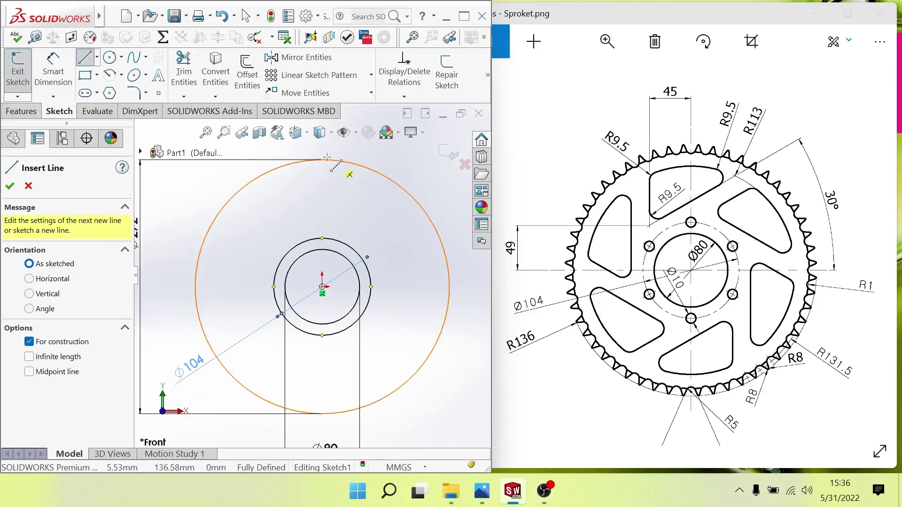
pyautogui.click(323, 160)
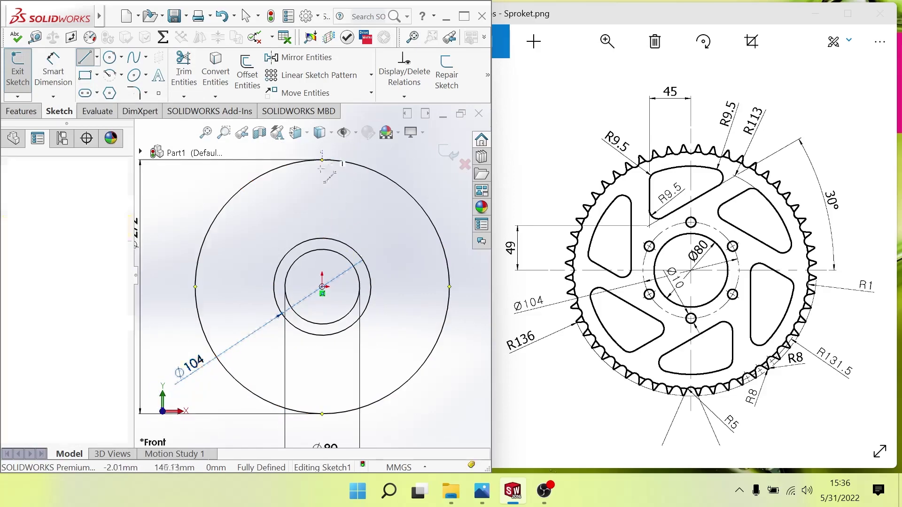
pyautogui.click(321, 432)
pyautogui.press('Escape')
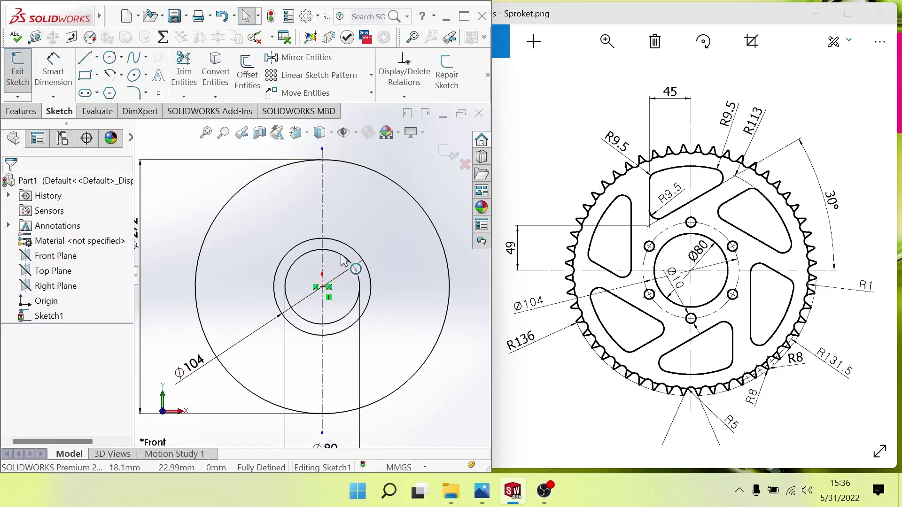
pyautogui.scroll(-2, 316, 243)
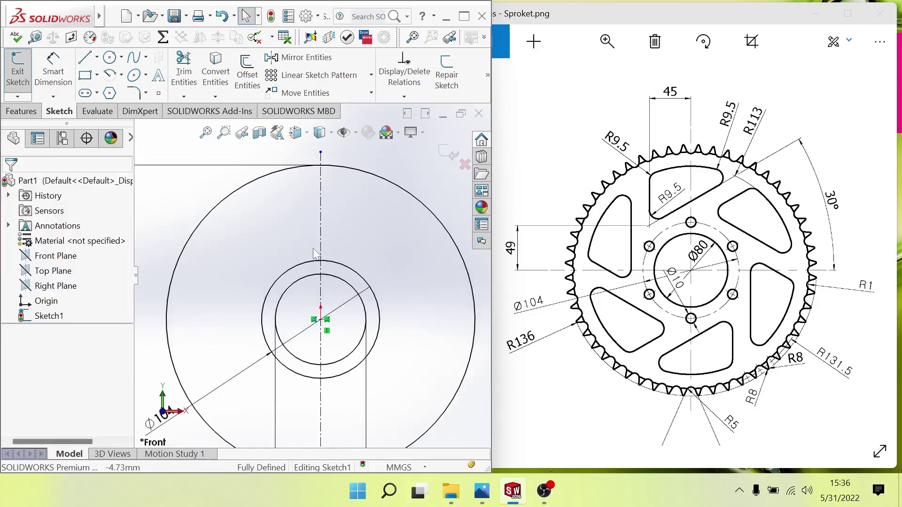
pyautogui.scroll(-2, 312, 277)
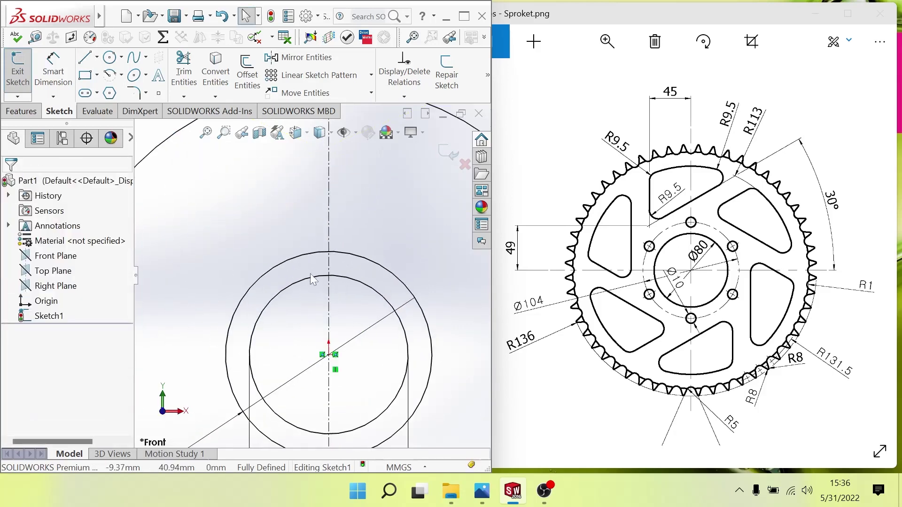
# Place a circle on top of the Ø104 circle and dimension it to Ø10
pyautogui.click(110, 57)
pyautogui.click(485, 282)
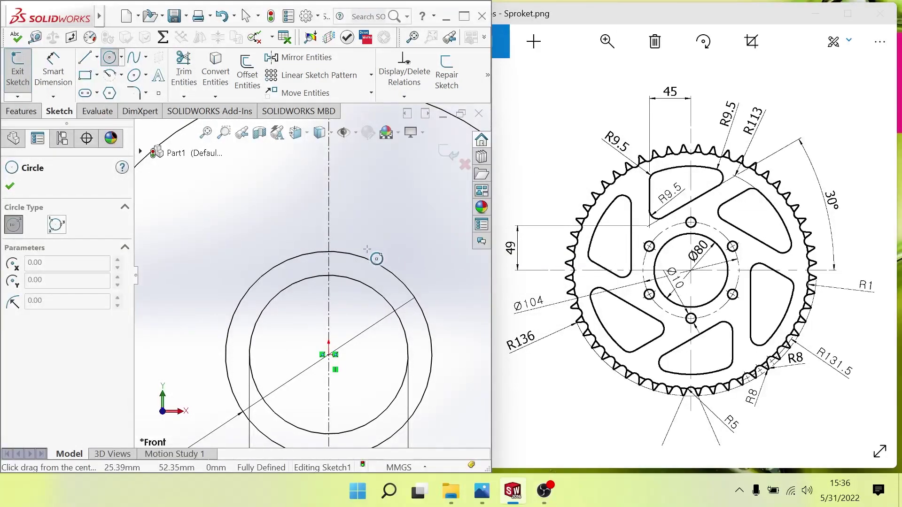
pyautogui.scroll(-1, 309, 266)
pyautogui.scroll(-3, 310, 267)
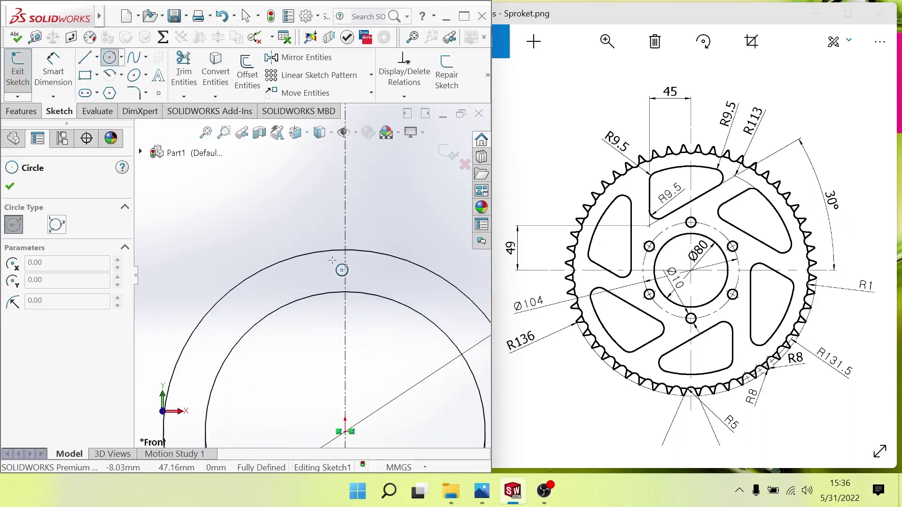
pyautogui.click(345, 249)
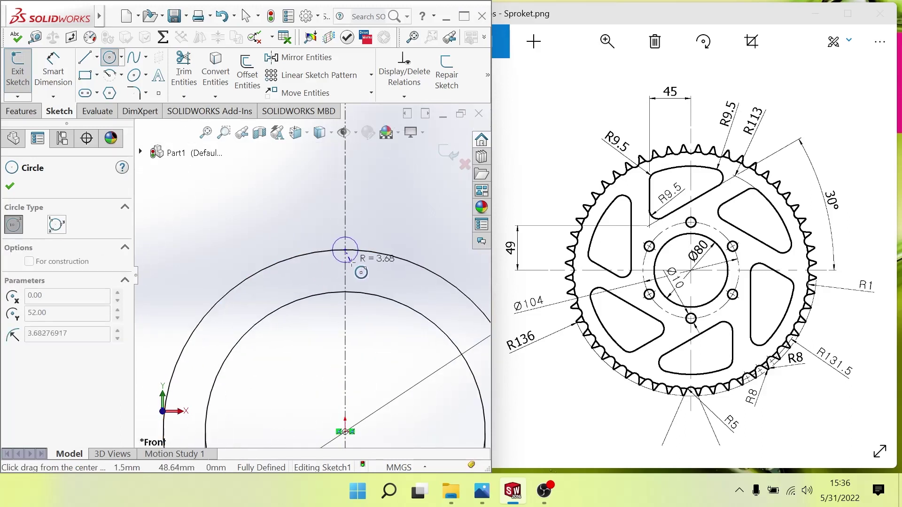
pyautogui.click(59, 85)
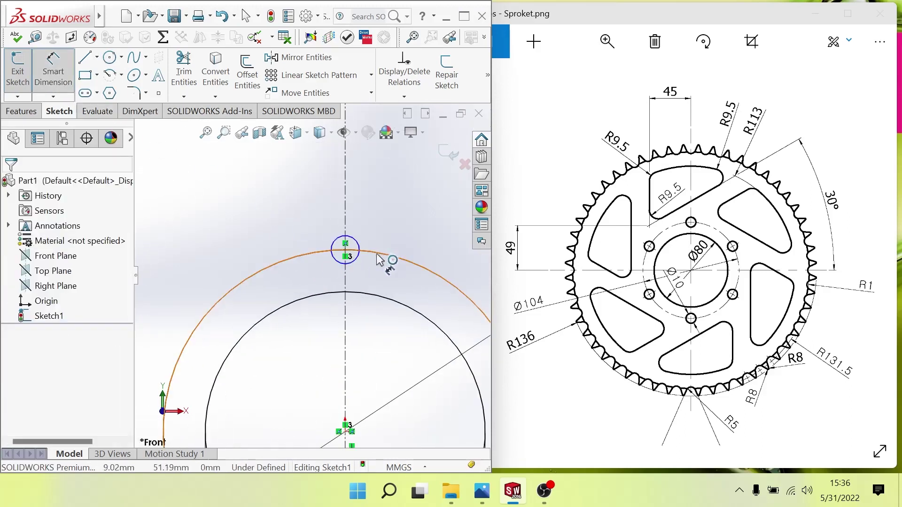
pyautogui.click(367, 260)
pyautogui.click(388, 283)
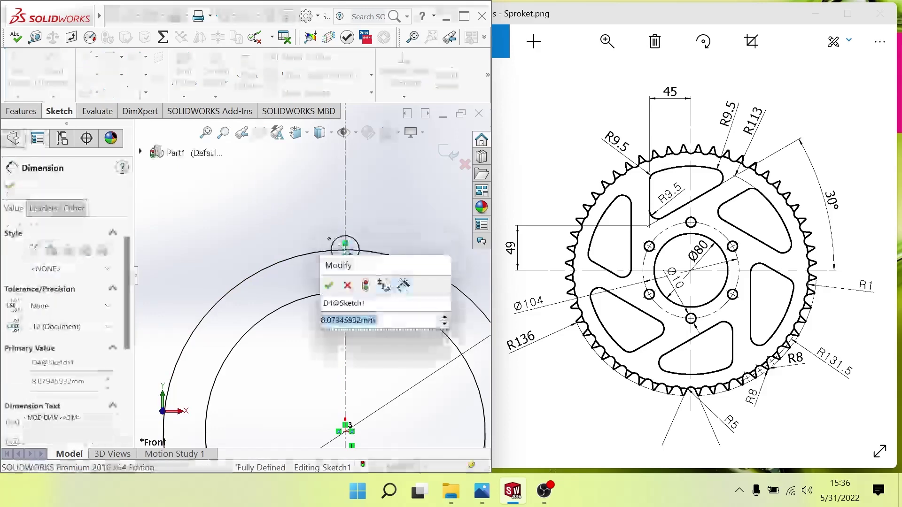
pyautogui.write('10')
pyautogui.press('Return')
pyautogui.scroll(2, 374, 326)
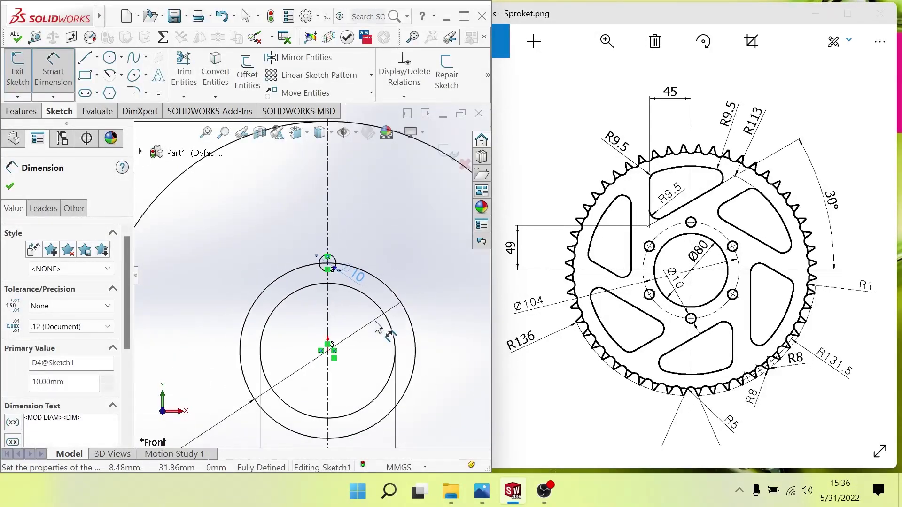
pyautogui.scroll(2, 365, 343)
pyautogui.scroll(2, 329, 369)
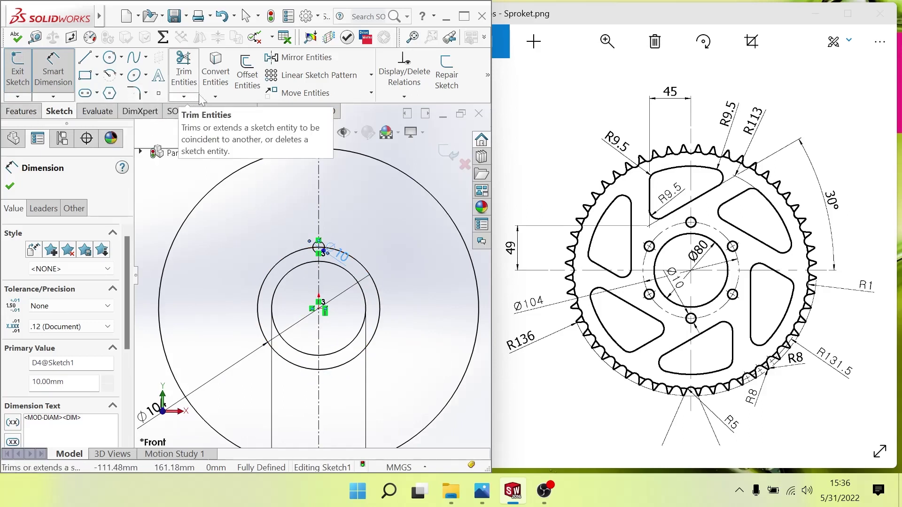
pyautogui.click(371, 75)
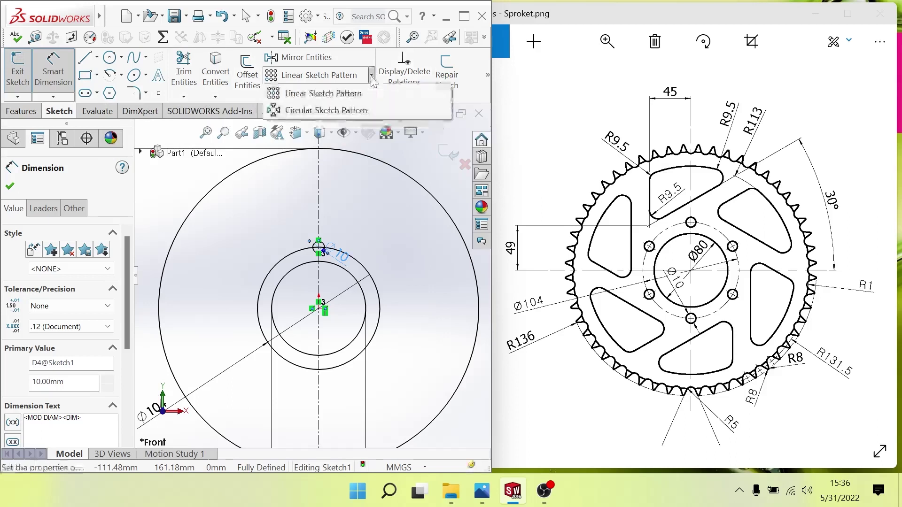
# Circular-pattern the Ø10 circle about the origin with 6 instances over 360°
pyautogui.click(334, 113)
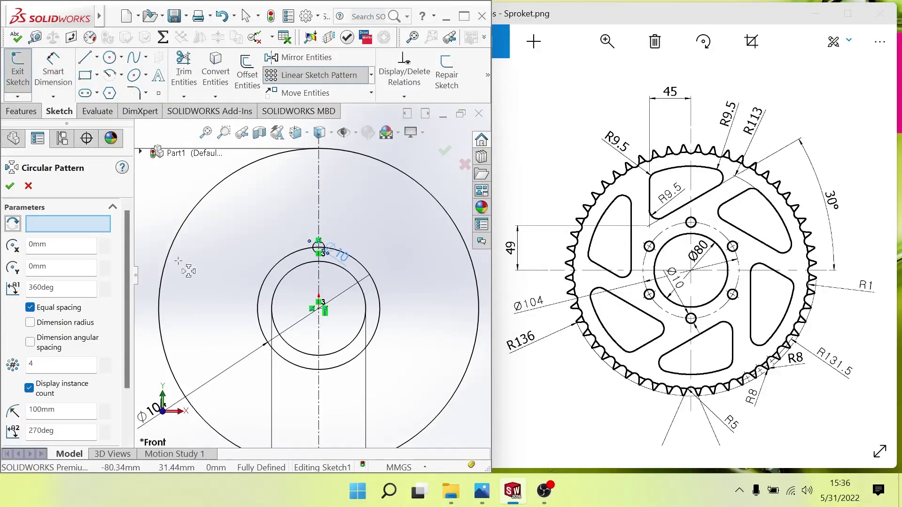
pyautogui.click(274, 306)
pyautogui.moveTo(126, 296)
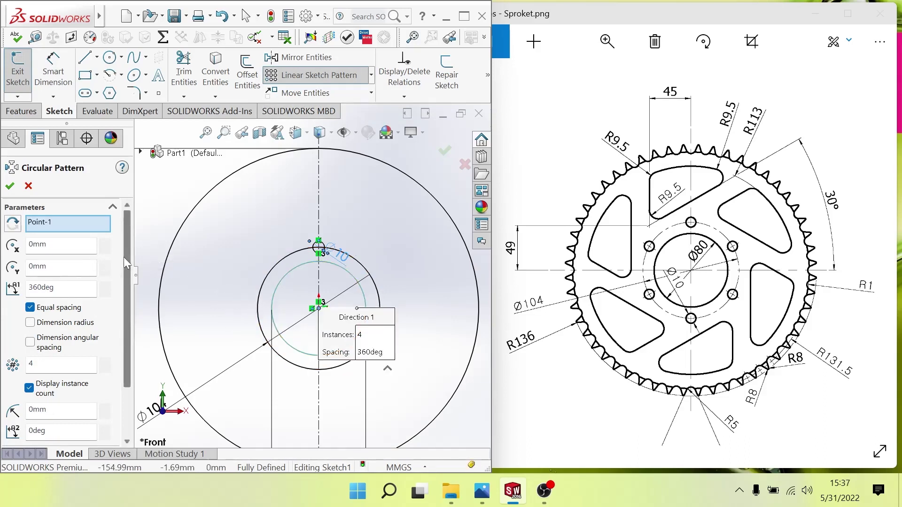
pyautogui.moveTo(125, 257); pyautogui.dragTo(126, 306)
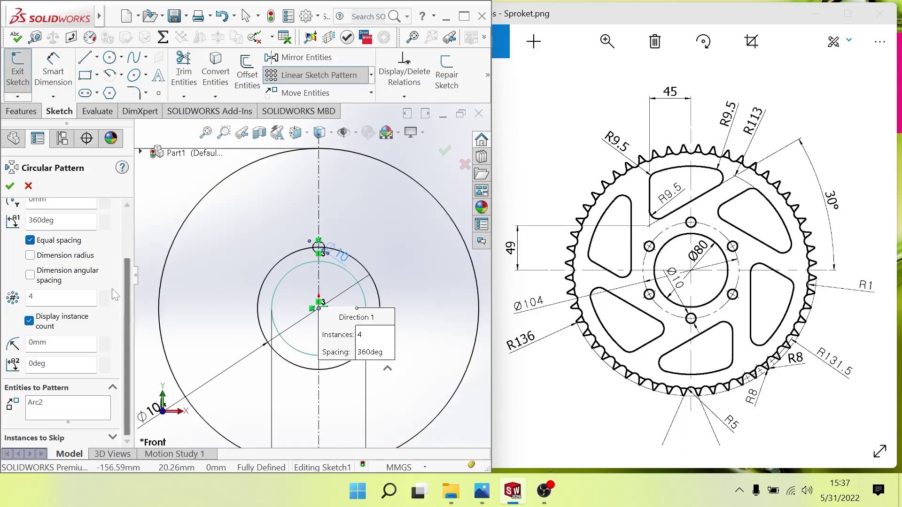
pyautogui.click(71, 297)
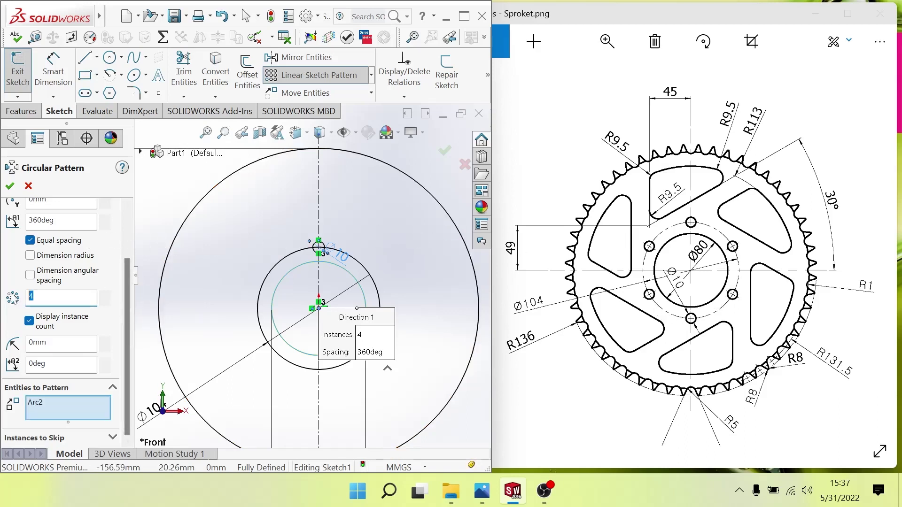
pyautogui.write('6')
pyautogui.scroll(2, 214, 256)
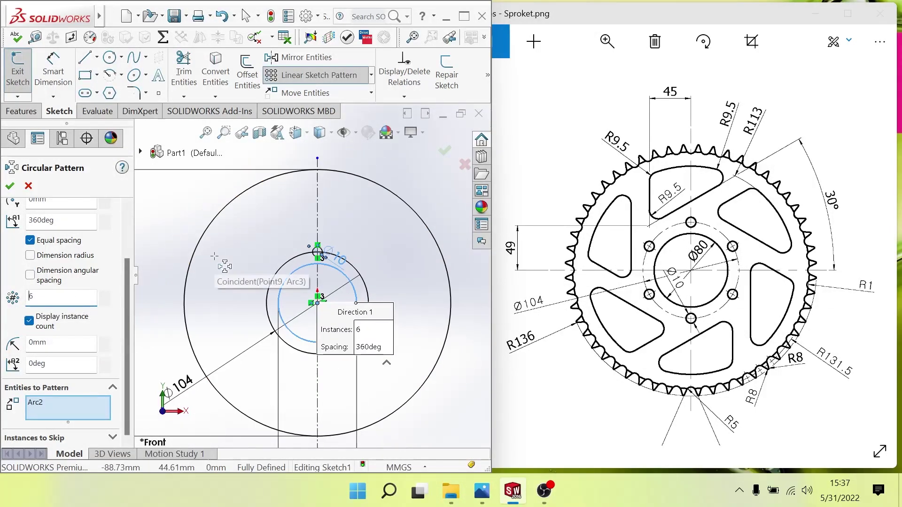
pyautogui.scroll(3, 295, 276)
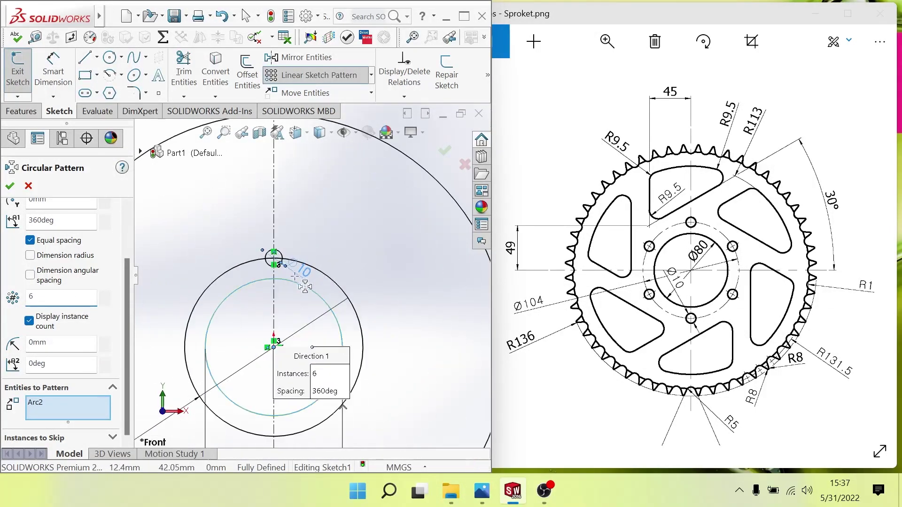
pyautogui.scroll(2, 294, 276)
pyautogui.click(256, 257)
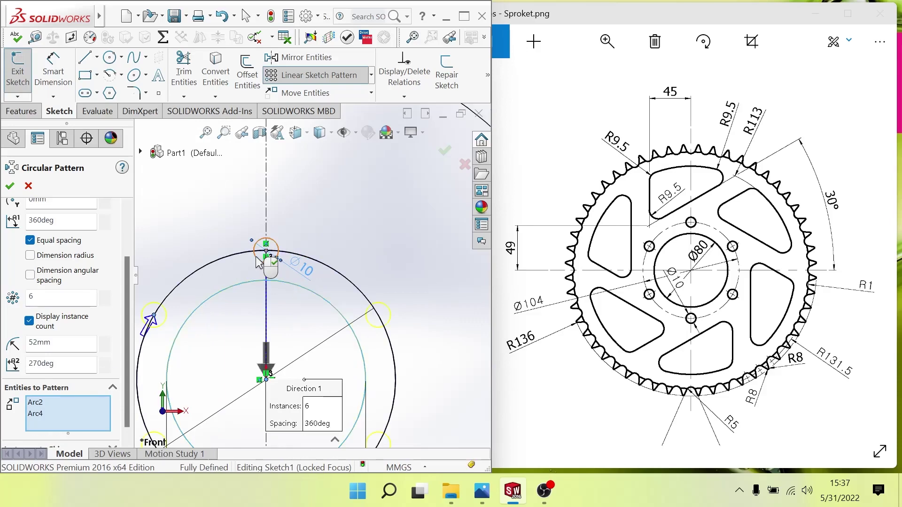
pyautogui.press('z')
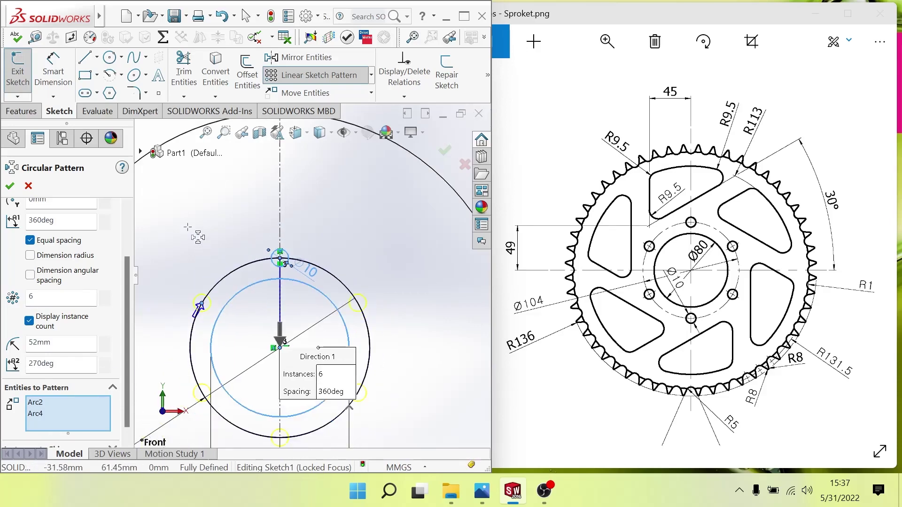
pyautogui.click(10, 186)
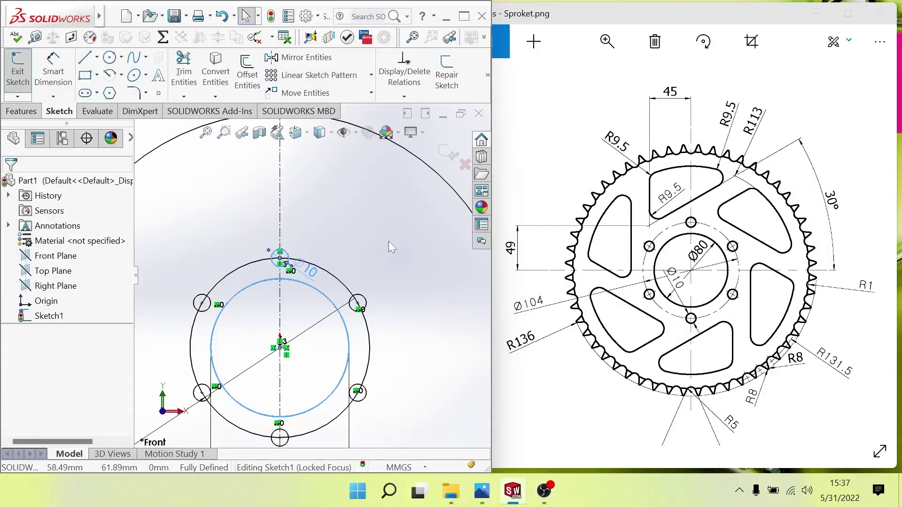
# Mark the Ø104 bolt pitch circle as For construction
pyautogui.press('z')
pyautogui.scroll(1, 347, 348)
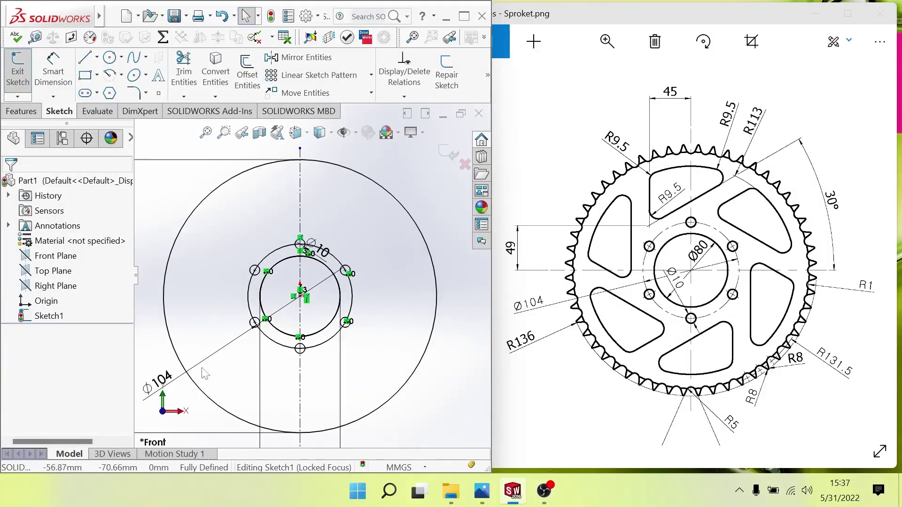
pyautogui.scroll(-1, 197, 362)
pyautogui.click(267, 269)
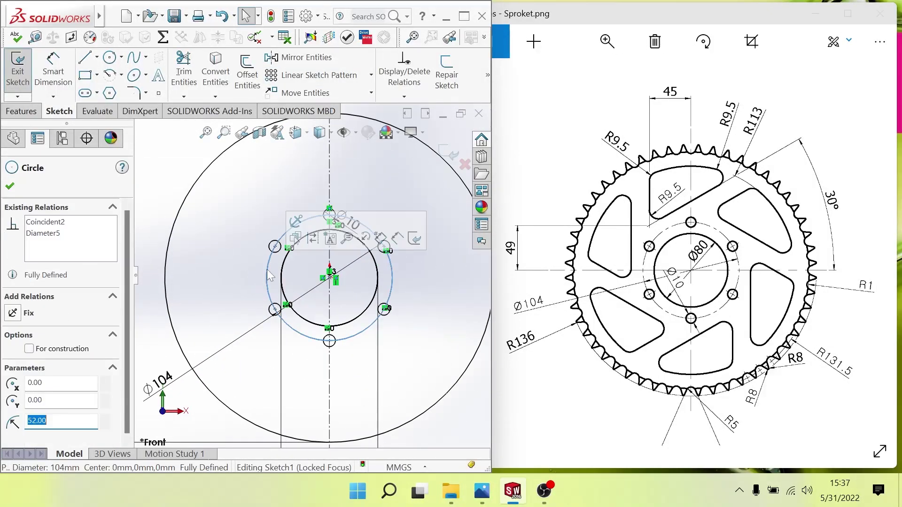
pyautogui.click(28, 348)
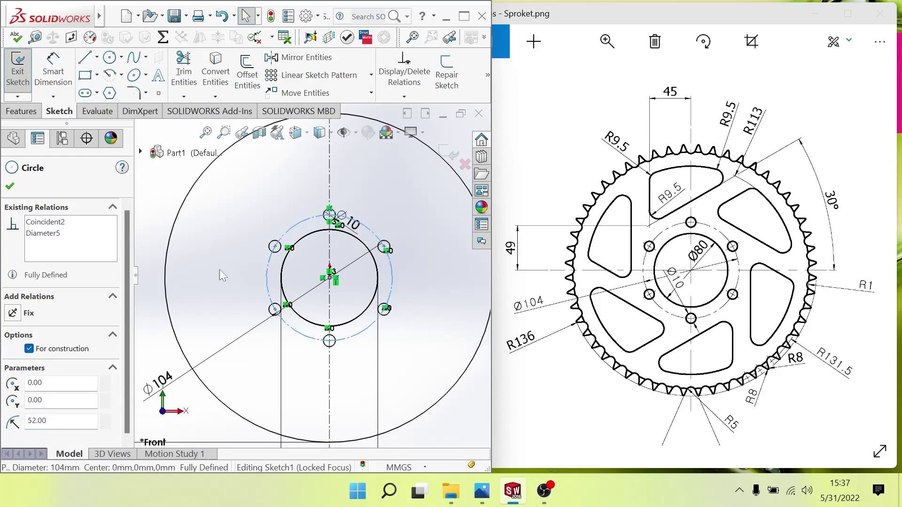
pyautogui.click(217, 248)
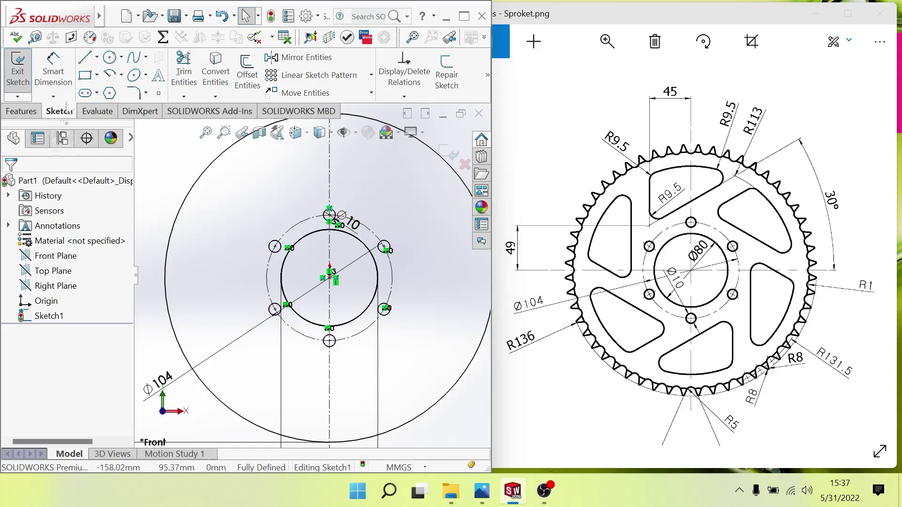
# Draw another origin-centred circle inside the Ø272 circle
pyautogui.click(109, 58)
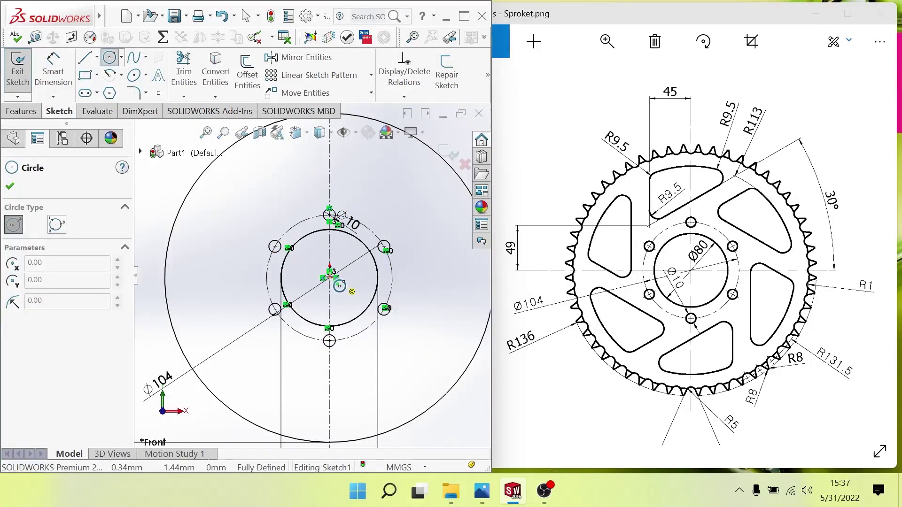
pyautogui.click(329, 277)
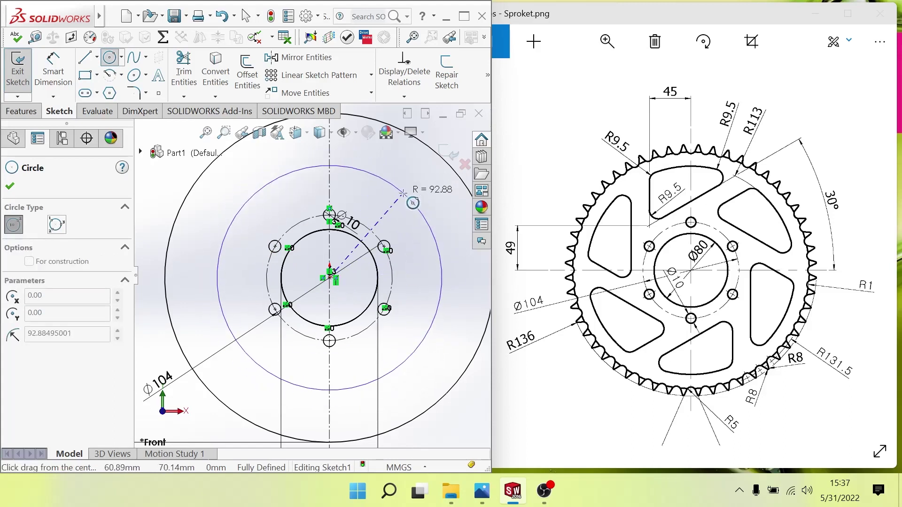
pyautogui.click(412, 202)
pyautogui.press('Escape')
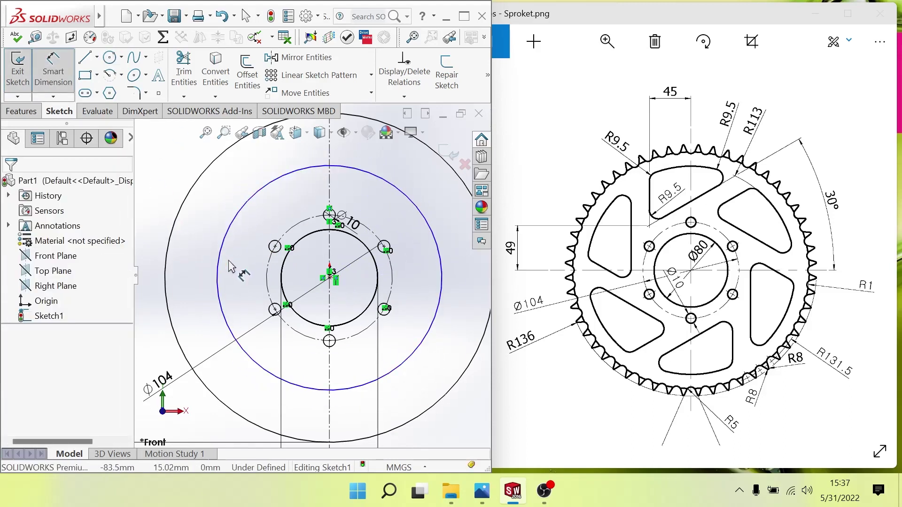
# Dimension the new circle's diameter as 113*2, giving 226 mm
pyautogui.click(218, 268)
pyautogui.click(195, 264)
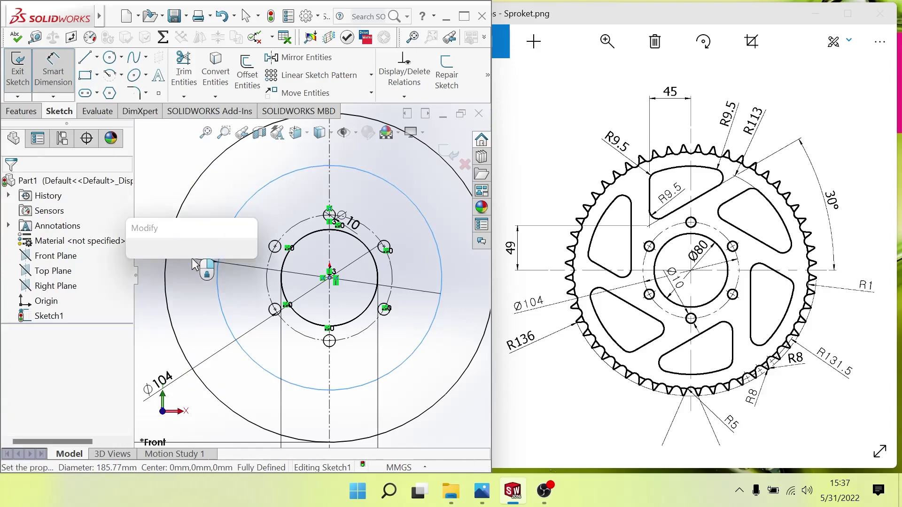
pyautogui.write('1')
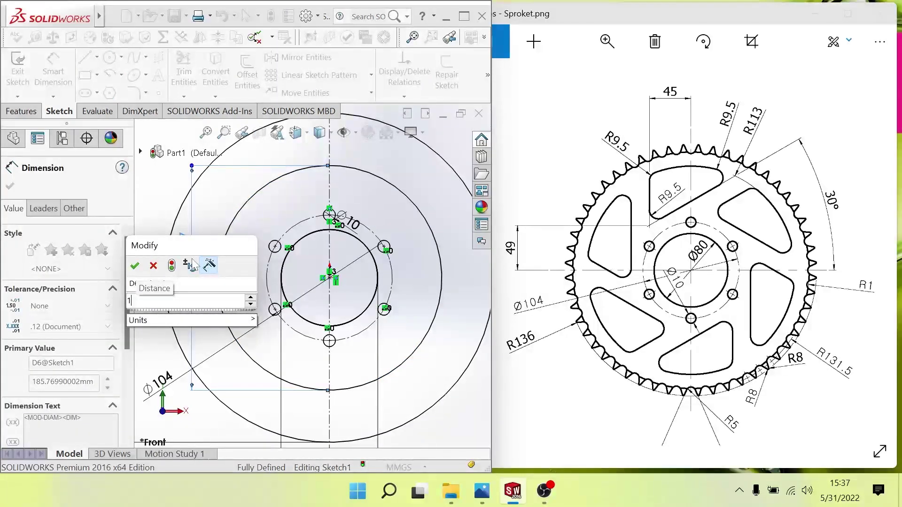
pyautogui.write('13')
pyautogui.write('*2')
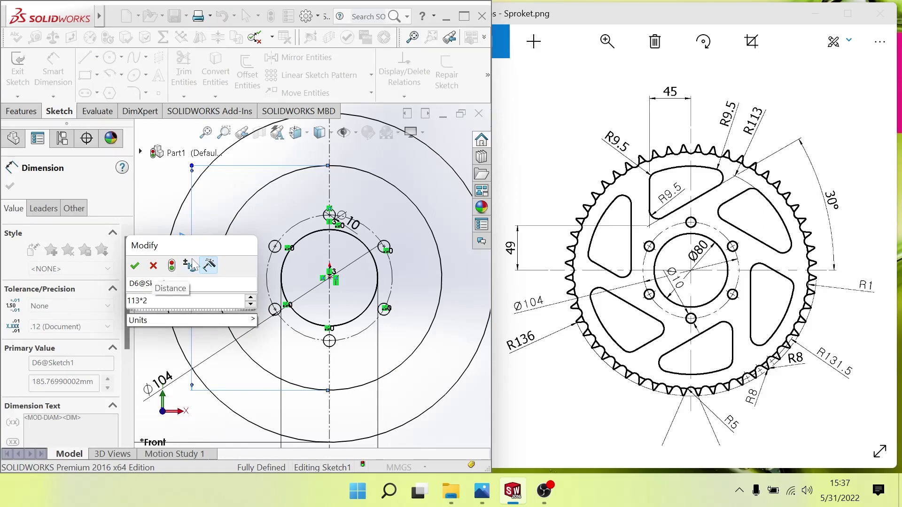
pyautogui.press('Return')
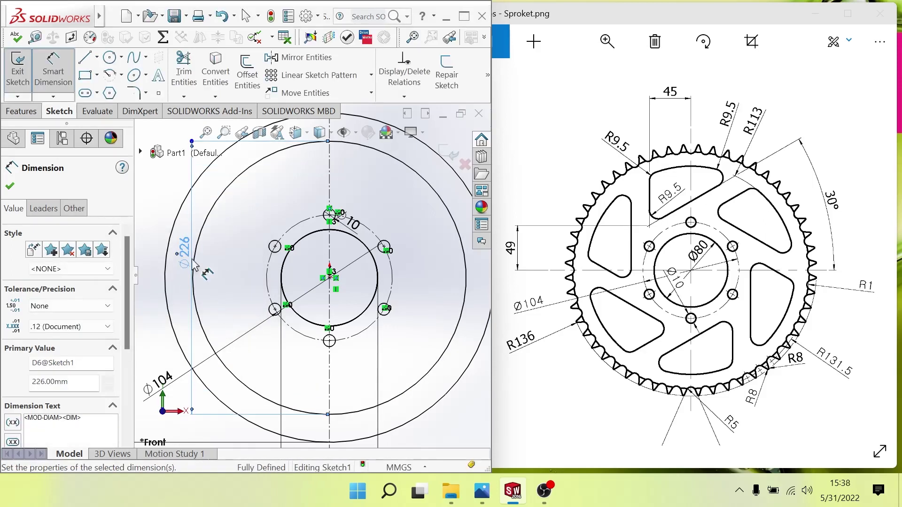
pyautogui.press('z')
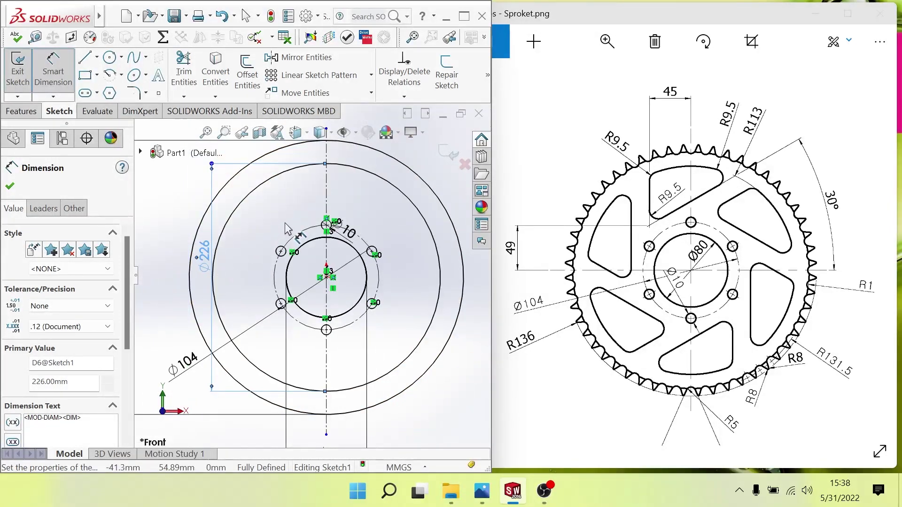
pyautogui.scroll(-2, 341, 187)
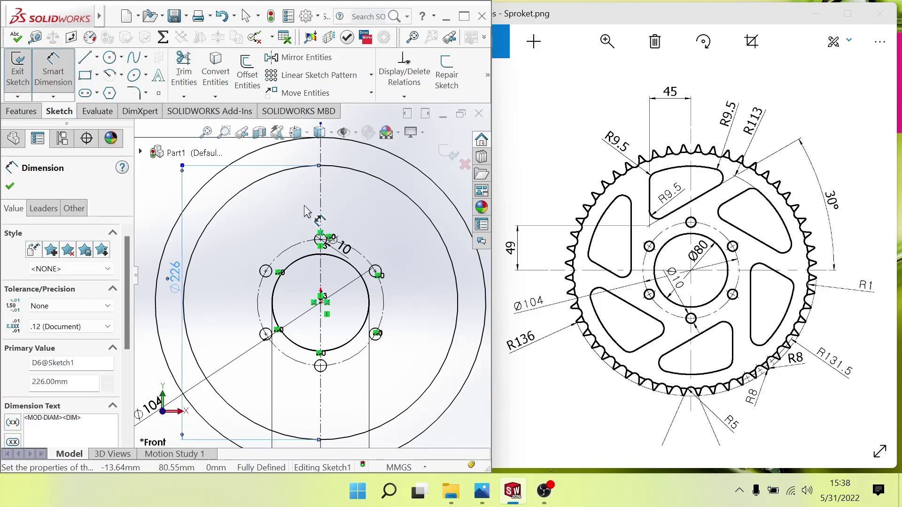
pyautogui.scroll(1, 271, 226)
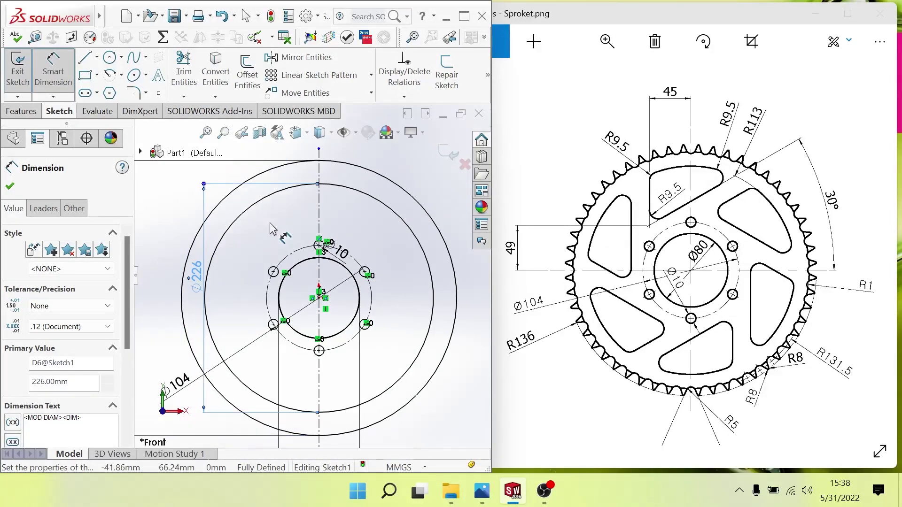
pyautogui.scroll(-1, 242, 230)
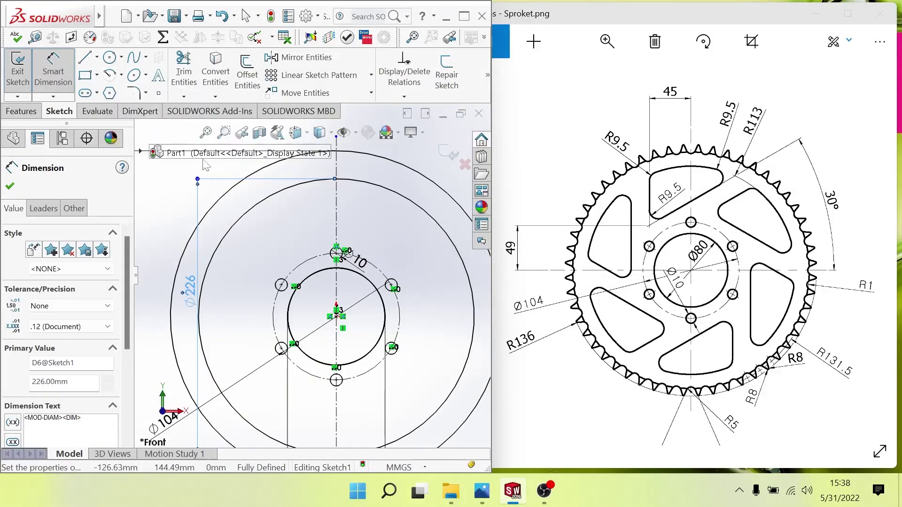
pyautogui.scroll(5, 299, 292)
pyautogui.scroll(-3, 276, 220)
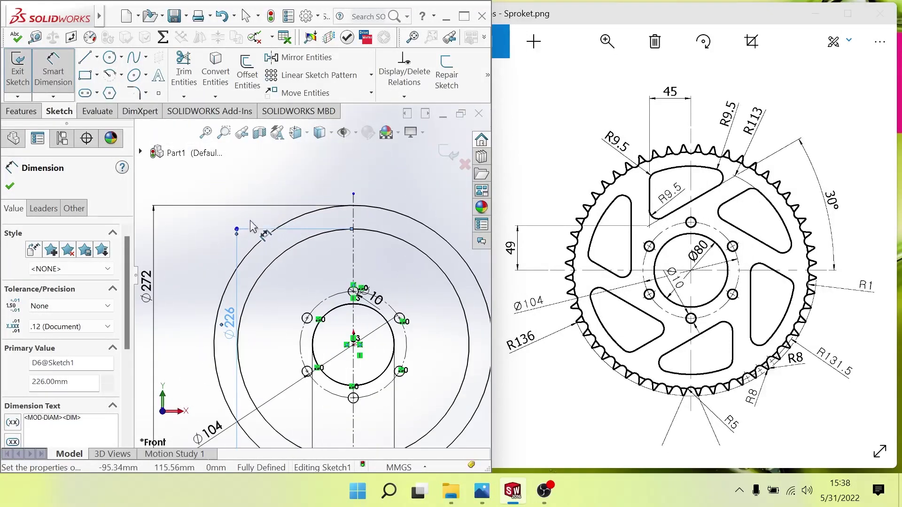
# Draw a vertical centerline left of the main vertical axis
pyautogui.click(94, 62)
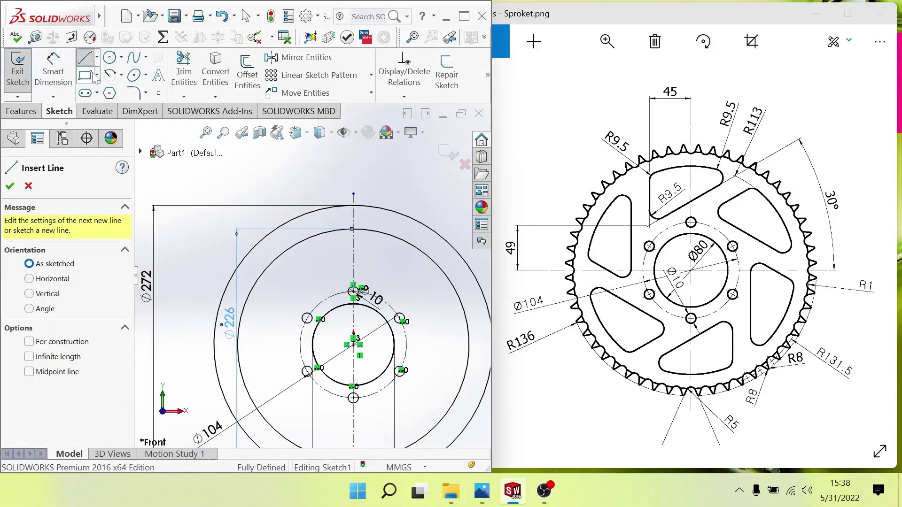
pyautogui.click(97, 57)
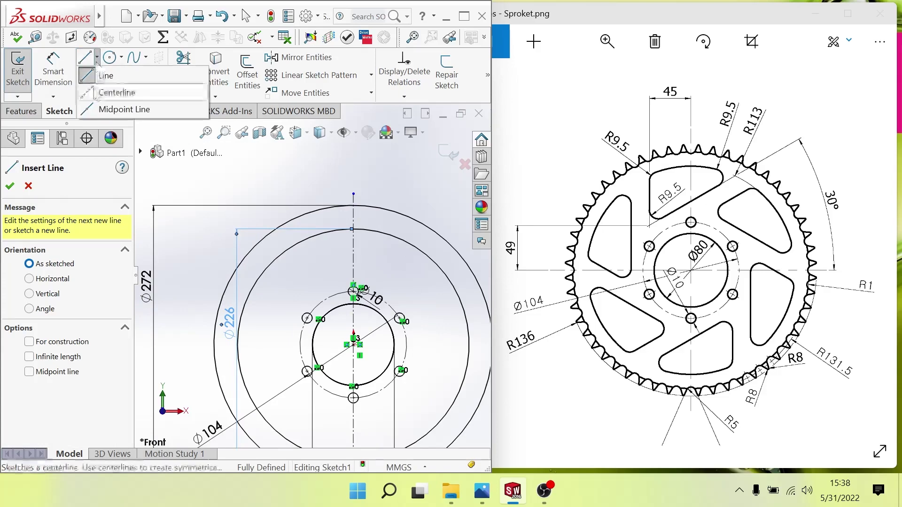
pyautogui.click(118, 91)
pyautogui.scroll(-2, 304, 263)
pyautogui.scroll(-2, 309, 251)
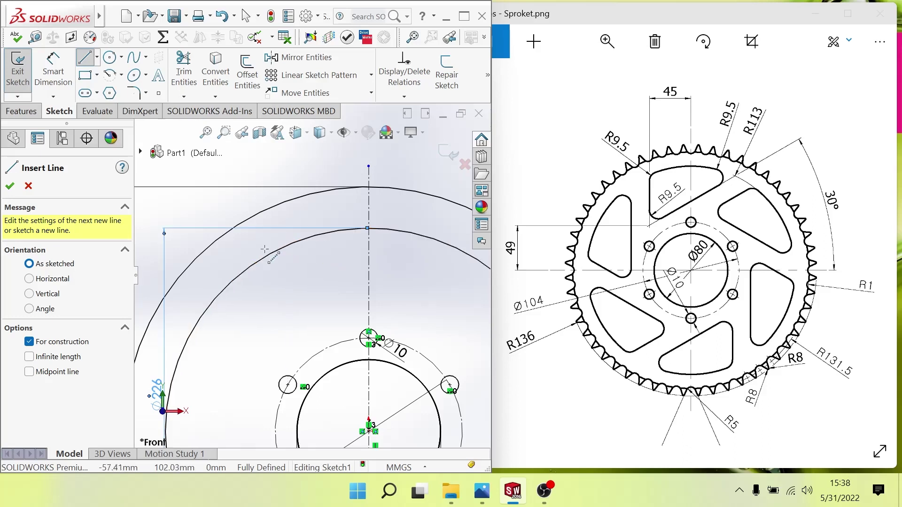
pyautogui.click(273, 217)
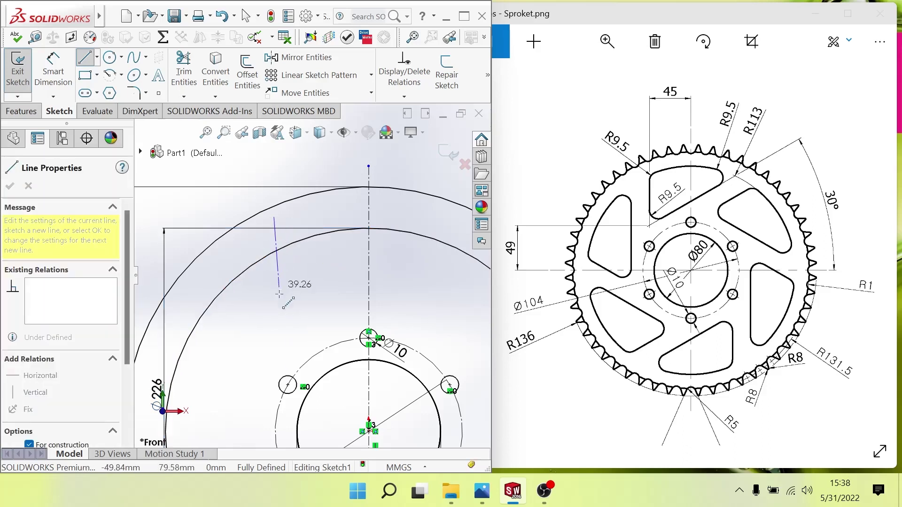
pyautogui.click(274, 323)
pyautogui.press('Escape')
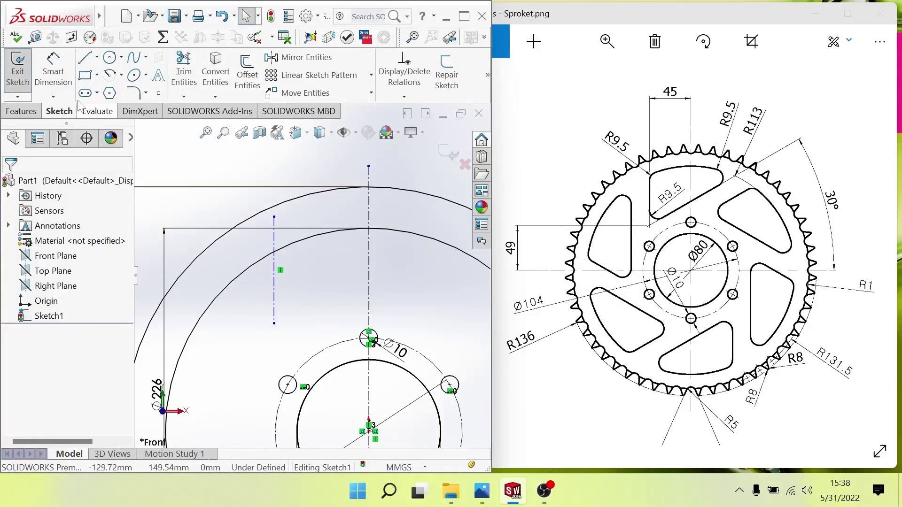
# Dimension the new centerline 45 mm from the vertical centre axis
pyautogui.click(66, 87)
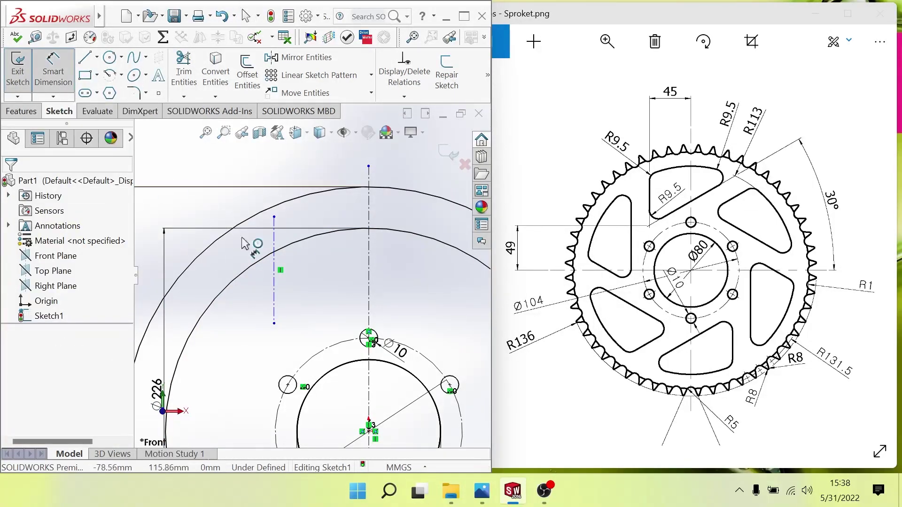
pyautogui.click(275, 284)
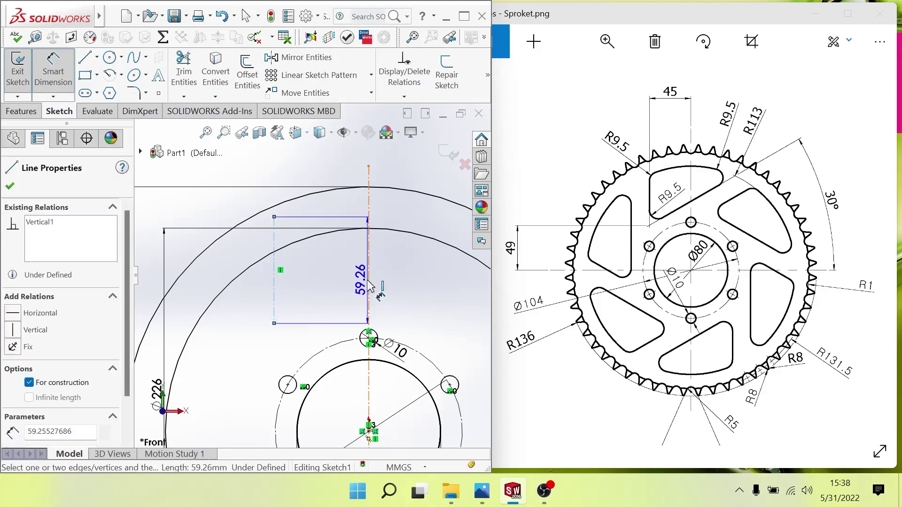
pyautogui.click(369, 285)
pyautogui.click(345, 285)
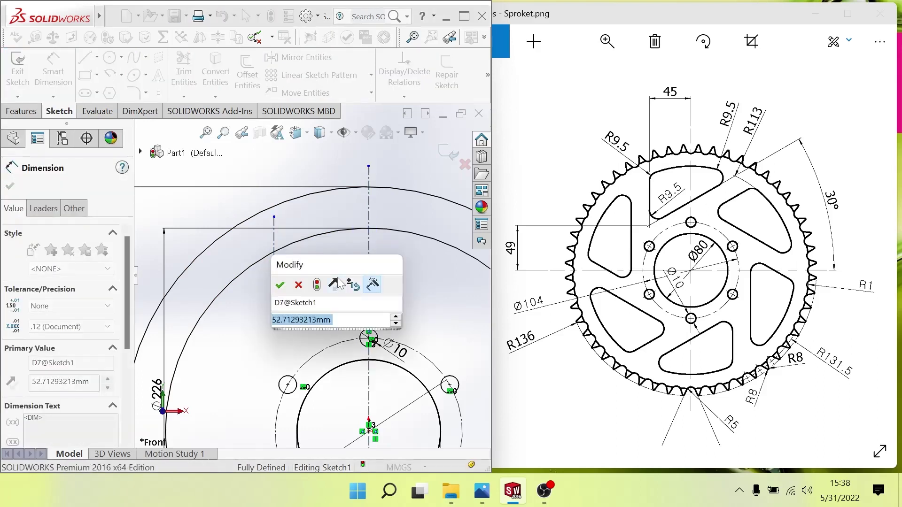
pyautogui.write('45')
pyautogui.press('Return')
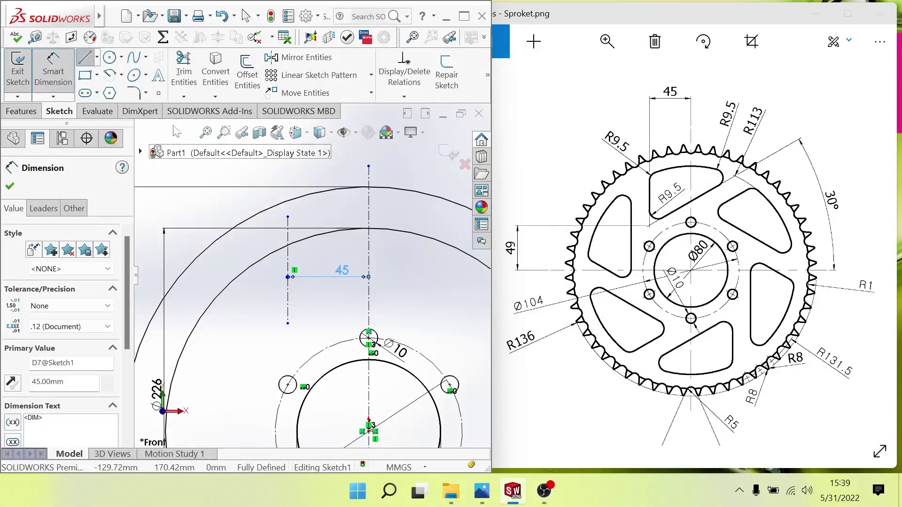
# Draw a line from the 45 mm centerline's lower end up-right past the centre axis
pyautogui.click(288, 313)
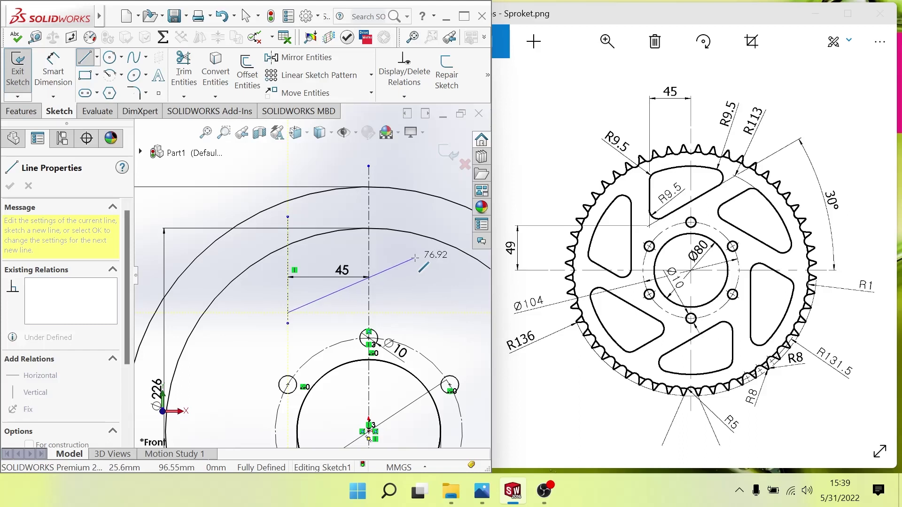
pyautogui.click(414, 258)
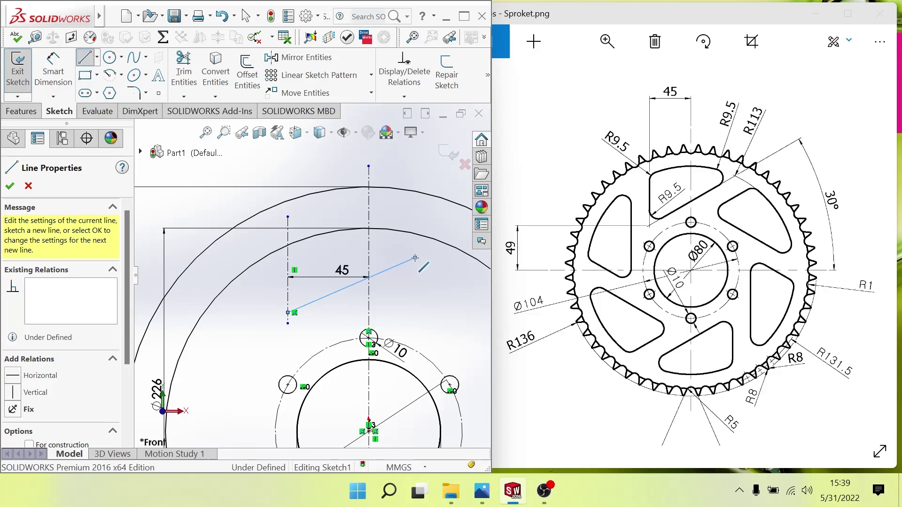
pyautogui.press('Escape')
pyautogui.press('Escape')
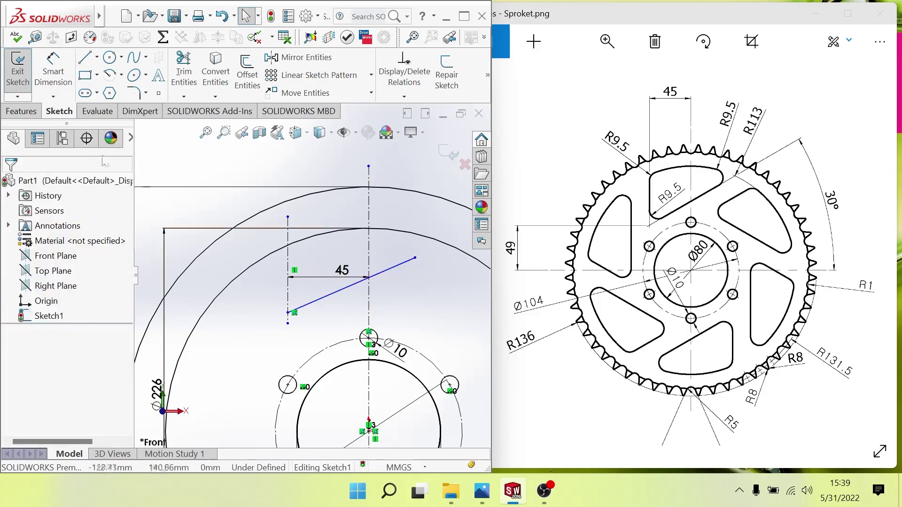
pyautogui.click(53, 71)
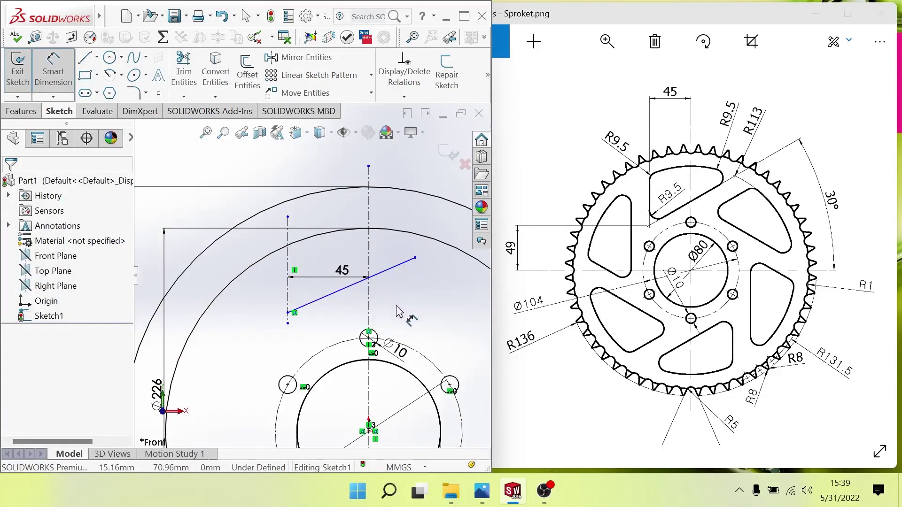
pyautogui.scroll(2, 396, 311)
pyautogui.scroll(2, 396, 312)
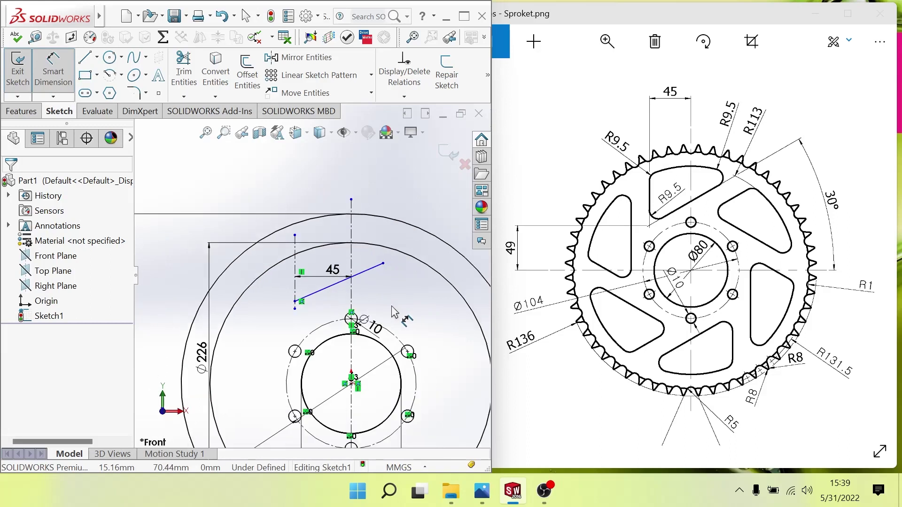
# Draw a horizontal centerline across the sprocket from the outer circle's left edge
pyautogui.click(96, 57)
pyautogui.click(111, 75)
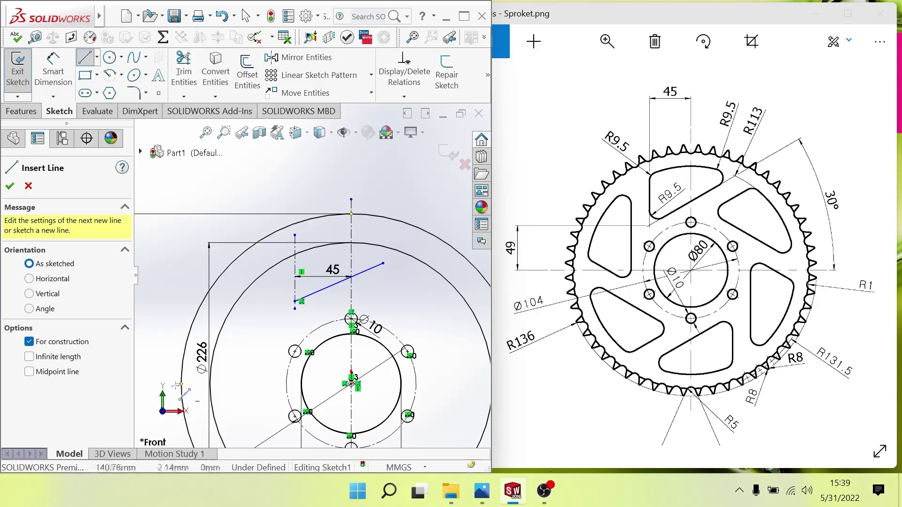
pyautogui.click(180, 385)
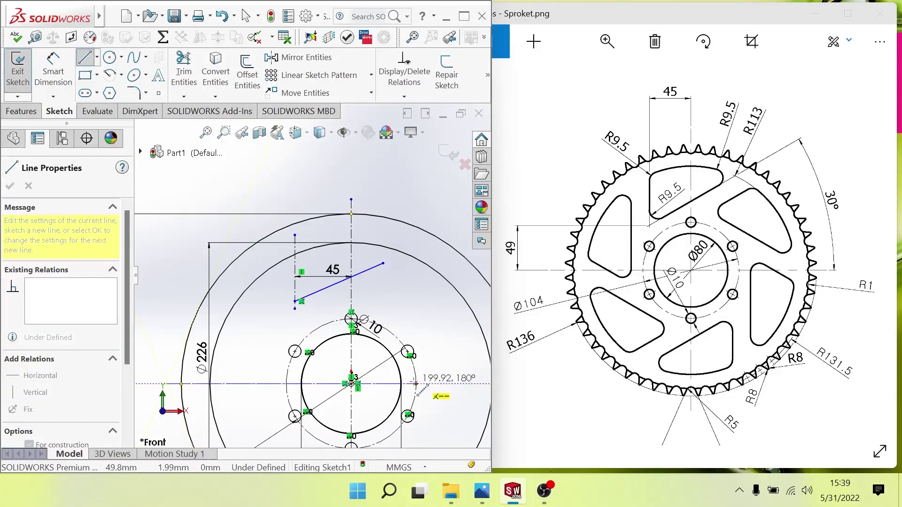
pyautogui.scroll(3, 415, 385)
pyautogui.click(447, 338)
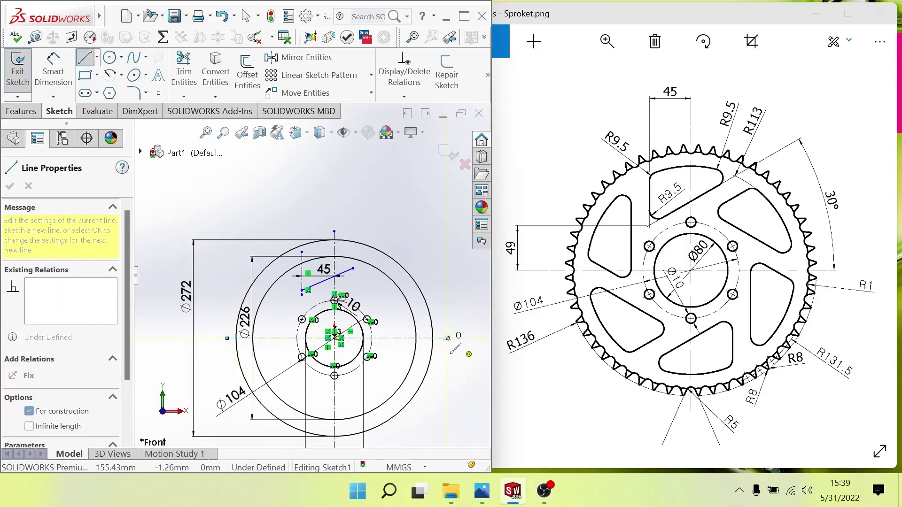
pyautogui.press('Escape')
pyautogui.scroll(-2, 328, 331)
pyautogui.scroll(-2, 327, 331)
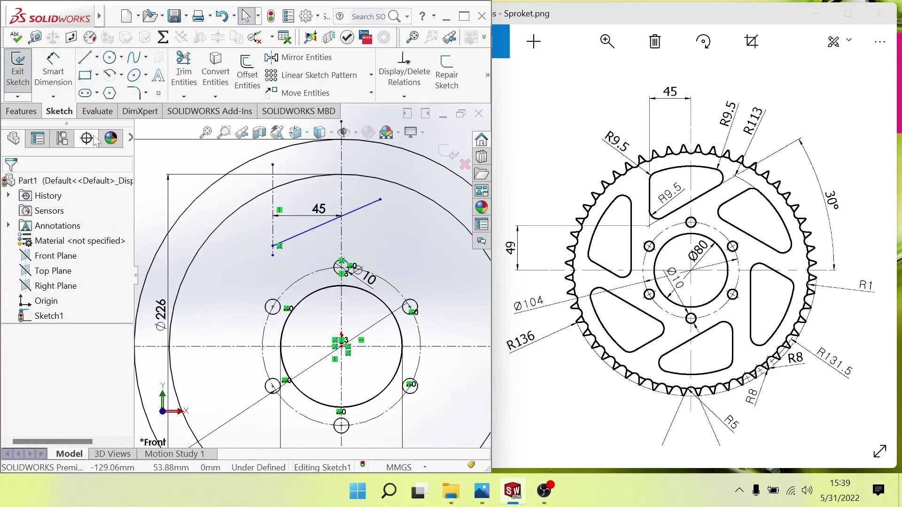
# Dimension the slanted line at 30° to the horizontal centerline
pyautogui.click(53, 71)
pyautogui.click(324, 224)
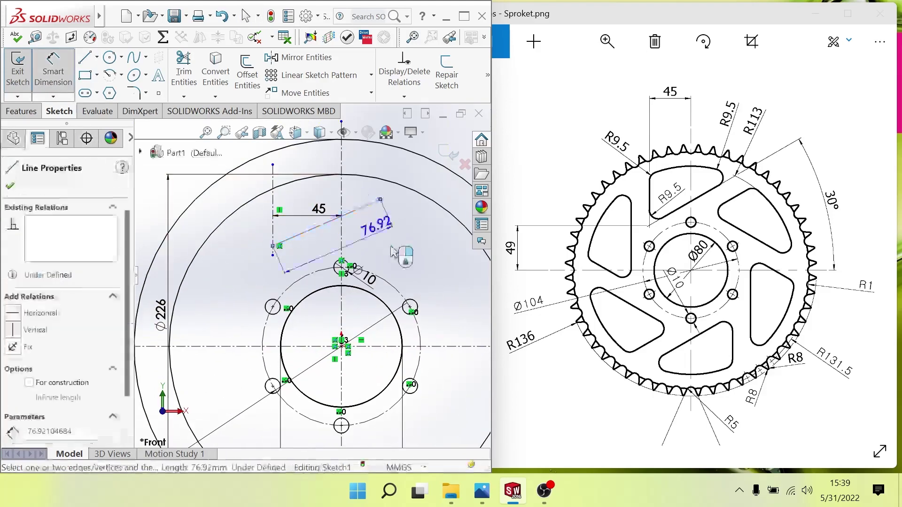
pyautogui.click(453, 346)
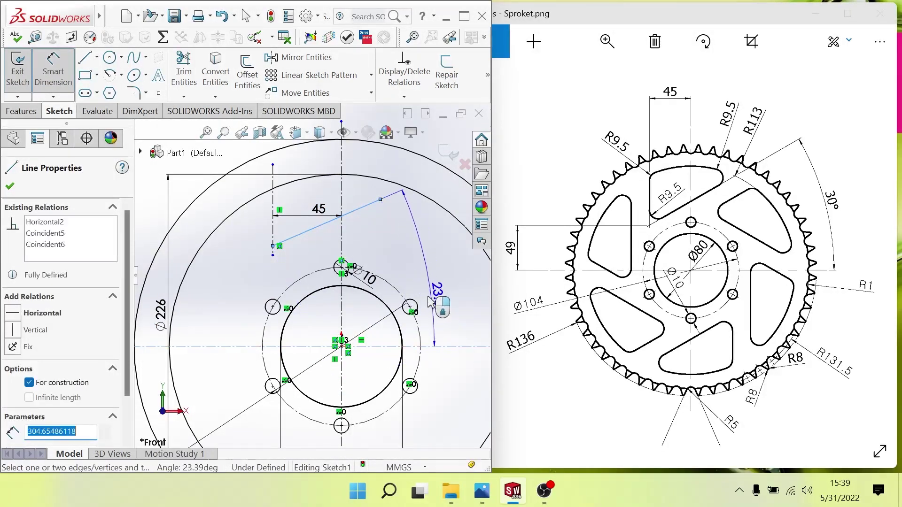
pyautogui.click(430, 301)
pyautogui.write('3')
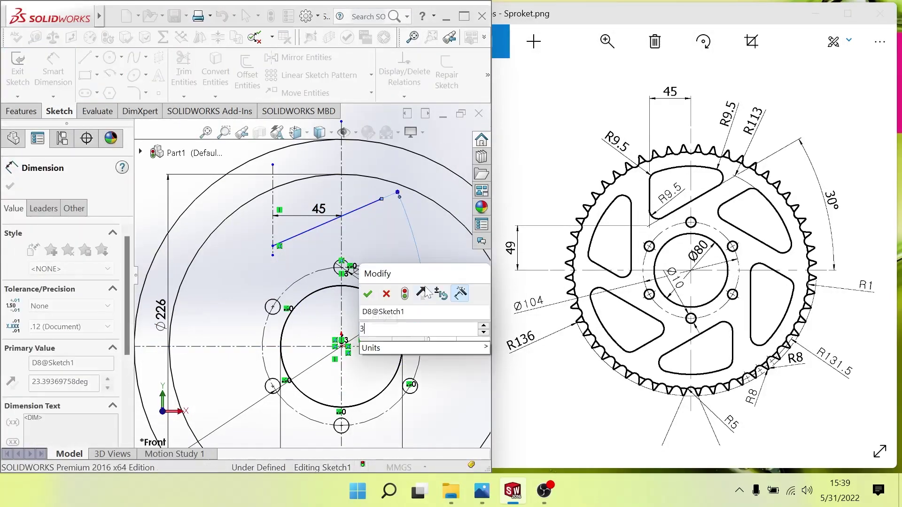
pyautogui.write('0')
pyautogui.press('Return')
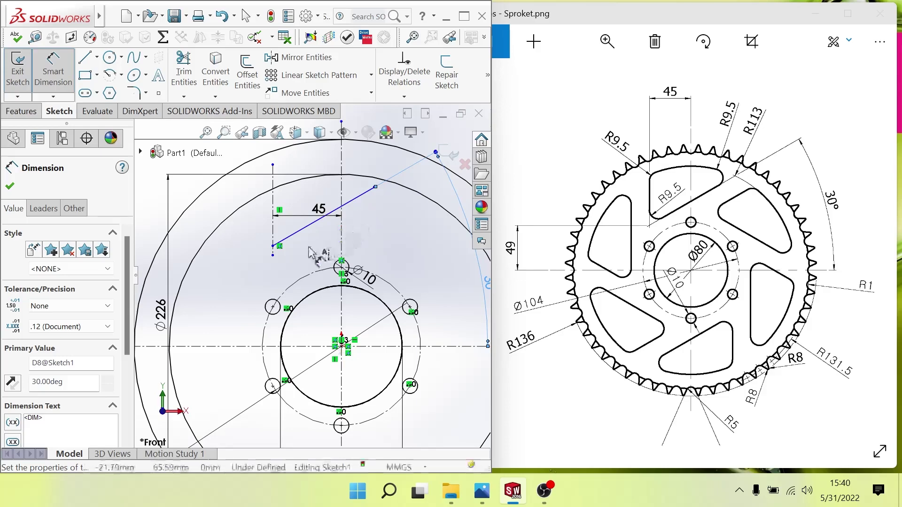
# Dimension the slanted line's lower end 49 mm above the horizontal centreline
pyautogui.click(273, 246)
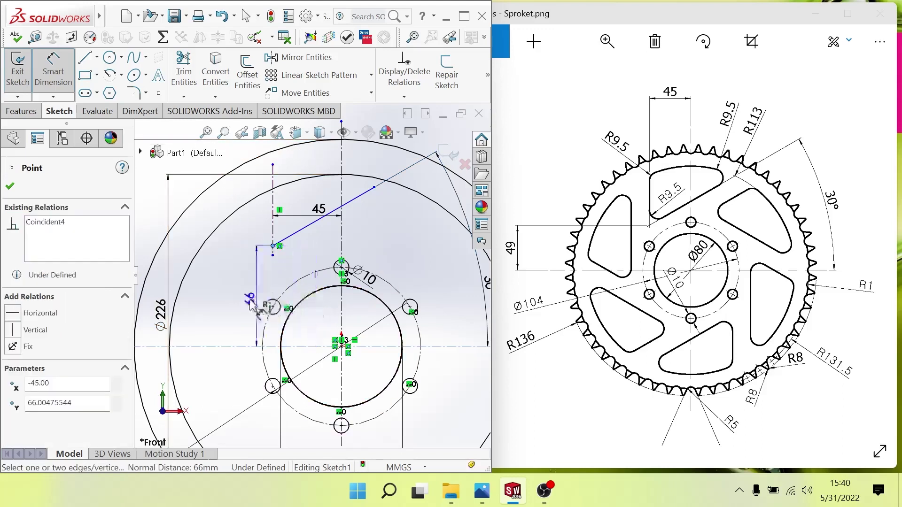
pyautogui.click(237, 300)
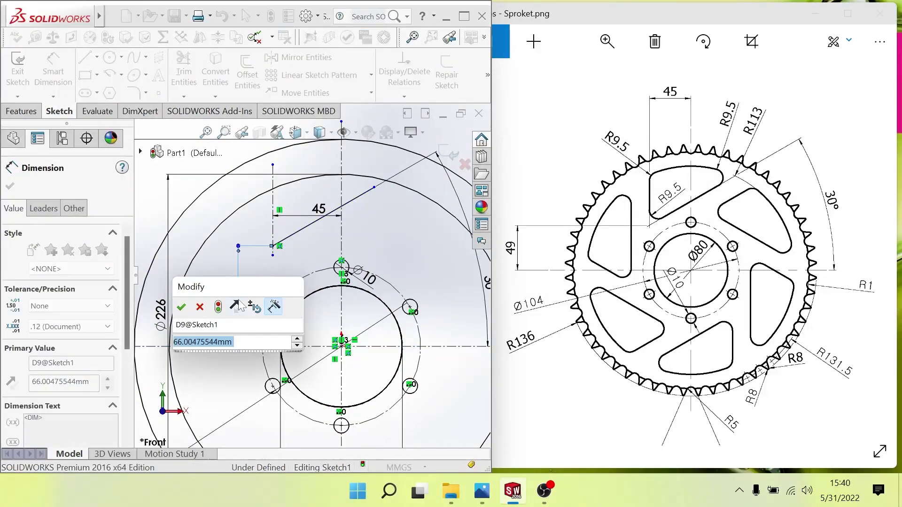
pyautogui.write('49')
pyautogui.press('Return')
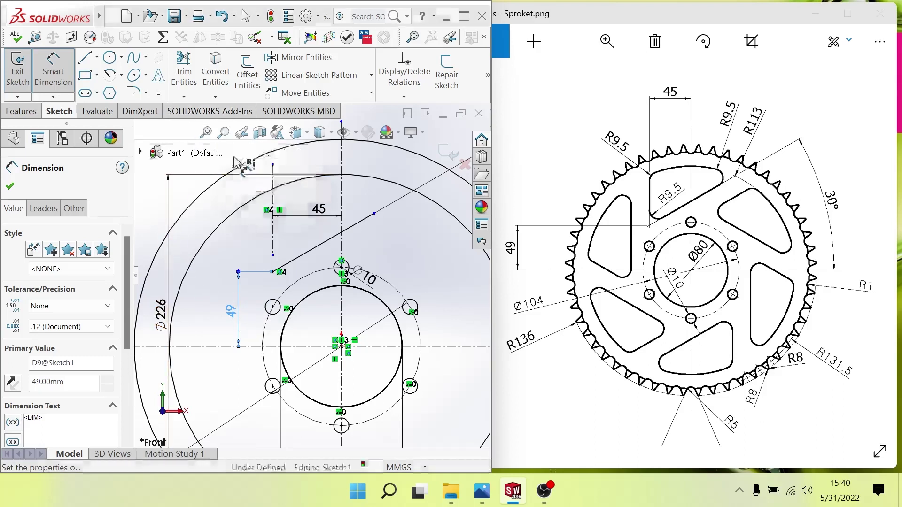
pyautogui.press('Escape')
pyautogui.press('Escape')
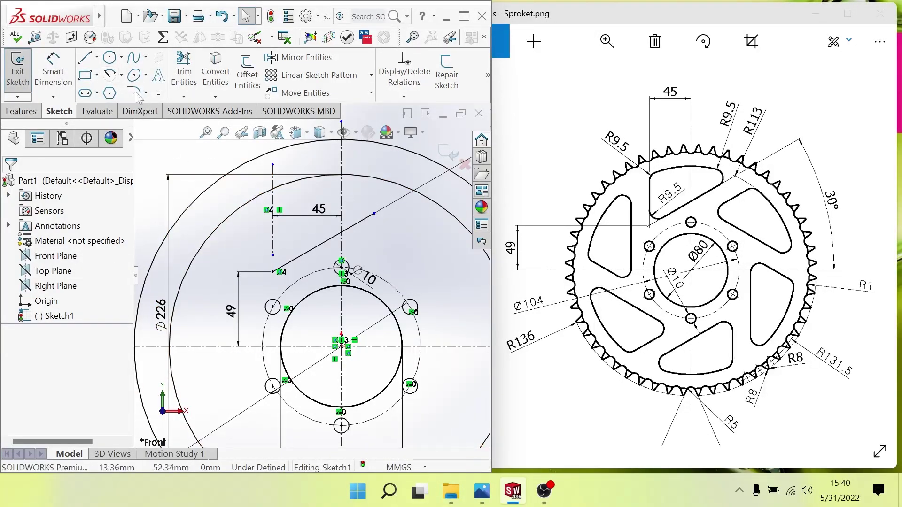
# Draw a vertical line from the short line's end, then attempt deleting a point on it
pyautogui.click(85, 61)
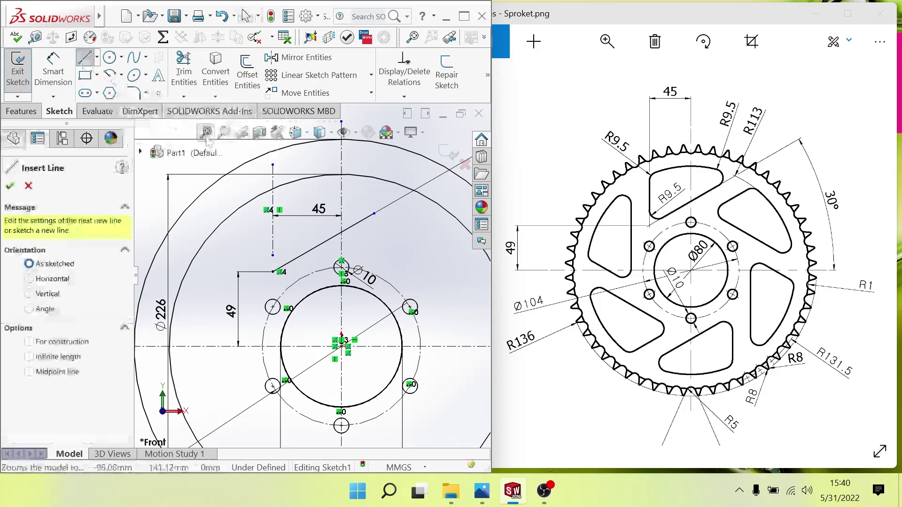
pyautogui.click(272, 163)
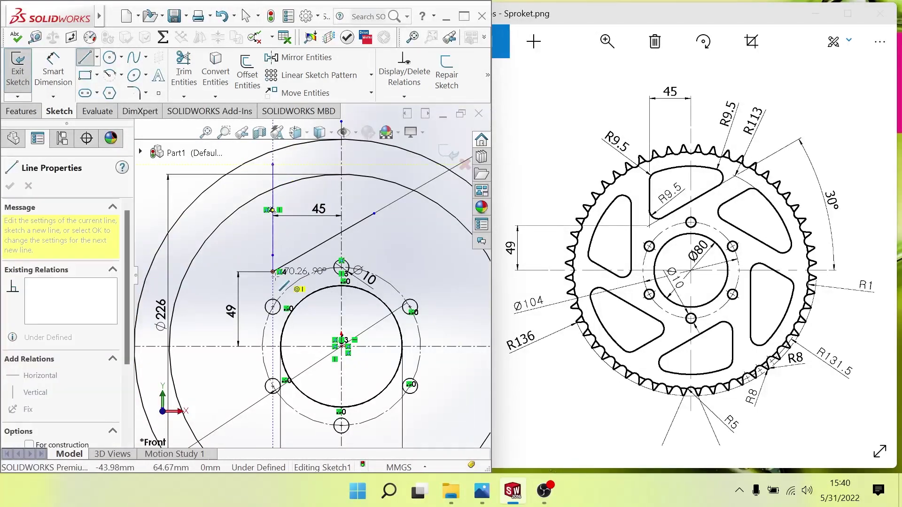
pyautogui.click(272, 272)
pyautogui.press('Escape')
pyautogui.click(273, 256)
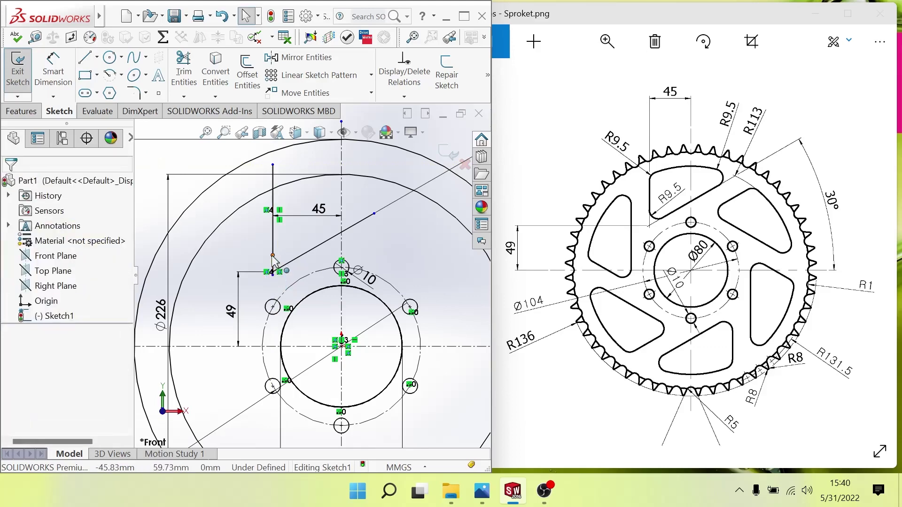
pyautogui.press('Delete')
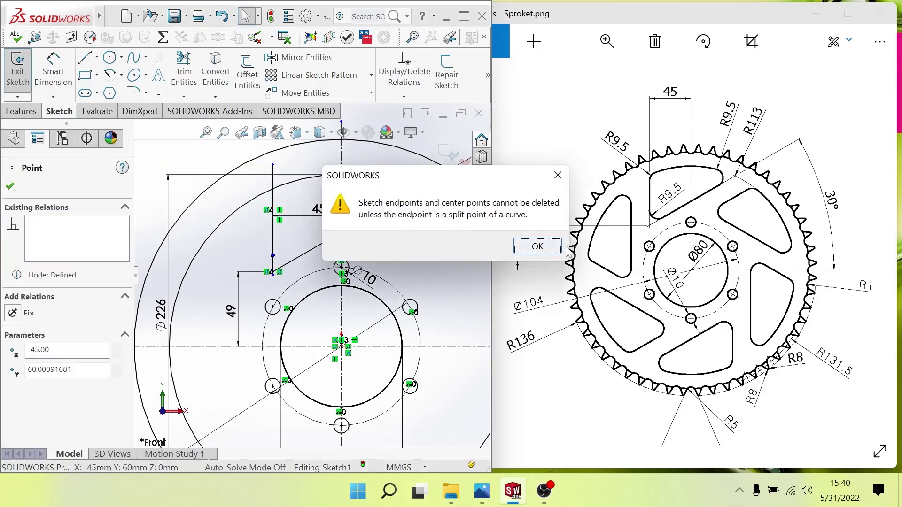
pyautogui.click(532, 243)
# Delete the duplicate 72.16 mm vertical line and the old construction line with its dimension
pyautogui.scroll(-3, 252, 236)
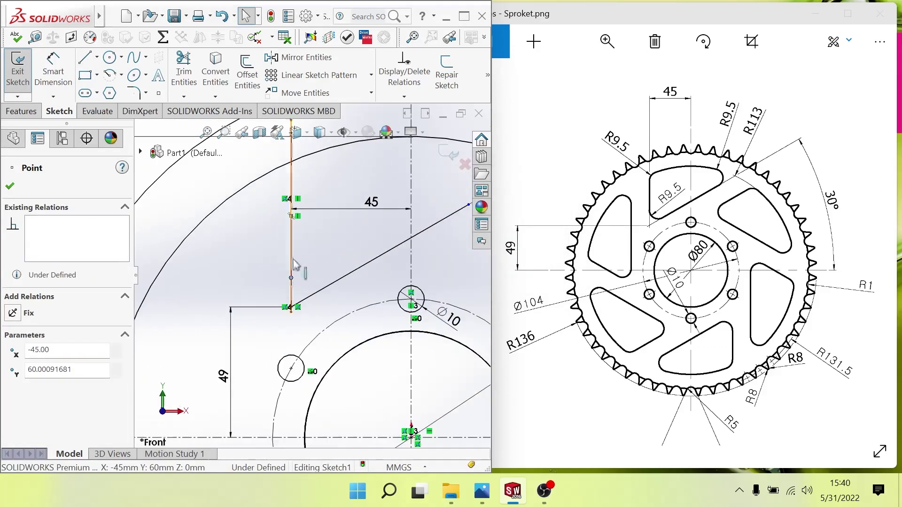
pyautogui.click(291, 260)
pyautogui.press('Delete')
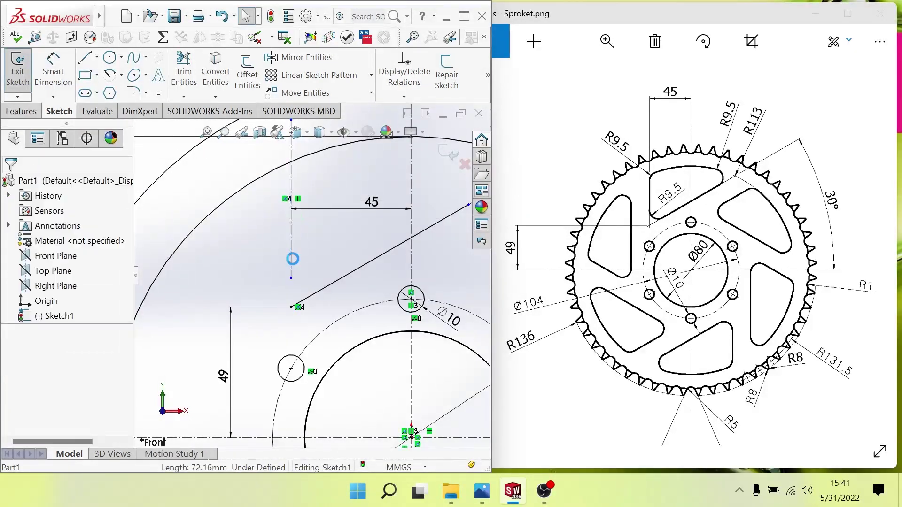
pyautogui.click(290, 257)
pyautogui.press('Delete')
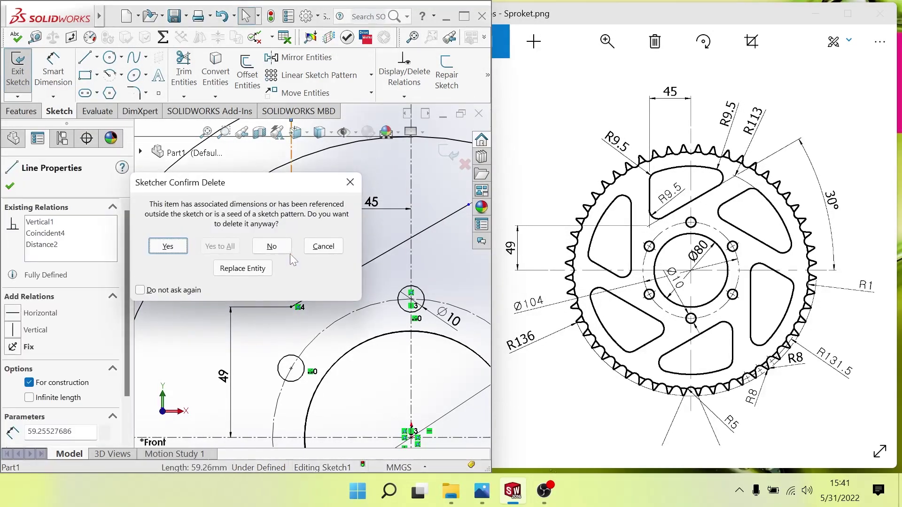
pyautogui.click(172, 248)
pyautogui.scroll(2, 188, 252)
pyautogui.scroll(1, 230, 232)
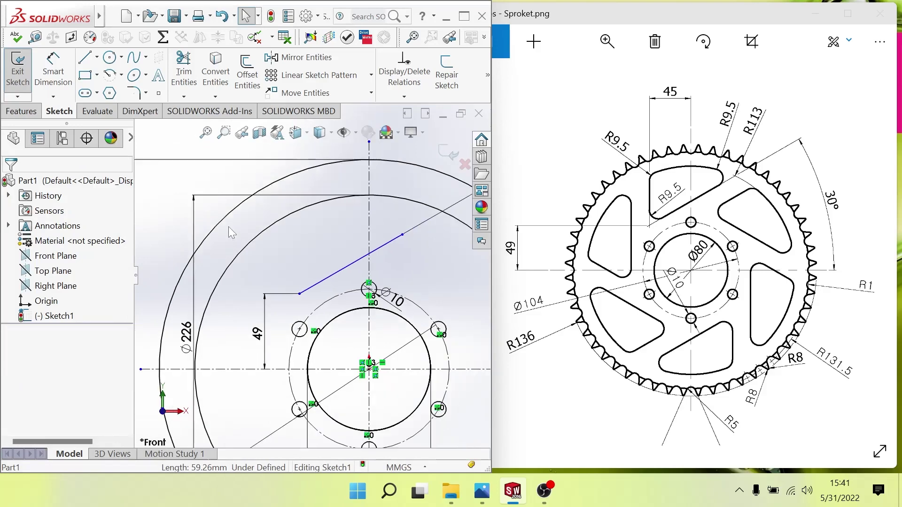
# Draw a new vertical line from the 49 line's left end
pyautogui.click(85, 57)
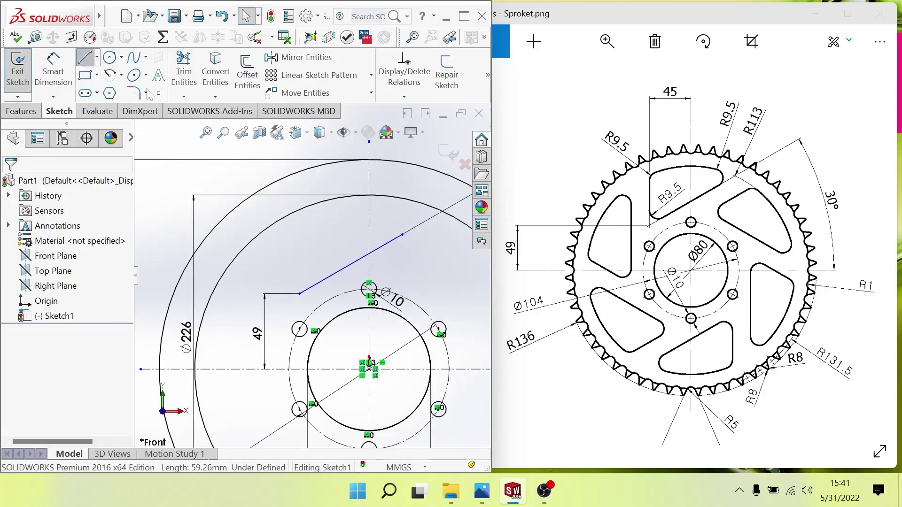
pyautogui.click(294, 197)
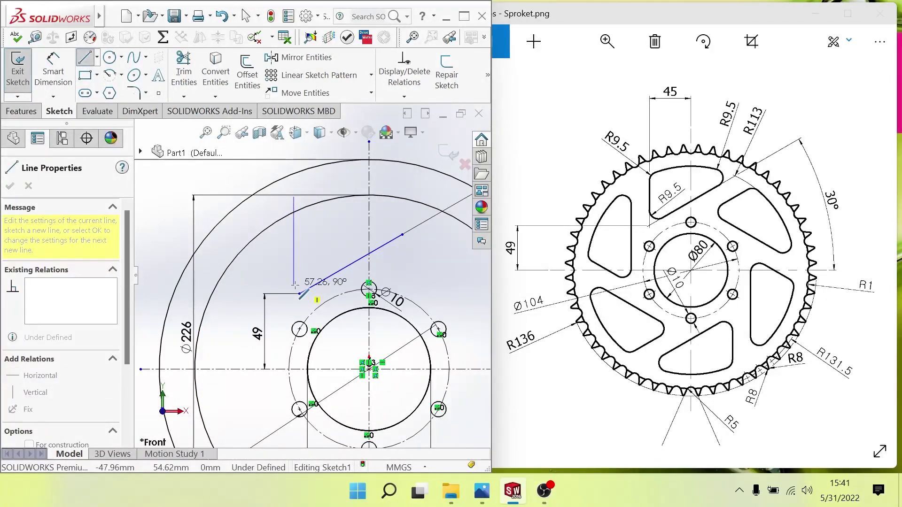
pyautogui.press('Escape')
pyautogui.click(85, 60)
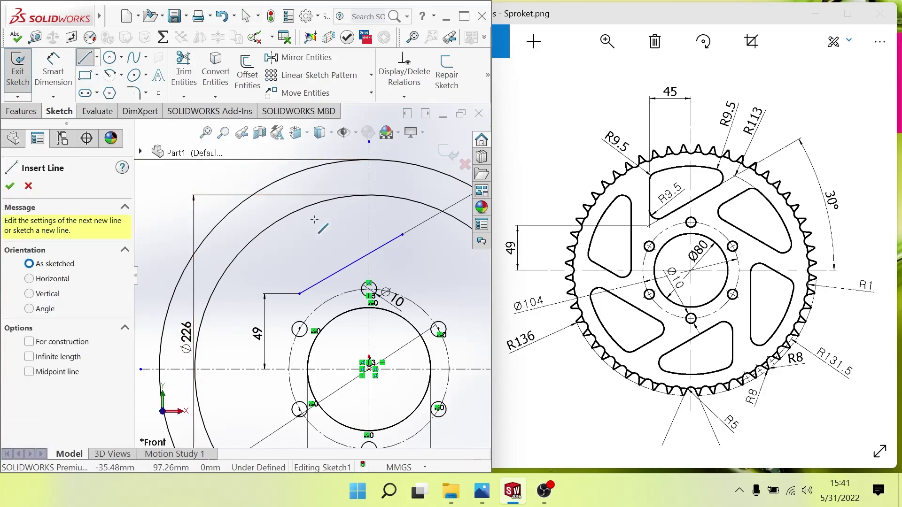
pyautogui.click(302, 186)
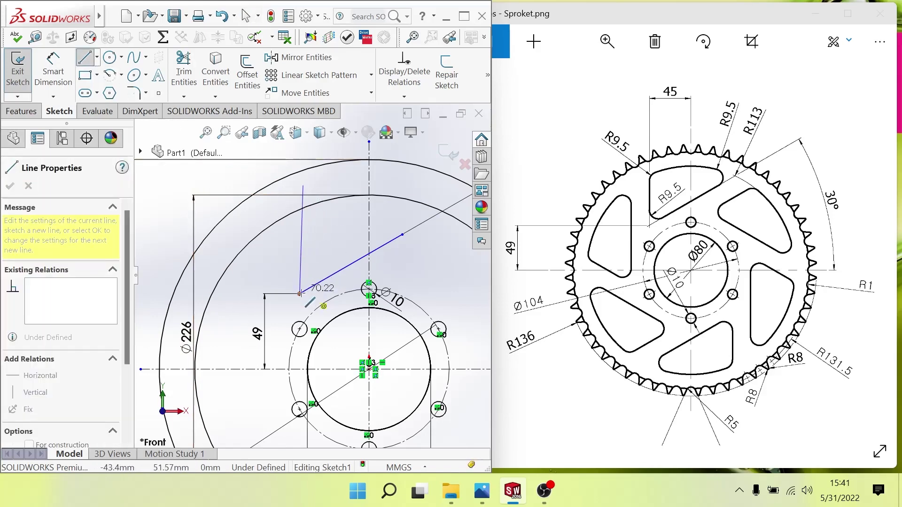
pyautogui.click(302, 305)
pyautogui.press('Escape')
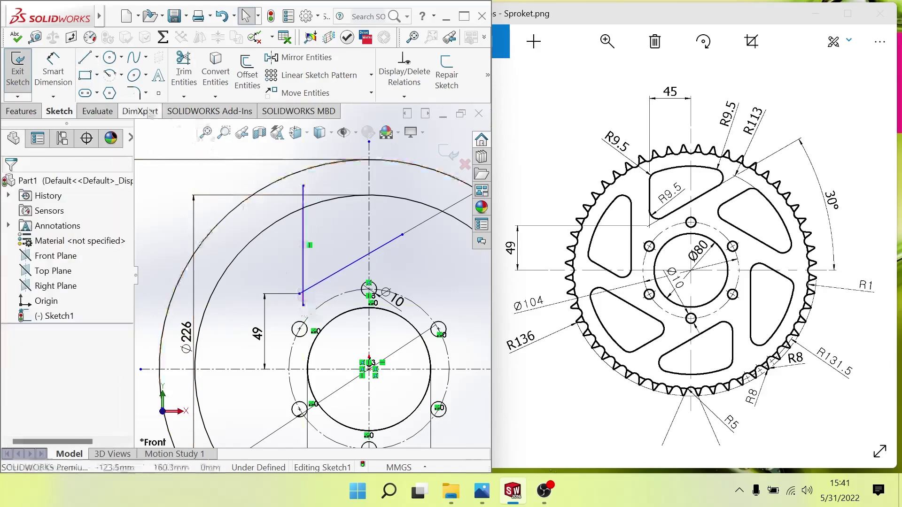
# Dimension the new vertical line 45 mm from the vertical centreline
pyautogui.click(303, 245)
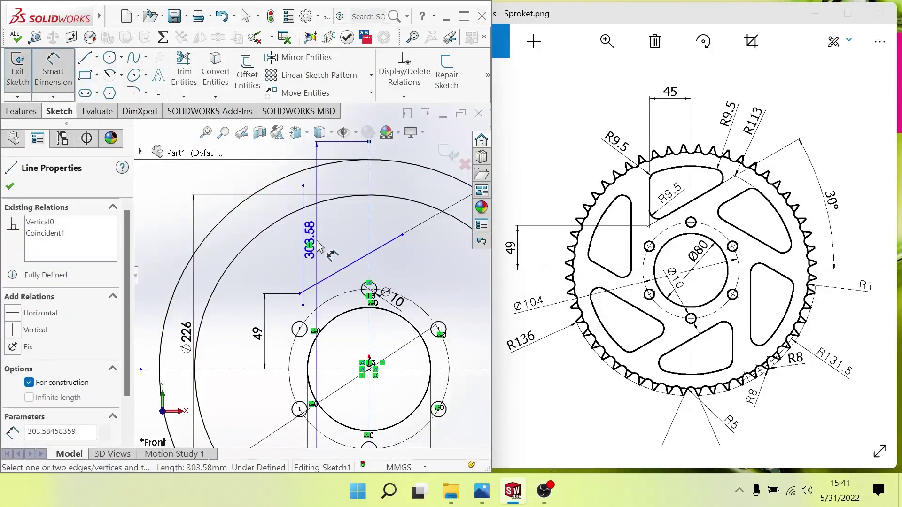
pyautogui.click(368, 235)
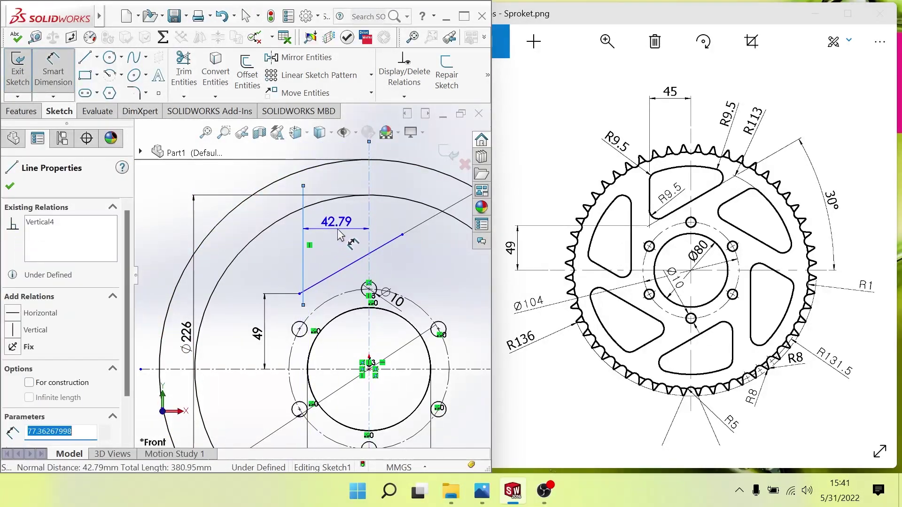
pyautogui.click(339, 228)
pyautogui.write('45')
pyautogui.press('Return')
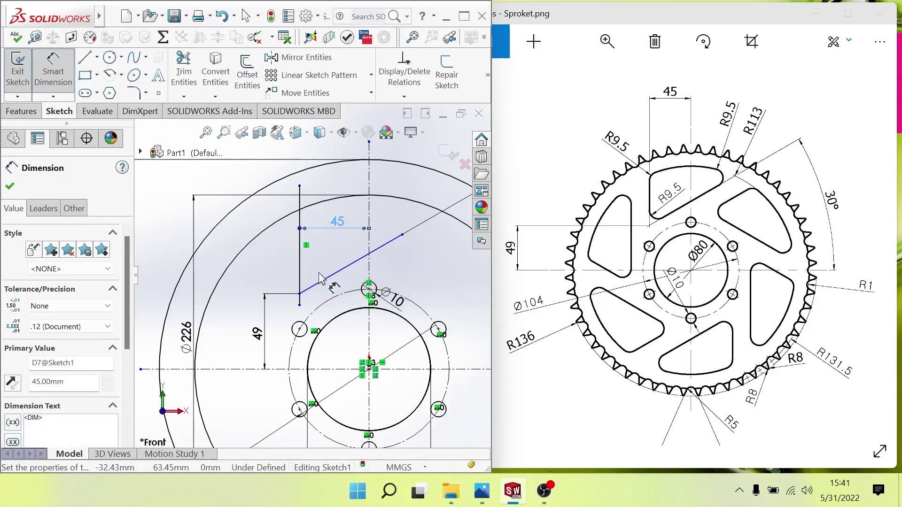
pyautogui.press('Escape')
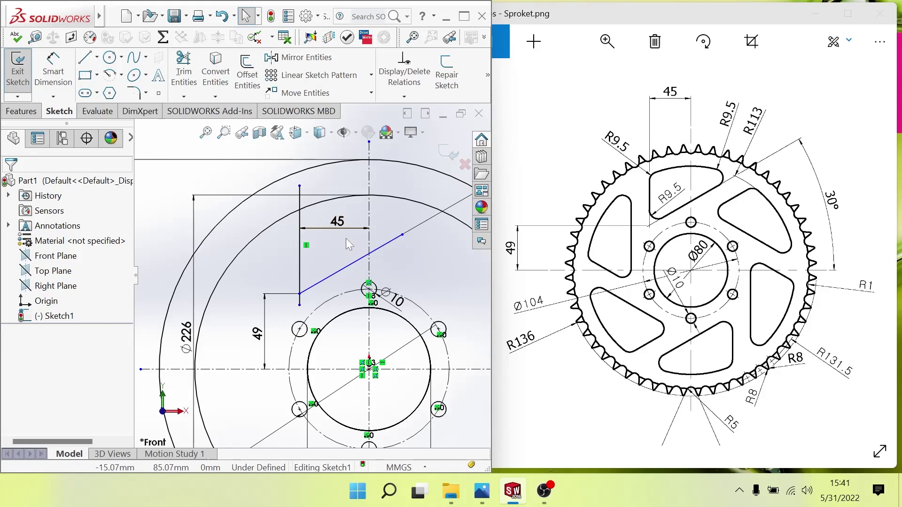
# Extend the slanted line from its upper end to the inner large circle
pyautogui.click(90, 62)
pyautogui.click(403, 235)
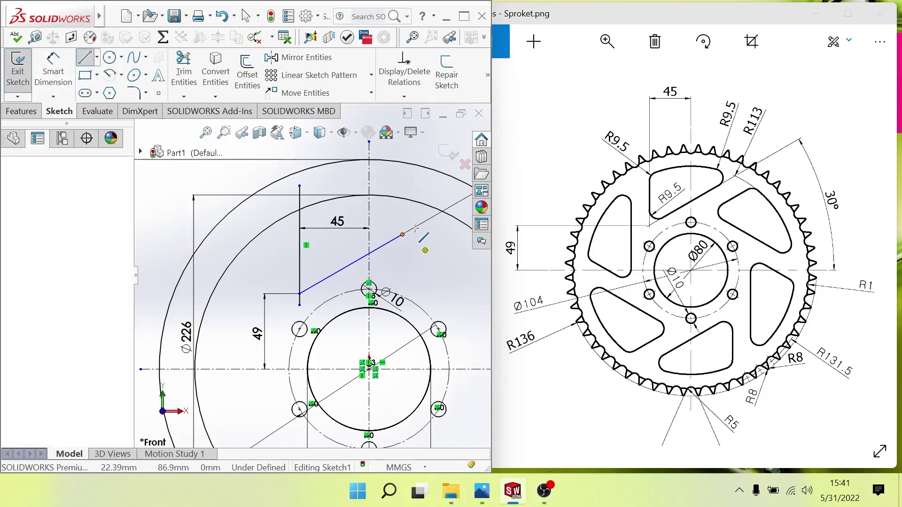
pyautogui.click(442, 212)
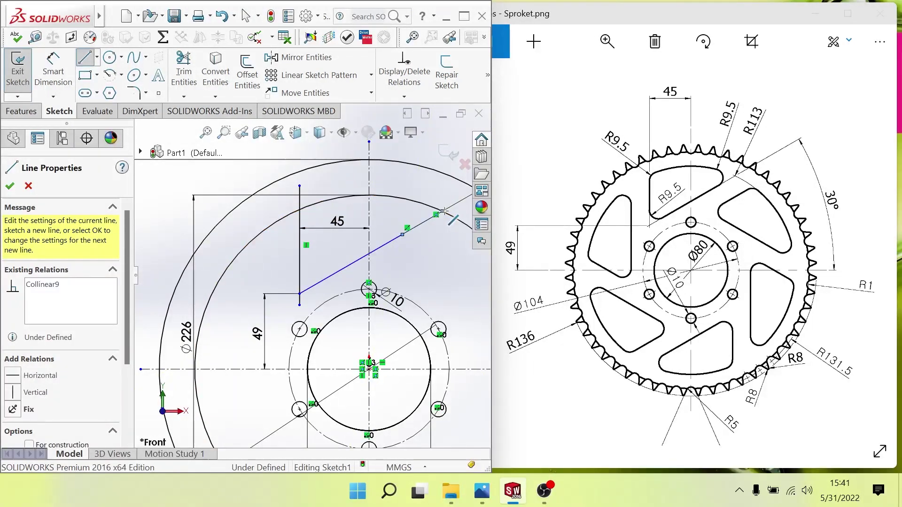
pyautogui.press('Escape')
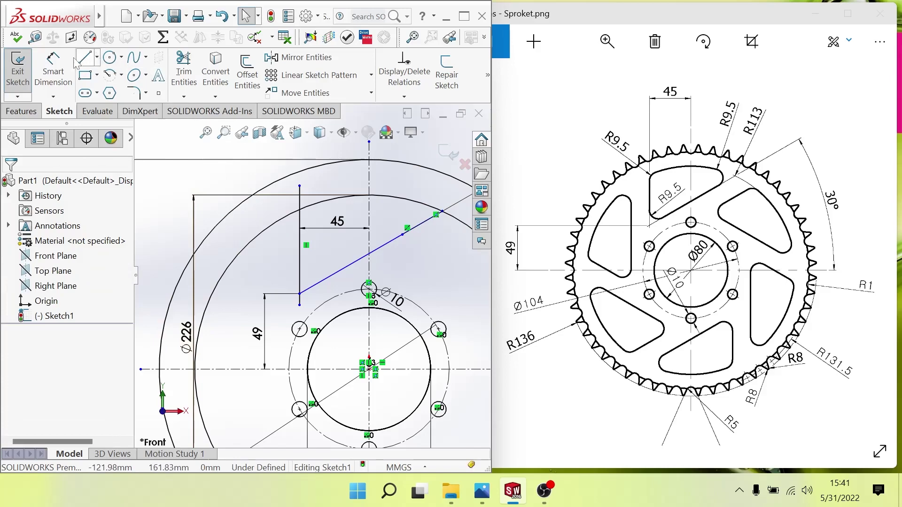
# Trim the vertical line stubs and the arc portions outside the window outline
pyautogui.click(184, 70)
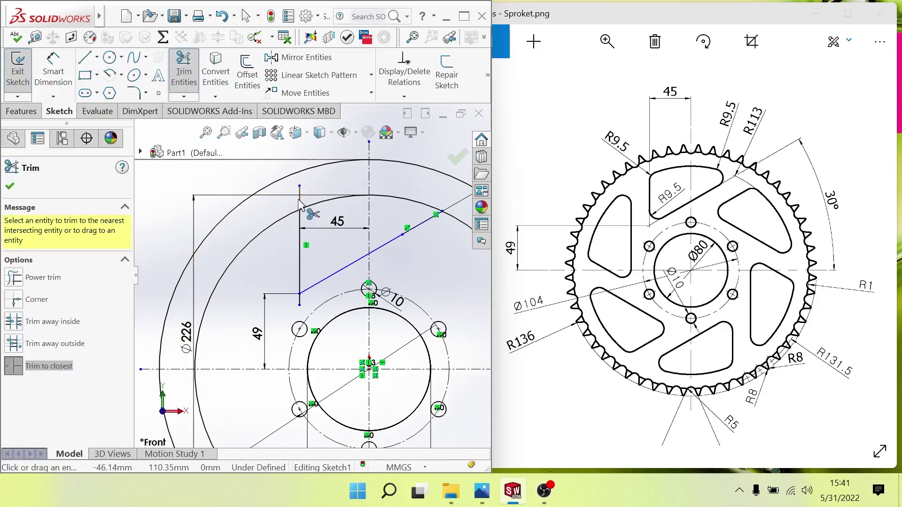
pyautogui.click(299, 200)
pyautogui.click(287, 220)
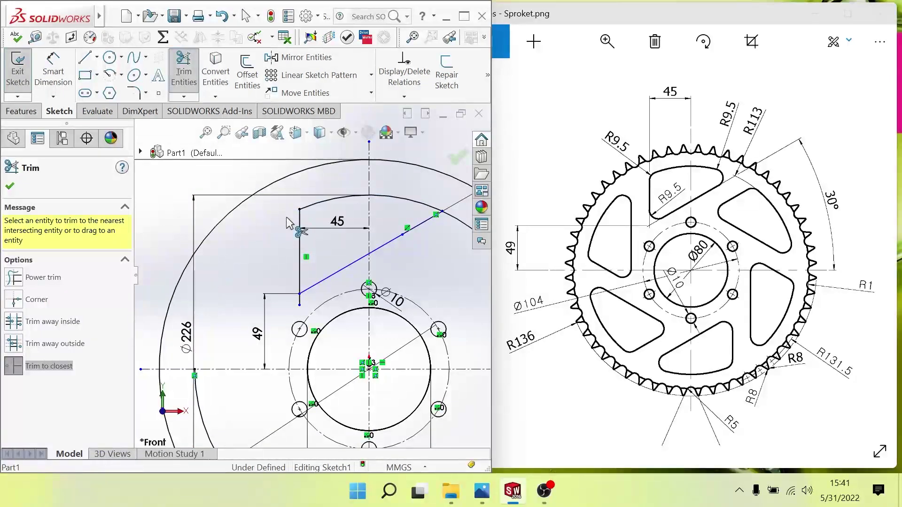
pyautogui.click(299, 299)
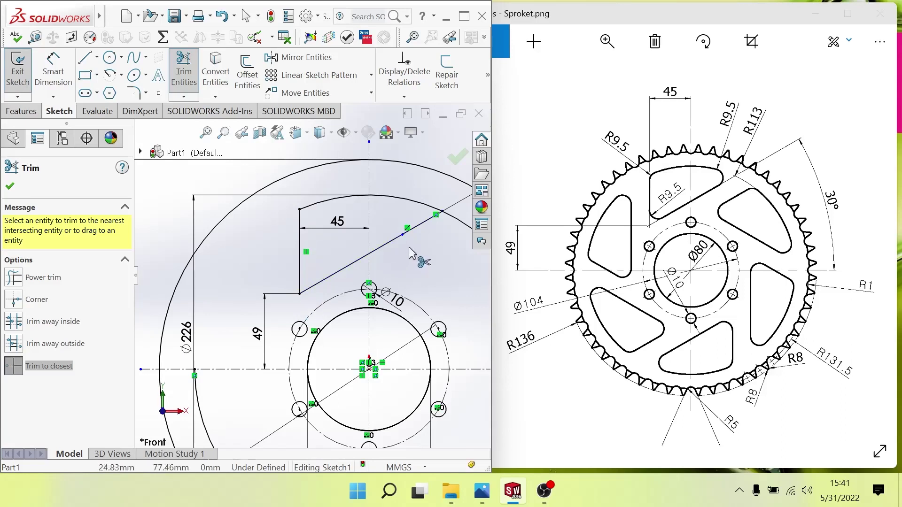
pyautogui.click(460, 223)
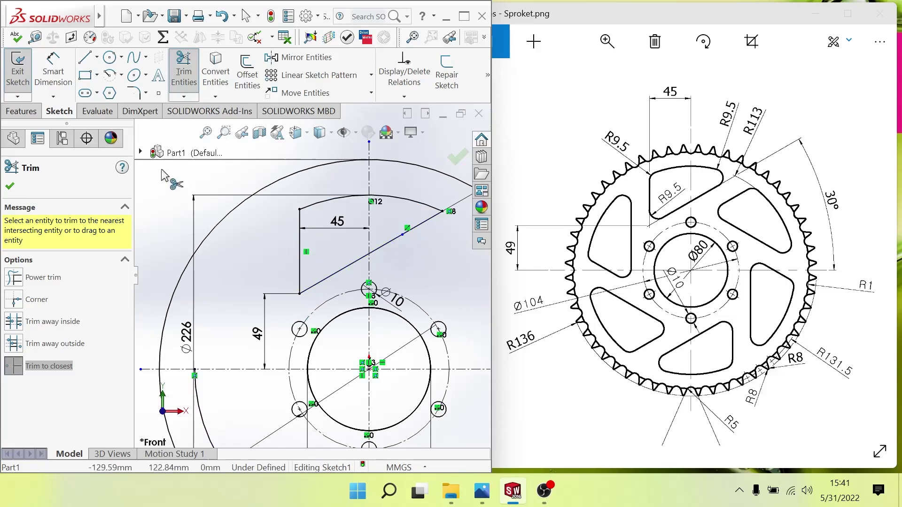
pyautogui.click(9, 186)
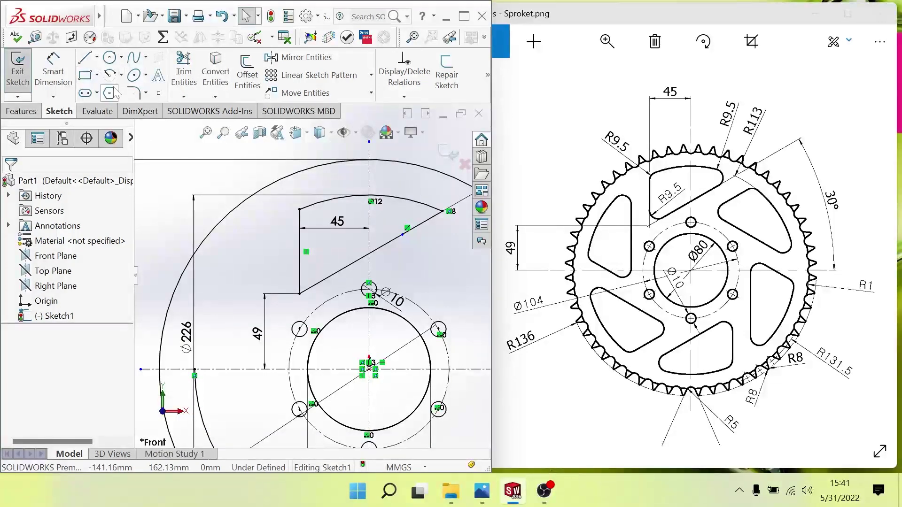
# Round the top-left, lower inner and upper-right outline corners with 9.5 mm sketch fillets
pyautogui.click(134, 93)
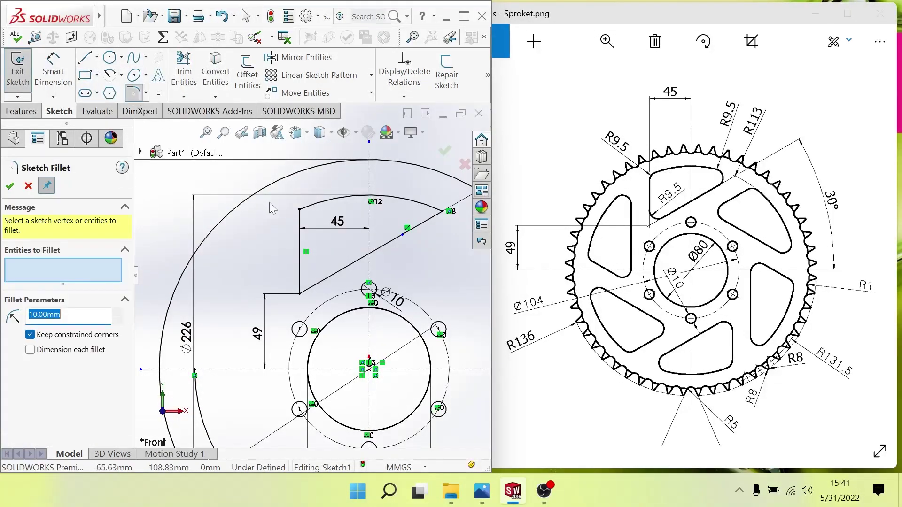
pyautogui.click(300, 209)
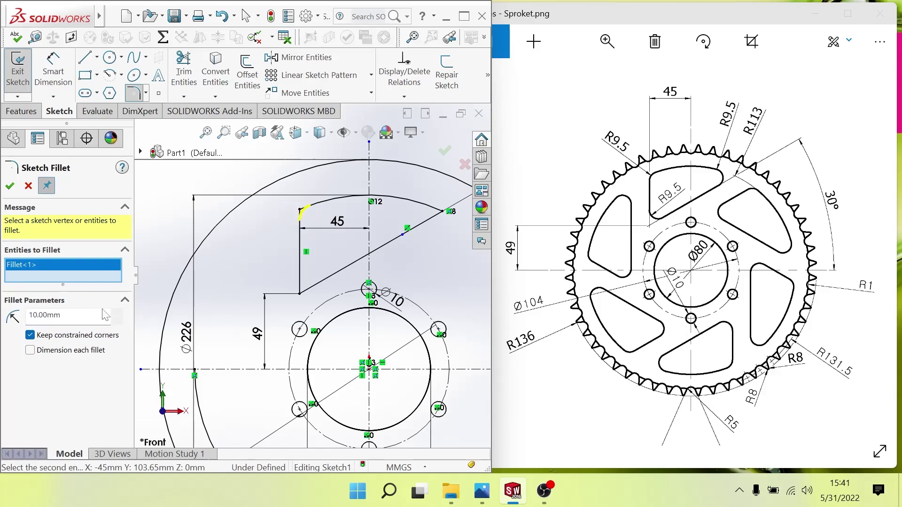
pyautogui.write('9')
pyautogui.click(15, 187)
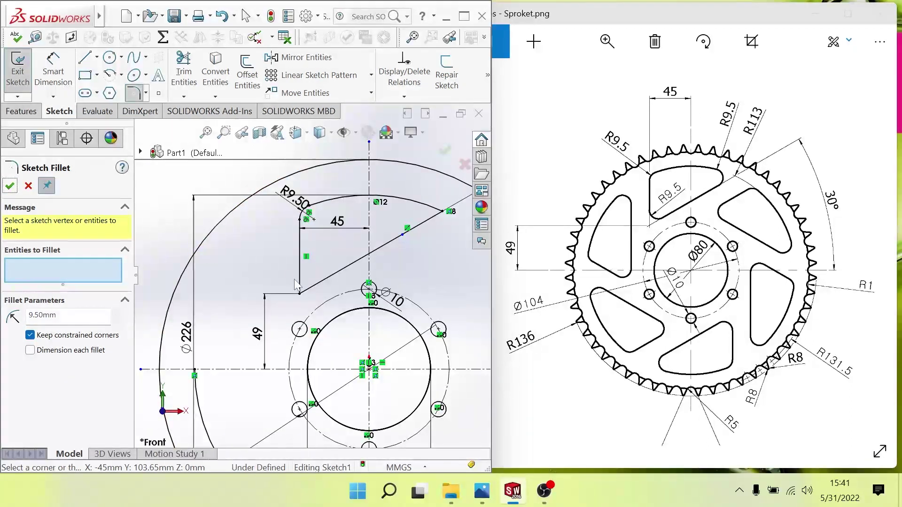
pyautogui.click(300, 293)
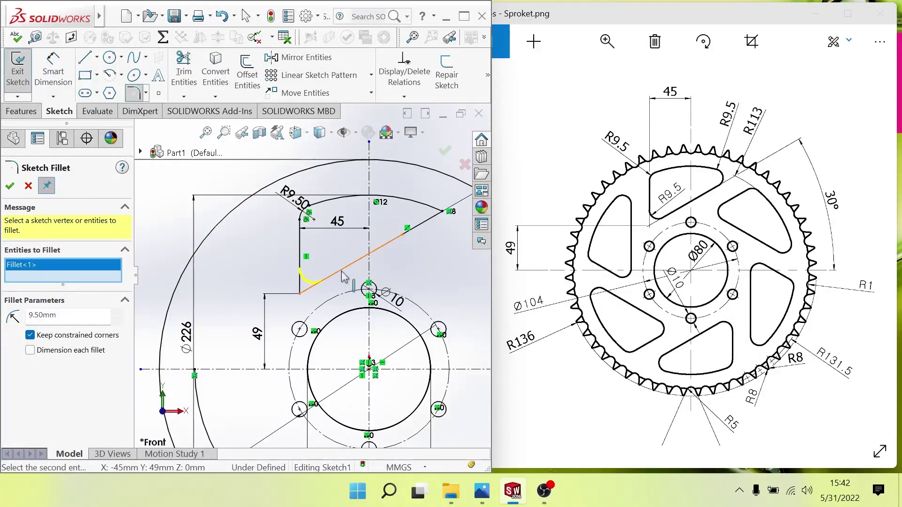
pyautogui.click(441, 212)
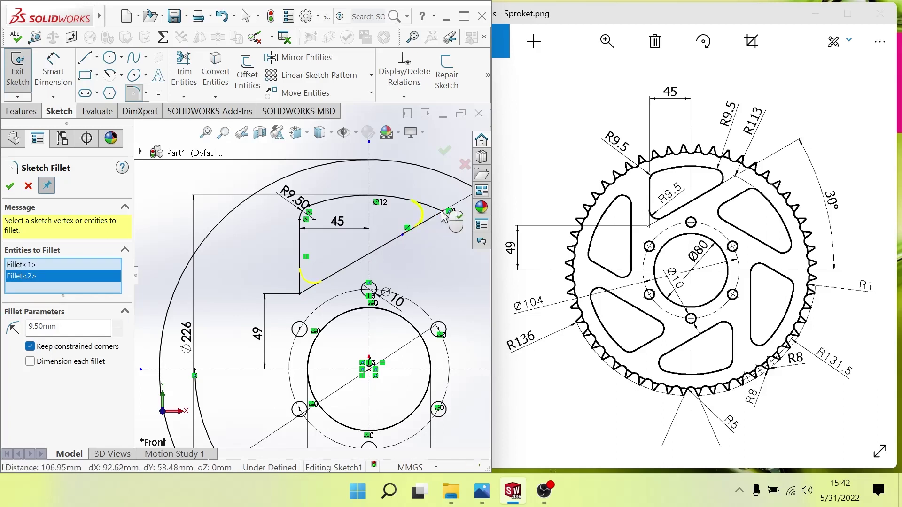
pyautogui.click(9, 186)
pyautogui.scroll(2, 329, 267)
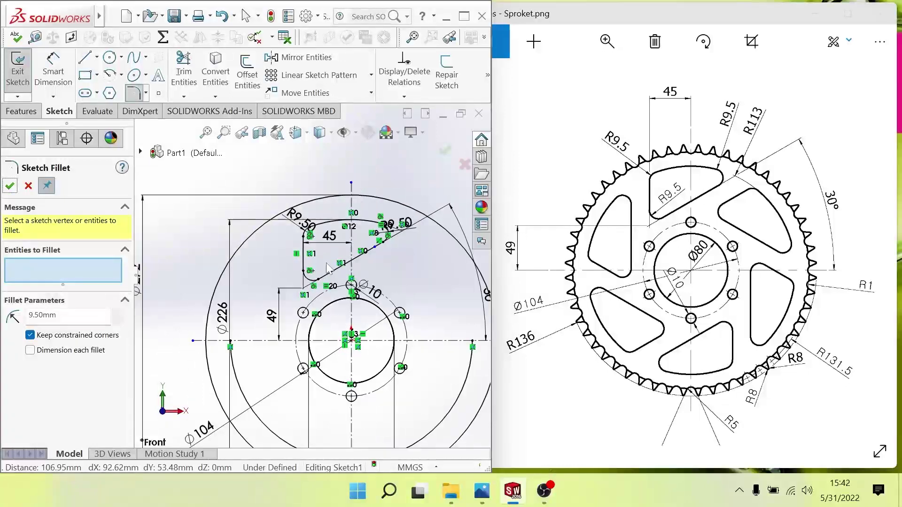
pyautogui.click(10, 186)
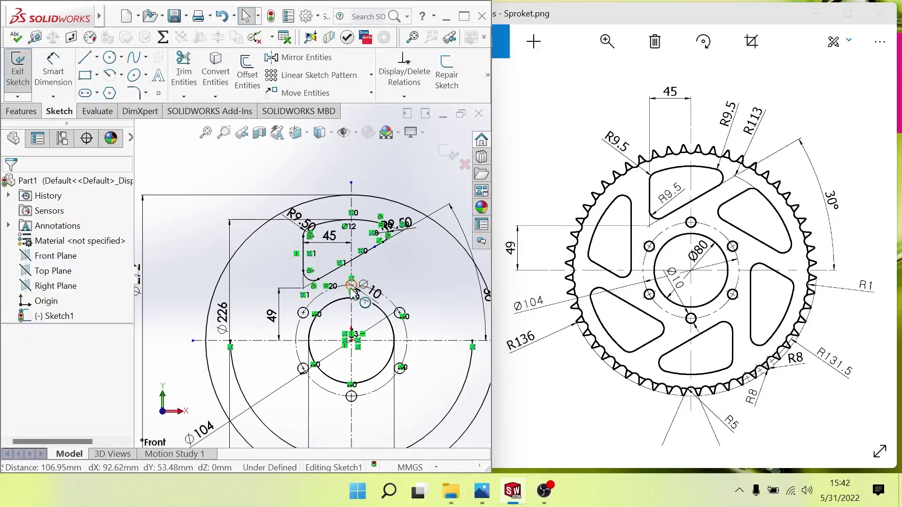
pyautogui.scroll(-1, 362, 338)
pyautogui.scroll(-1, 361, 338)
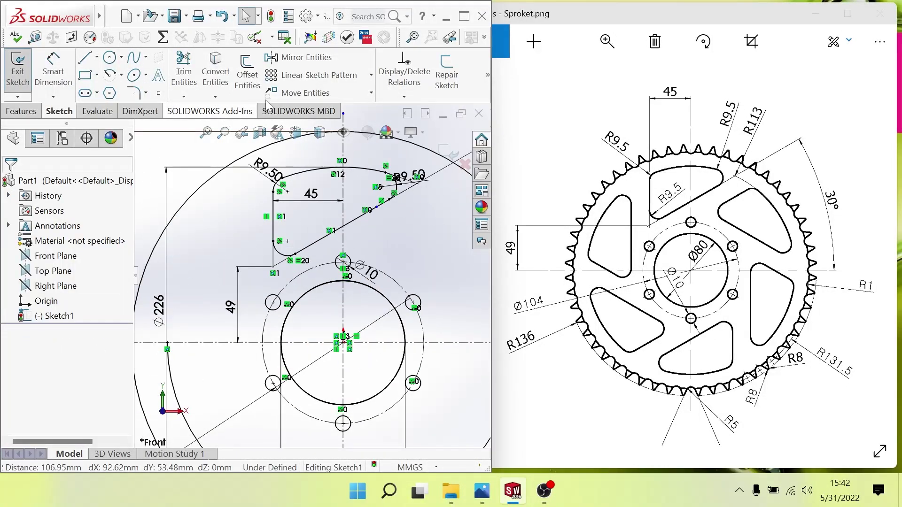
pyautogui.click(371, 75)
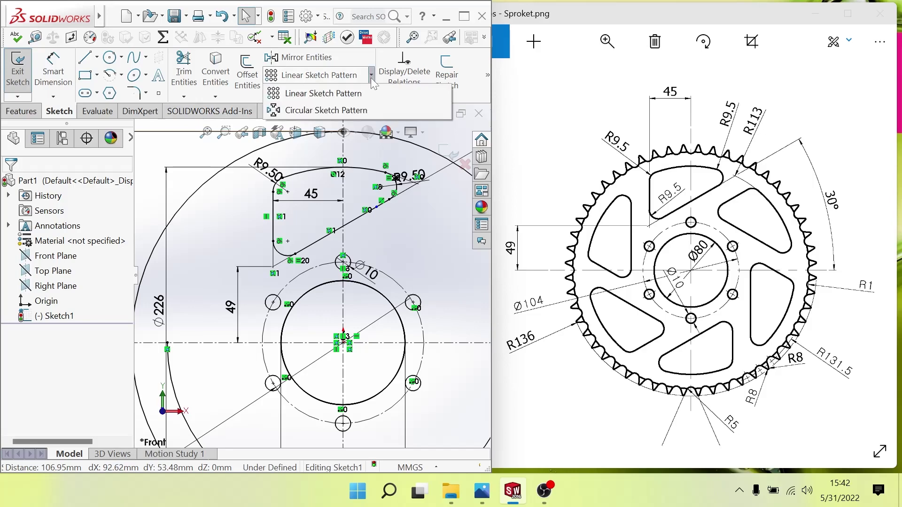
pyautogui.click(347, 108)
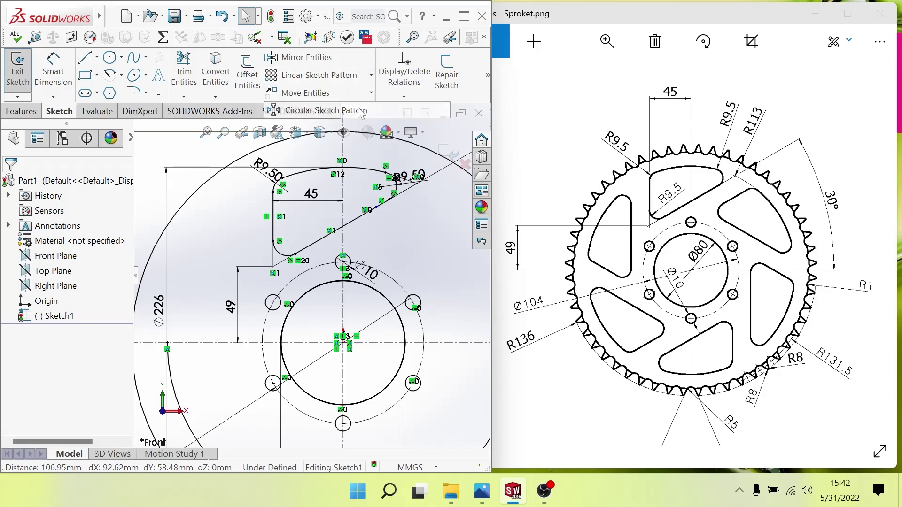
pyautogui.click(305, 295)
pyautogui.moveTo(127, 296)
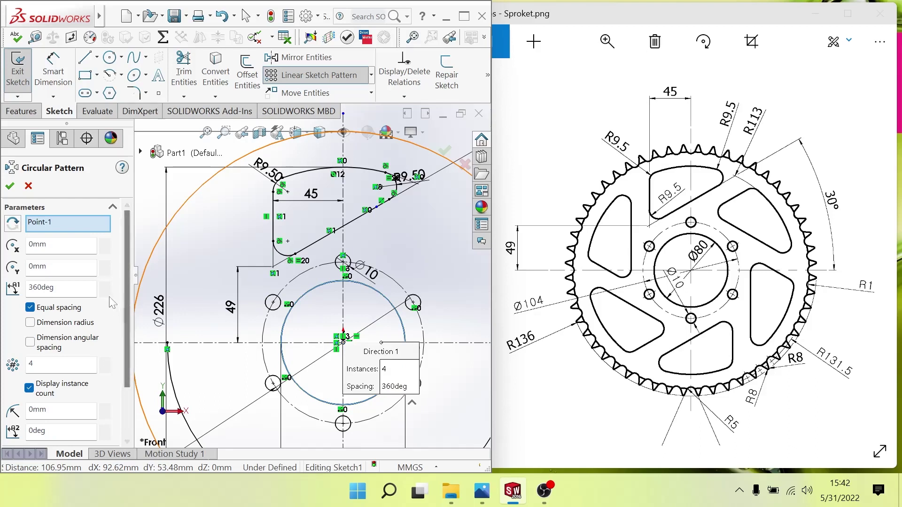
pyautogui.scroll(-2, 126, 329)
pyautogui.scroll(-1, 127, 337)
pyautogui.write('6')
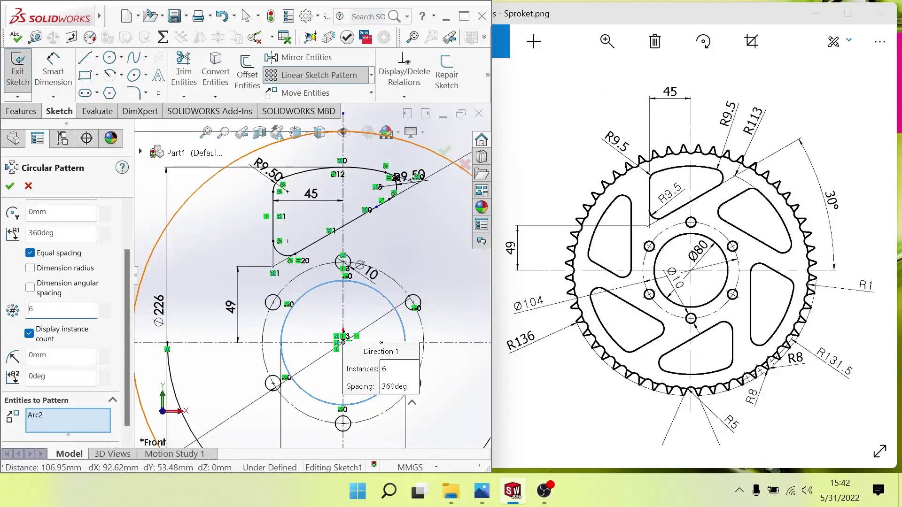
pyautogui.click(315, 250)
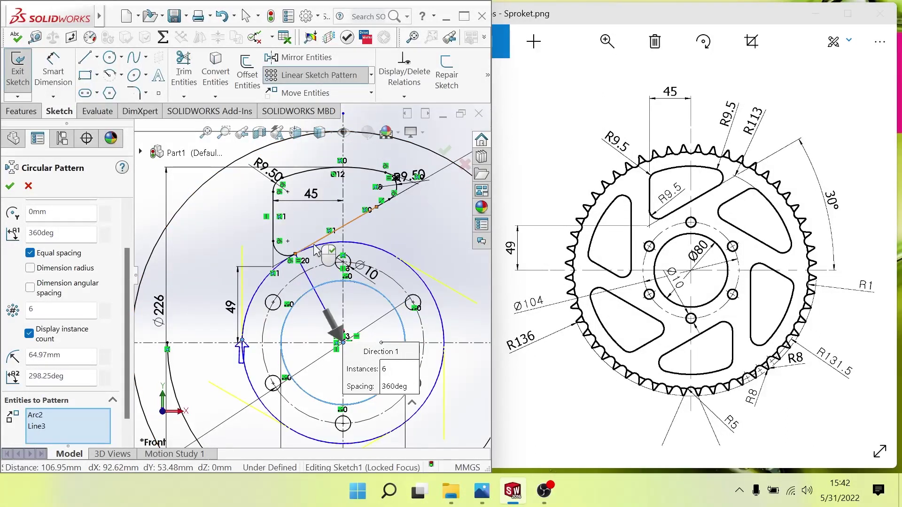
pyautogui.click(273, 219)
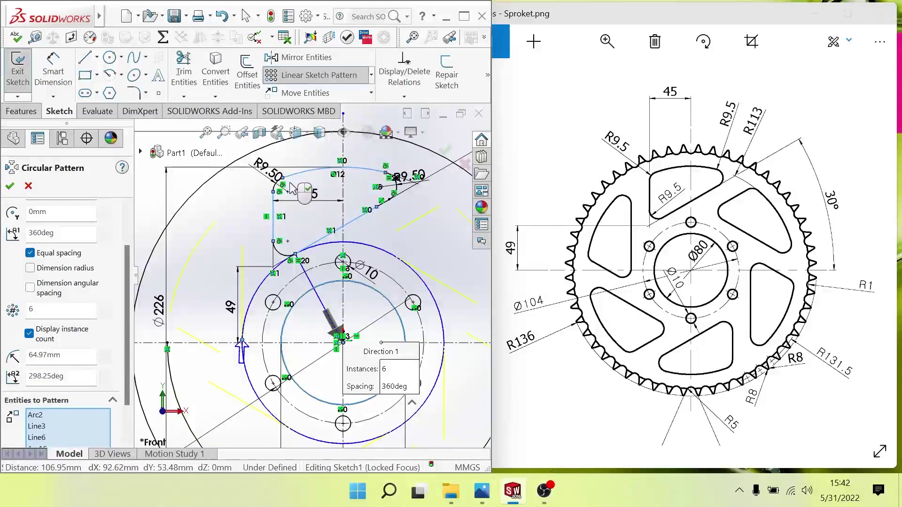
pyautogui.click(281, 186)
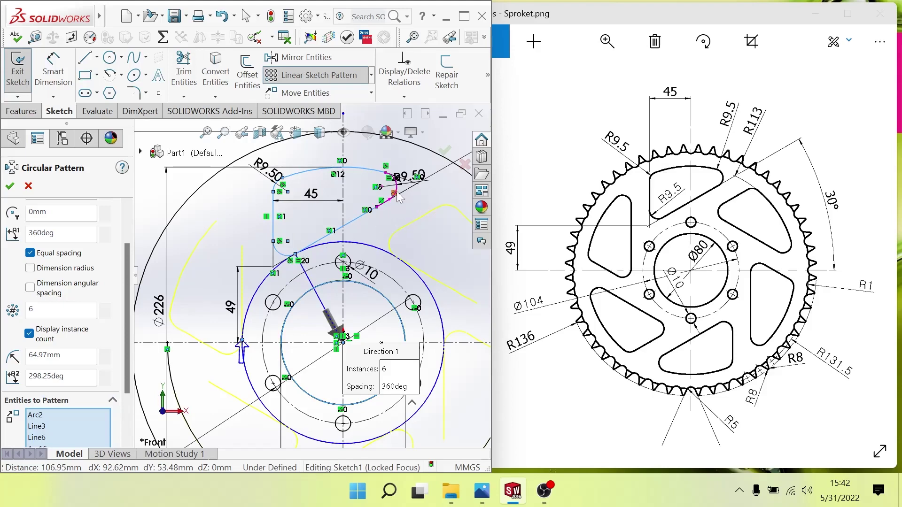
pyautogui.scroll(3, 389, 216)
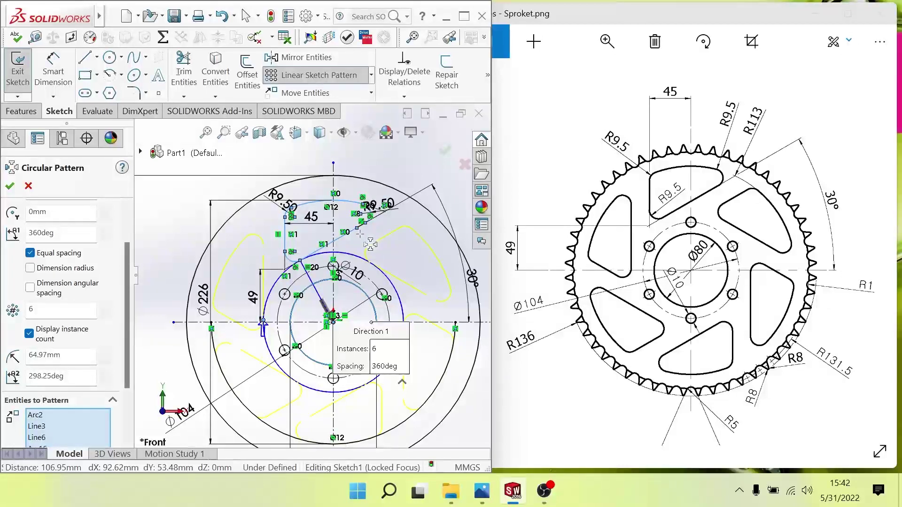
pyautogui.scroll(-2, 312, 281)
pyautogui.scroll(-1, 301, 271)
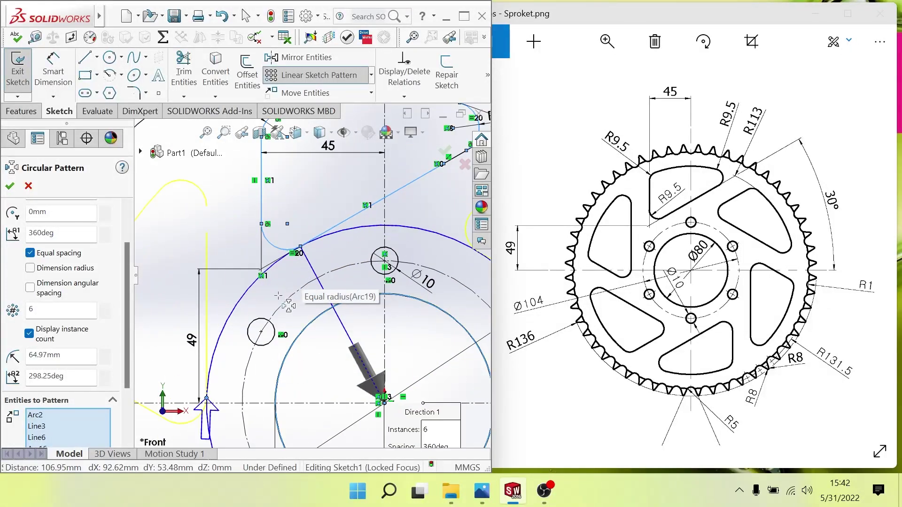
pyautogui.scroll(1, 278, 295)
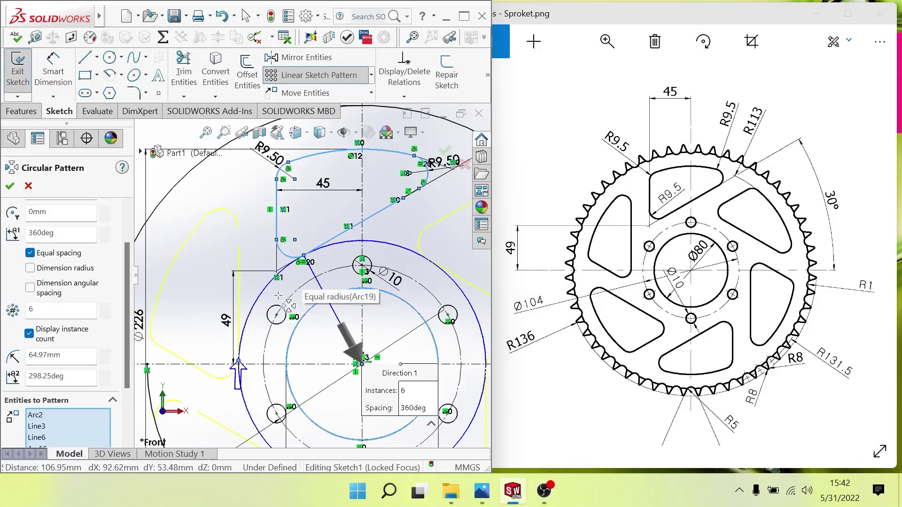
pyautogui.scroll(1, 278, 295)
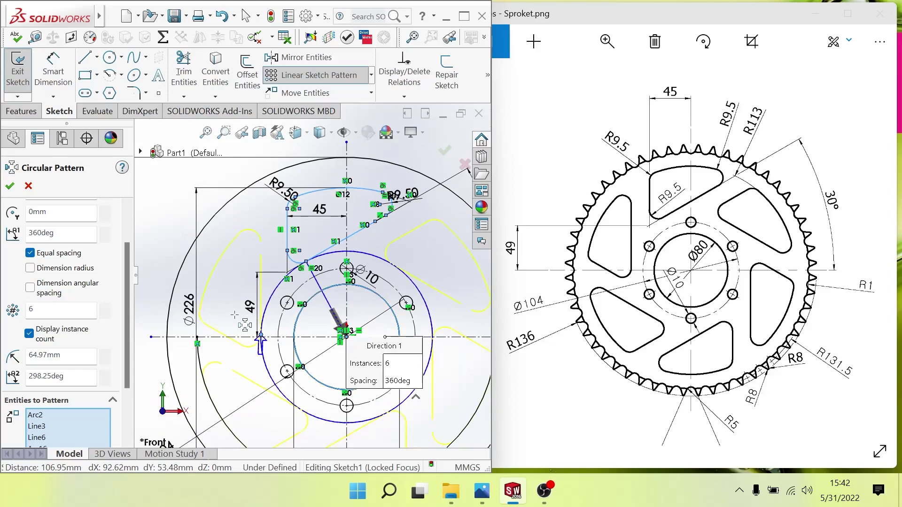
pyautogui.scroll(1, 235, 312)
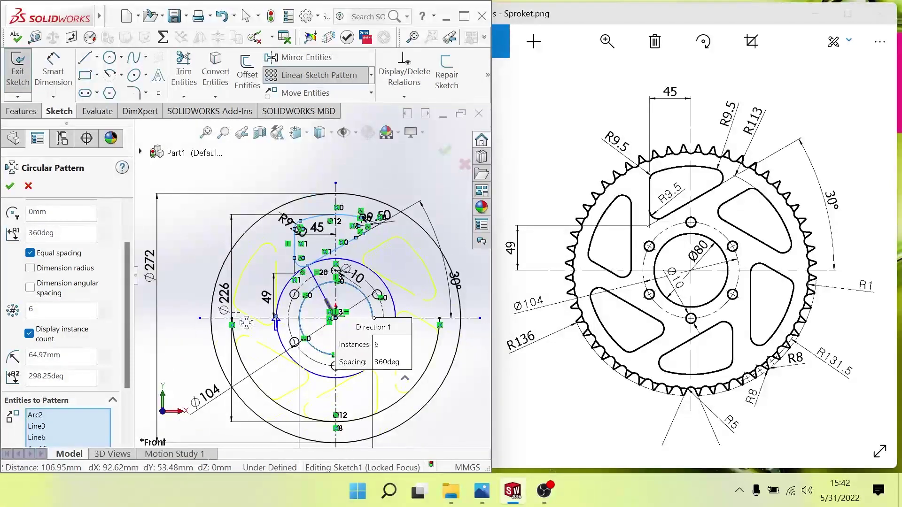
pyautogui.press('Escape')
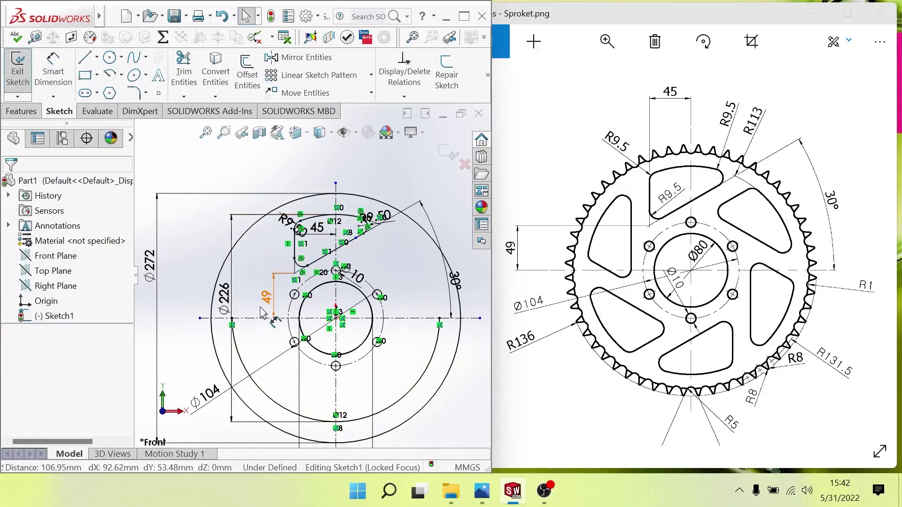
pyautogui.scroll(-1, 248, 316)
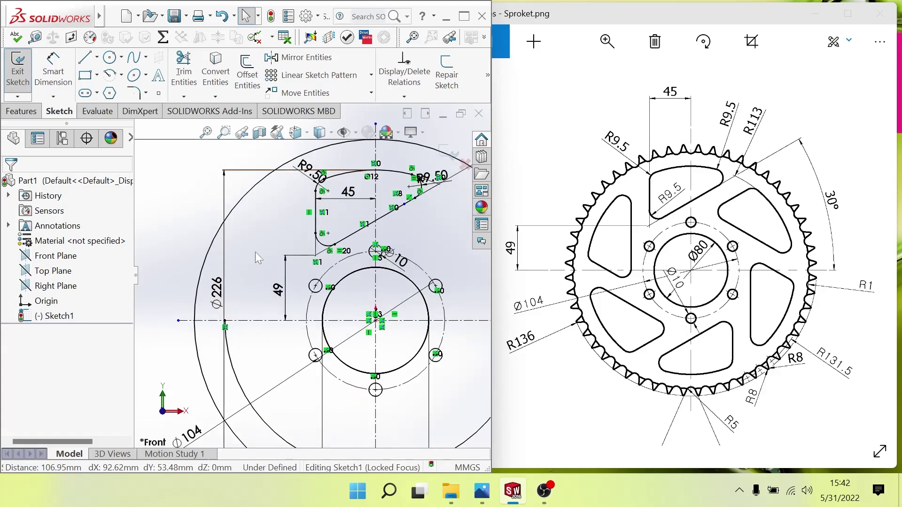
# Circular-pattern the slot's lines and fillet arcs 6 times about the sketch origin
pyautogui.click(371, 77)
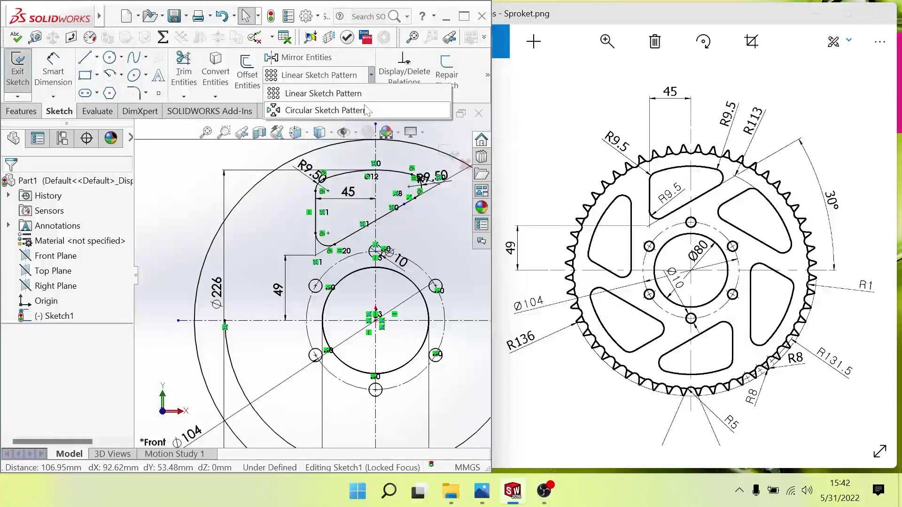
pyautogui.click(362, 111)
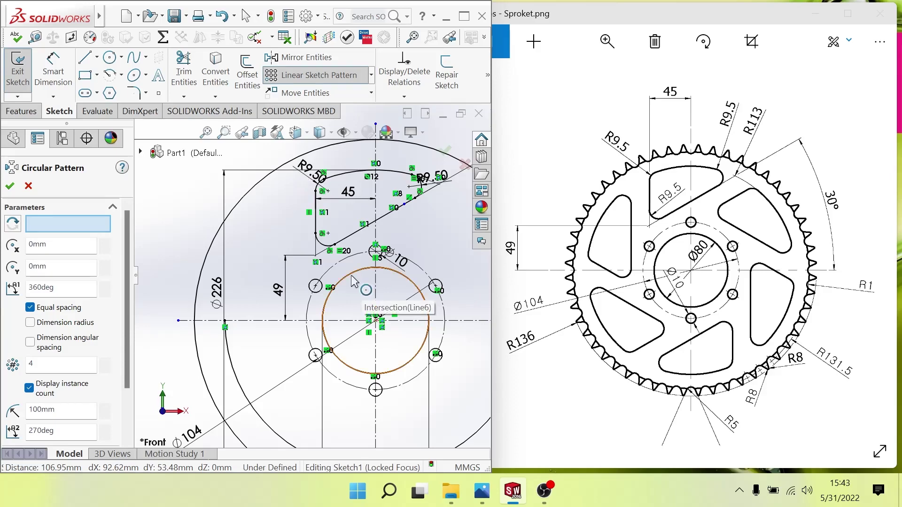
pyautogui.click(375, 320)
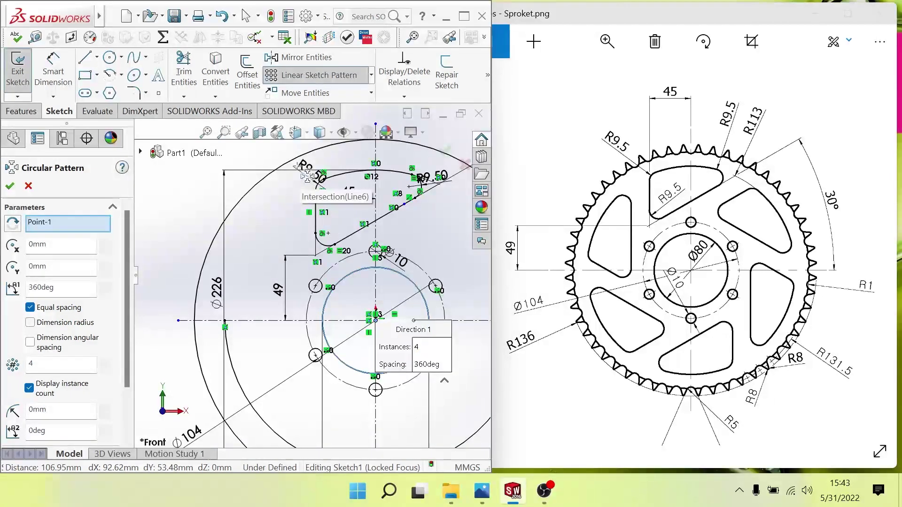
pyautogui.click(385, 224)
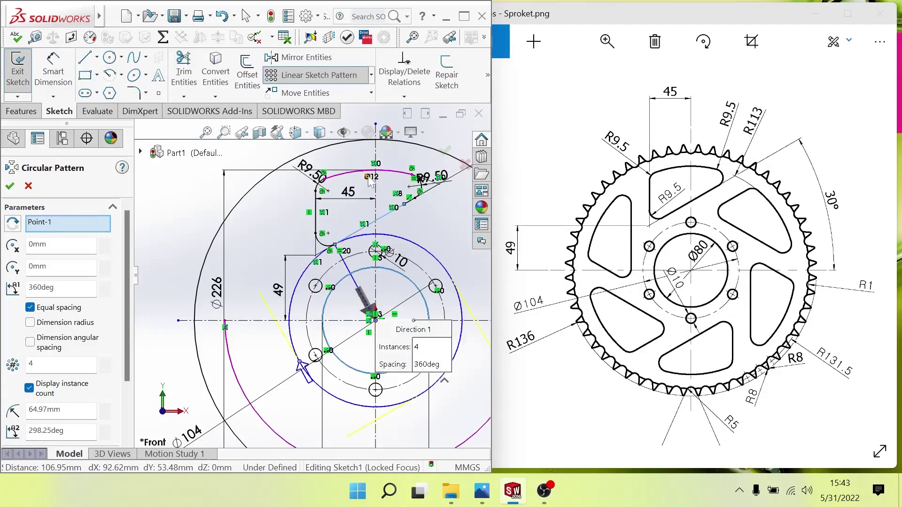
pyautogui.click(316, 205)
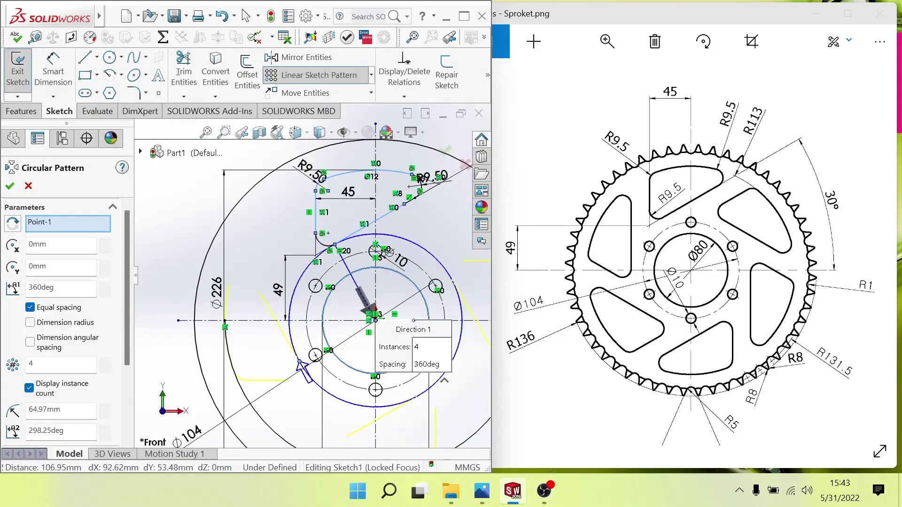
pyautogui.click(47, 363)
pyautogui.write('6')
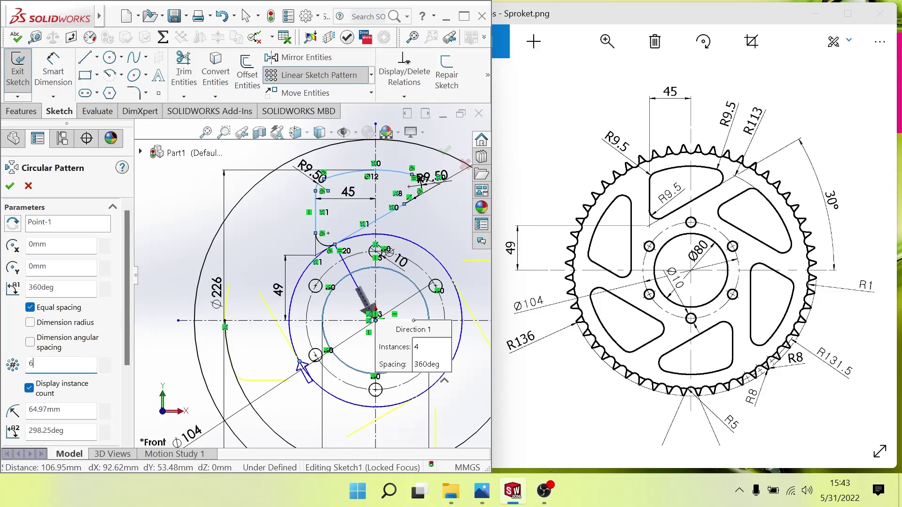
pyautogui.click(421, 191)
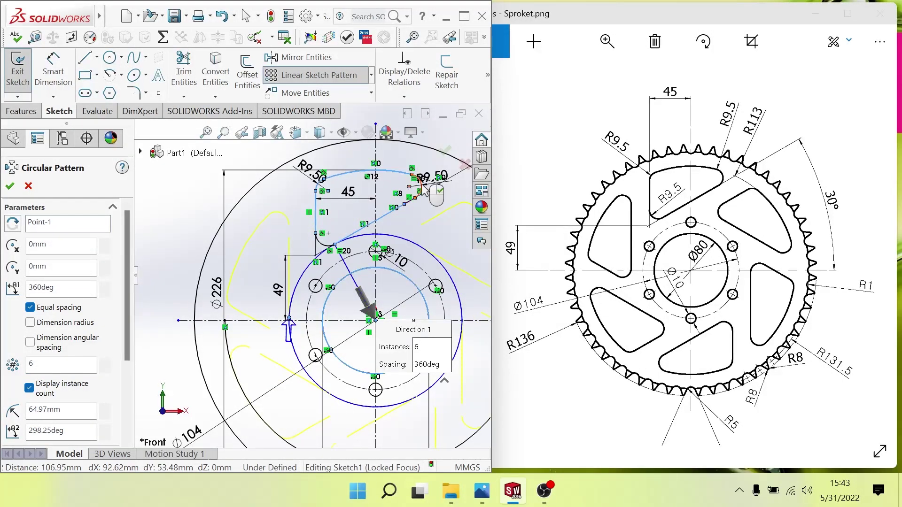
pyautogui.scroll(-3, 410, 205)
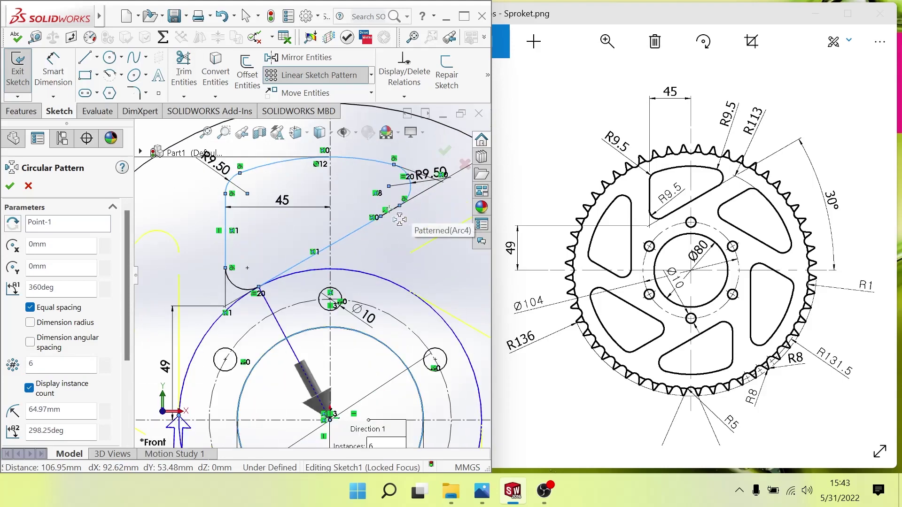
pyautogui.scroll(2, 375, 241)
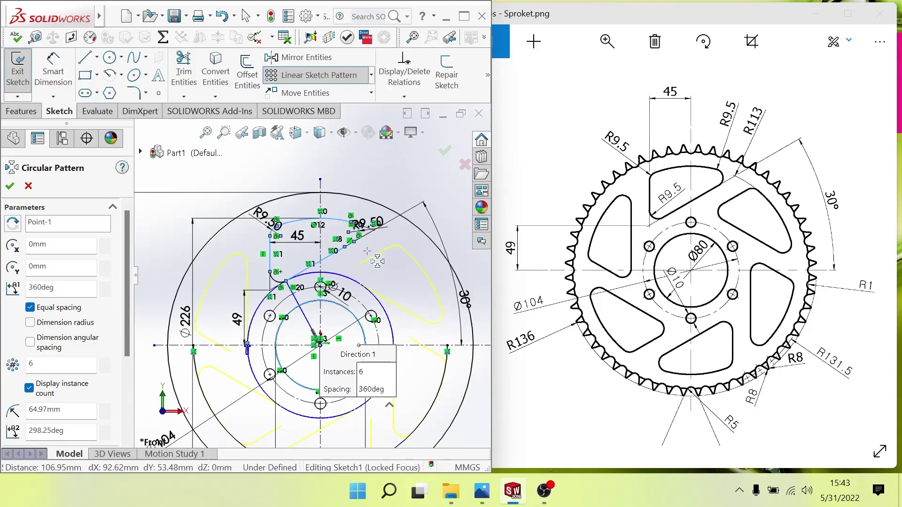
pyautogui.scroll(1, 376, 261)
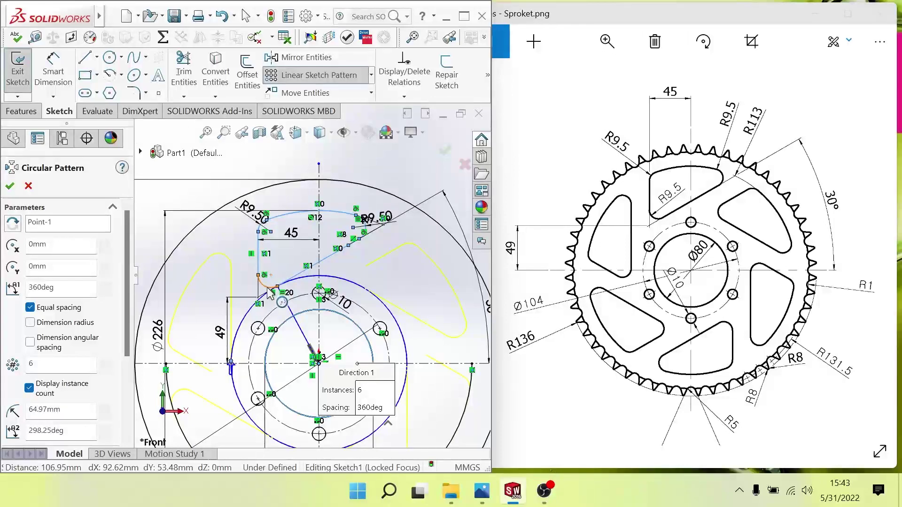
pyautogui.scroll(2, 324, 282)
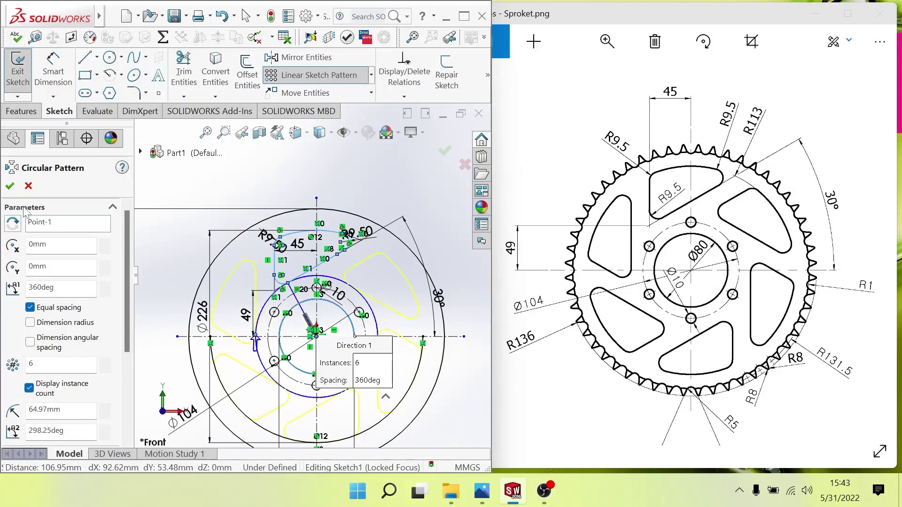
pyautogui.click(10, 186)
pyautogui.press('Escape')
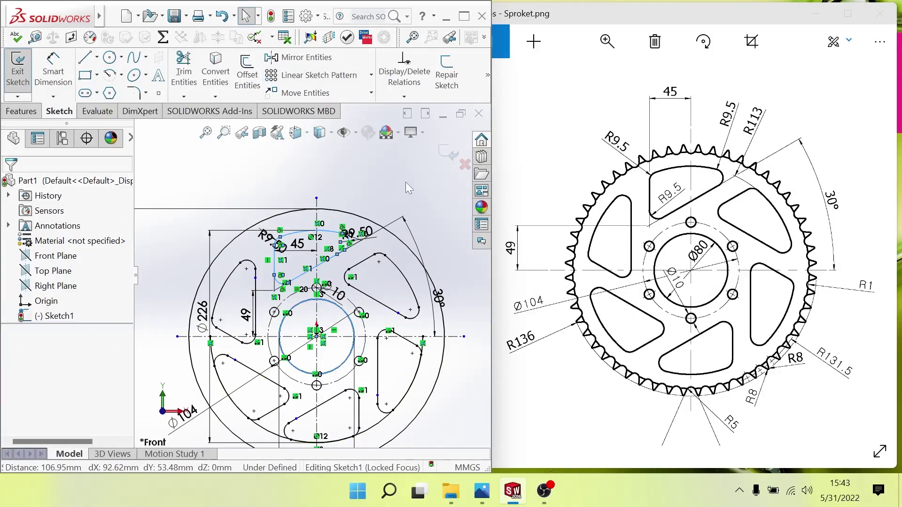
pyautogui.scroll(1, 319, 305)
pyautogui.scroll(-1, 292, 291)
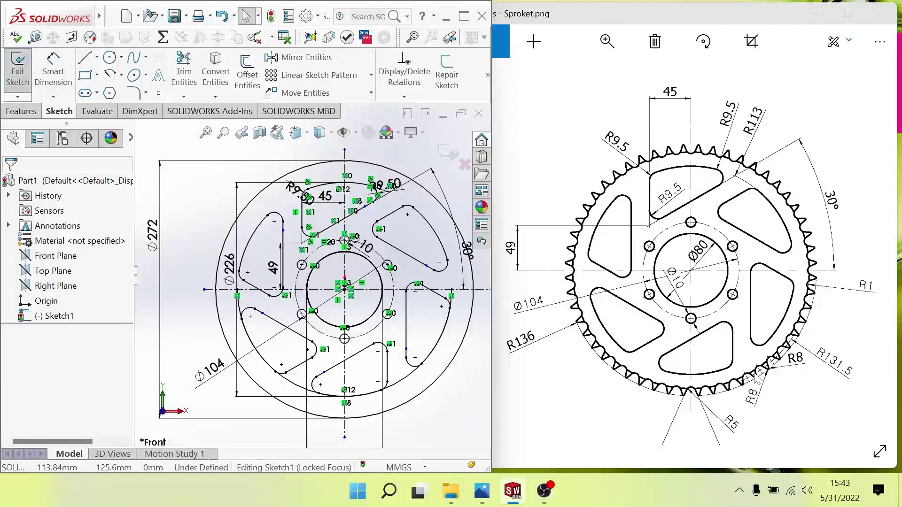
pyautogui.scroll(3, 698, 397)
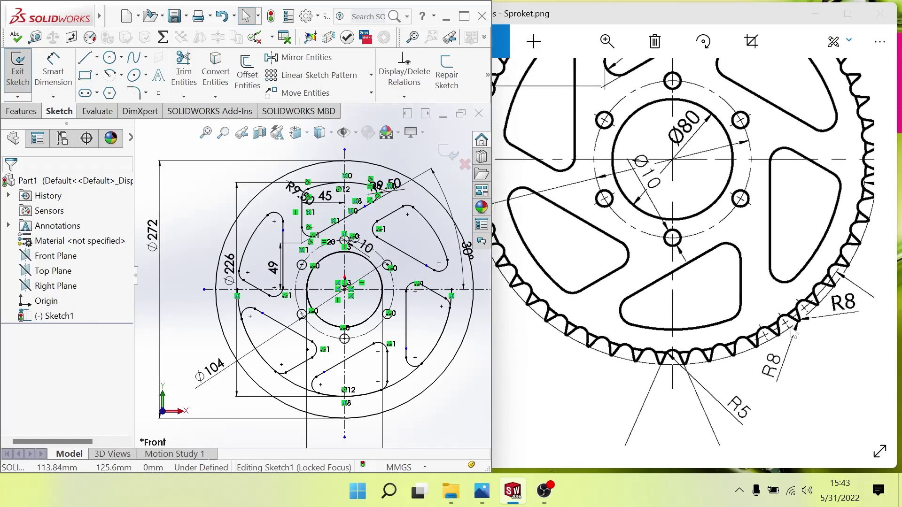
pyautogui.scroll(2, 794, 340)
pyautogui.scroll(1, 794, 333)
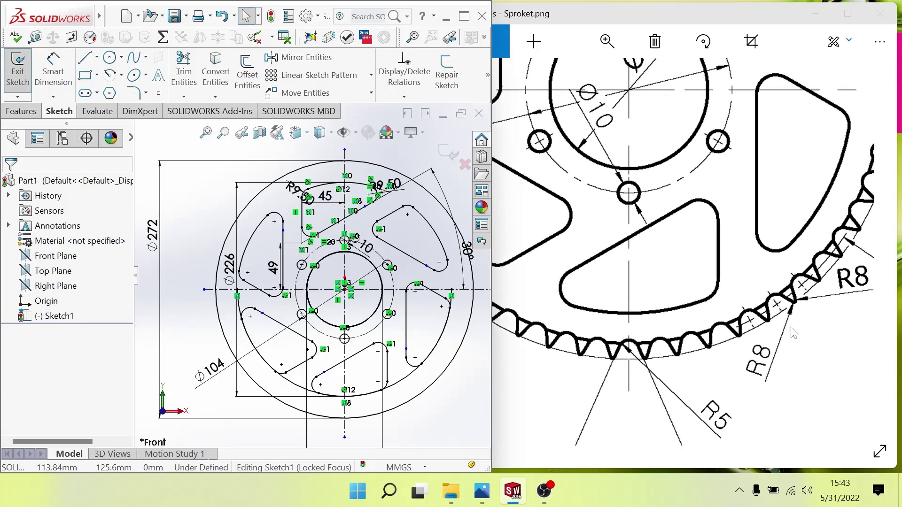
pyautogui.scroll(-1, 793, 334)
pyautogui.scroll(-1, 796, 331)
pyautogui.scroll(-2, 799, 329)
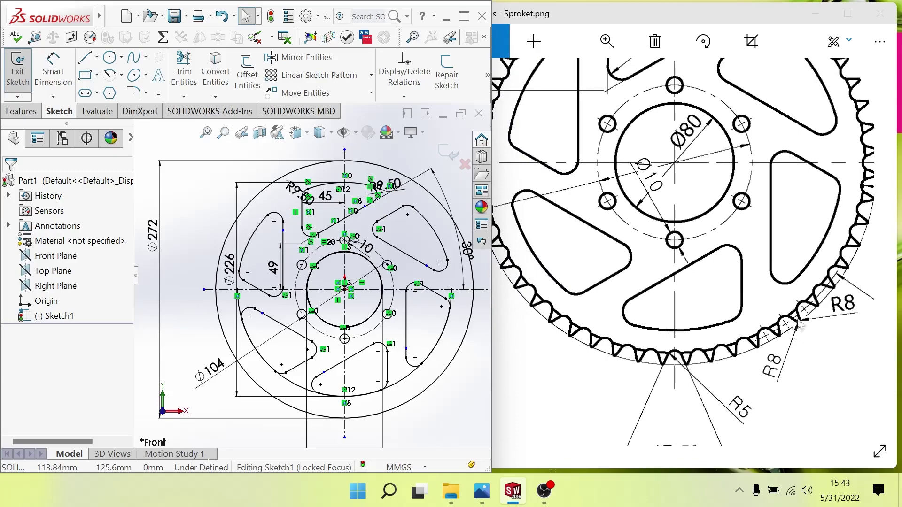
pyautogui.scroll(-2, 798, 327)
pyautogui.scroll(-1, 798, 324)
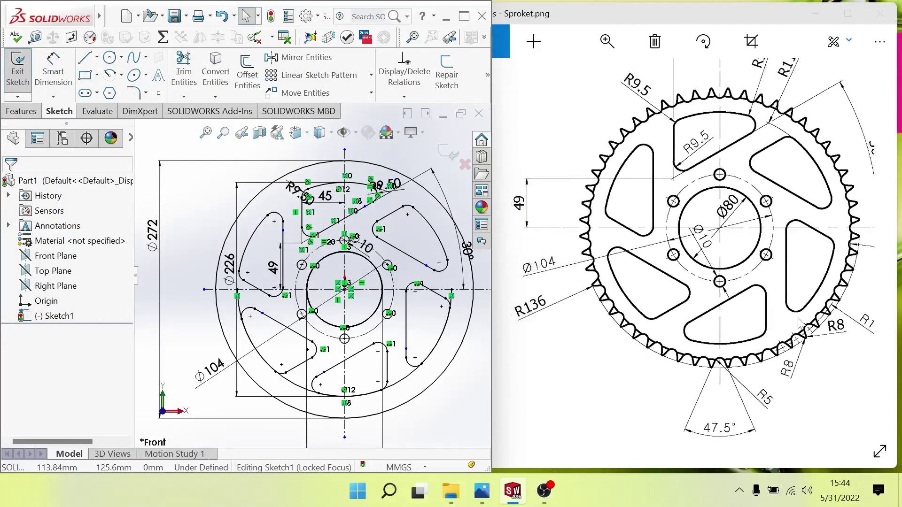
pyautogui.scroll(-2, 798, 324)
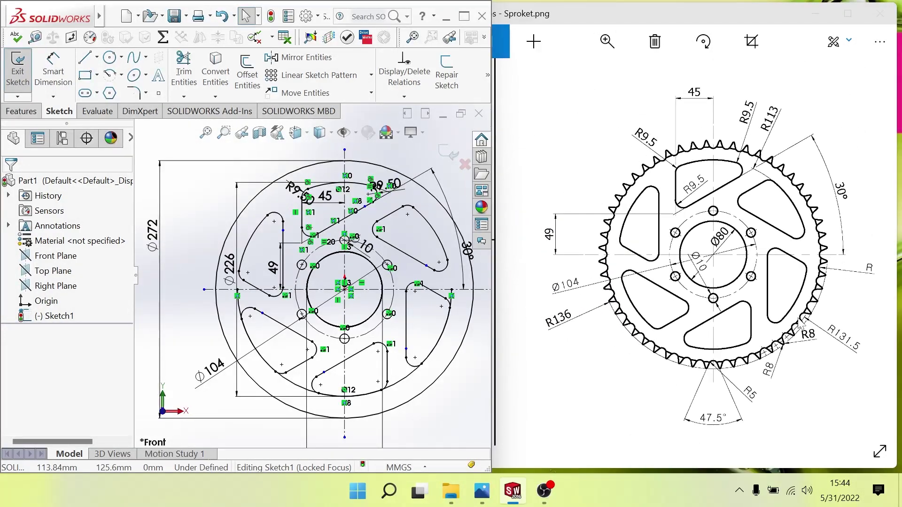
pyautogui.scroll(1, 801, 322)
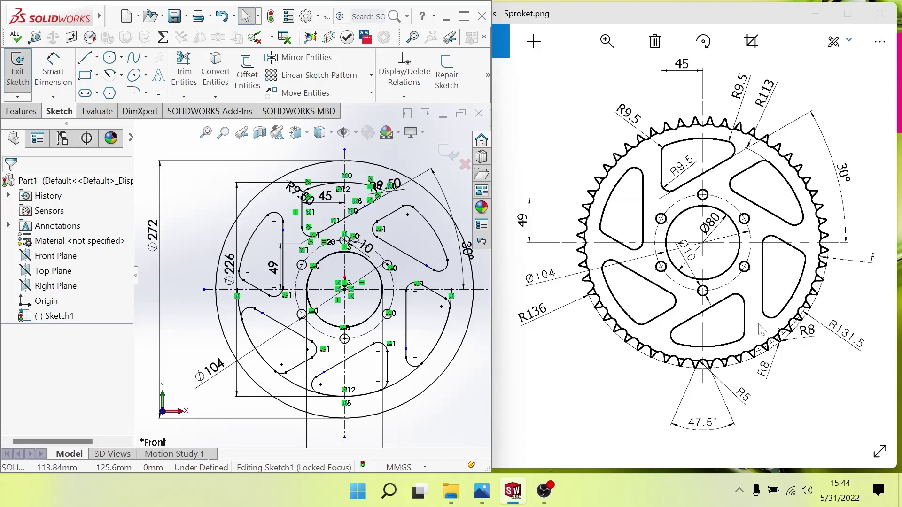
pyautogui.click(110, 57)
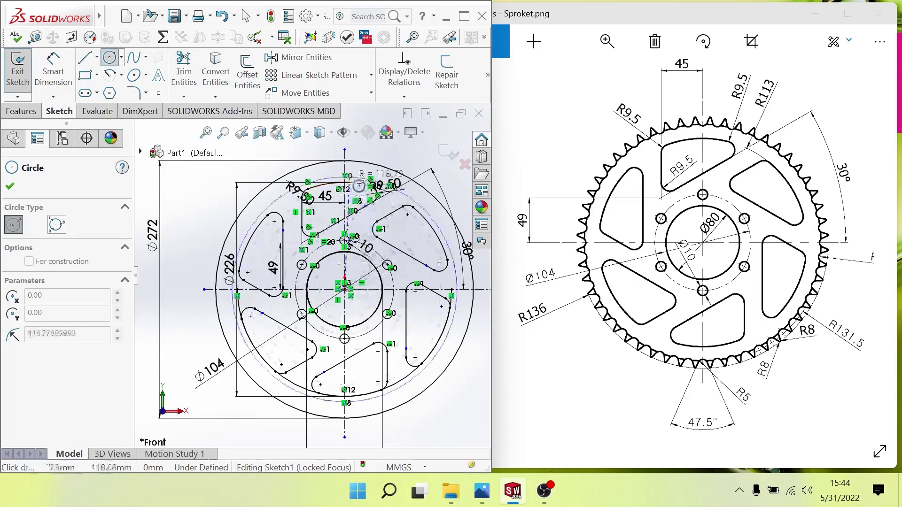
# Draw an origin-centred circle just outside the 272 mm rim and pick it for dimensioning
pyautogui.click(344, 289)
pyautogui.click(373, 154)
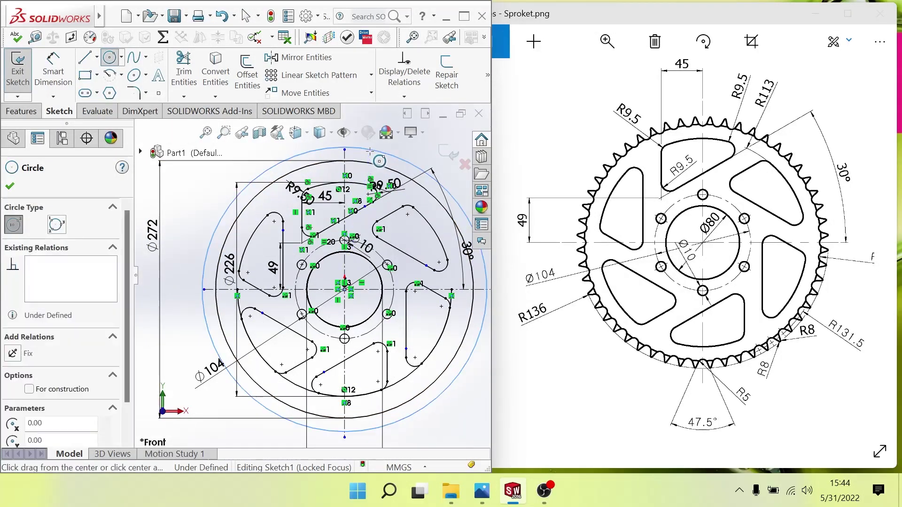
pyautogui.press('Escape')
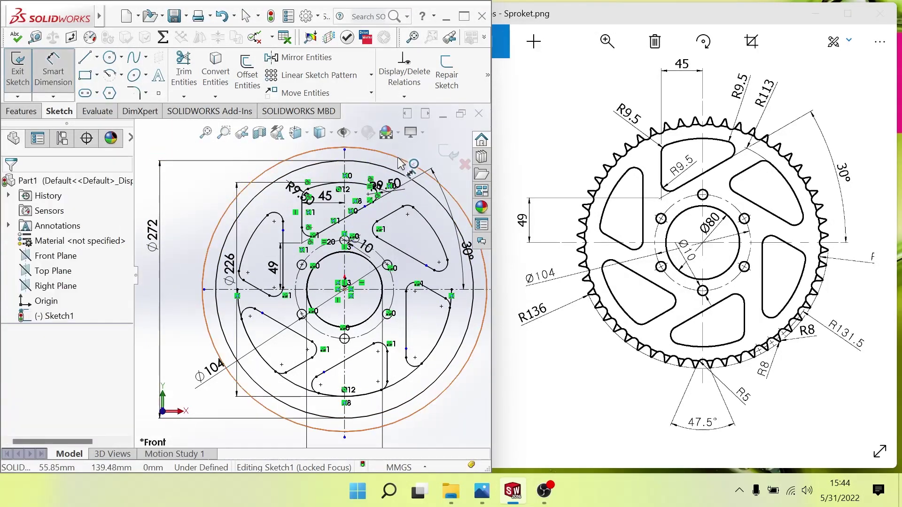
pyautogui.click(401, 159)
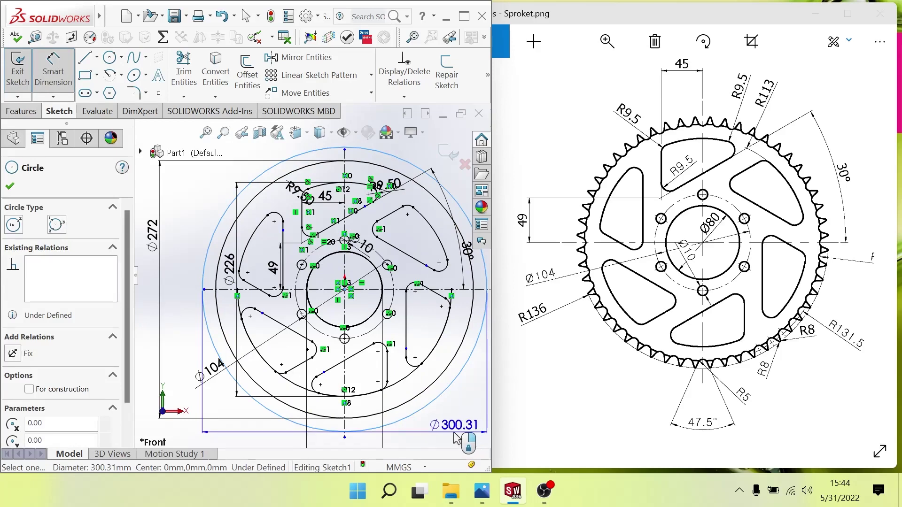
# Set the large circle's diameter to 263 mm by entering 131.5*2
pyautogui.click(462, 439)
pyautogui.write('131')
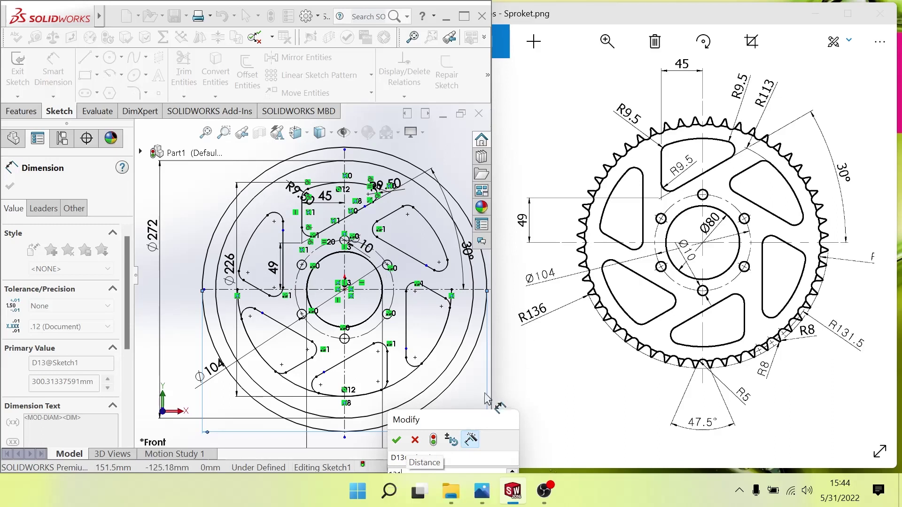
pyautogui.moveTo(459, 423)
pyautogui.mouseDown()
pyautogui.moveTo(466, 424)
pyautogui.moveTo(479, 309)
pyautogui.mouseUp()
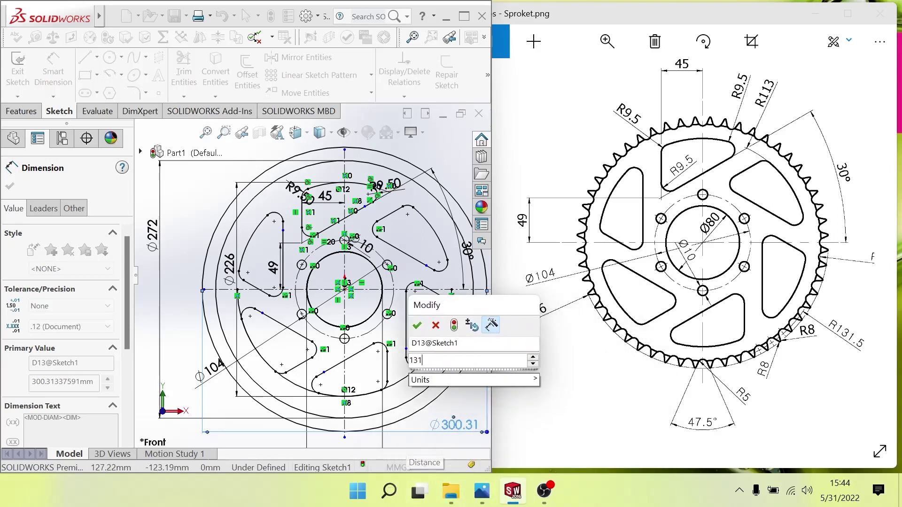
pyautogui.write('.5')
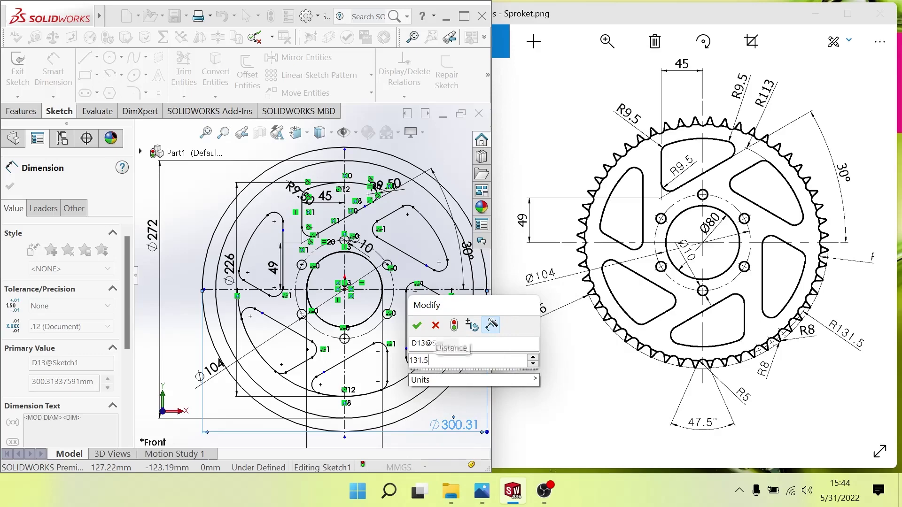
pyautogui.write('*2')
pyautogui.press('Return')
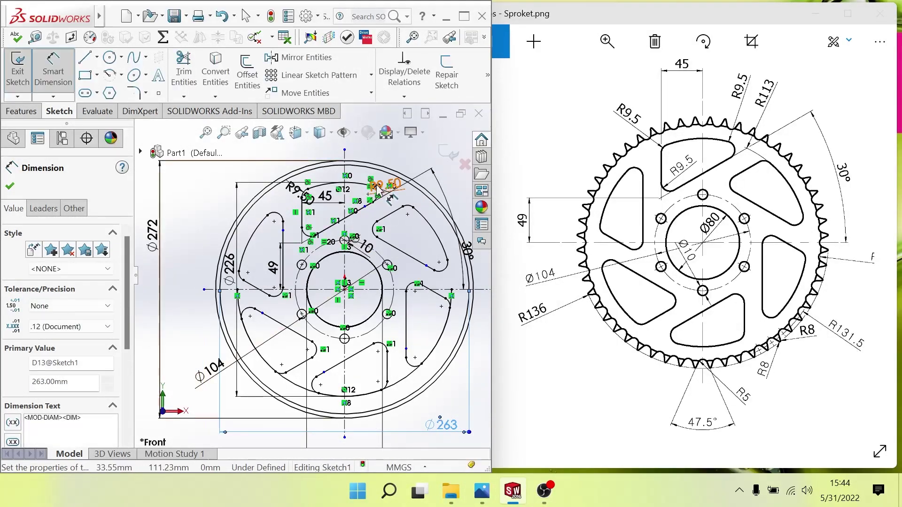
pyautogui.scroll(-2, 396, 430)
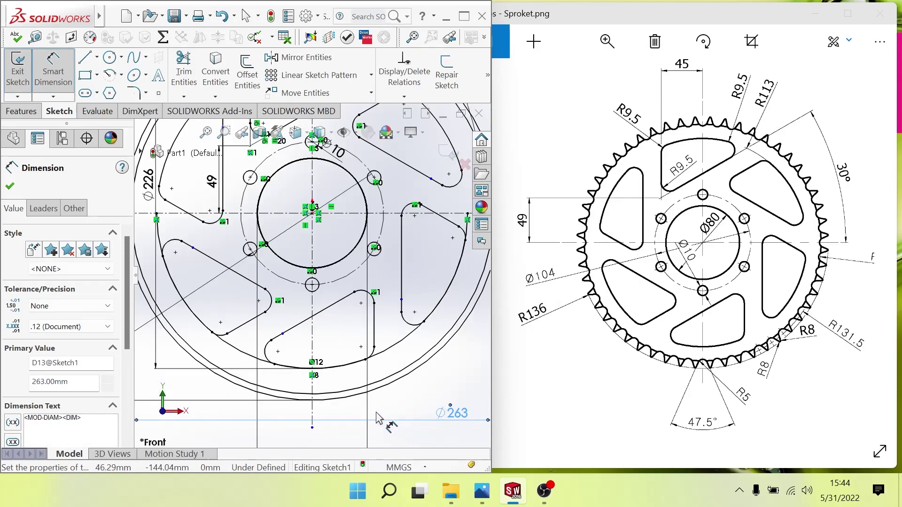
pyautogui.scroll(-1, 300, 418)
pyautogui.scroll(-1, 299, 418)
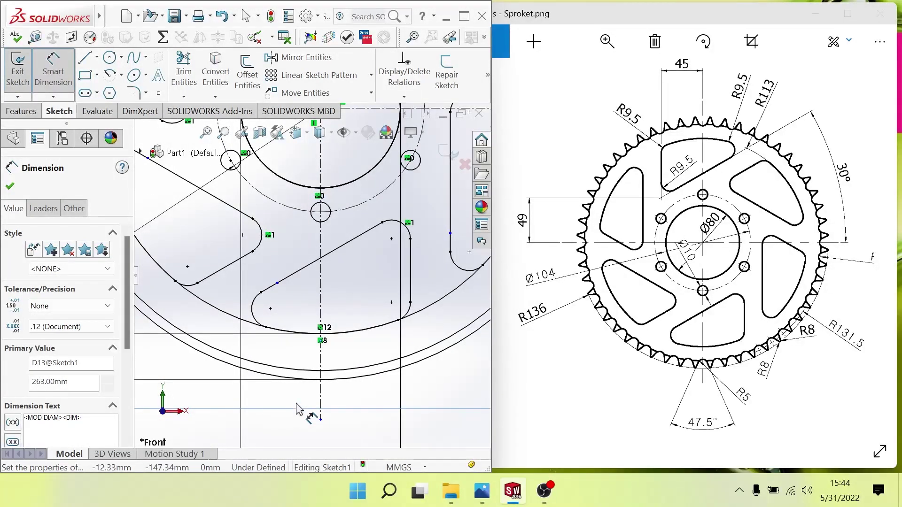
pyautogui.scroll(-1, 296, 412)
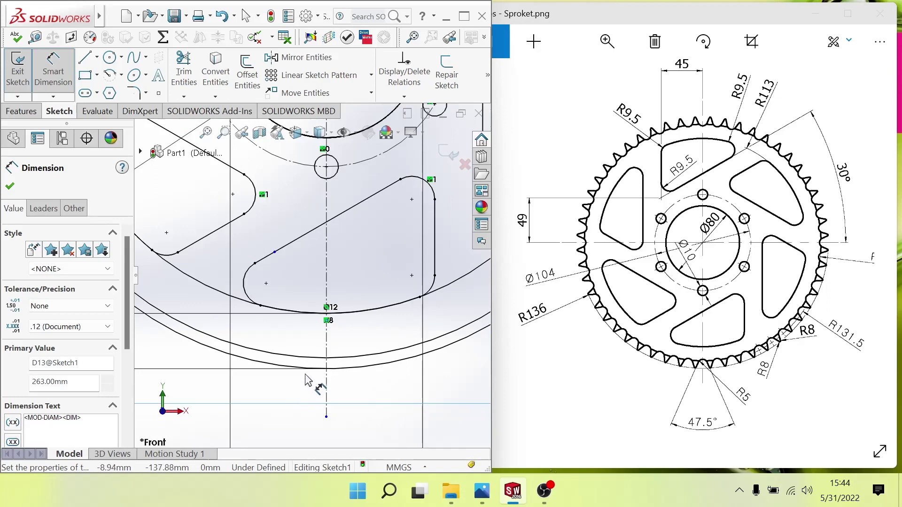
pyautogui.click(11, 187)
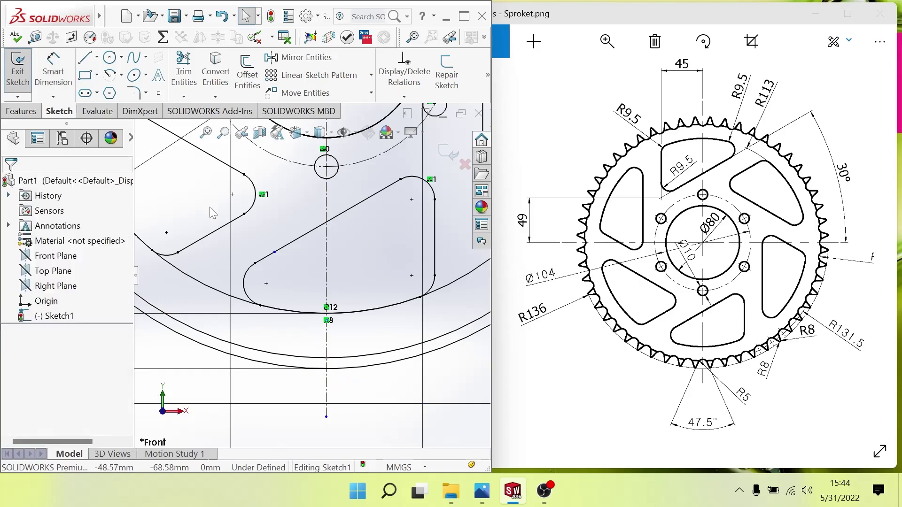
# Mark the Ø263 circle as For construction
pyautogui.click(258, 351)
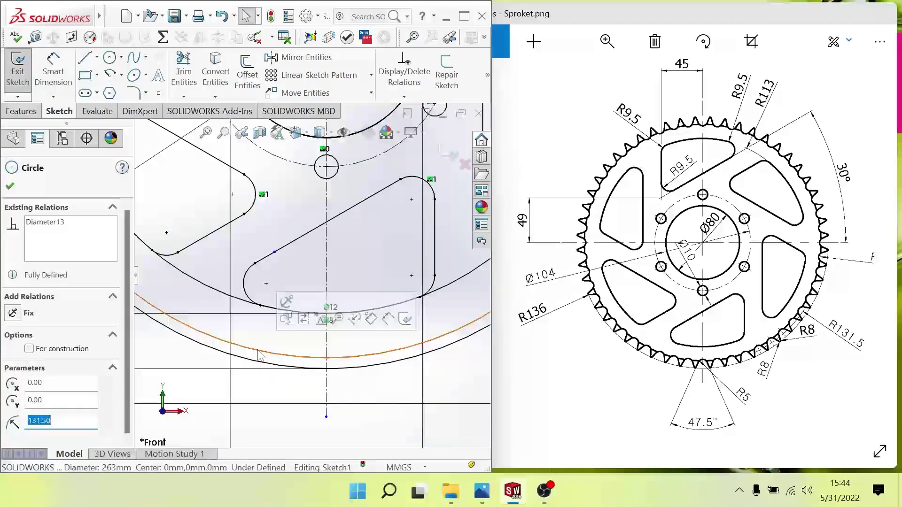
pyautogui.click(29, 349)
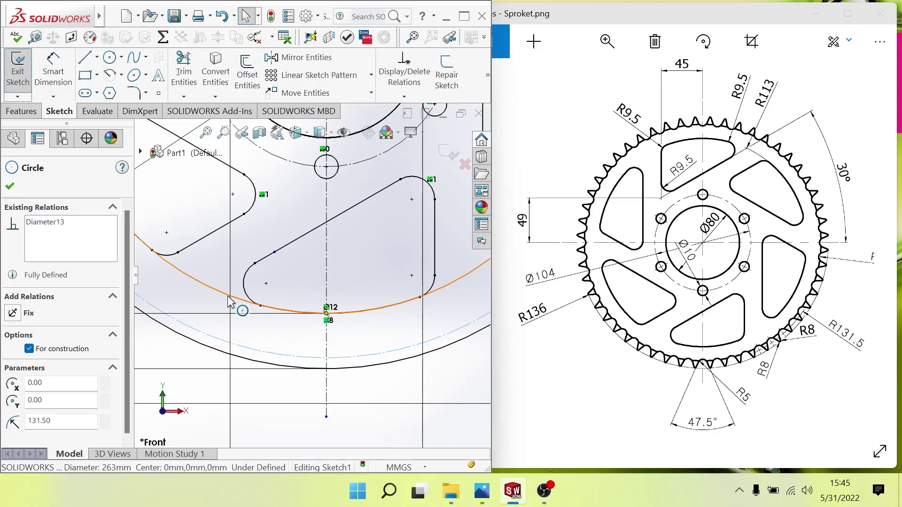
pyautogui.press('Escape')
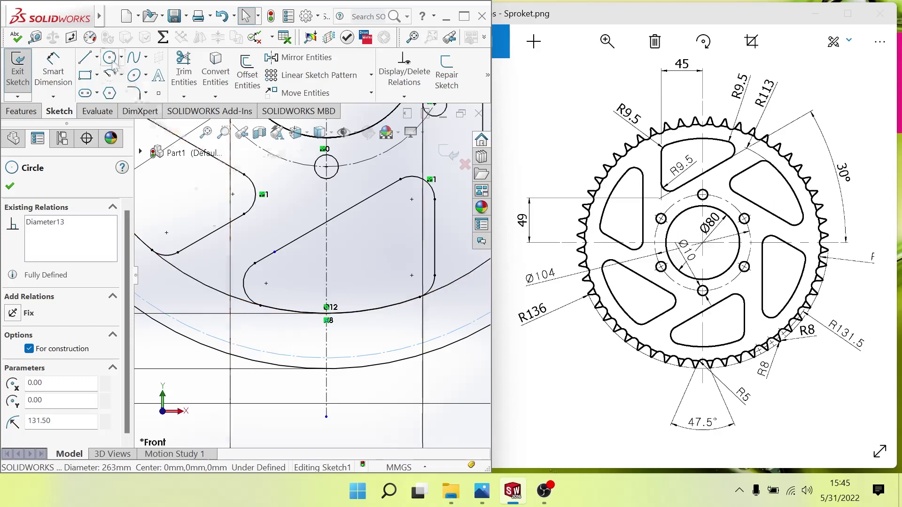
# Draw an 8 mm circle at the construction circle's bottom intersection with the centreline
pyautogui.click(109, 56)
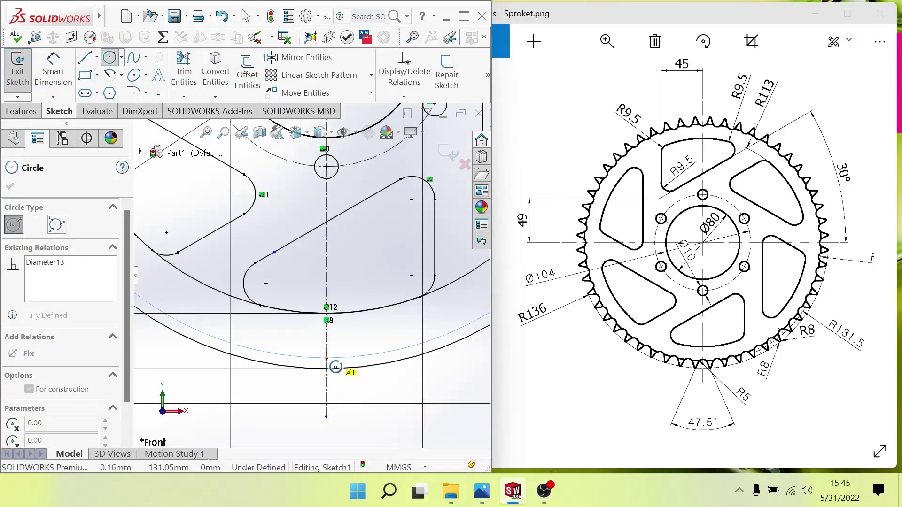
pyautogui.click(326, 358)
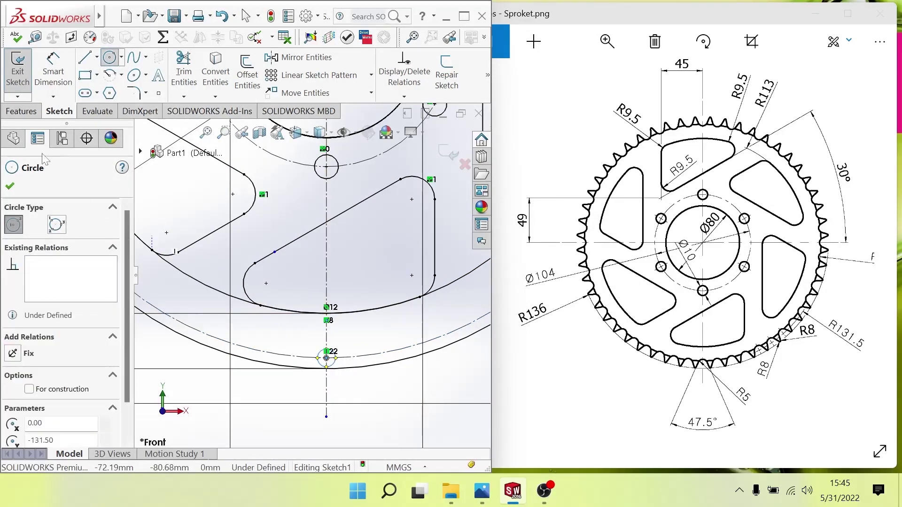
pyautogui.click(53, 78)
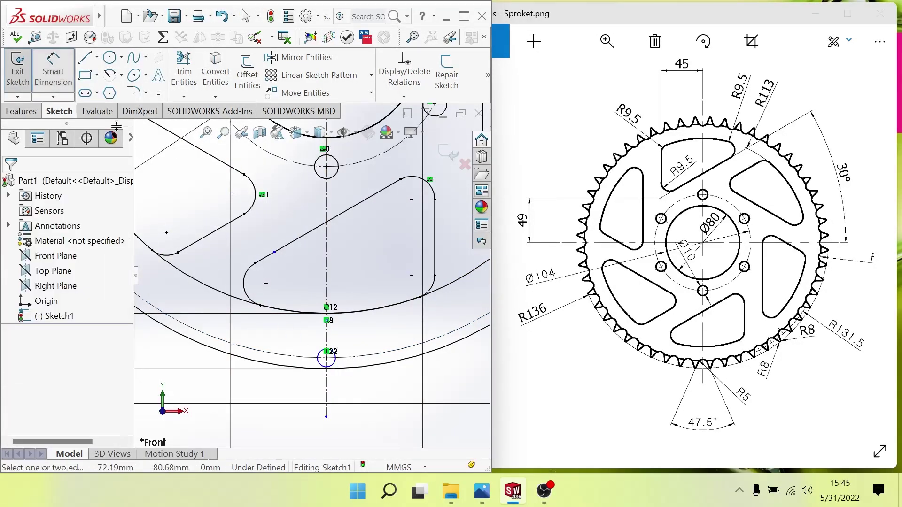
pyautogui.click(321, 368)
pyautogui.click(301, 400)
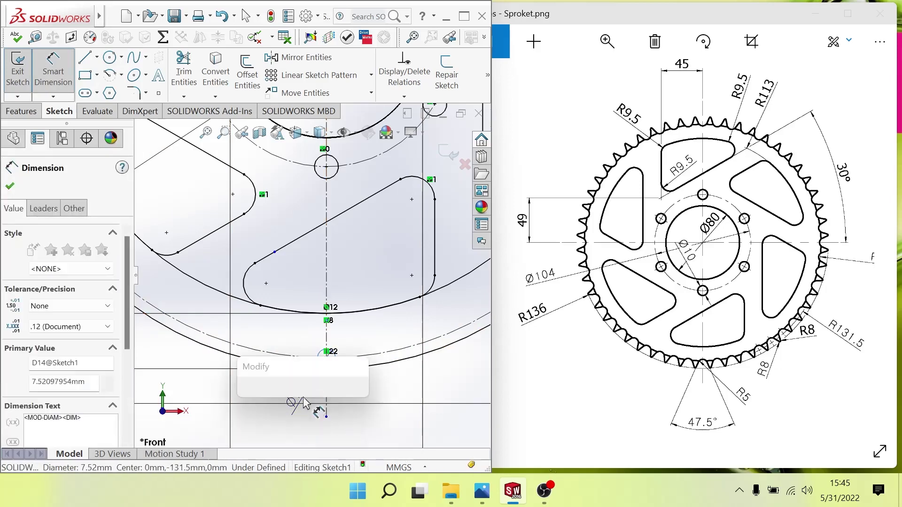
pyautogui.write('8')
pyautogui.press('Return')
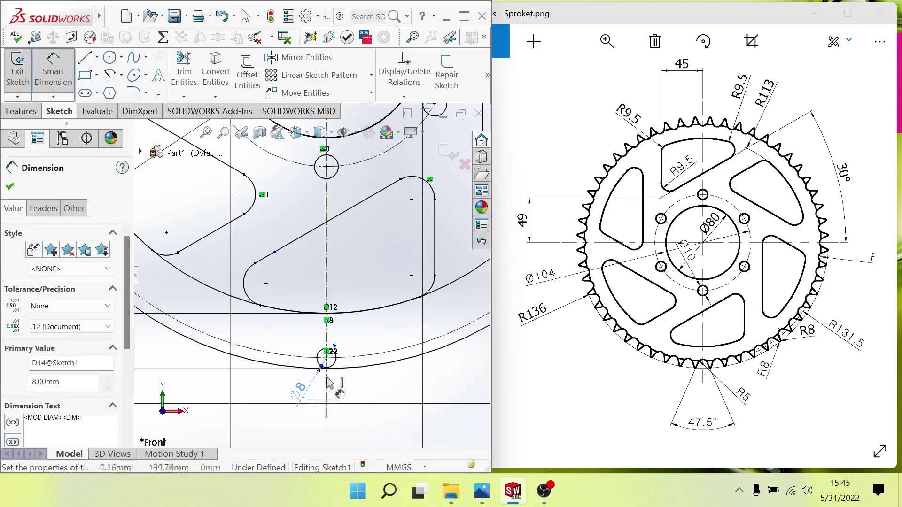
pyautogui.scroll(-2, 328, 382)
pyautogui.scroll(-1, 329, 382)
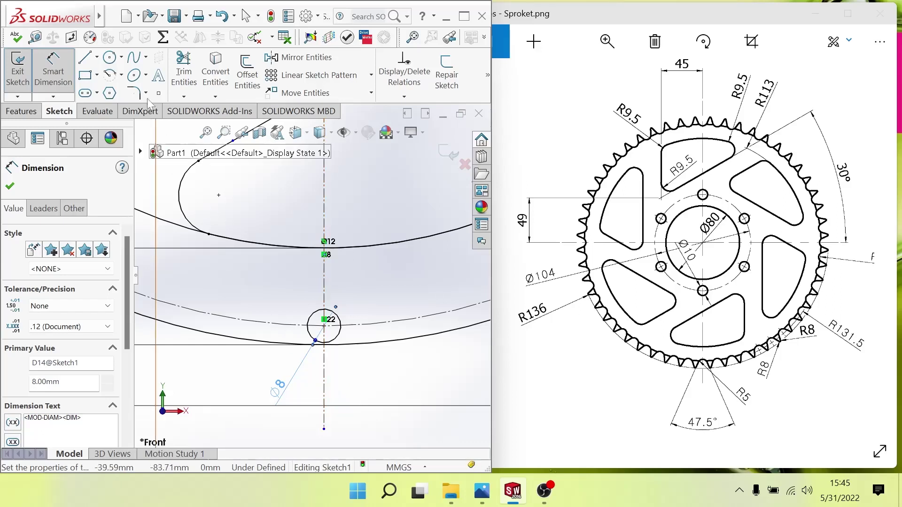
pyautogui.click(85, 58)
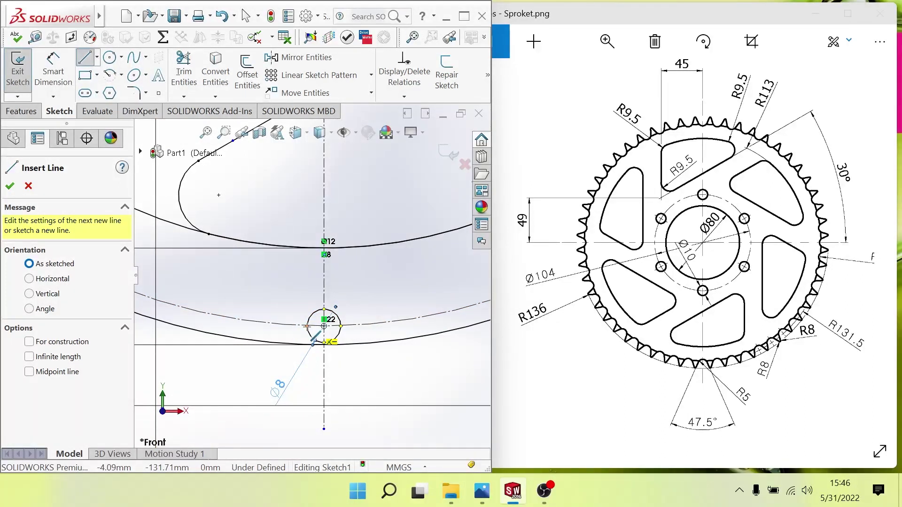
# Set the Line options to an as-sketched, finite-length ordinary line
pyautogui.click(29, 279)
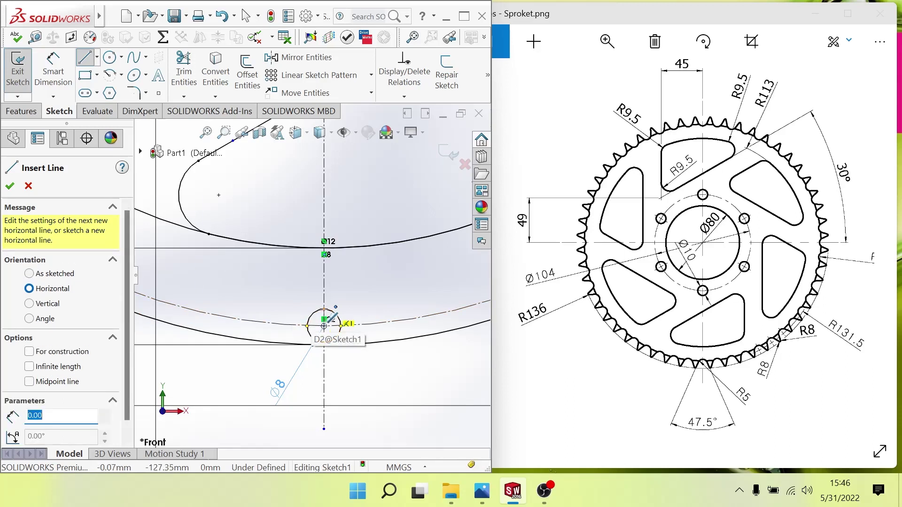
pyautogui.click(29, 303)
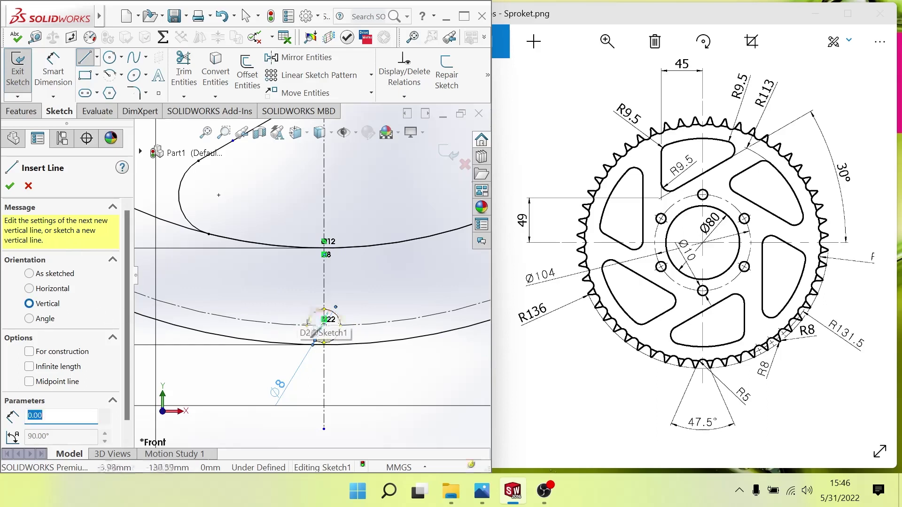
pyautogui.click(29, 366)
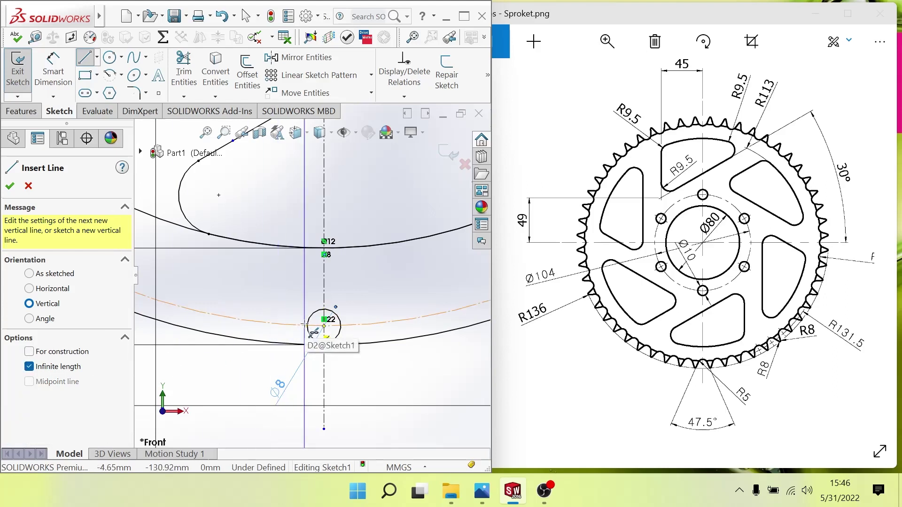
pyautogui.click(29, 351)
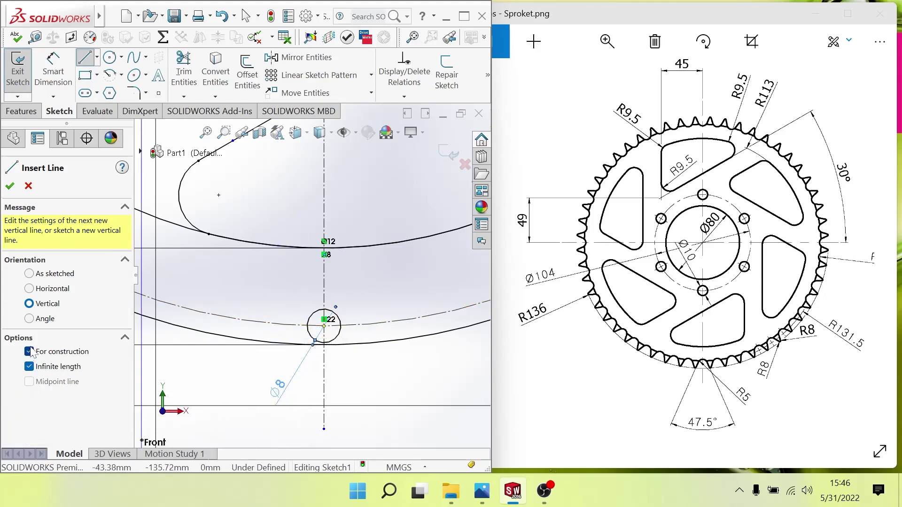
pyautogui.click(29, 318)
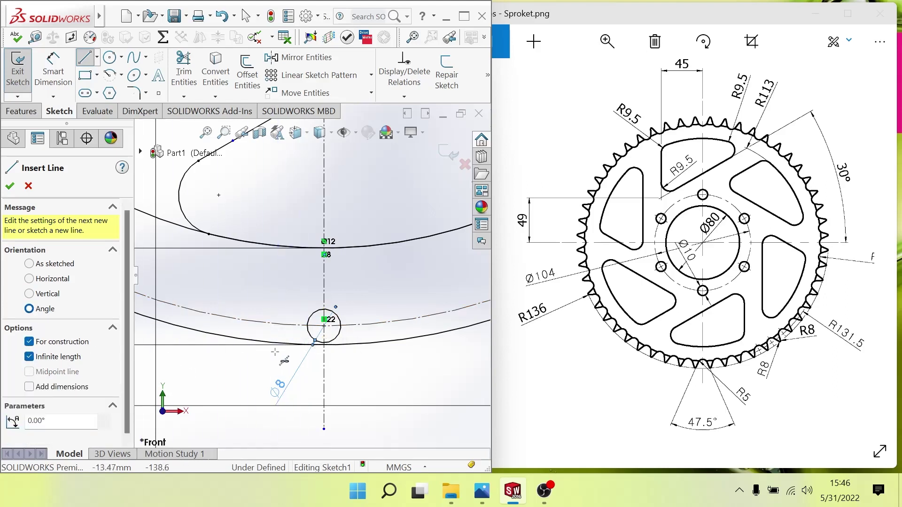
pyautogui.click(29, 264)
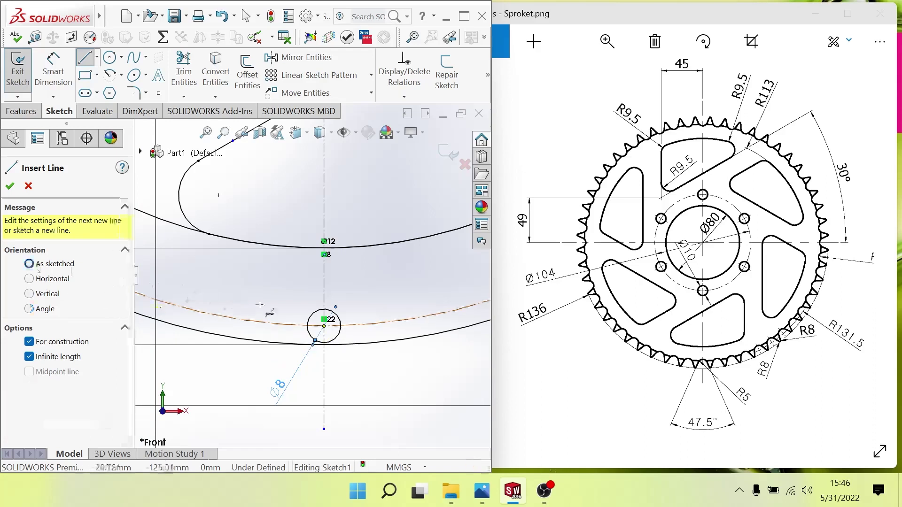
pyautogui.click(29, 355)
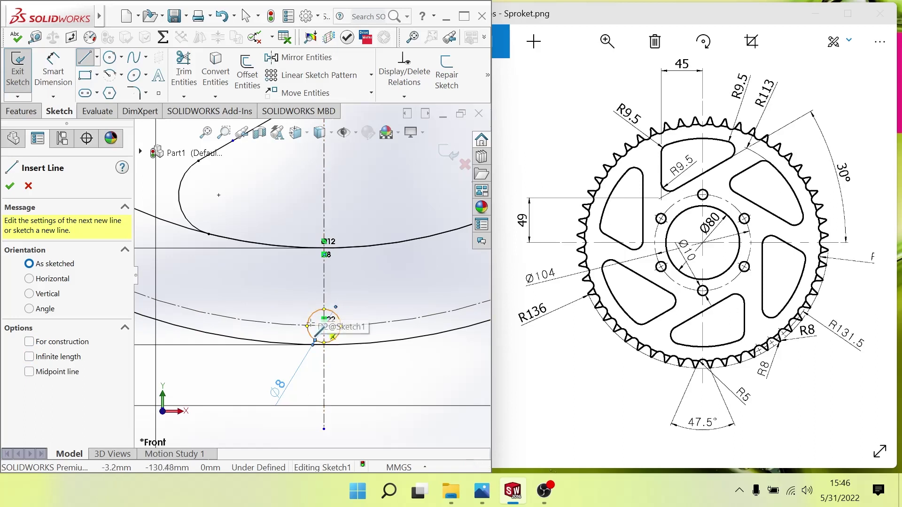
pyautogui.scroll(-2, 314, 336)
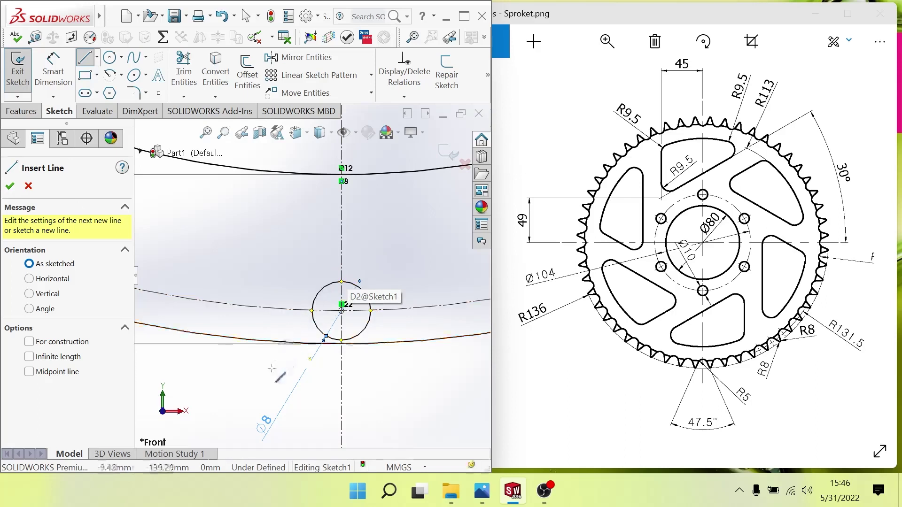
# Draw two crossing lines, each tangent to one side of the Ø8 circle
pyautogui.click(259, 374)
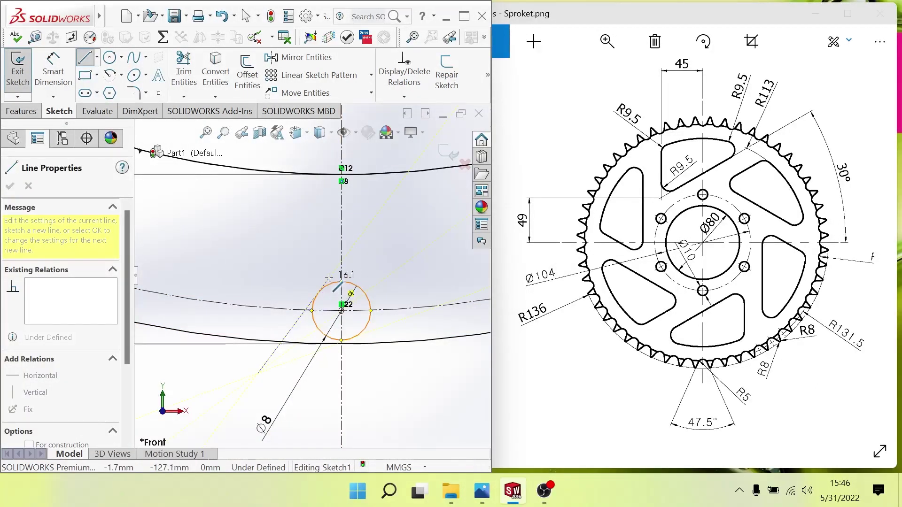
pyautogui.click(356, 241)
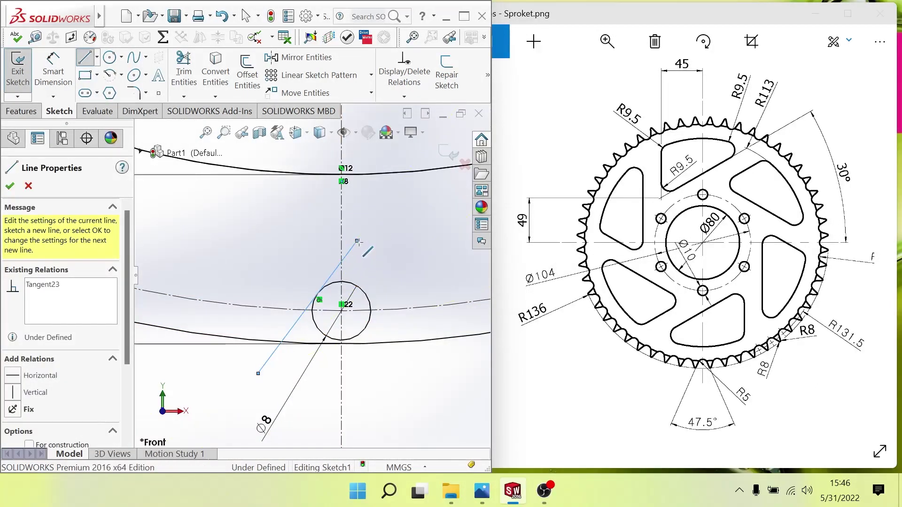
pyautogui.press('Escape')
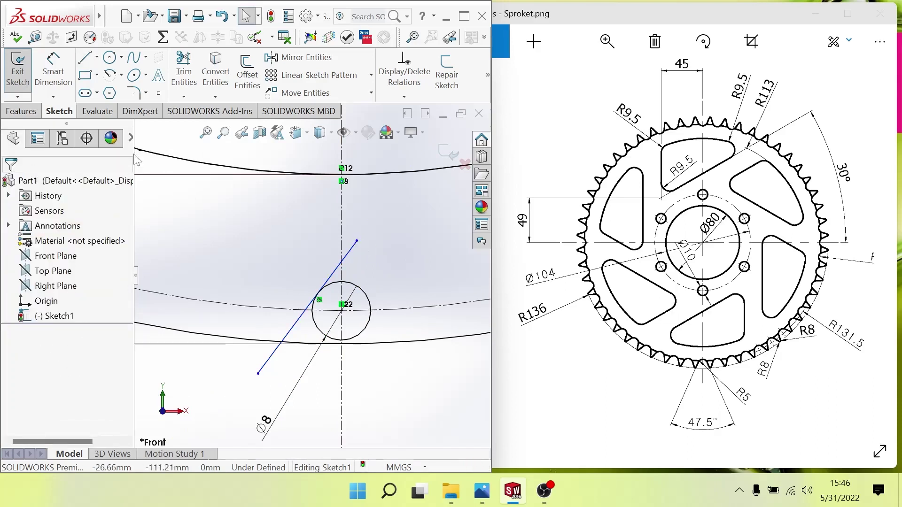
pyautogui.click(85, 57)
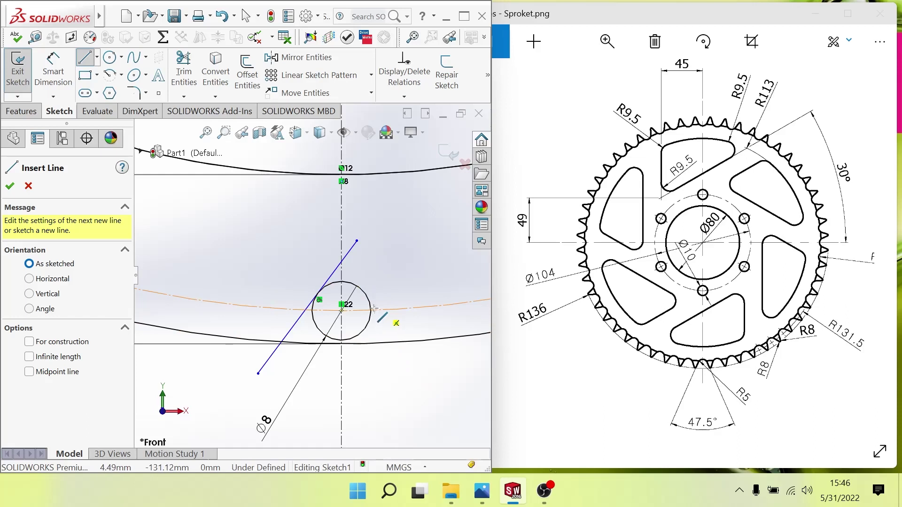
pyautogui.click(326, 237)
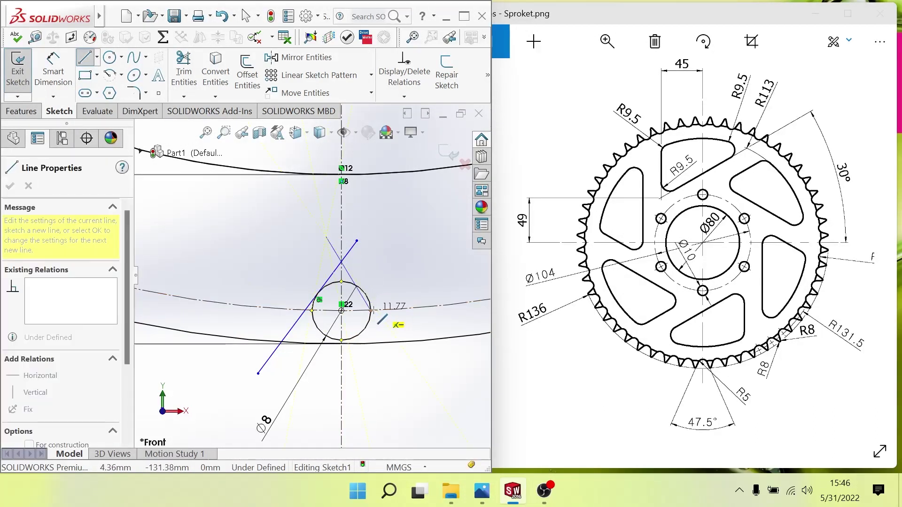
pyautogui.click(416, 365)
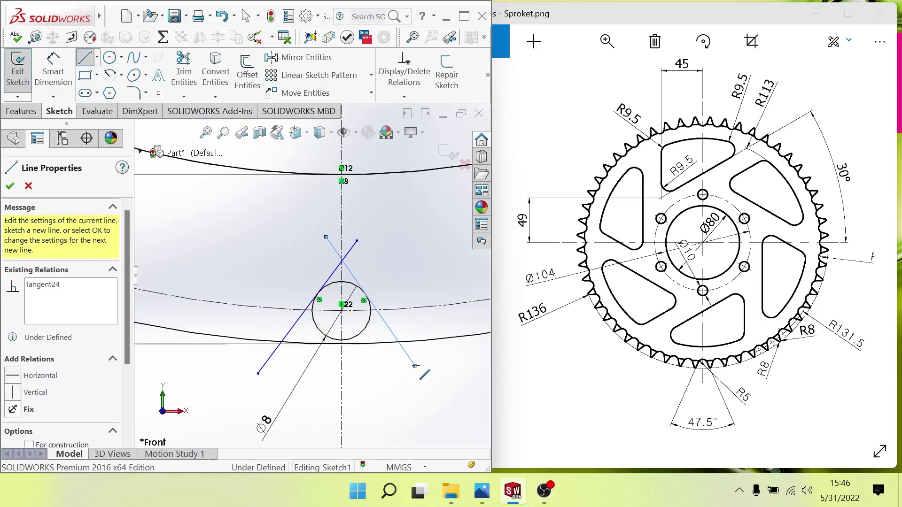
pyautogui.press('Escape')
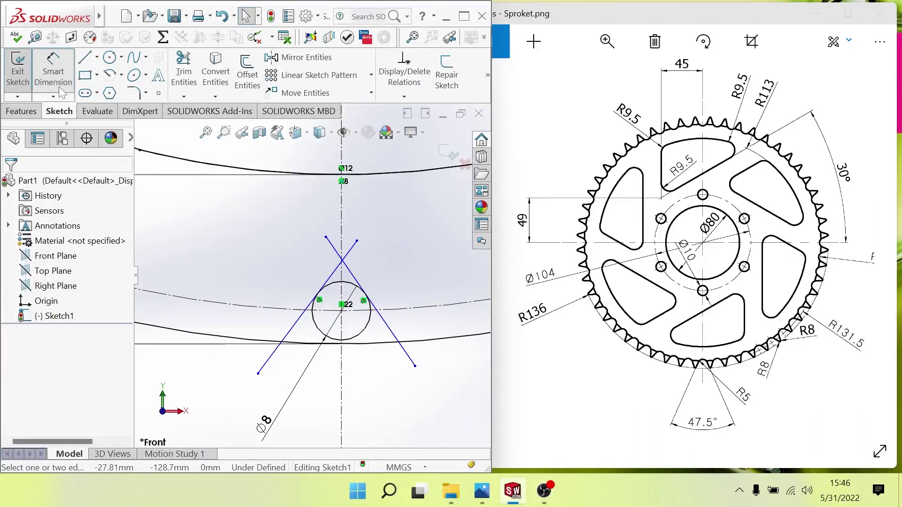
# Trim the crossing tangent lines' upper ends, leaving two flanks splaying down from the circle
pyautogui.click(53, 70)
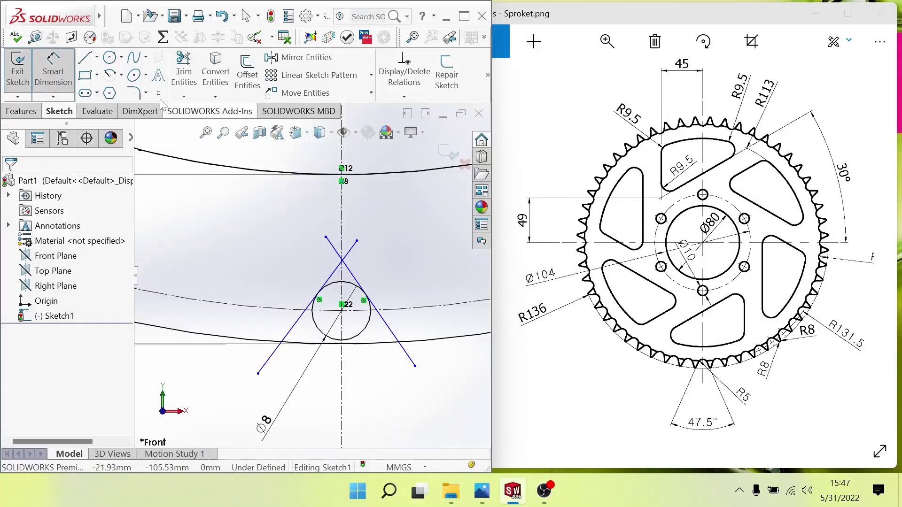
pyautogui.click(183, 70)
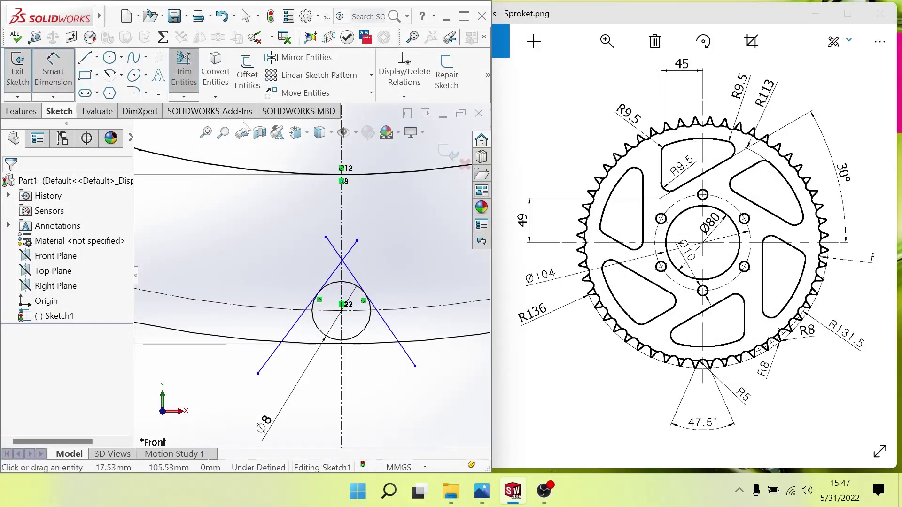
pyautogui.click(330, 276)
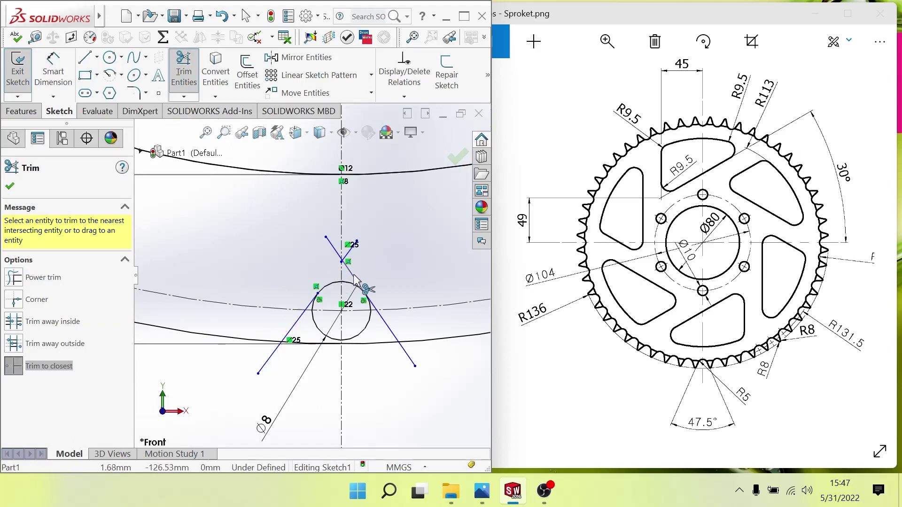
pyautogui.click(353, 277)
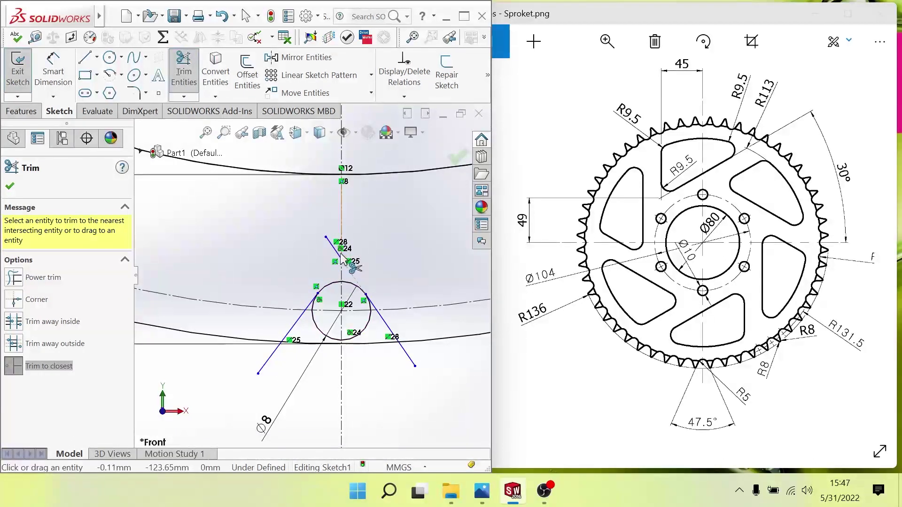
pyautogui.click(342, 257)
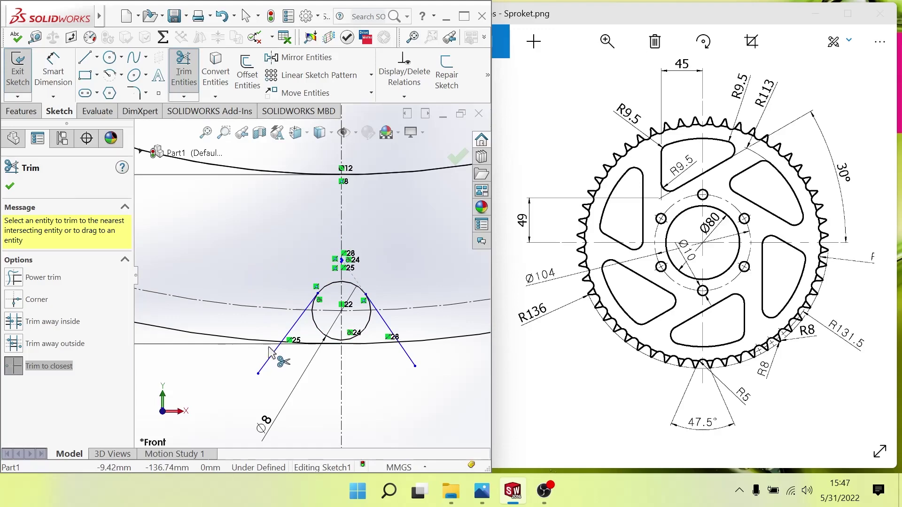
# Start an angle dimension by picking the left flank line with Smart Dimension
pyautogui.click(14, 188)
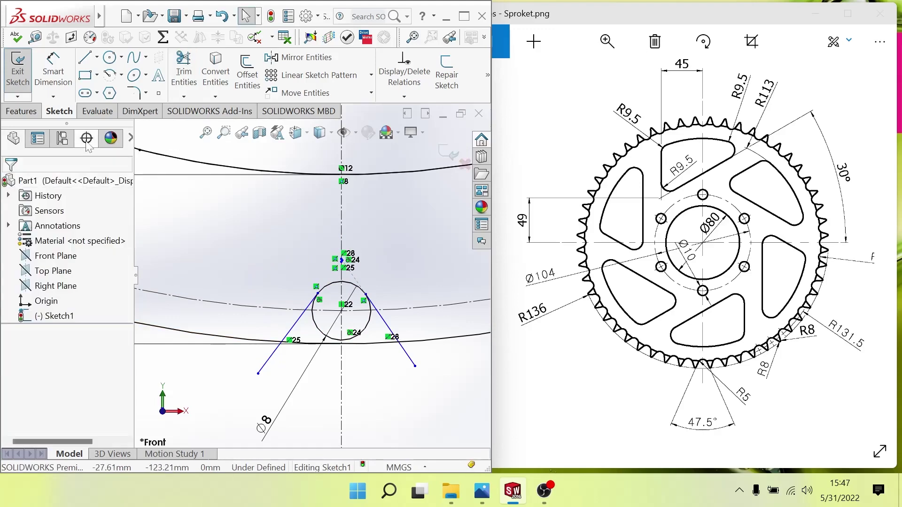
pyautogui.click(53, 96)
pyautogui.click(94, 111)
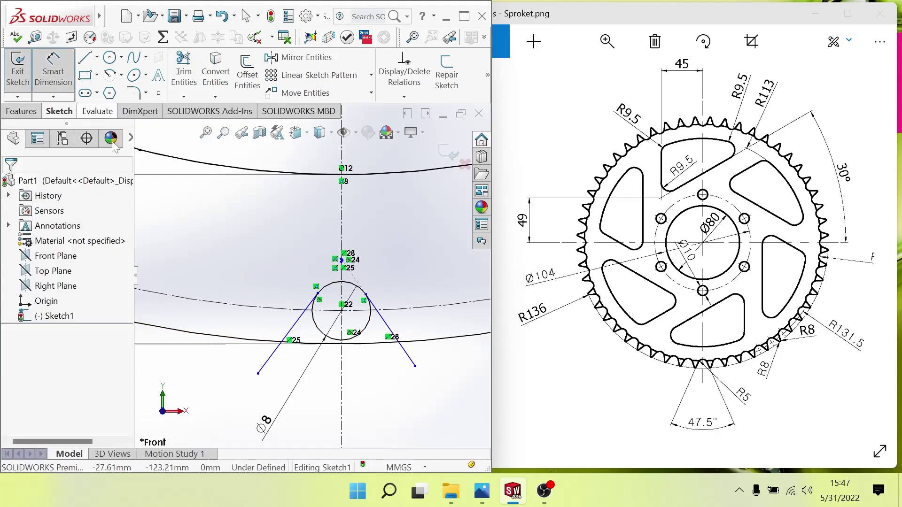
pyautogui.click(289, 334)
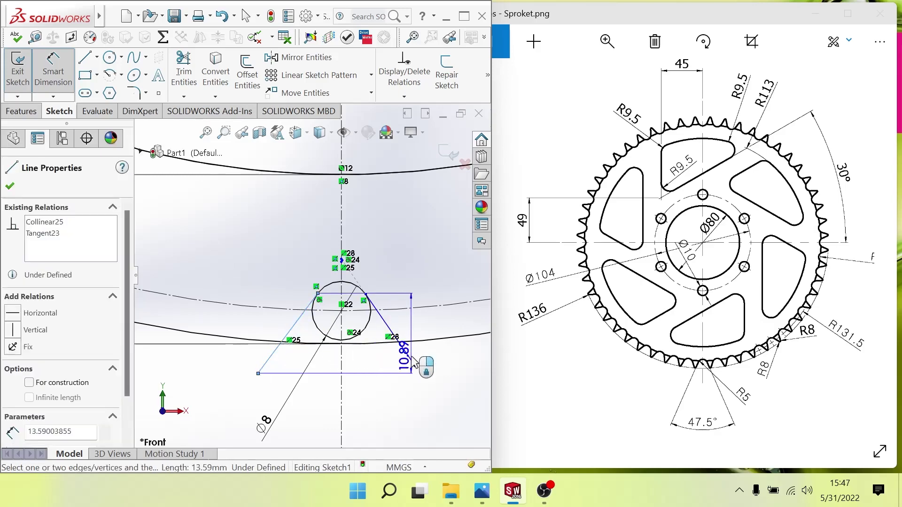
# Place an angle dimension between the two flanks, enter 47.5, then cancel it
pyautogui.click(402, 348)
pyautogui.click(329, 408)
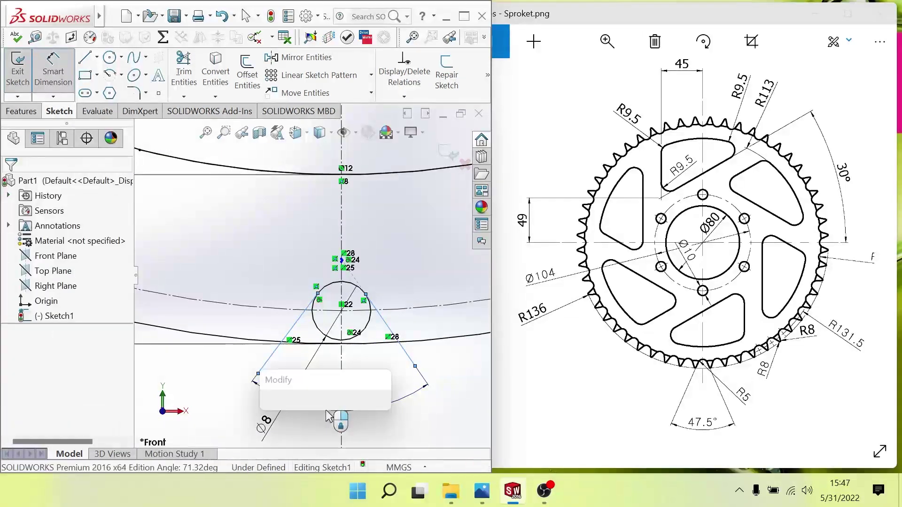
pyautogui.write('47')
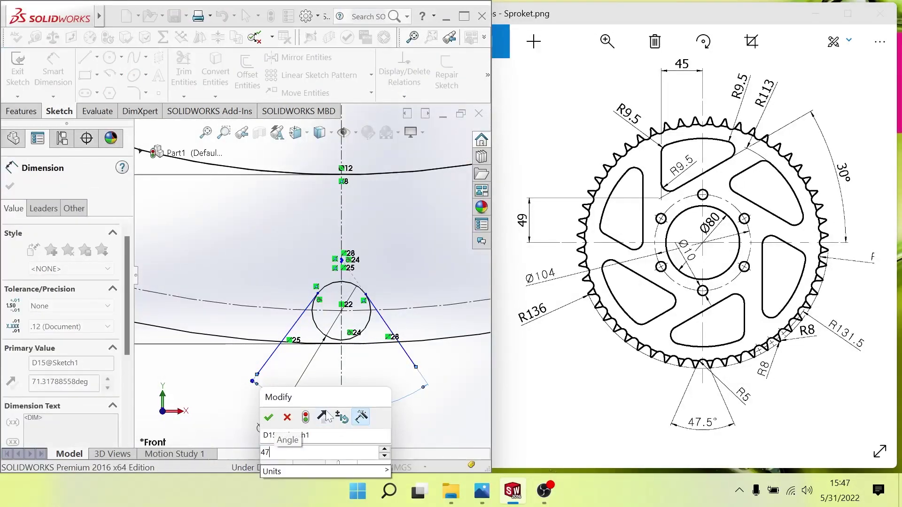
pyautogui.write('.5')
pyautogui.press('Return')
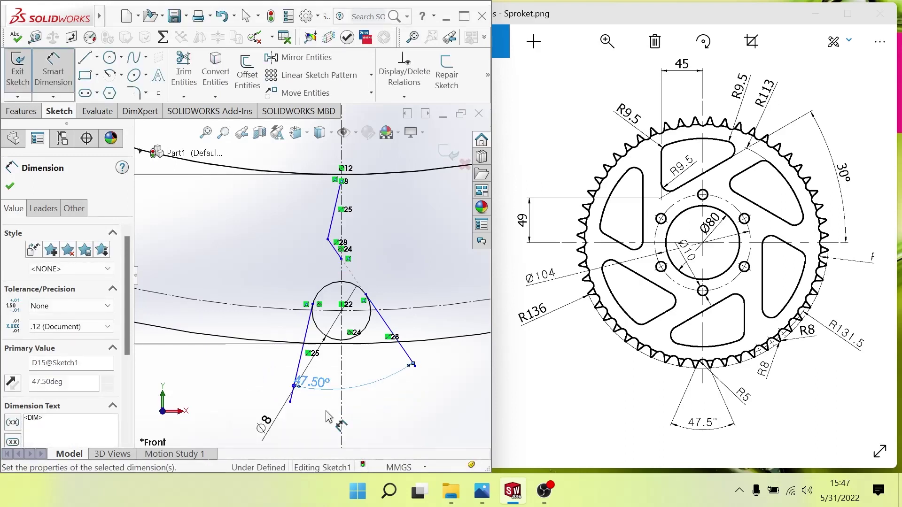
pyautogui.scroll(-1, 328, 412)
pyautogui.scroll(-1, 328, 409)
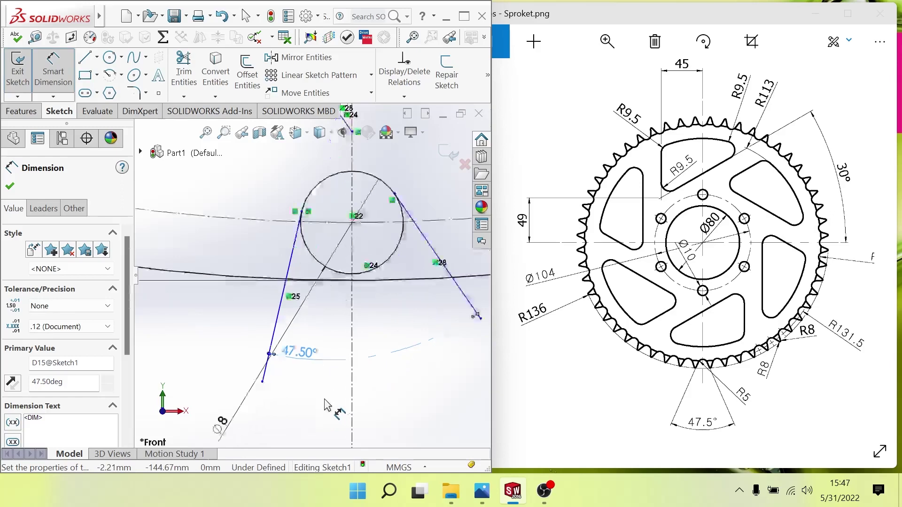
pyautogui.scroll(-1, 328, 405)
pyautogui.scroll(1, 327, 405)
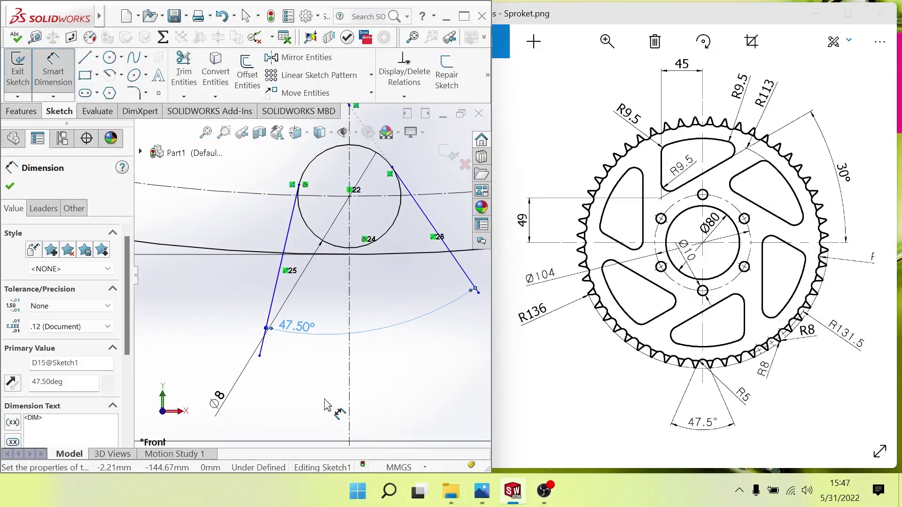
pyautogui.scroll(1, 328, 405)
pyautogui.scroll(2, 327, 404)
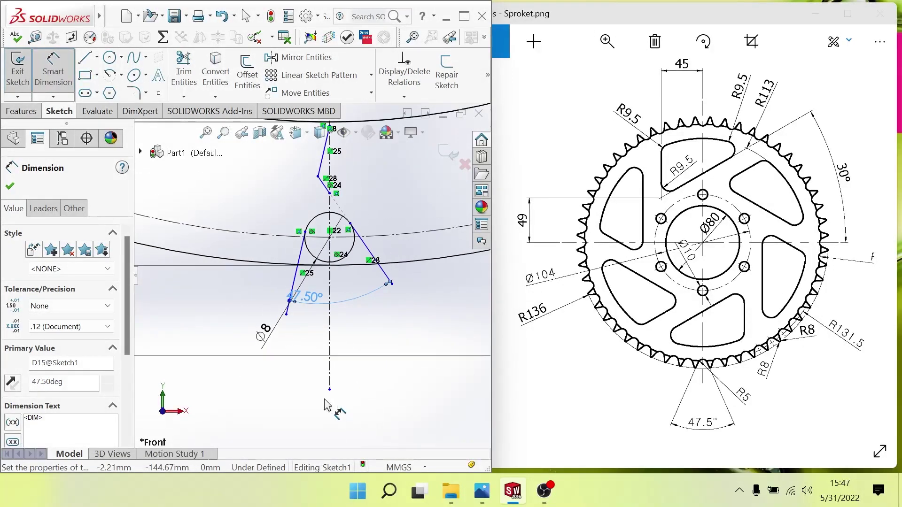
pyautogui.press('Escape')
pyautogui.press('Escape')
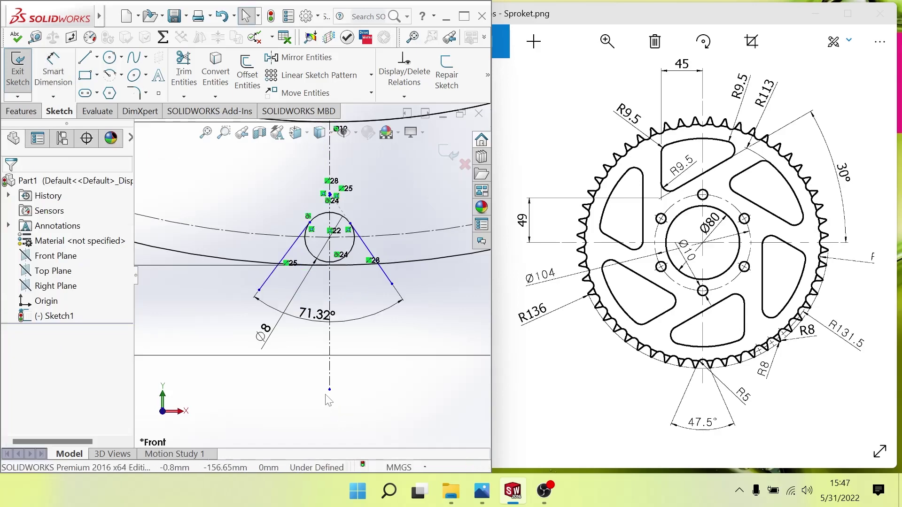
# Box-select the short lines clustered above the circle, then clear the selection
pyautogui.scroll(-2, 338, 228)
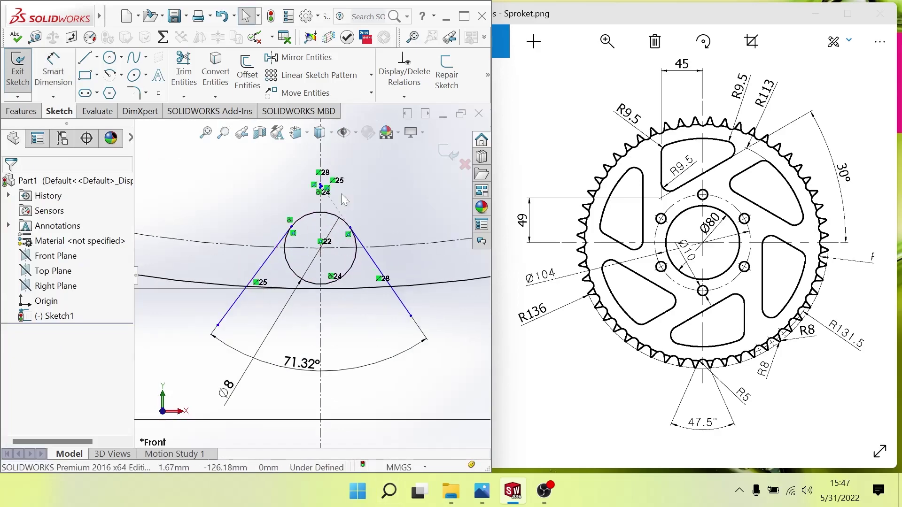
pyautogui.scroll(-1, 341, 193)
pyautogui.scroll(-3, 312, 227)
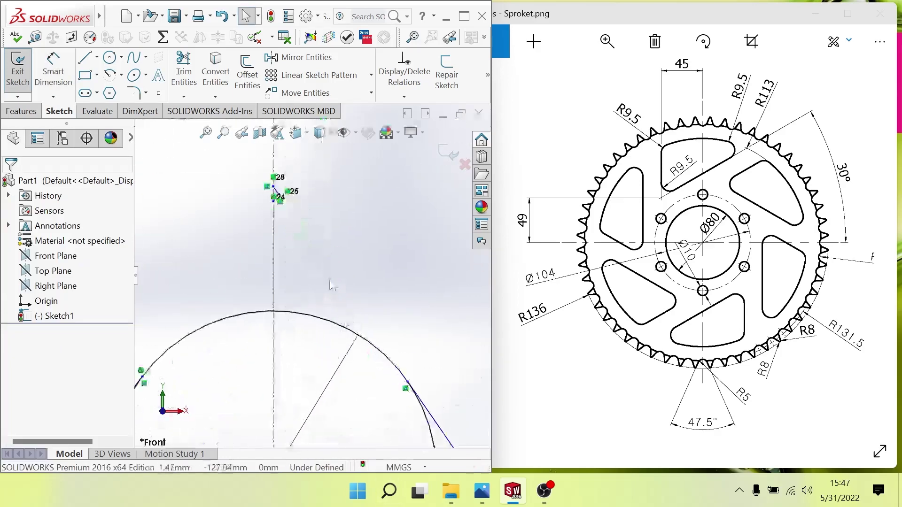
pyautogui.moveTo(239, 165); pyautogui.dragTo(326, 258)
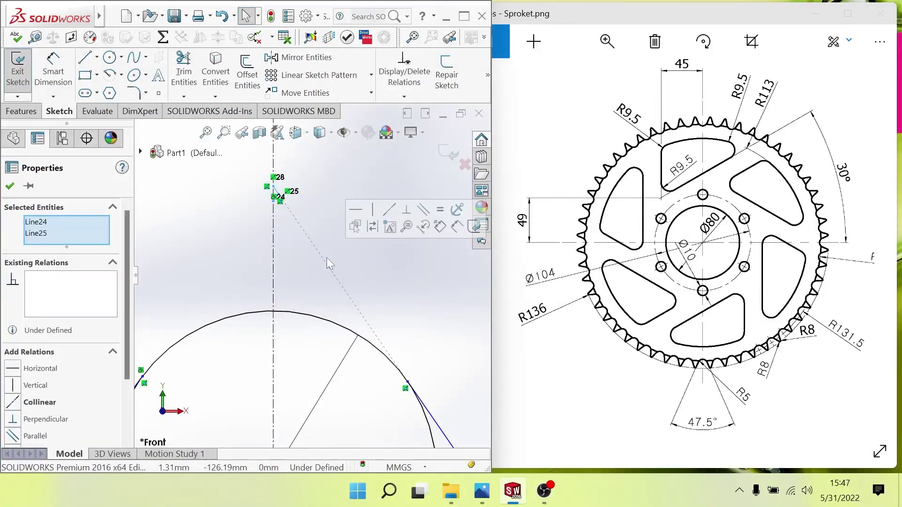
pyautogui.press('Escape')
pyautogui.scroll(3, 327, 258)
pyautogui.scroll(3, 328, 259)
pyautogui.scroll(1, 324, 282)
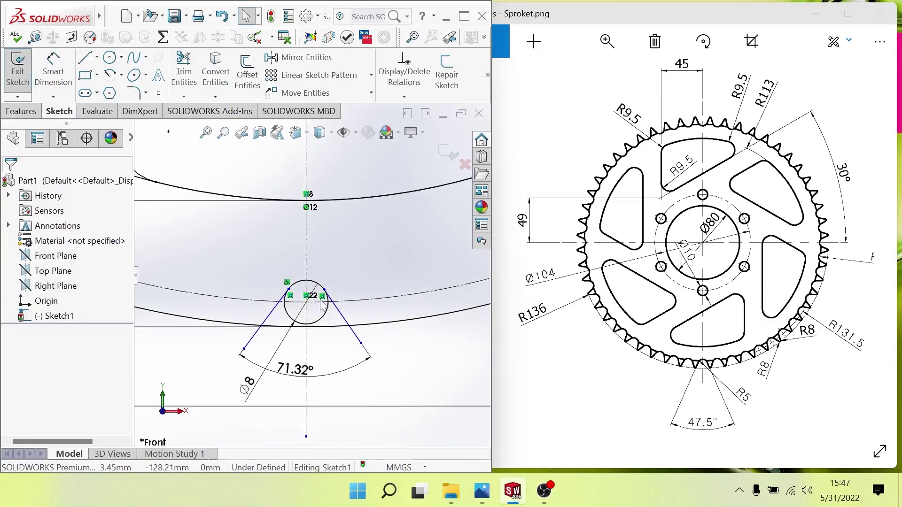
# Change the 71.32° flank angle dimension to 47.5°
pyautogui.doubleClick(296, 370)
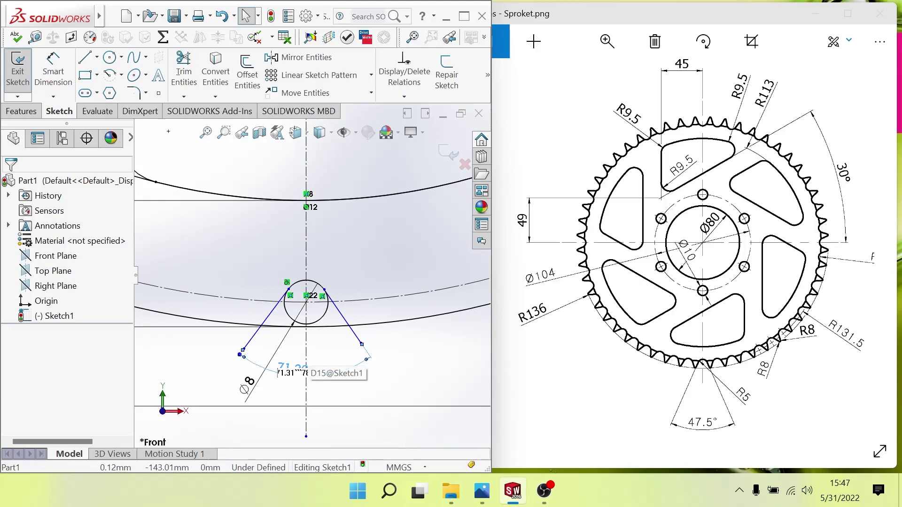
pyautogui.doubleClick(274, 369)
pyautogui.write('47.5')
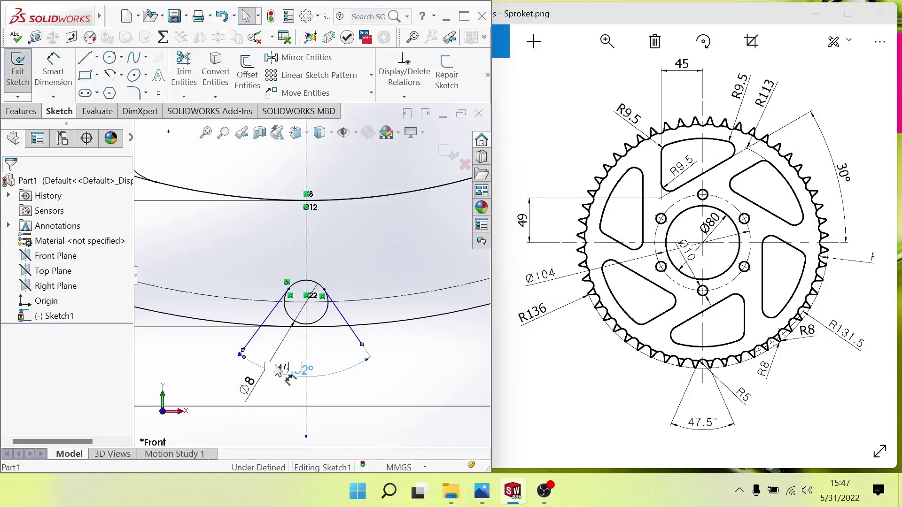
pyautogui.press('Return')
pyautogui.scroll(-3, 310, 326)
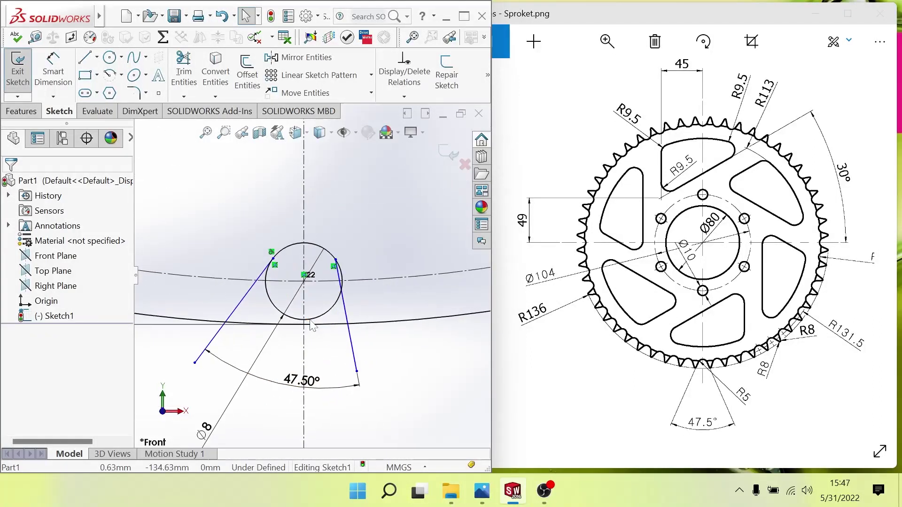
# Dimension the right flank to the vertical centerline at 47.5/2 (23.75°)
pyautogui.click(59, 69)
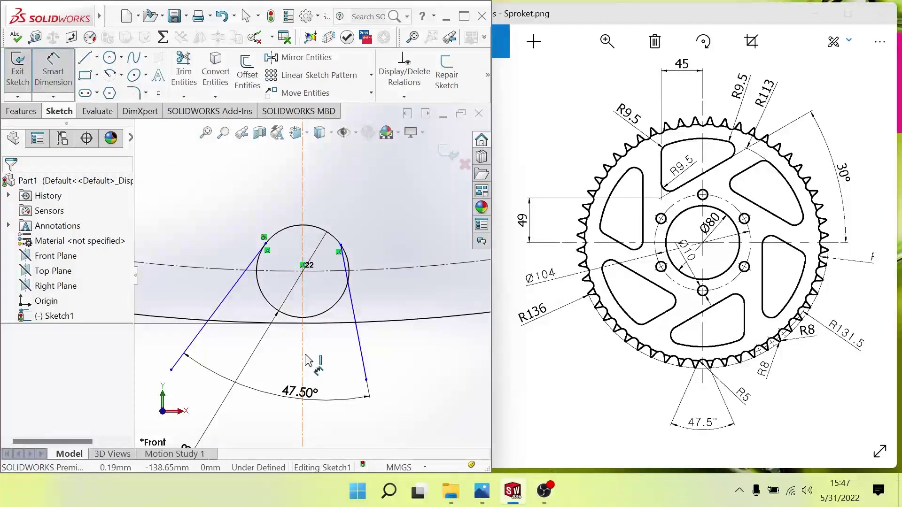
pyautogui.click(362, 359)
pyautogui.click(359, 359)
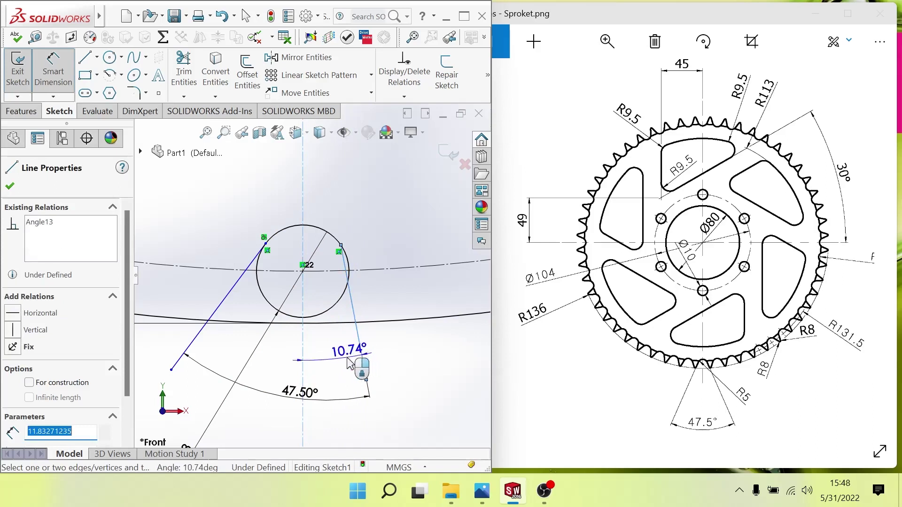
pyautogui.click(347, 364)
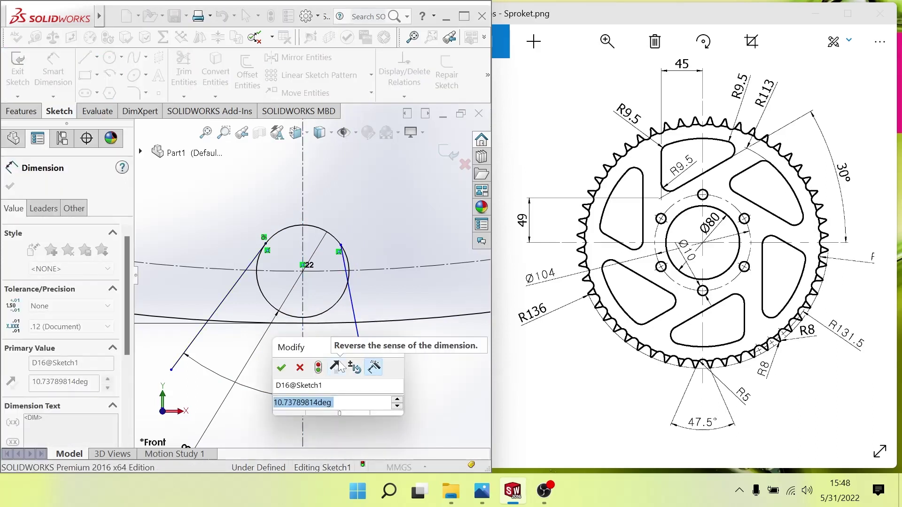
pyautogui.write('47.5')
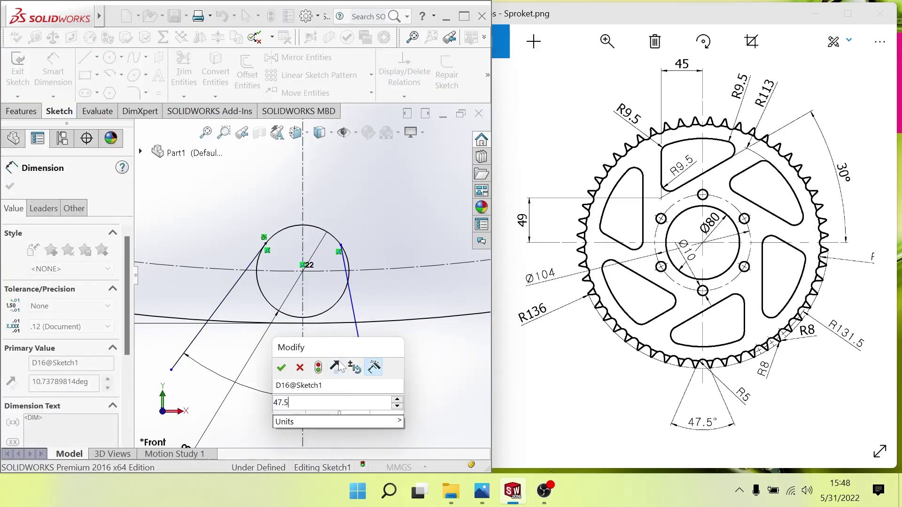
pyautogui.write('/2')
pyautogui.press('Return')
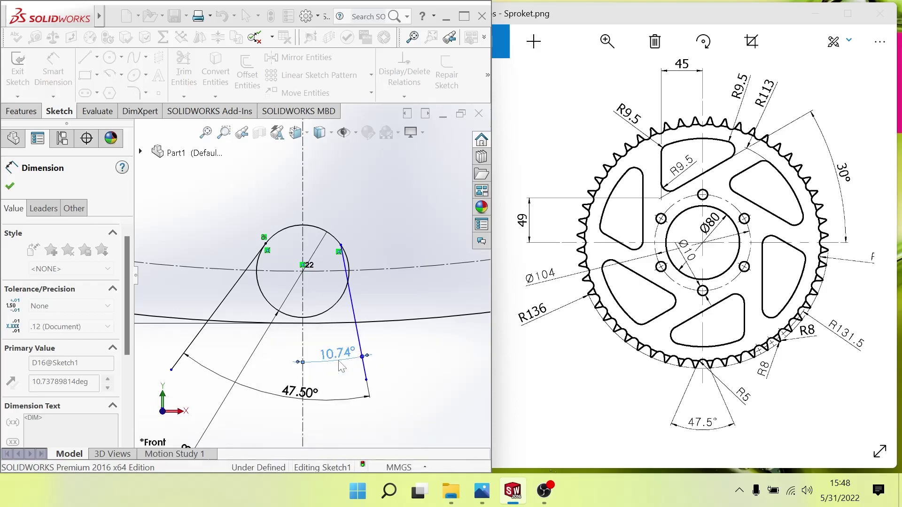
pyautogui.click(302, 404)
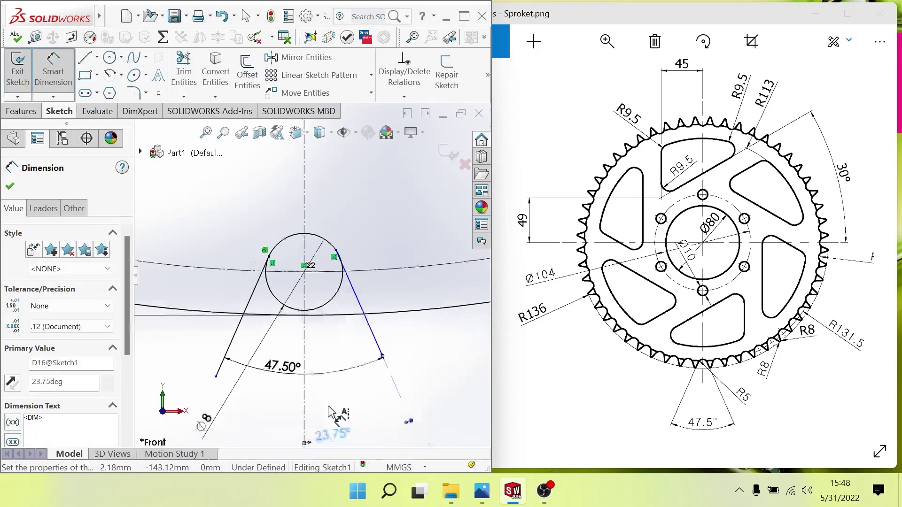
pyautogui.scroll(3, 330, 414)
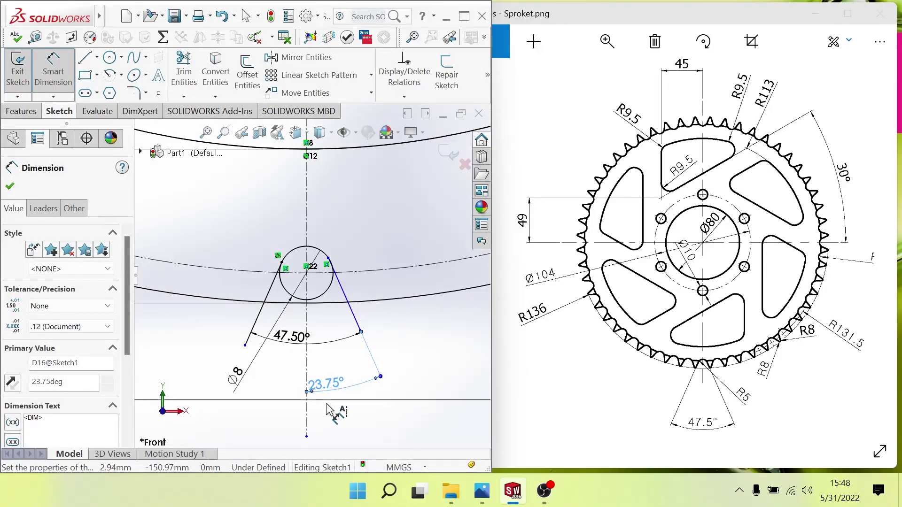
pyautogui.scroll(2, 329, 411)
pyautogui.scroll(-1, 310, 337)
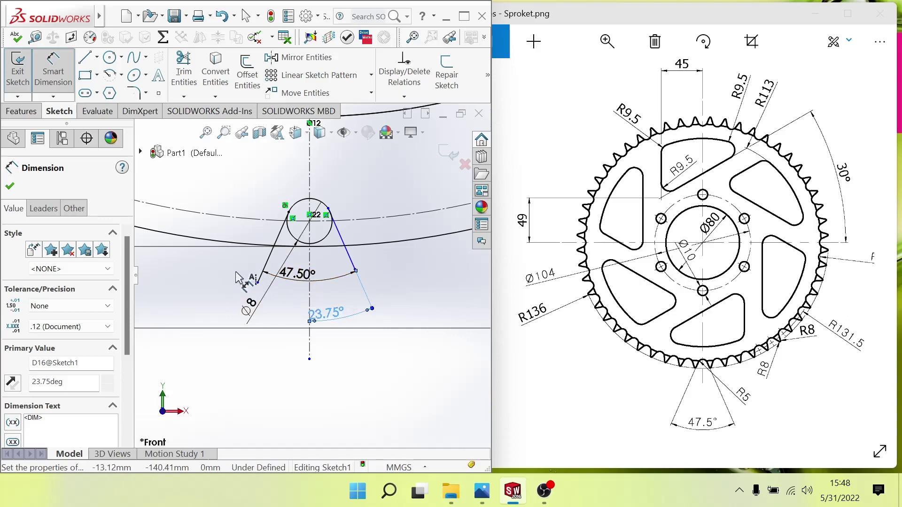
pyautogui.scroll(-1, 260, 263)
pyautogui.scroll(-1, 257, 261)
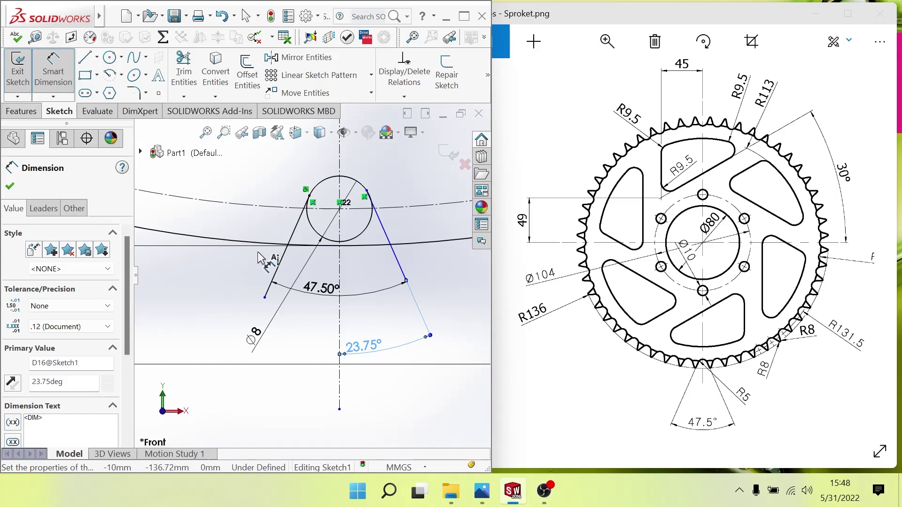
# Trim the 8 mm circle's lower arcs and leftover pieces at both flanks
pyautogui.click(183, 69)
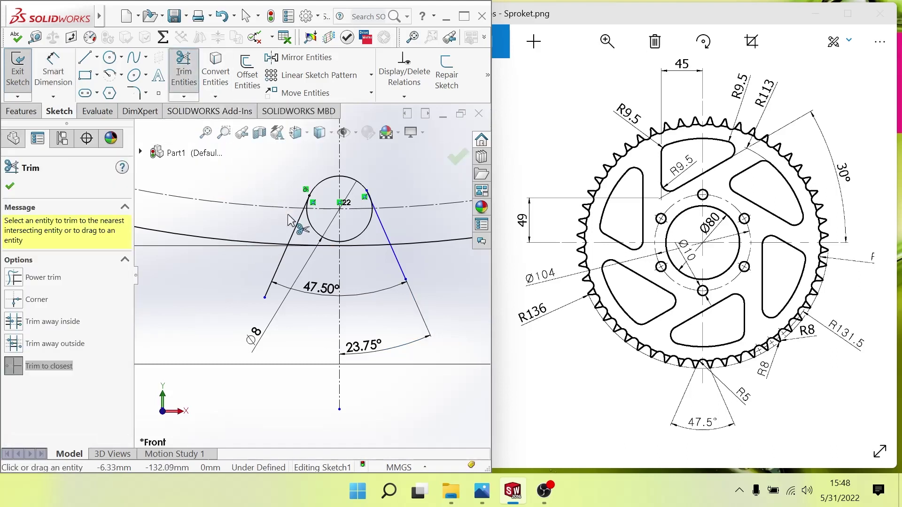
pyautogui.click(313, 233)
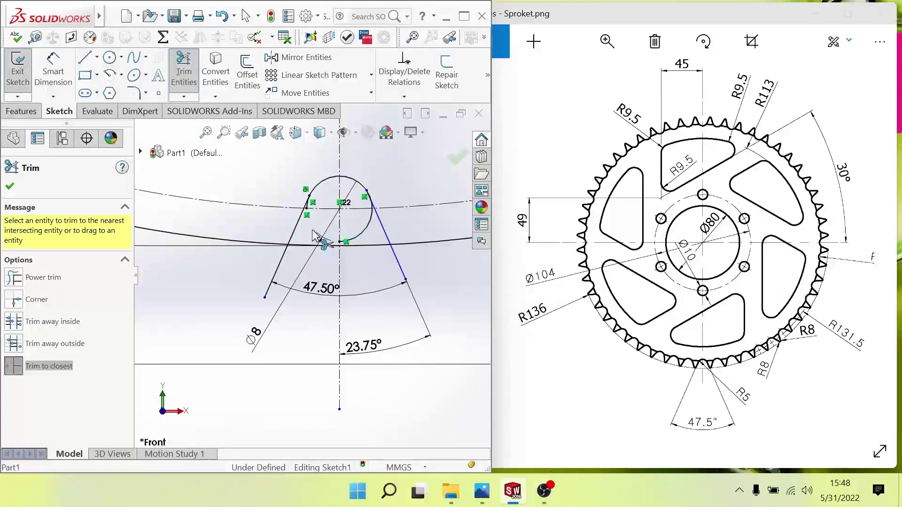
pyautogui.click(361, 234)
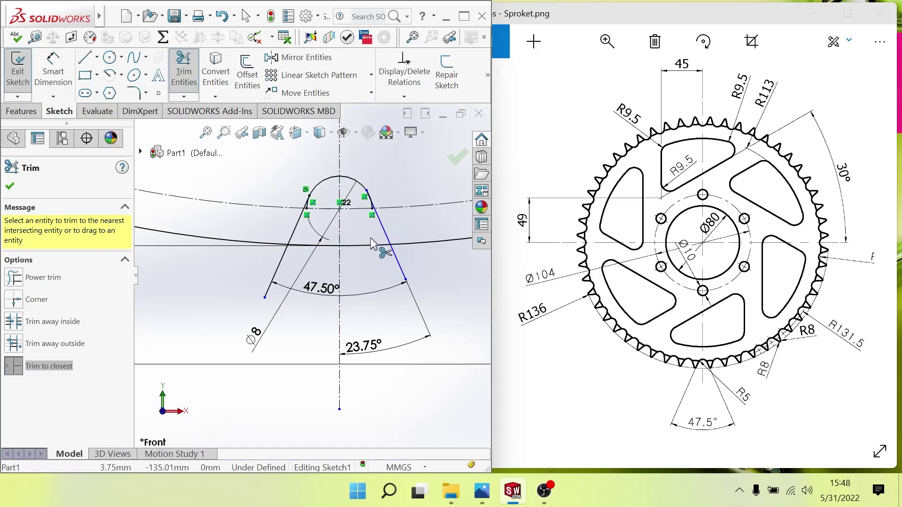
pyautogui.scroll(-5, 312, 213)
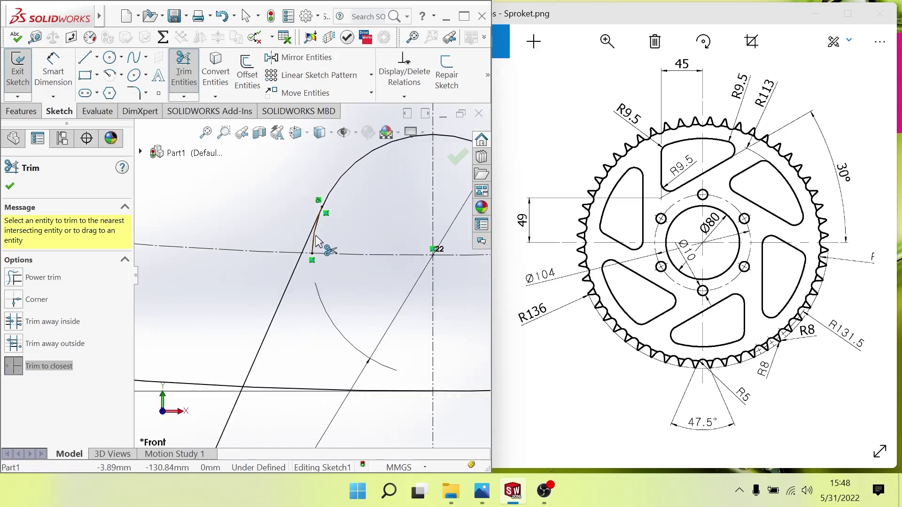
pyautogui.click(316, 241)
pyautogui.scroll(3, 352, 256)
pyautogui.scroll(-3, 445, 272)
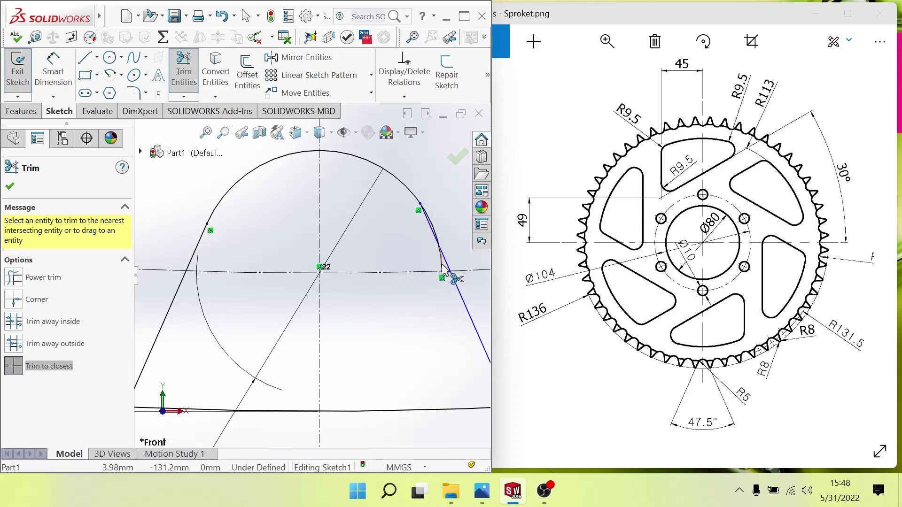
pyautogui.click(440, 253)
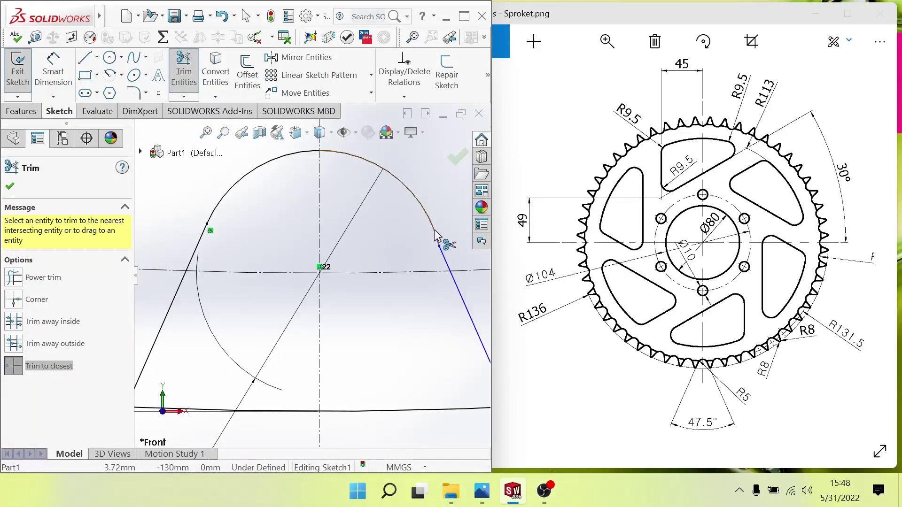
pyautogui.scroll(3, 390, 305)
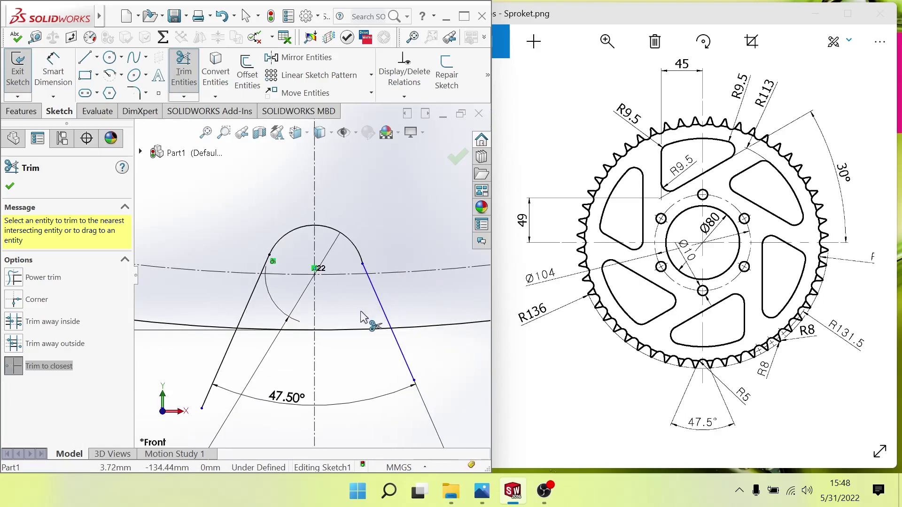
pyautogui.press('Escape')
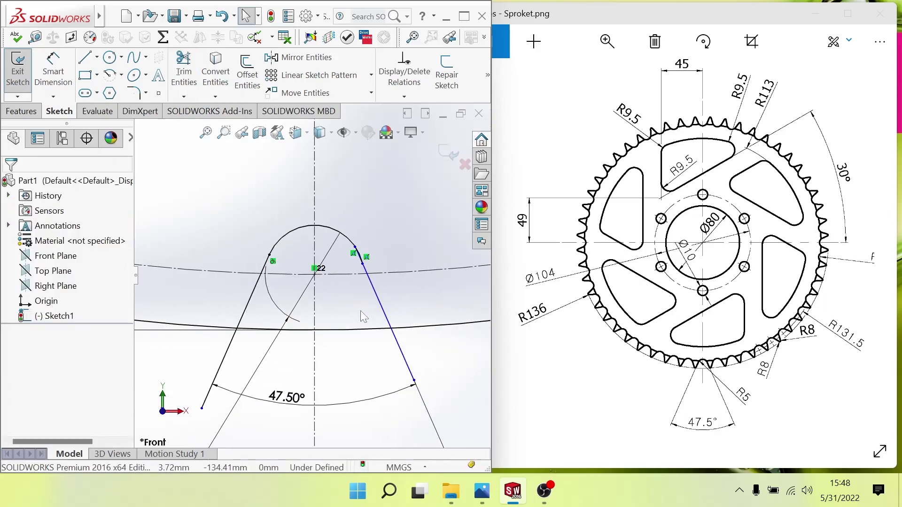
pyautogui.scroll(-3, 359, 267)
pyautogui.scroll(-2, 359, 267)
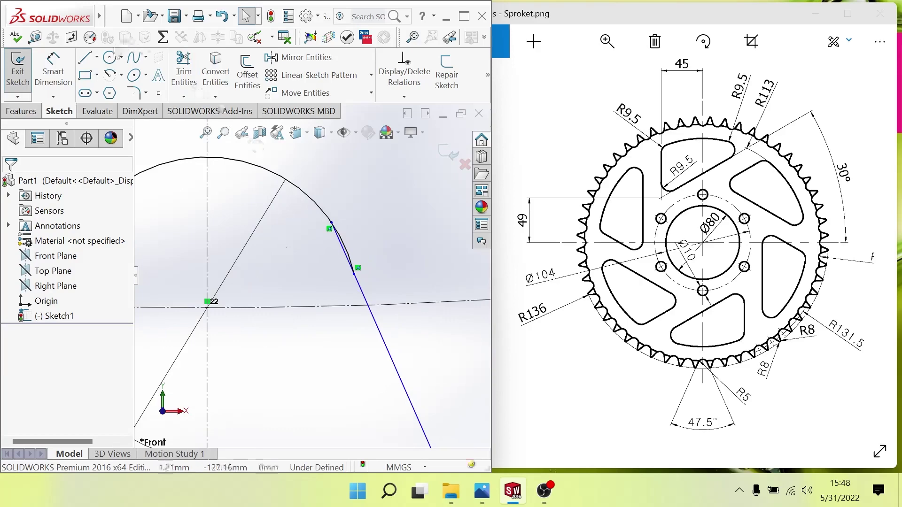
# Trim the left flank below the outer circle and the outer arc between the flanks
pyautogui.click(184, 75)
pyautogui.scroll(-2, 328, 207)
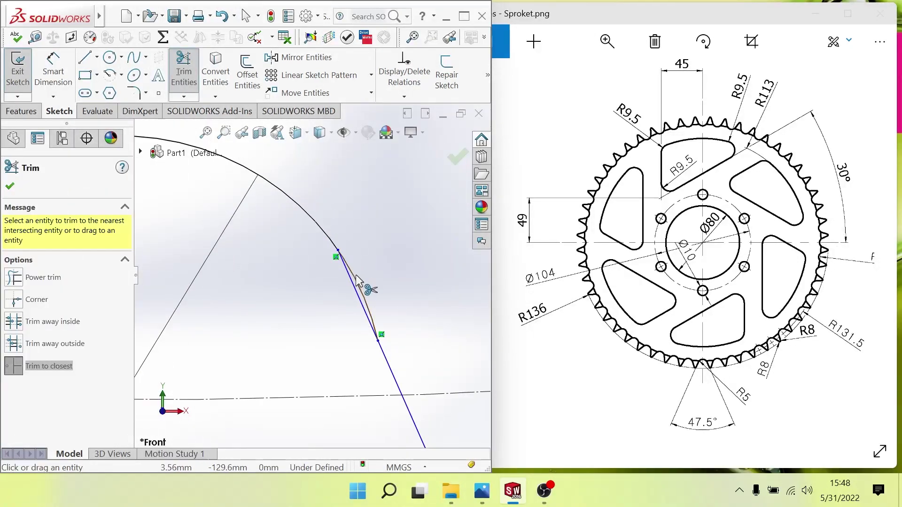
pyautogui.scroll(3, 362, 292)
pyautogui.scroll(2, 288, 305)
pyautogui.scroll(2, 288, 333)
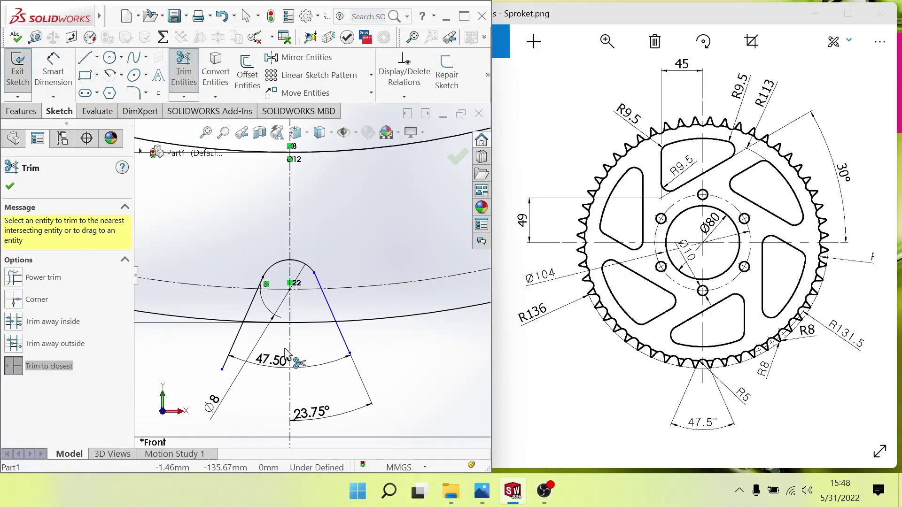
pyautogui.scroll(-2, 285, 353)
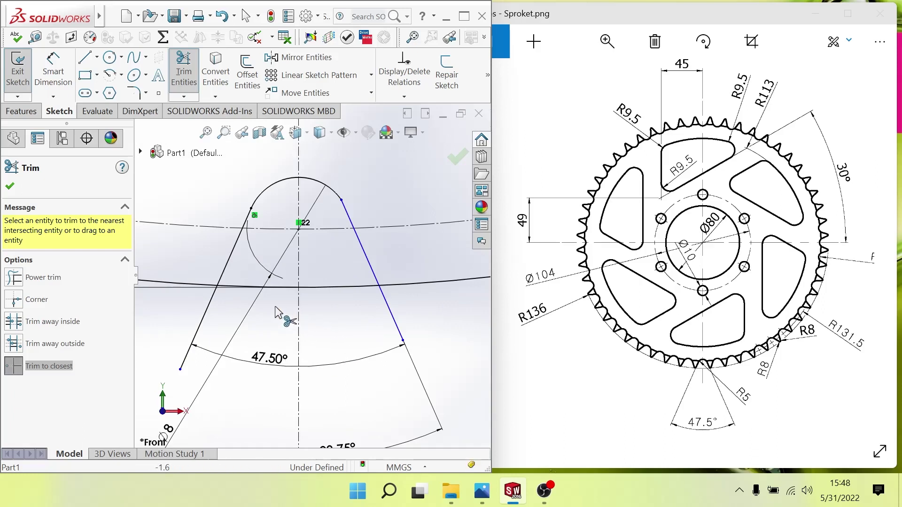
pyautogui.click(214, 298)
pyautogui.click(248, 294)
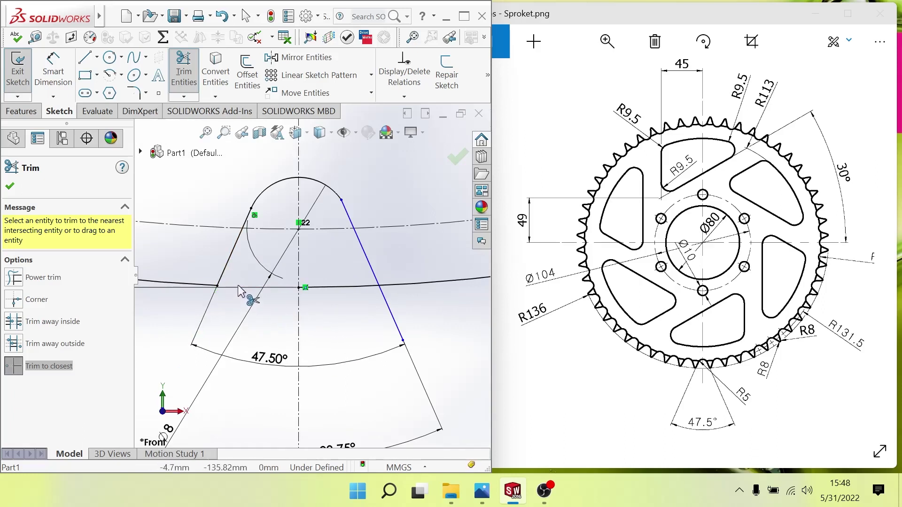
pyautogui.click(321, 287)
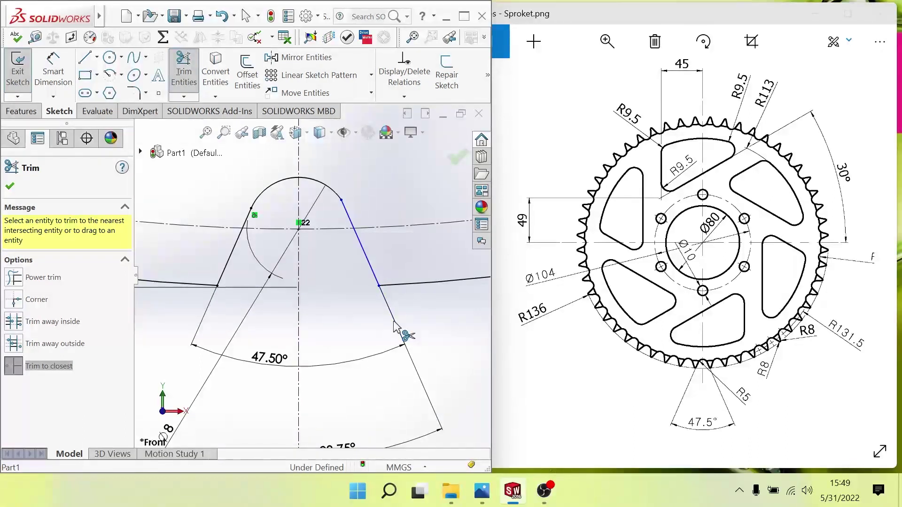
pyautogui.scroll(3, 340, 336)
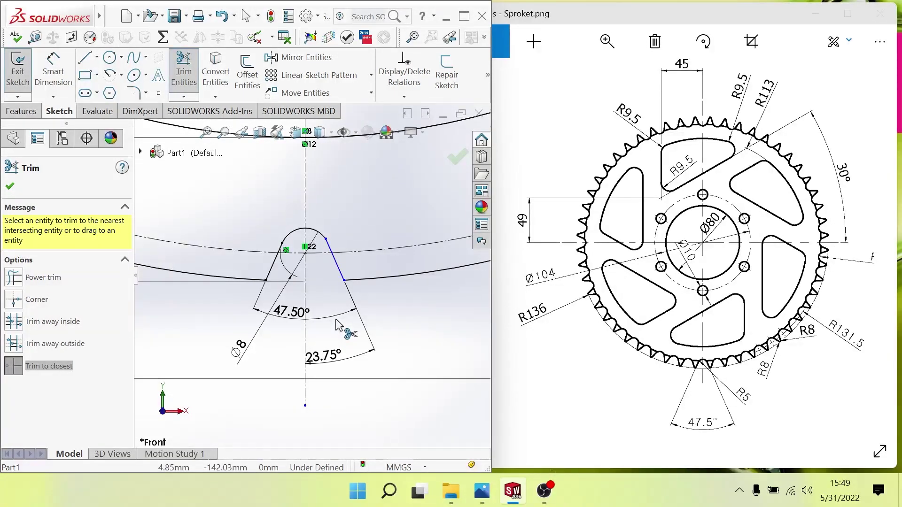
# Start a Circular Sketch Pattern centred on the sprocket's origin point
pyautogui.scroll(3, 329, 310)
pyautogui.scroll(2, 322, 292)
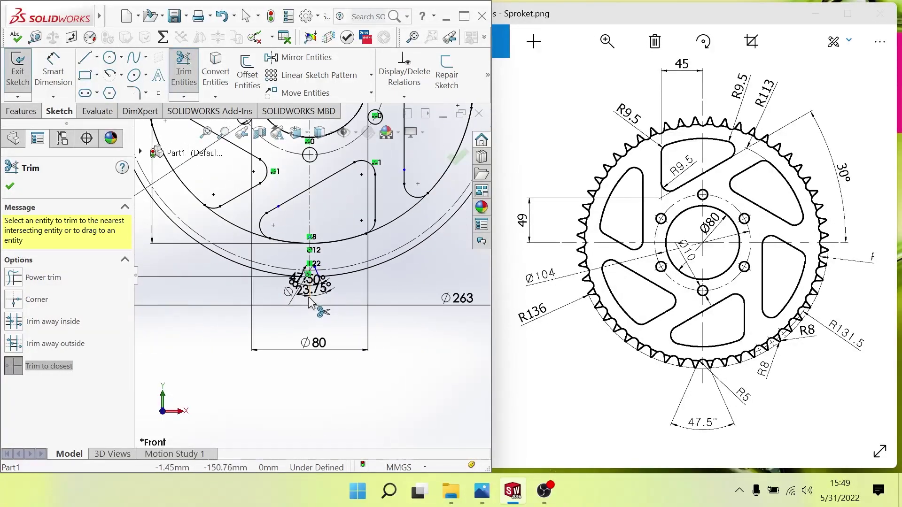
pyautogui.scroll(-2, 313, 297)
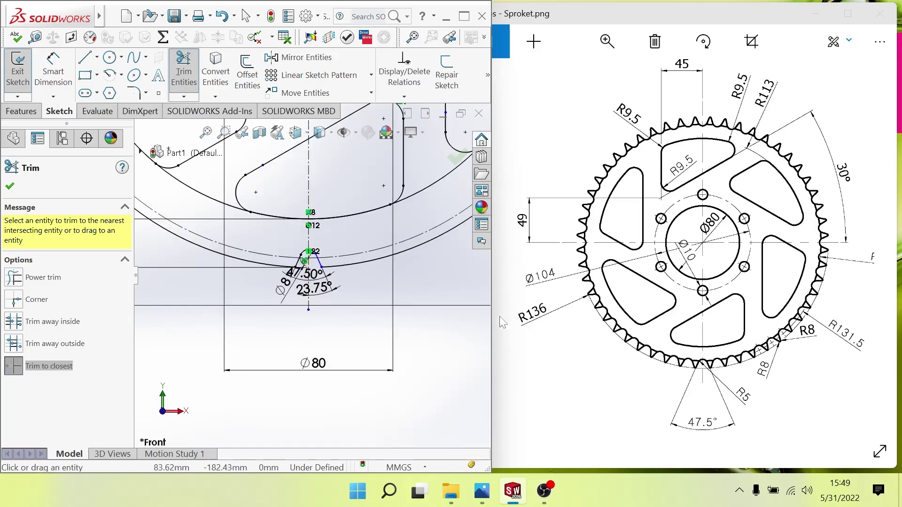
pyautogui.click(371, 75)
pyautogui.click(358, 111)
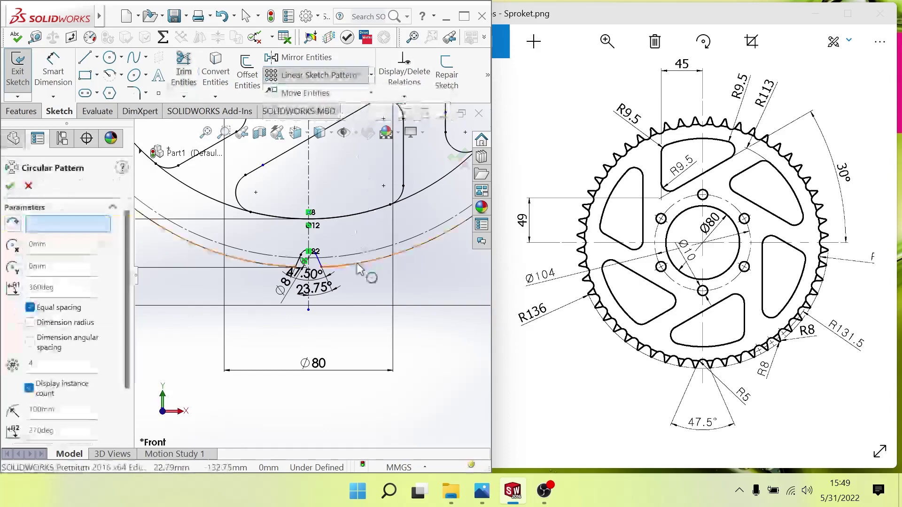
pyautogui.scroll(2, 354, 281)
pyautogui.scroll(2, 342, 249)
pyautogui.scroll(1, 332, 216)
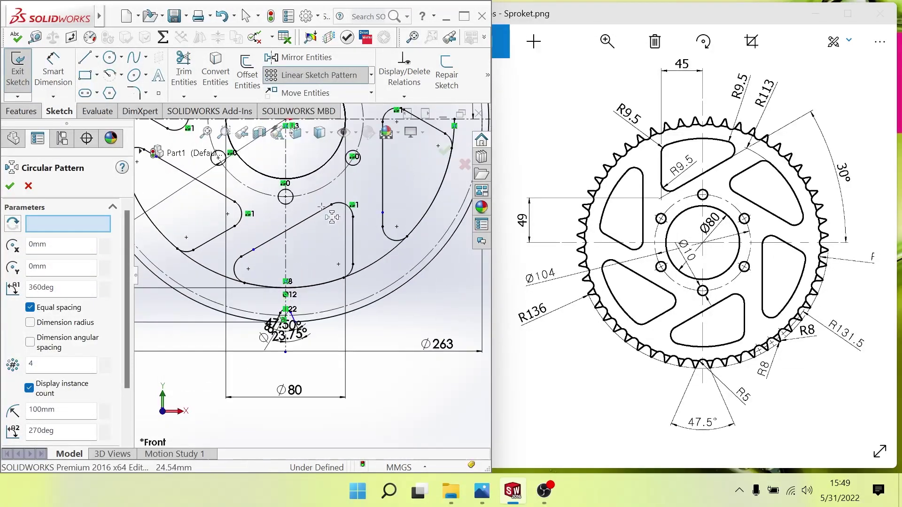
pyautogui.click(314, 177)
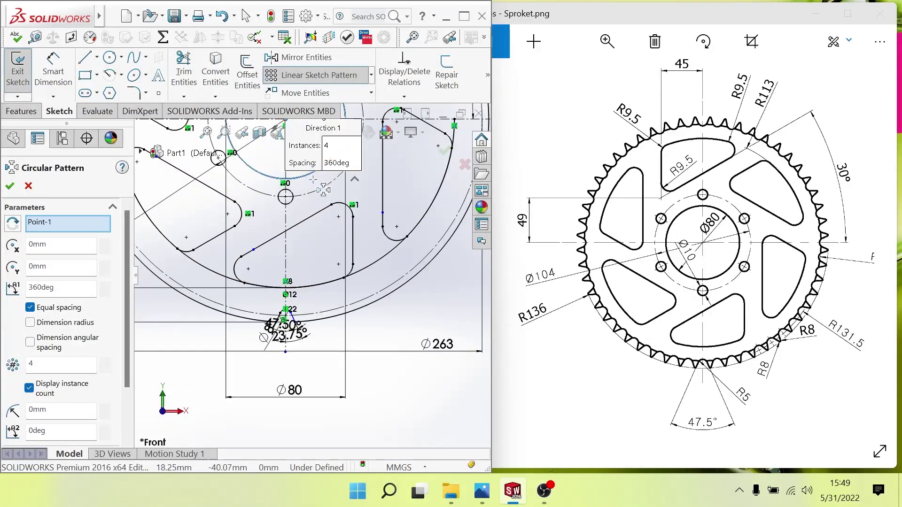
# Add the tooth's side line to the pattern, previewing 6 instances over 360°
pyautogui.scroll(-3, 282, 329)
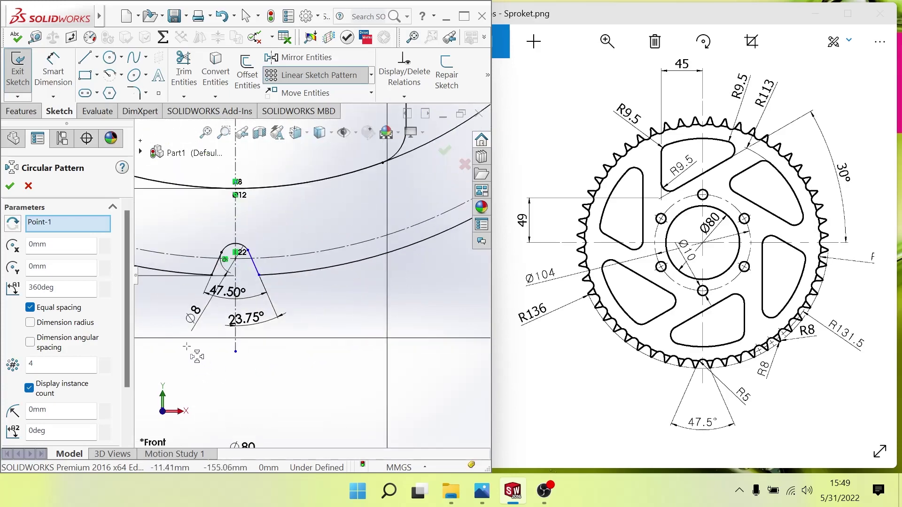
pyautogui.scroll(-1, 229, 302)
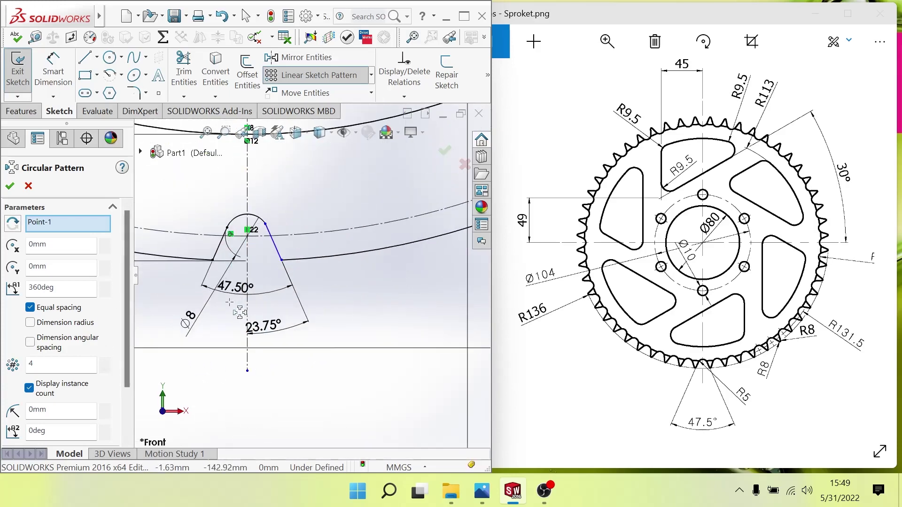
pyautogui.click(218, 251)
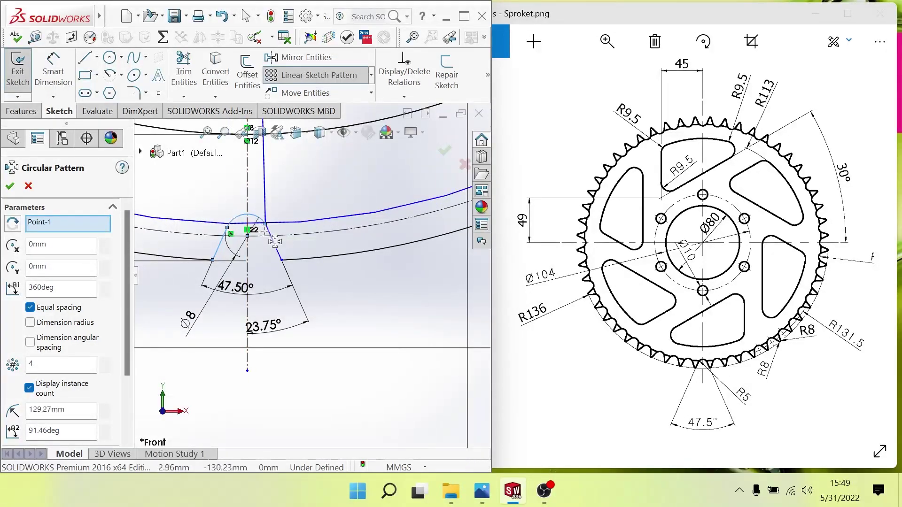
pyautogui.scroll(-1, 258, 232)
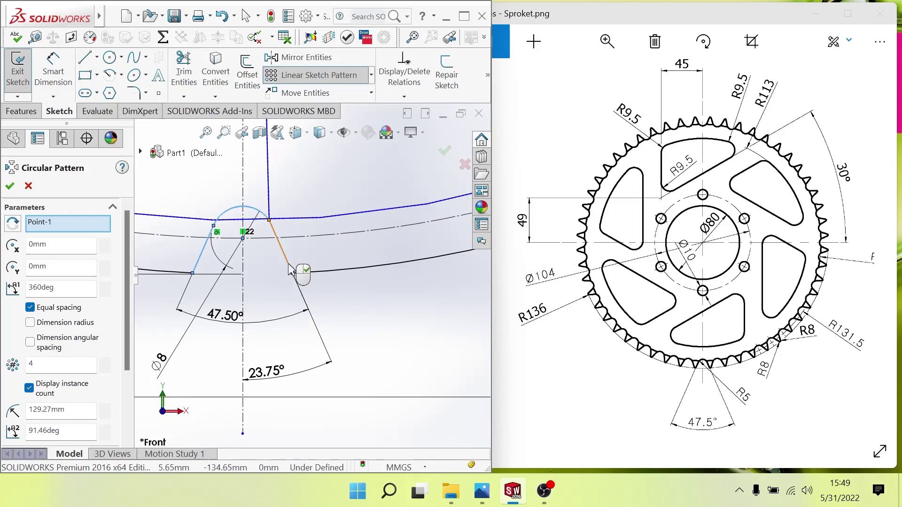
pyautogui.scroll(2, 263, 310)
pyautogui.scroll(2, 260, 312)
pyautogui.scroll(3, 260, 311)
pyautogui.scroll(-1, 258, 263)
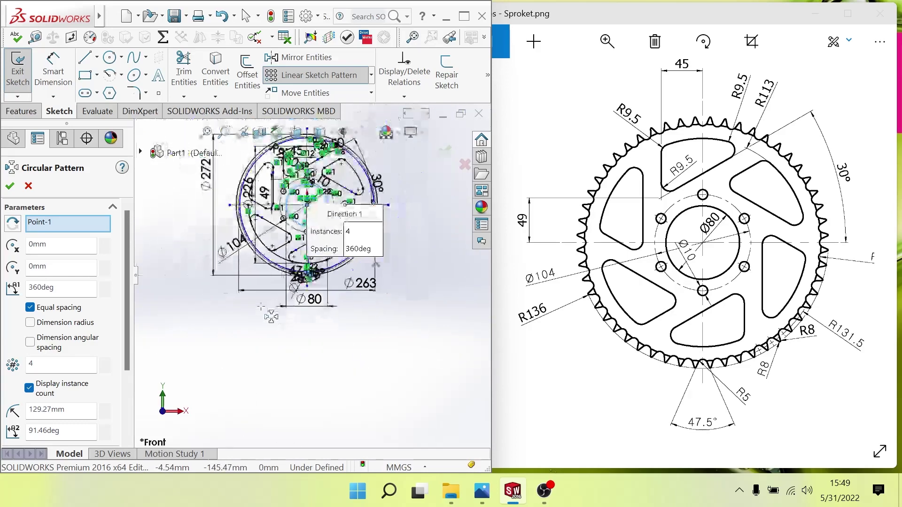
pyautogui.scroll(-1, 257, 249)
pyautogui.scroll(-1, 257, 245)
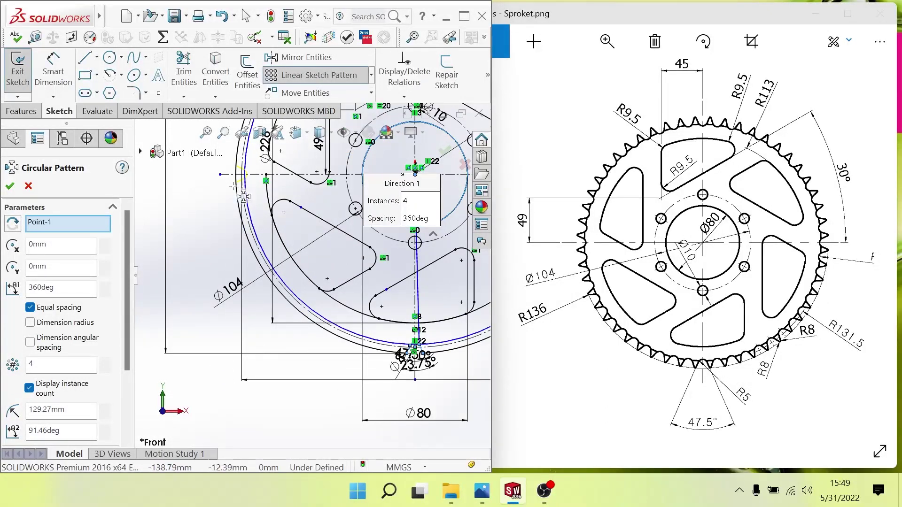
pyautogui.scroll(-2, 233, 197)
pyautogui.scroll(-1, 232, 218)
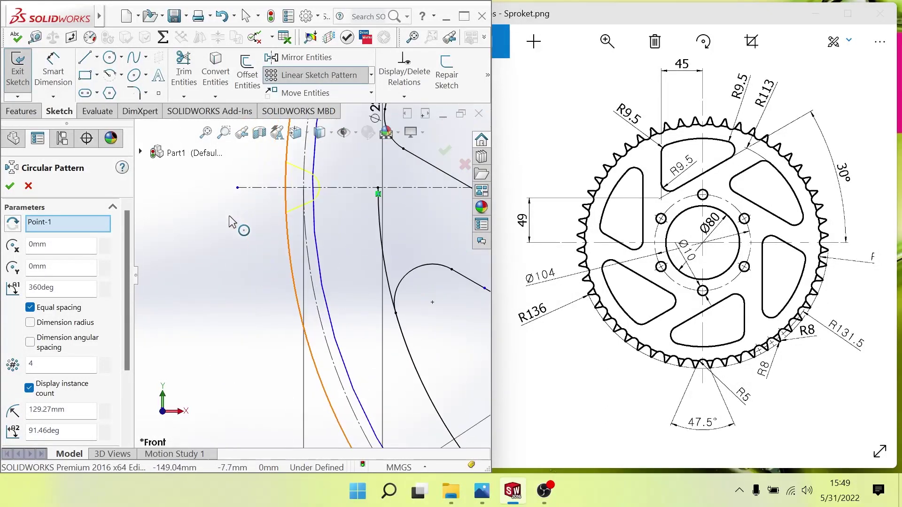
pyautogui.scroll(3, 343, 330)
pyautogui.scroll(3, 342, 330)
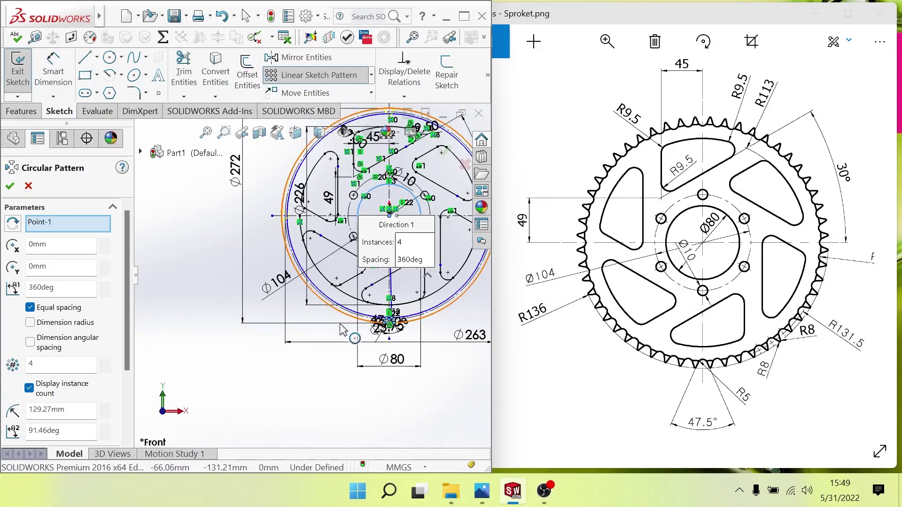
pyautogui.scroll(-2, 342, 333)
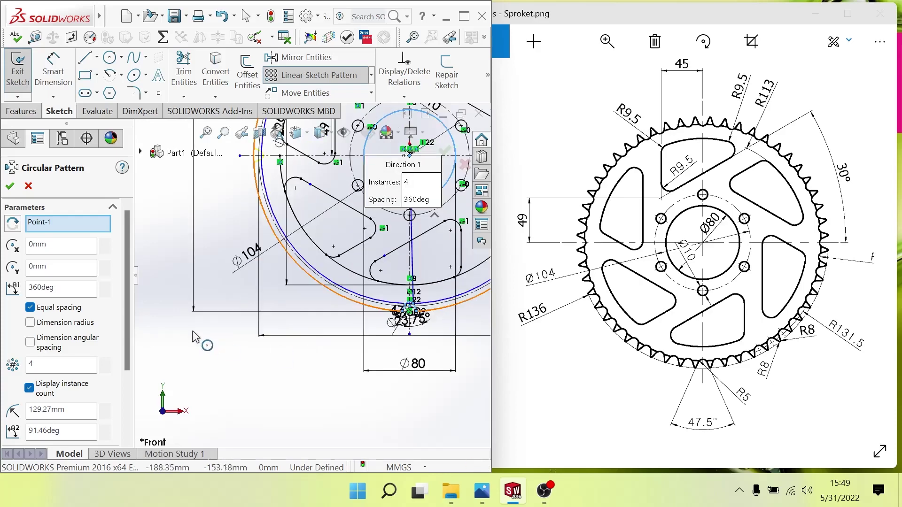
# Set the tooth pattern to 65 instances equally spaced over 360° and confirm it
pyautogui.click(104, 362)
pyautogui.write('16')
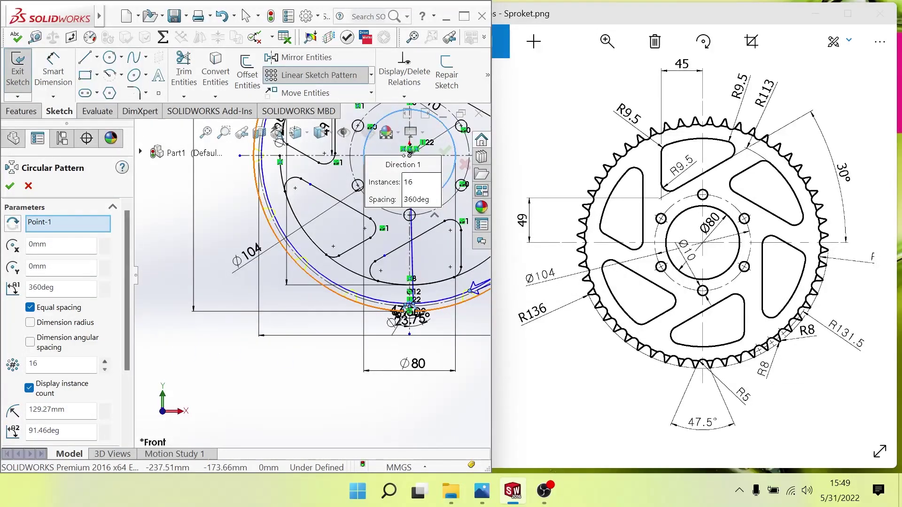
pyautogui.doubleClick(33, 363)
pyautogui.write('1')
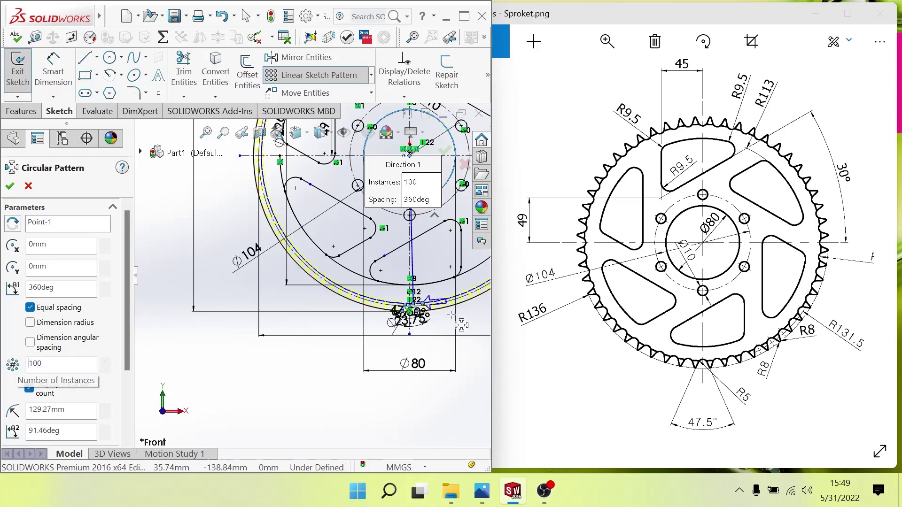
pyautogui.scroll(-2, 451, 319)
pyautogui.scroll(-2, 451, 319)
pyautogui.scroll(-2, 450, 319)
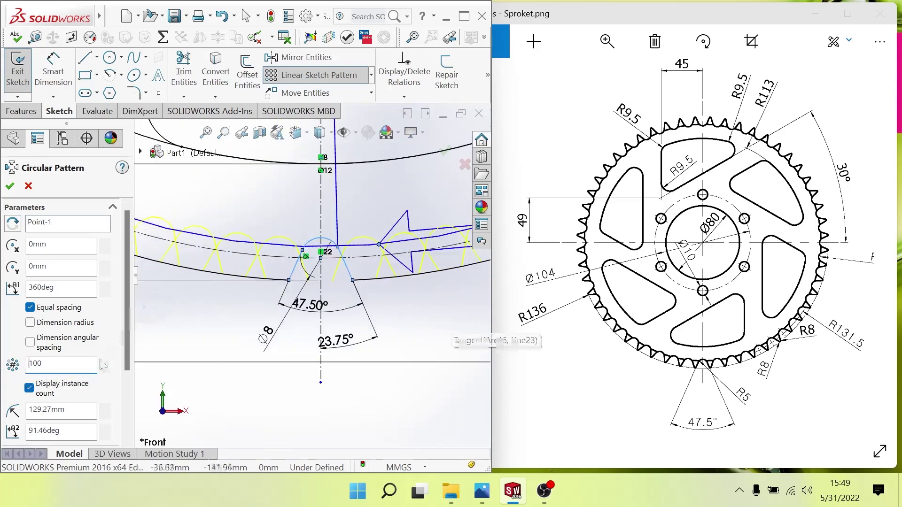
pyautogui.moveTo(103, 363)
pyautogui.click(104, 370)
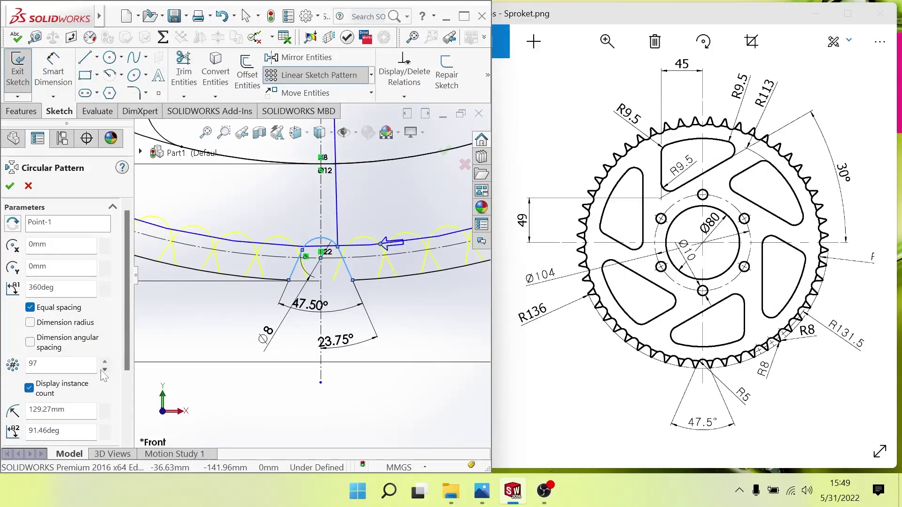
pyautogui.click(102, 371)
pyautogui.click(104, 370)
pyautogui.click(103, 370)
pyautogui.click(103, 370)
pyautogui.click(10, 186)
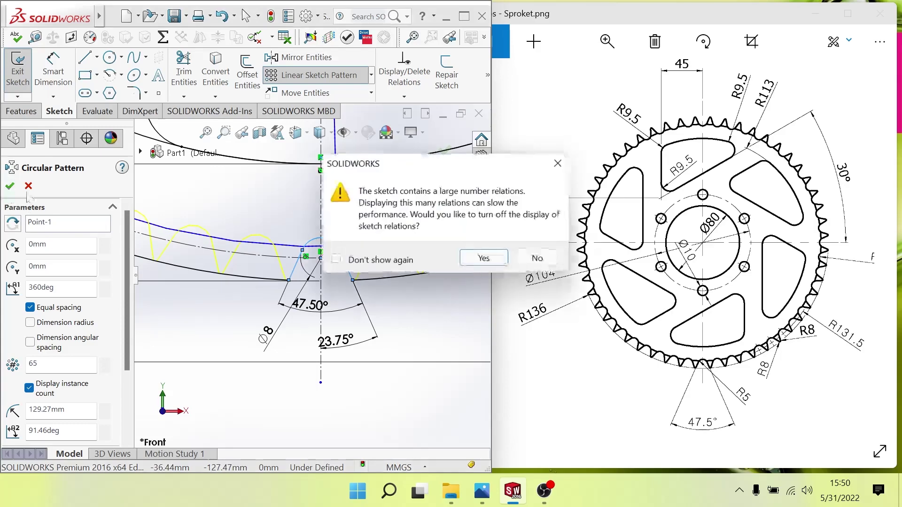
# Accept hiding sketch relations, then trim the first two root segments between teeth
pyautogui.click(491, 262)
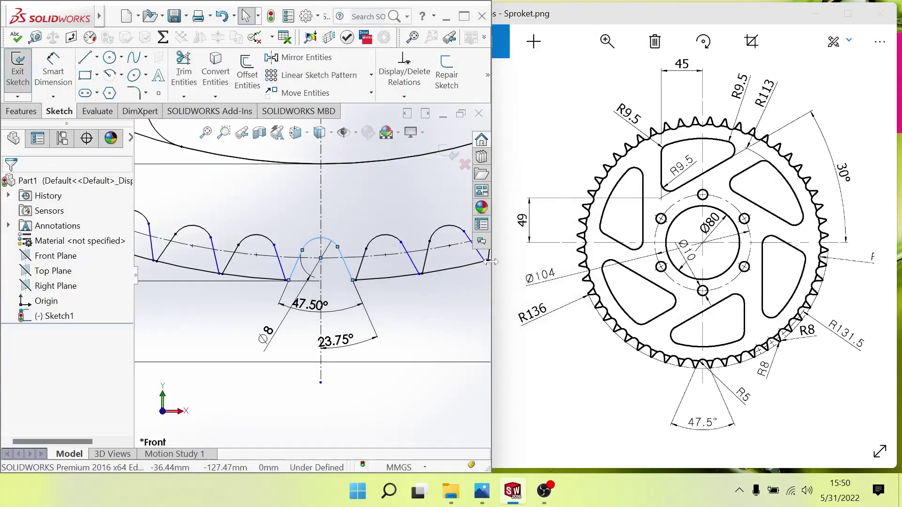
pyautogui.scroll(-3, 218, 279)
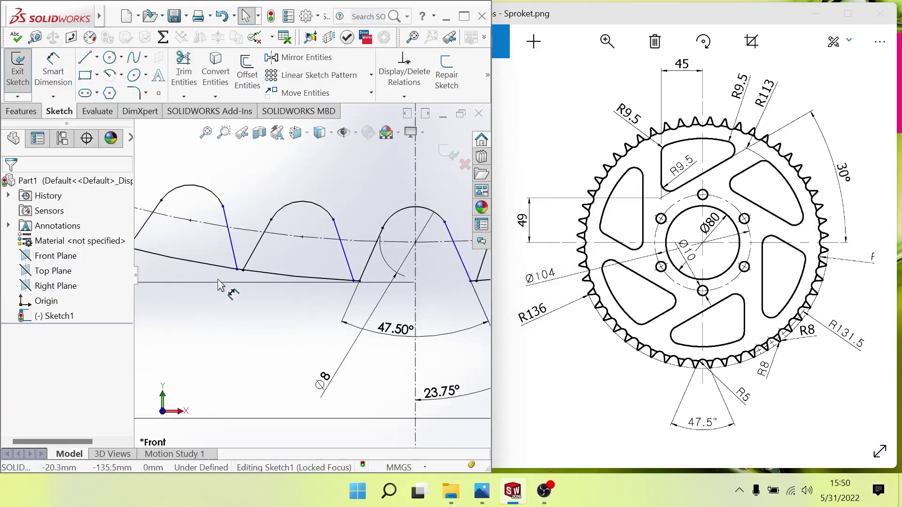
pyautogui.click(183, 69)
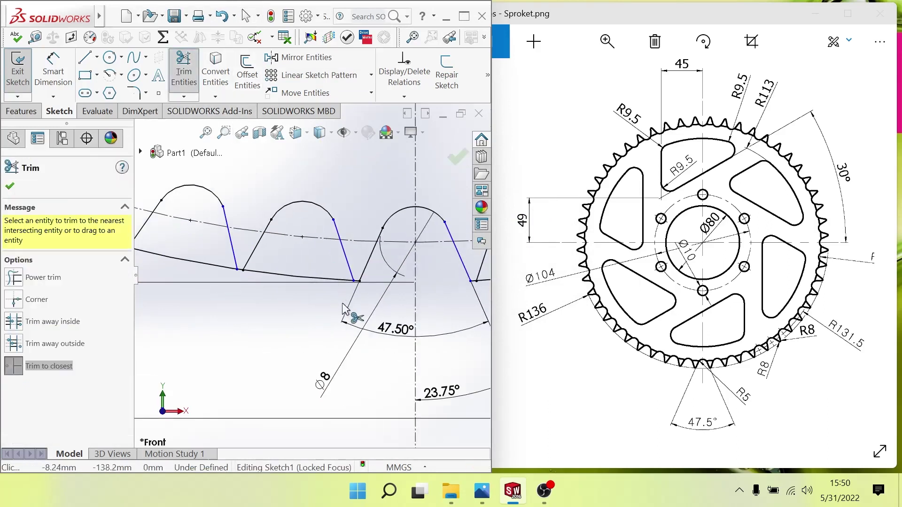
pyautogui.click(305, 276)
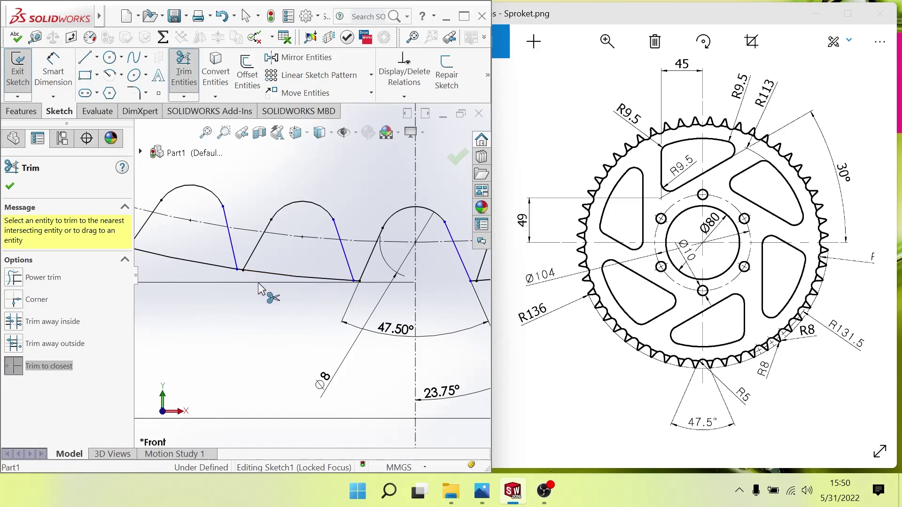
pyautogui.scroll(3, 375, 272)
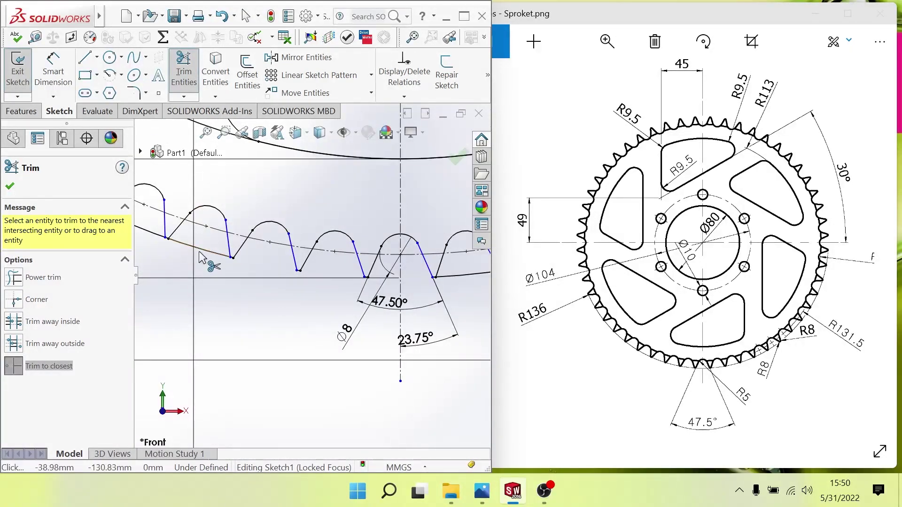
pyautogui.click(201, 257)
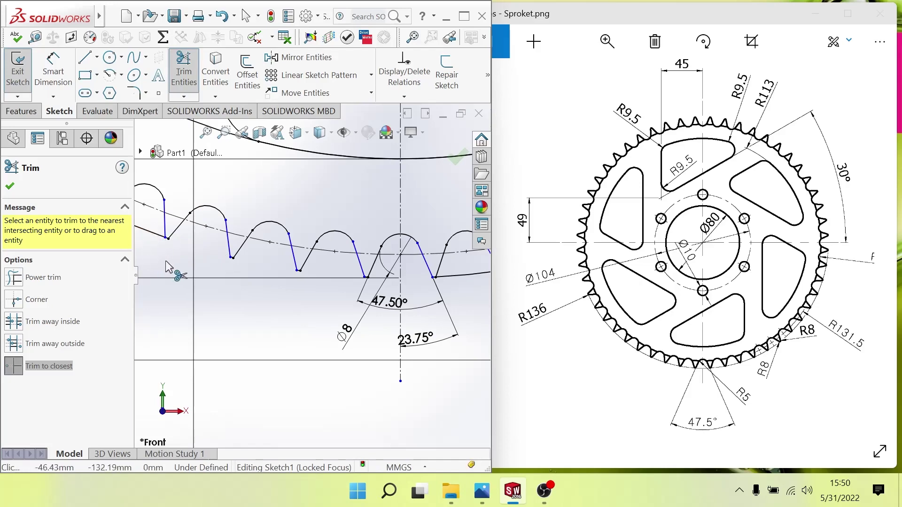
# Trim four more outer-circle arc pieces between neighbouring teeth
pyautogui.scroll(3, 160, 253)
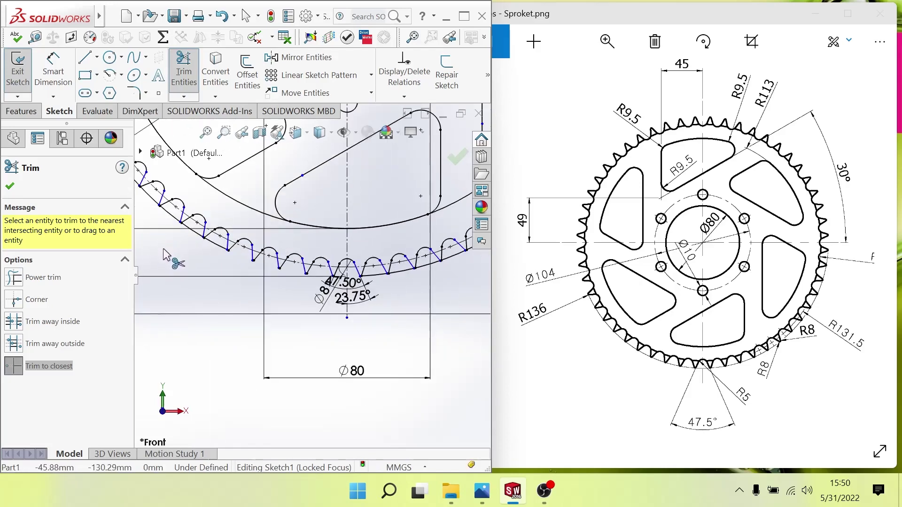
pyautogui.scroll(3, 176, 258)
pyautogui.scroll(-5, 235, 244)
pyautogui.scroll(-2, 249, 240)
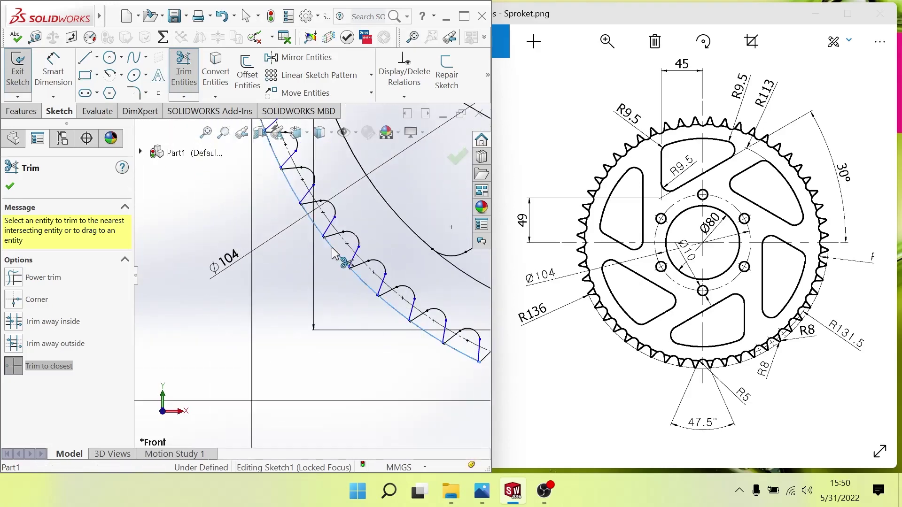
pyautogui.click(312, 227)
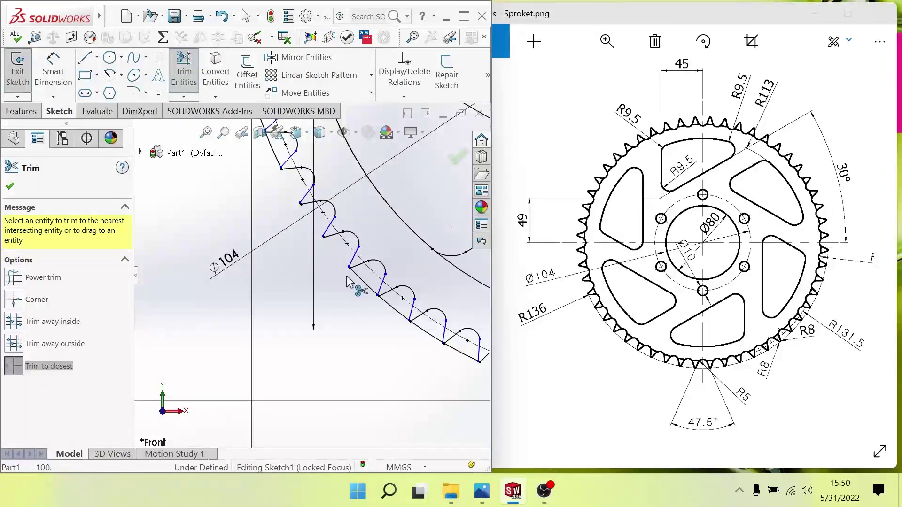
pyautogui.click(368, 290)
pyautogui.click(398, 314)
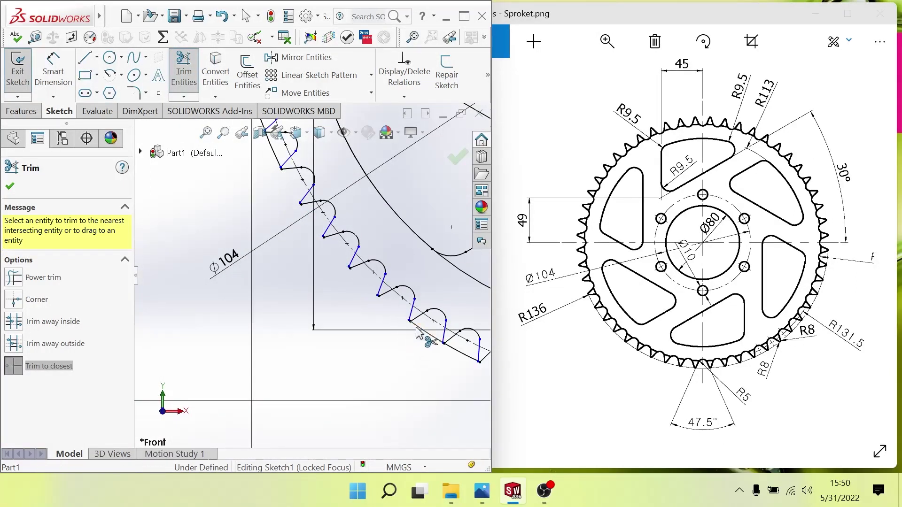
pyautogui.scroll(3, 370, 352)
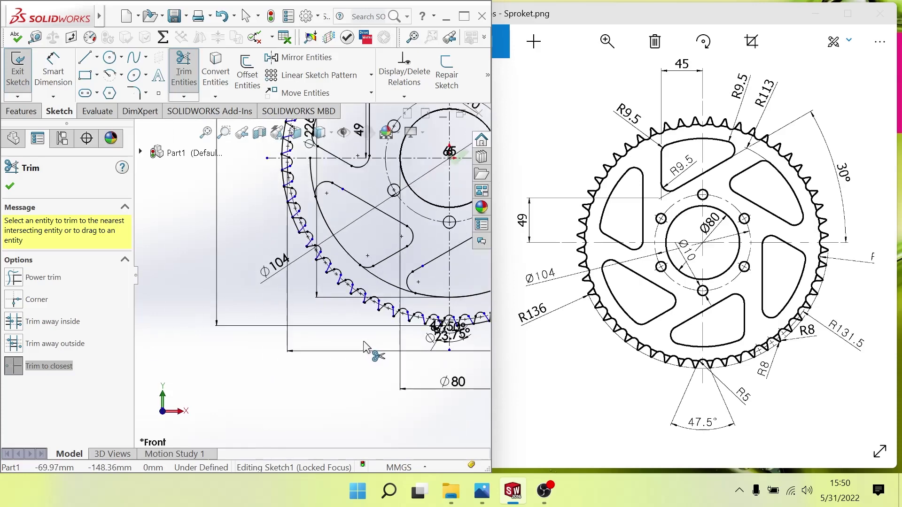
pyautogui.scroll(3, 296, 213)
pyautogui.scroll(-5, 296, 213)
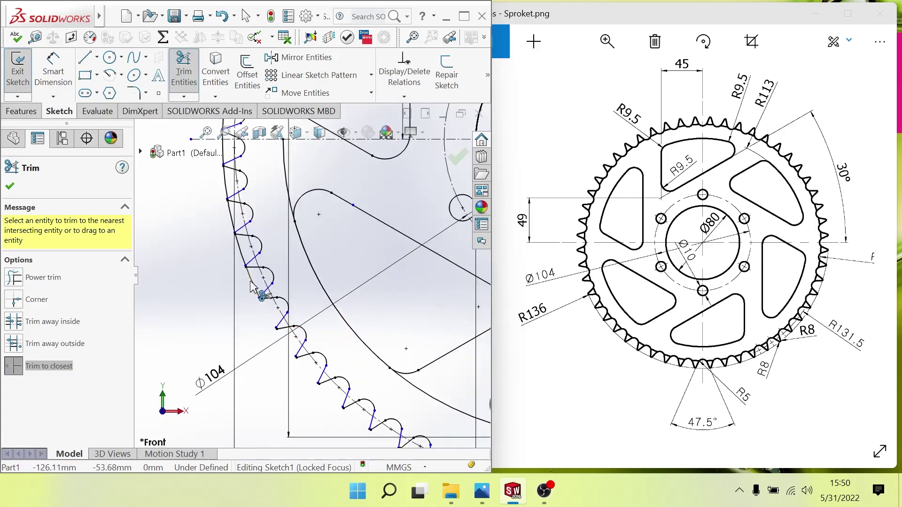
pyautogui.click(236, 256)
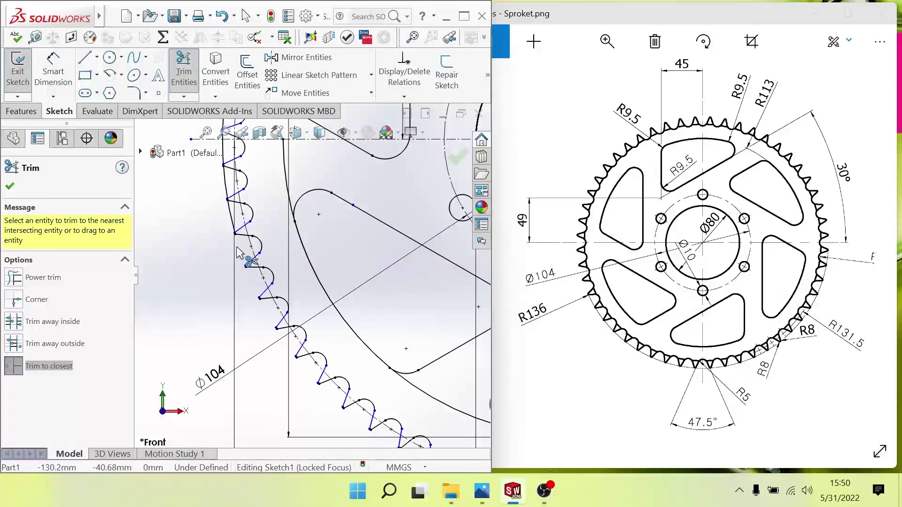
pyautogui.click(9, 186)
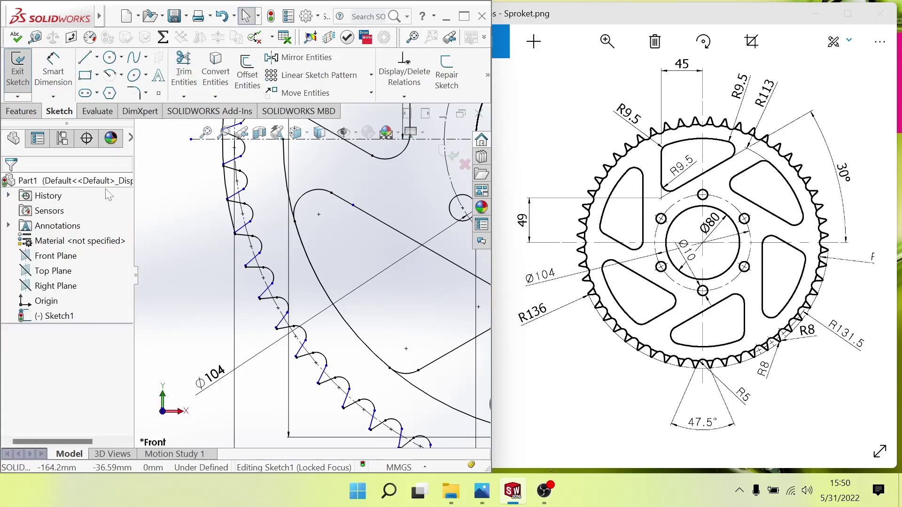
# Delete the remaining leftover outer circle arc
pyautogui.click(227, 183)
pyautogui.press('Delete')
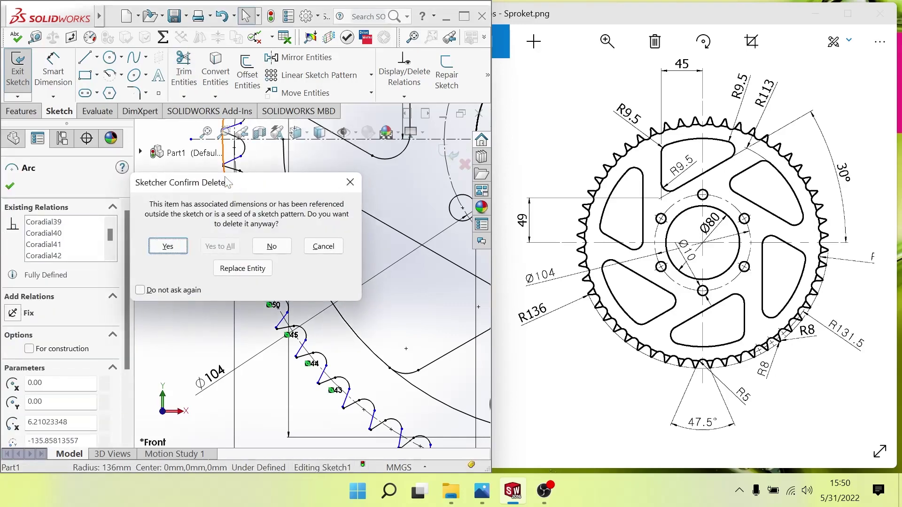
pyautogui.click(176, 253)
pyautogui.scroll(2, 204, 270)
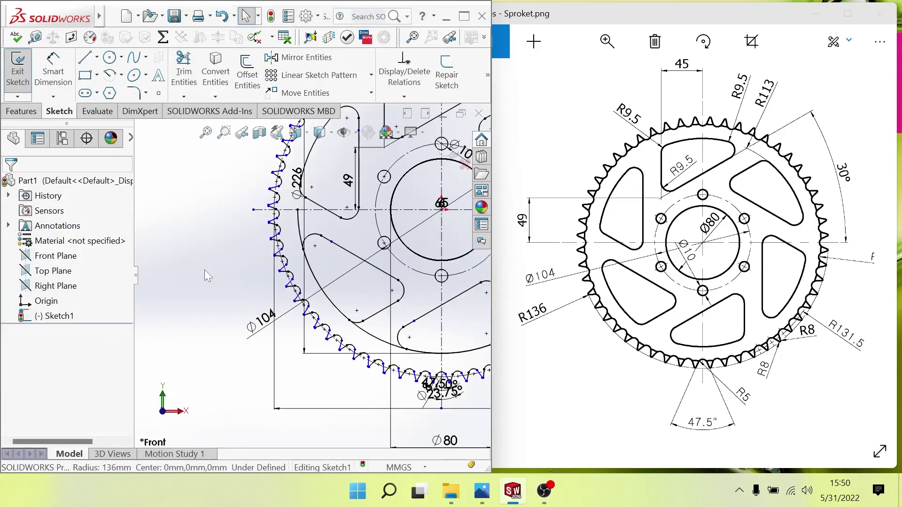
pyautogui.scroll(2, 243, 283)
pyautogui.scroll(-3, 328, 198)
pyautogui.scroll(-2, 310, 211)
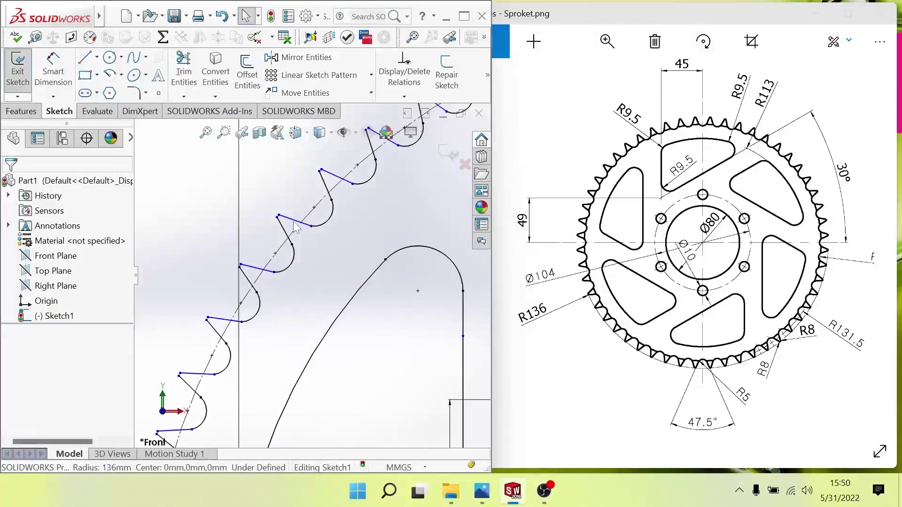
pyautogui.scroll(-2, 295, 228)
pyautogui.scroll(2, 293, 227)
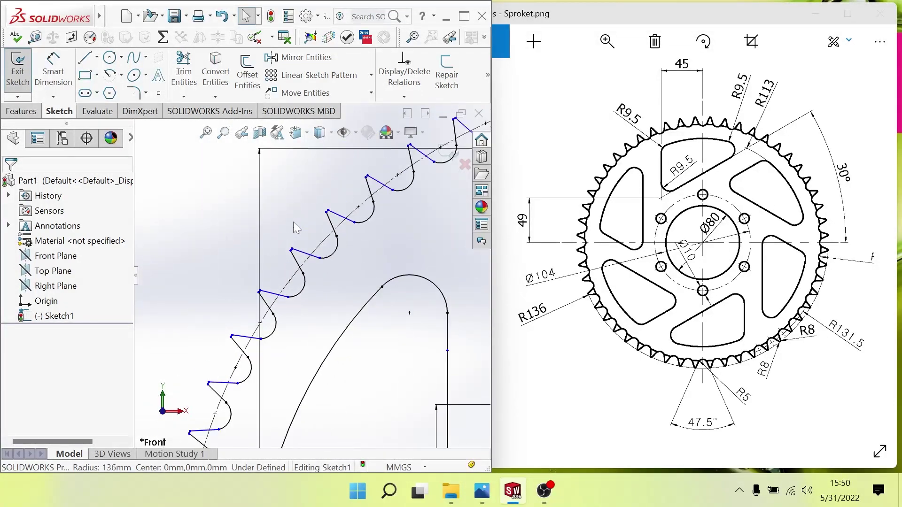
pyautogui.scroll(2, 293, 226)
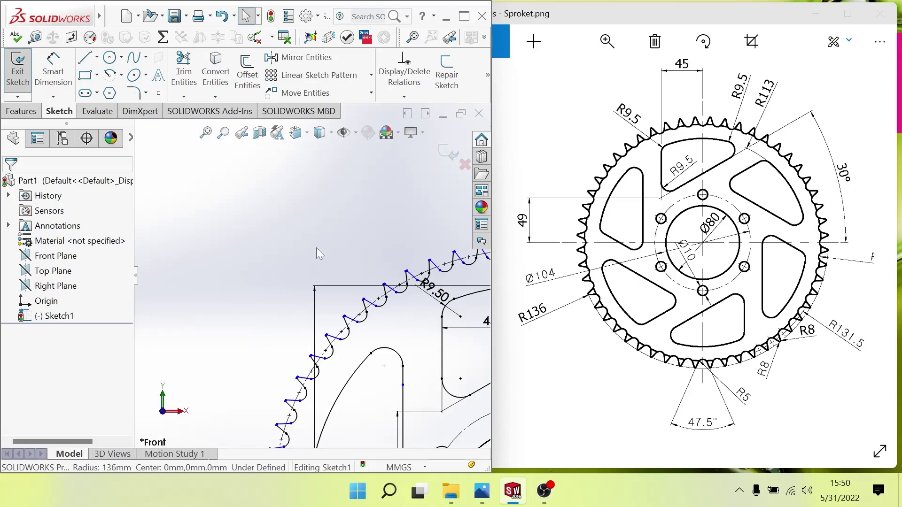
pyautogui.scroll(2, 318, 251)
# Select the outer Ø272 arc, then trim three leftover segments on the upper teeth
pyautogui.click(318, 249)
pyautogui.scroll(-2, 318, 249)
pyautogui.scroll(2, 327, 277)
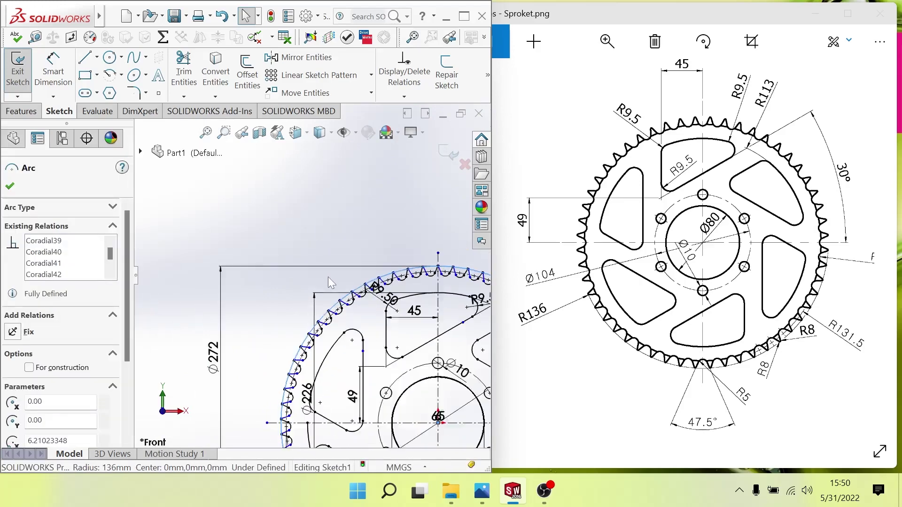
pyautogui.scroll(2, 328, 277)
pyautogui.scroll(-2, 310, 306)
pyautogui.scroll(-2, 291, 352)
pyautogui.scroll(-2, 281, 381)
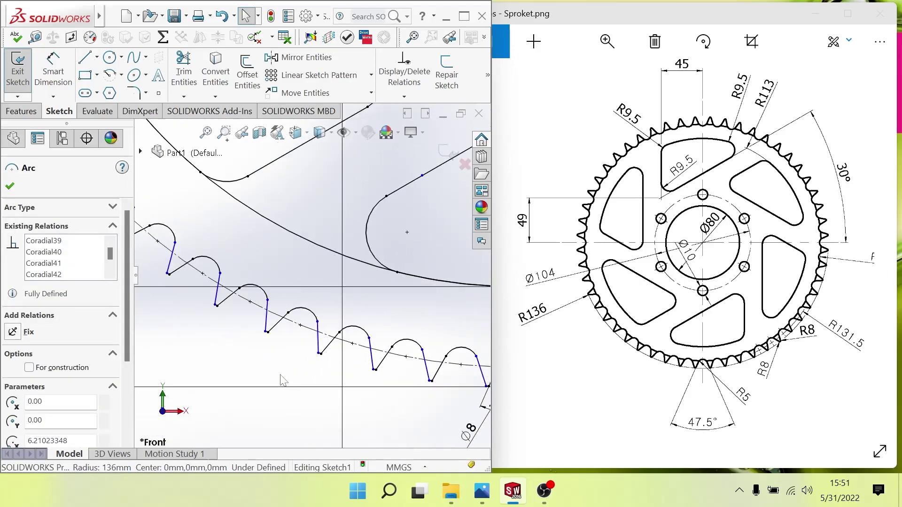
pyautogui.scroll(-2, 283, 357)
pyautogui.scroll(-2, 284, 341)
pyautogui.scroll(3, 285, 338)
pyautogui.scroll(1, 284, 341)
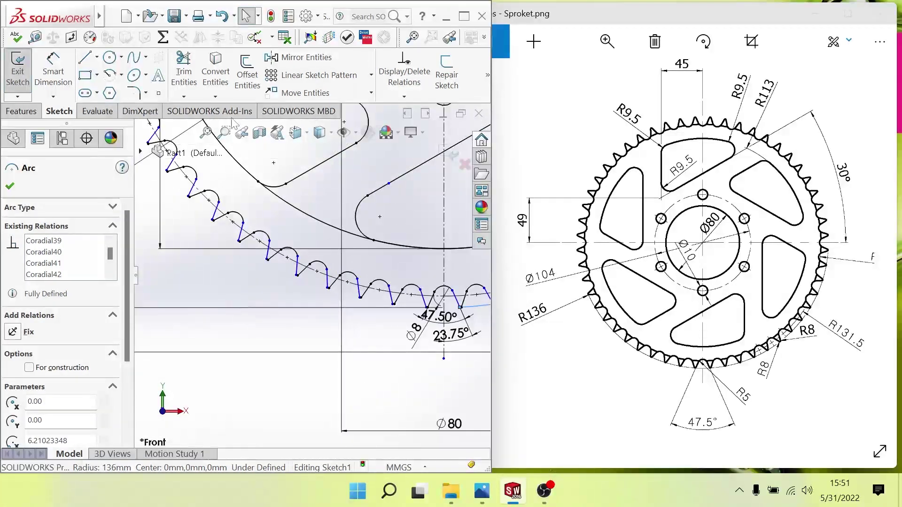
pyautogui.click(183, 71)
pyautogui.scroll(3, 229, 199)
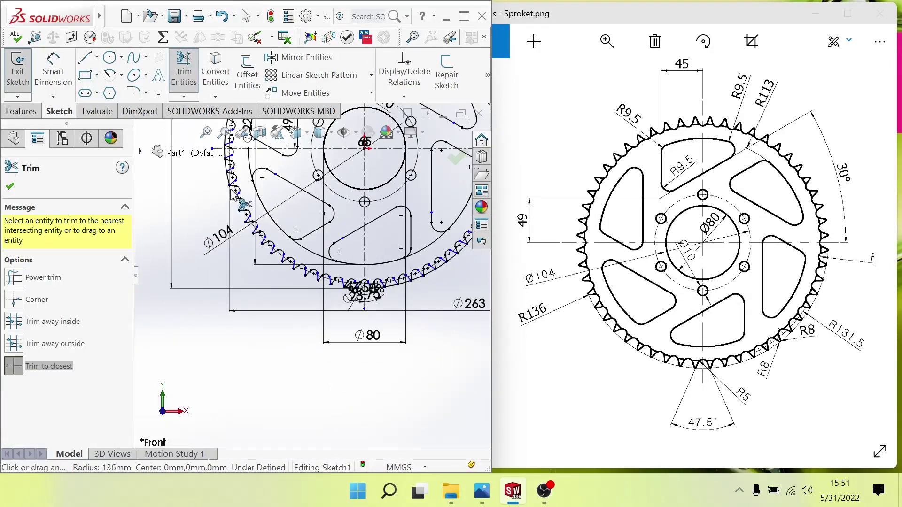
pyautogui.scroll(-3, 231, 191)
pyautogui.scroll(-2, 250, 195)
pyautogui.click(277, 217)
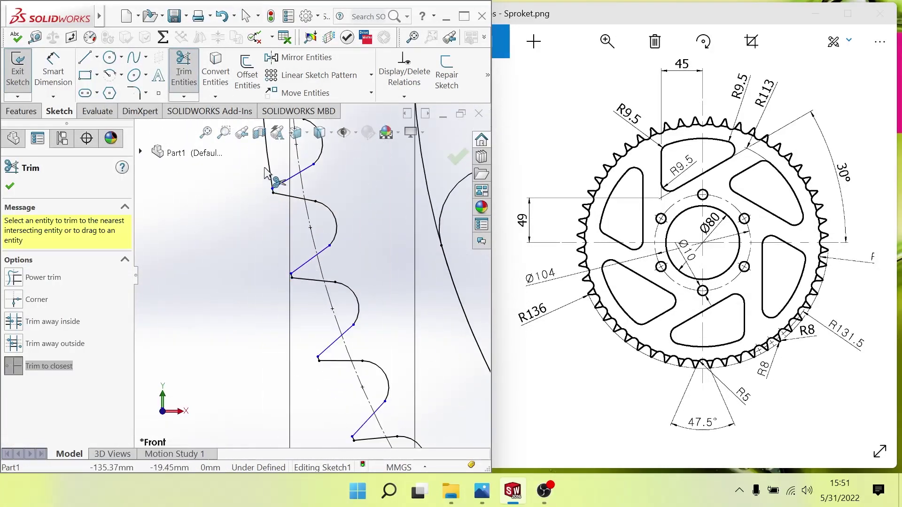
pyautogui.scroll(3, 268, 173)
pyautogui.scroll(-3, 316, 200)
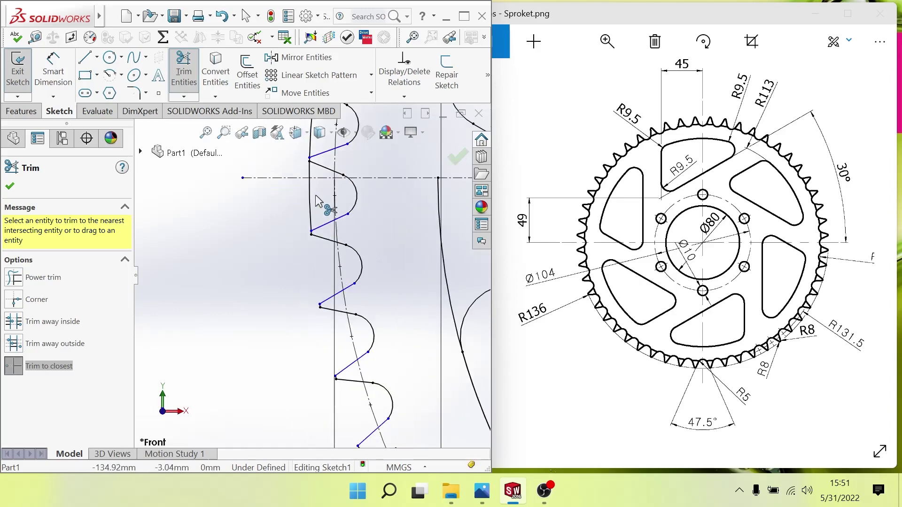
pyautogui.click(314, 200)
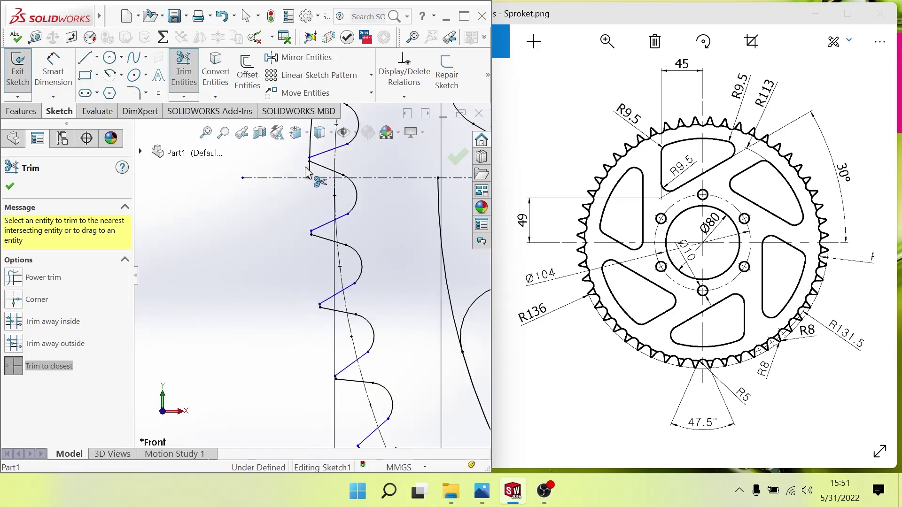
pyautogui.scroll(3, 306, 171)
pyautogui.scroll(-3, 331, 244)
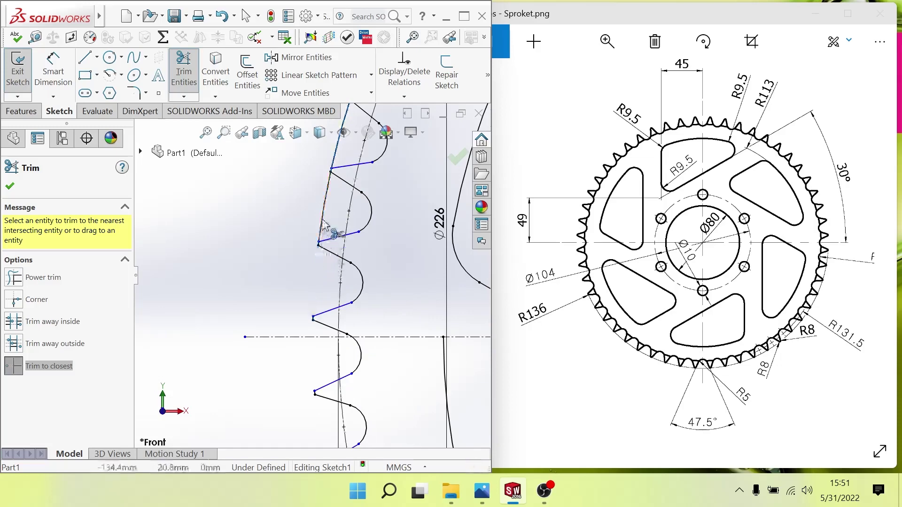
pyautogui.click(324, 225)
# Trim two diagonal tooth lines and the top arc between two teeth
pyautogui.scroll(2, 328, 209)
pyautogui.scroll(-2, 337, 197)
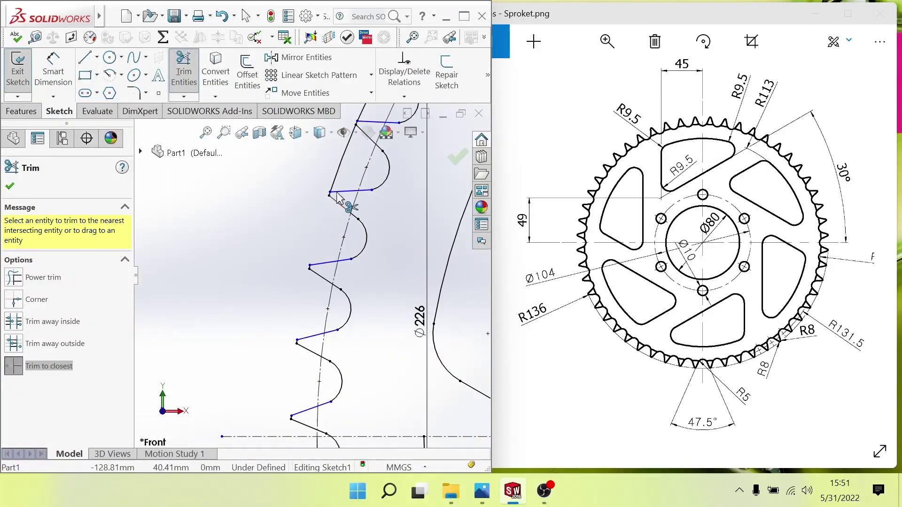
pyautogui.scroll(2, 347, 192)
pyautogui.scroll(-2, 357, 211)
pyautogui.scroll(-2, 338, 219)
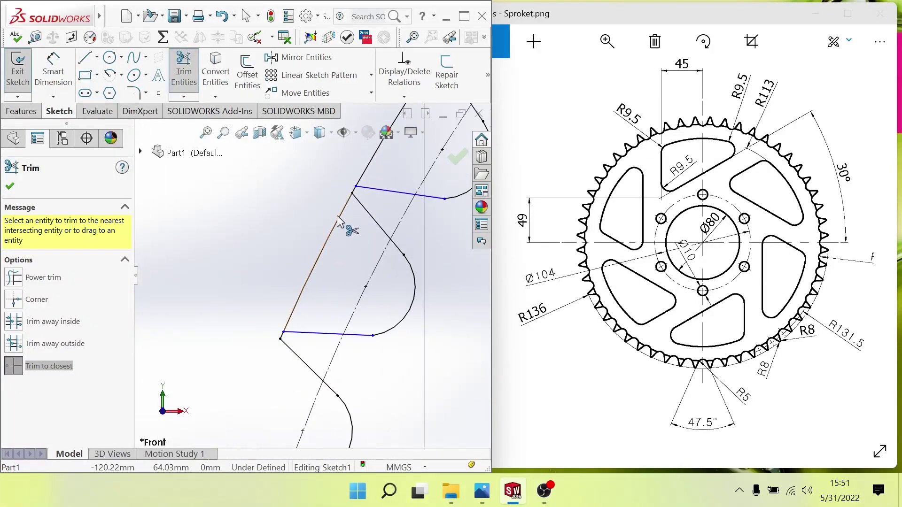
pyautogui.click(338, 220)
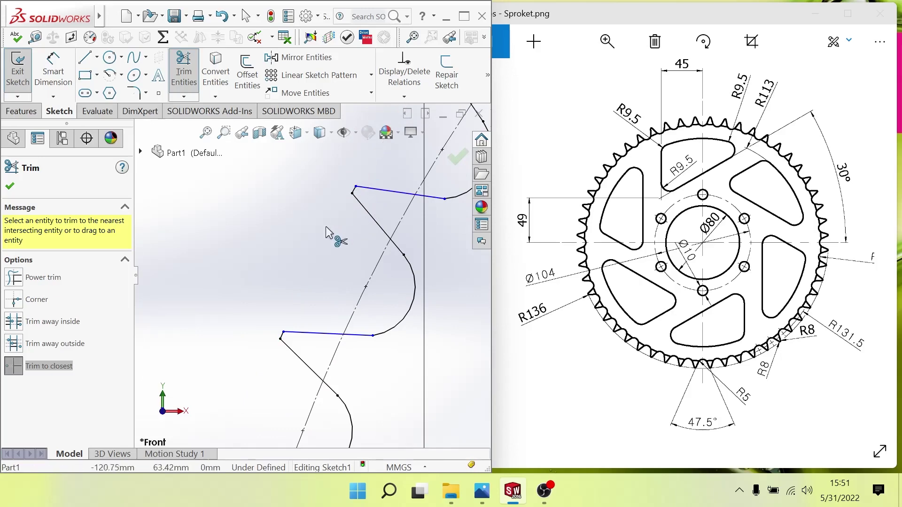
pyautogui.scroll(2, 343, 232)
pyautogui.scroll(-2, 352, 216)
pyautogui.scroll(-1, 342, 208)
pyautogui.click(342, 209)
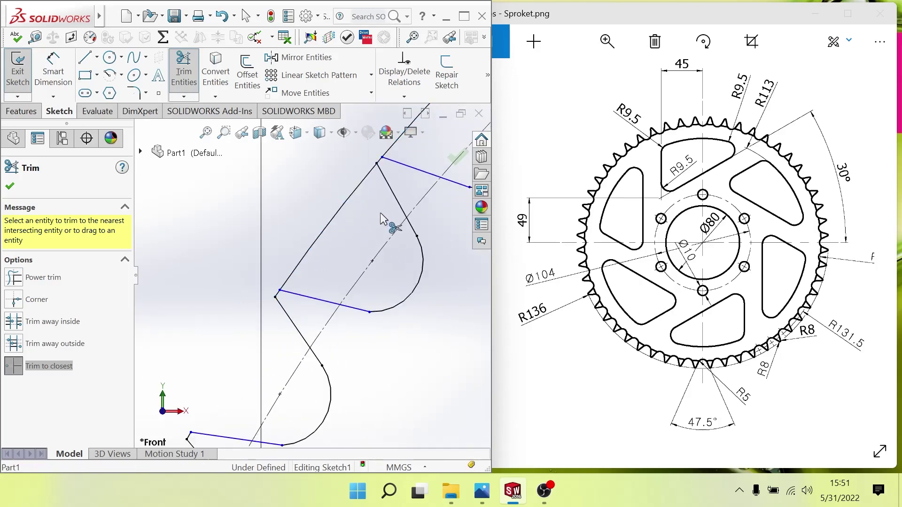
pyautogui.scroll(1, 384, 220)
pyautogui.scroll(2, 354, 196)
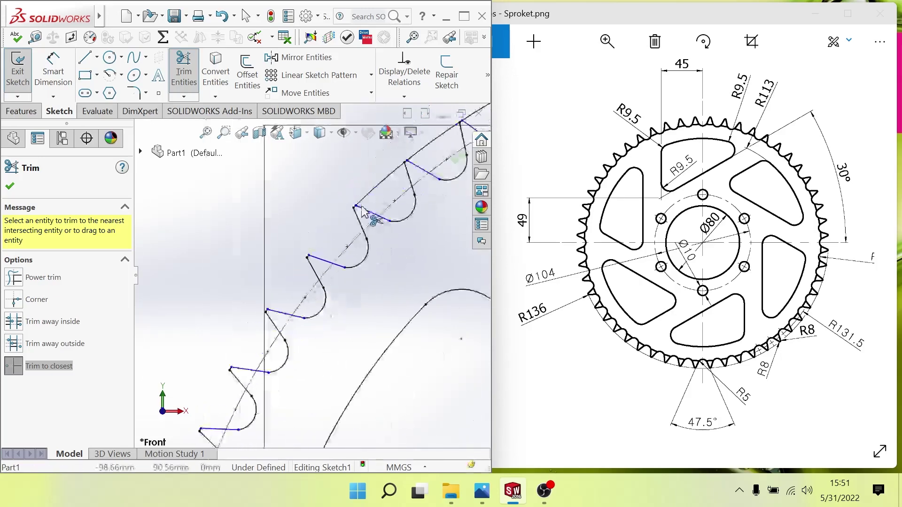
pyautogui.scroll(-2, 373, 200)
pyautogui.scroll(2, 383, 202)
pyautogui.scroll(-2, 390, 205)
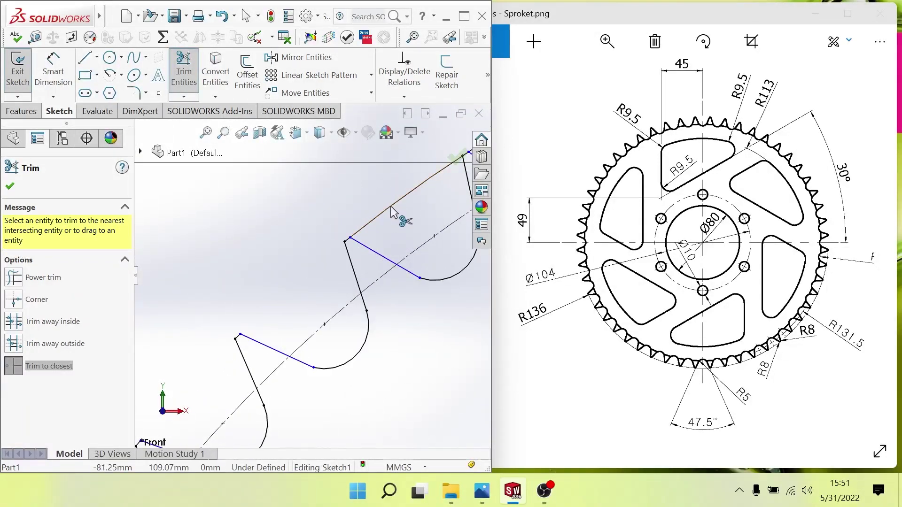
pyautogui.scroll(1, 397, 214)
pyautogui.scroll(-1, 396, 217)
pyautogui.scroll(-2, 396, 217)
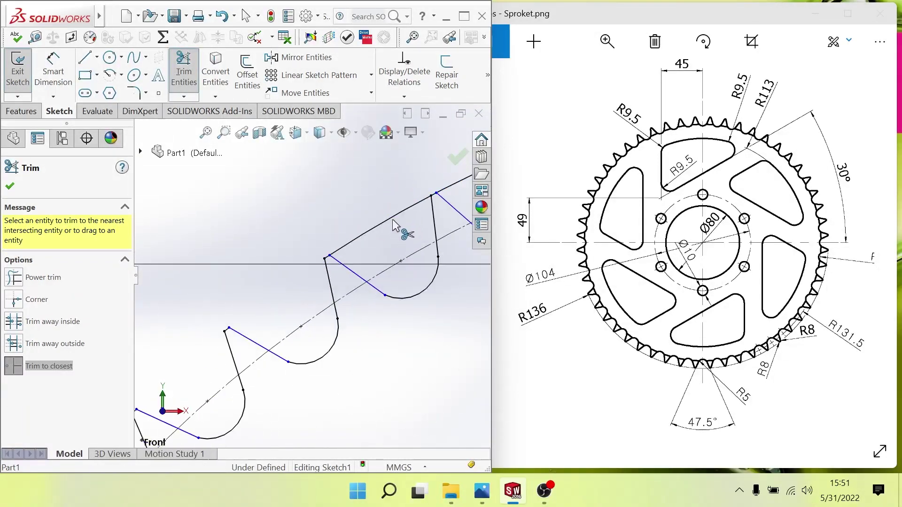
pyautogui.scroll(2, 392, 223)
pyautogui.scroll(-1, 396, 230)
pyautogui.scroll(1, 393, 235)
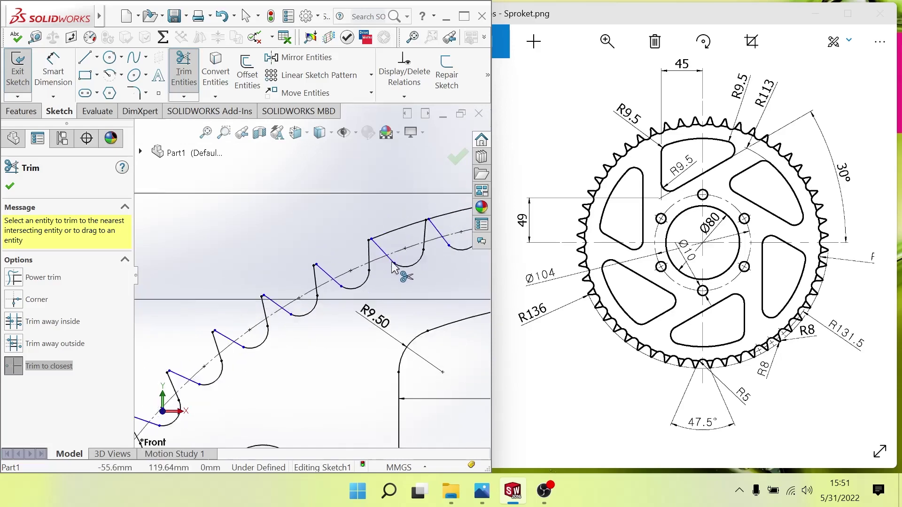
pyautogui.scroll(-2, 463, 242)
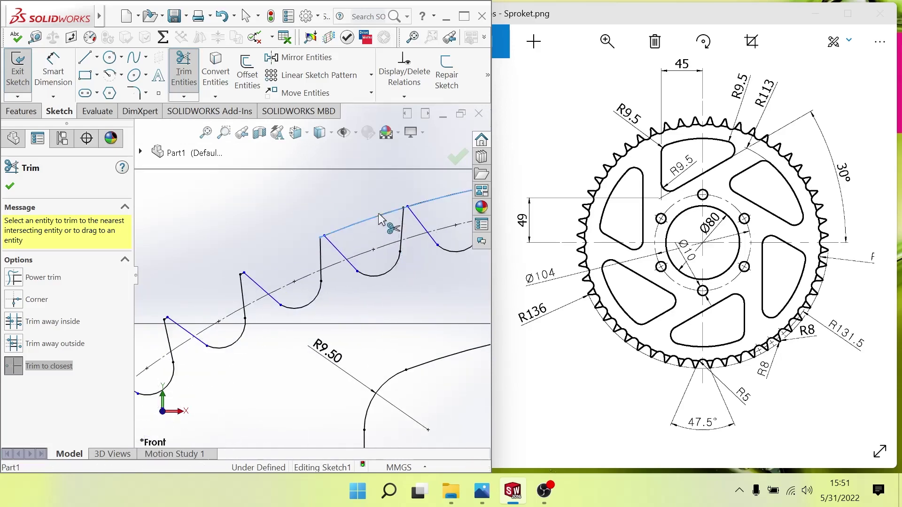
pyautogui.click(380, 218)
# Trim the three arc pieces on either side of the centre tooth
pyautogui.scroll(-1, 423, 225)
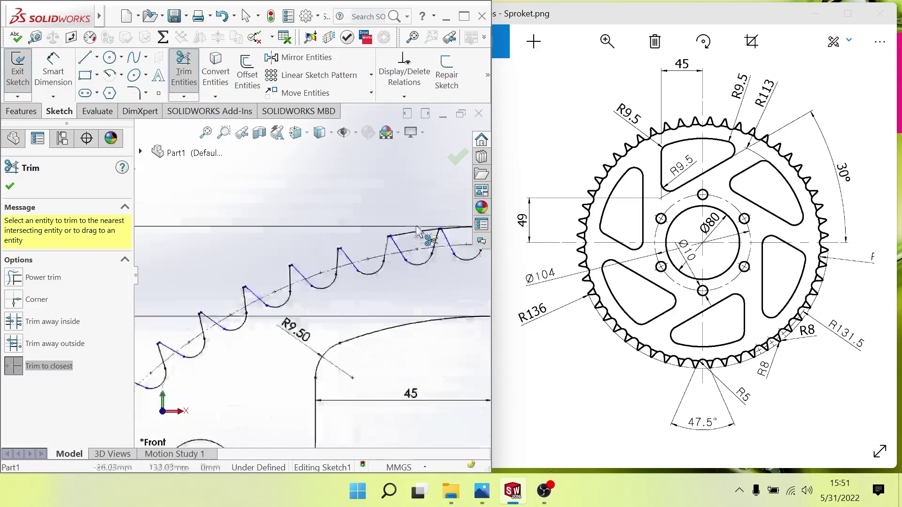
pyautogui.scroll(-1, 408, 249)
pyautogui.scroll(3, 409, 263)
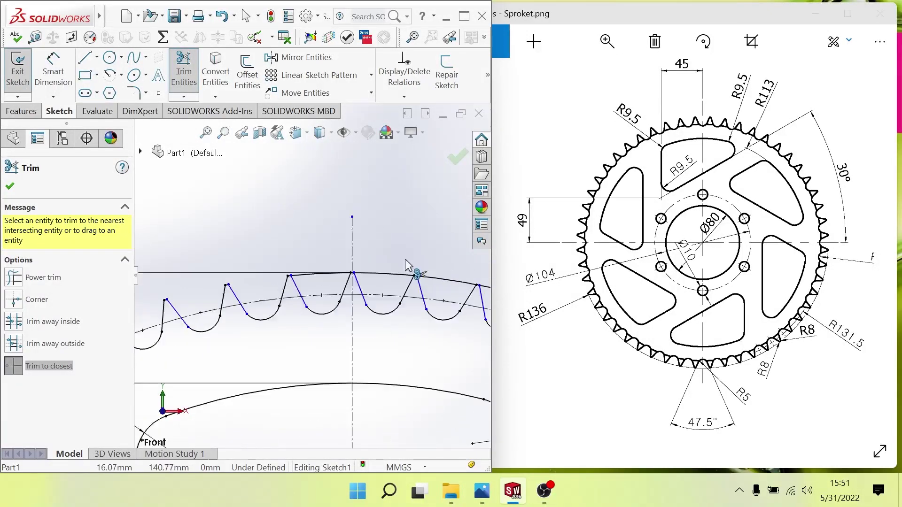
pyautogui.scroll(-3, 321, 291)
pyautogui.click(308, 283)
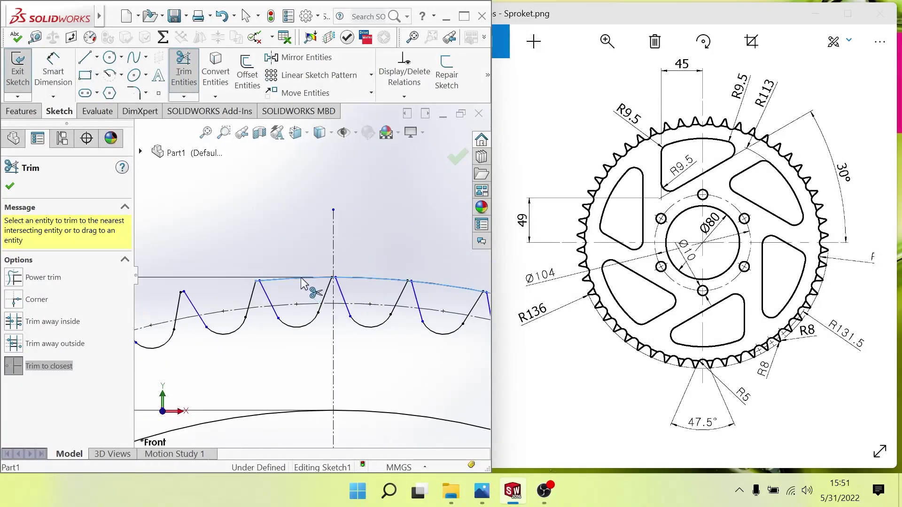
pyautogui.click(364, 281)
pyautogui.click(428, 285)
pyautogui.scroll(1, 376, 294)
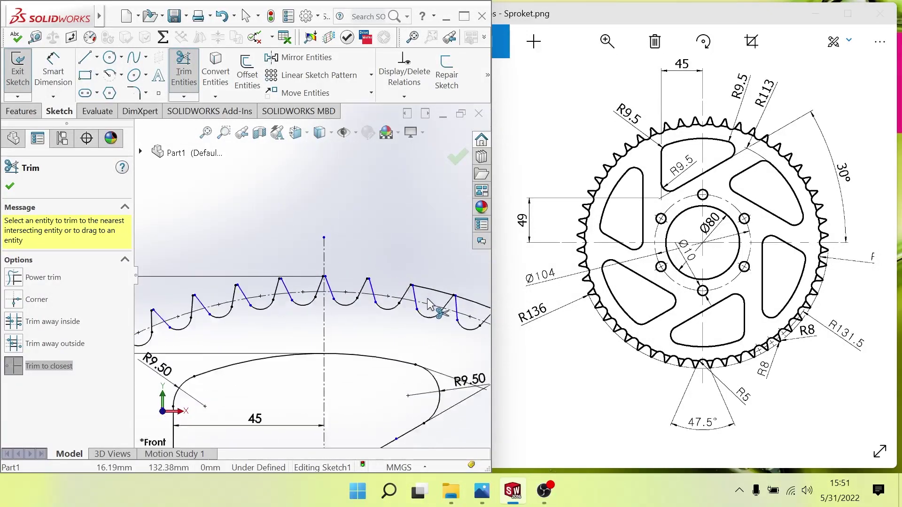
pyautogui.scroll(1, 360, 298)
# Trim four outer arcs between the upper-right tooth tips
pyautogui.click(346, 275)
pyautogui.click(395, 283)
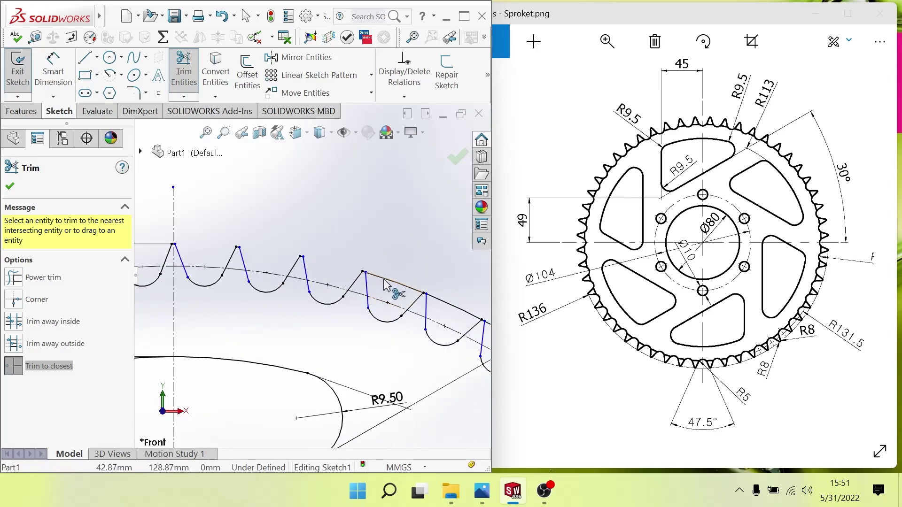
pyautogui.click(446, 305)
pyautogui.scroll(2, 422, 309)
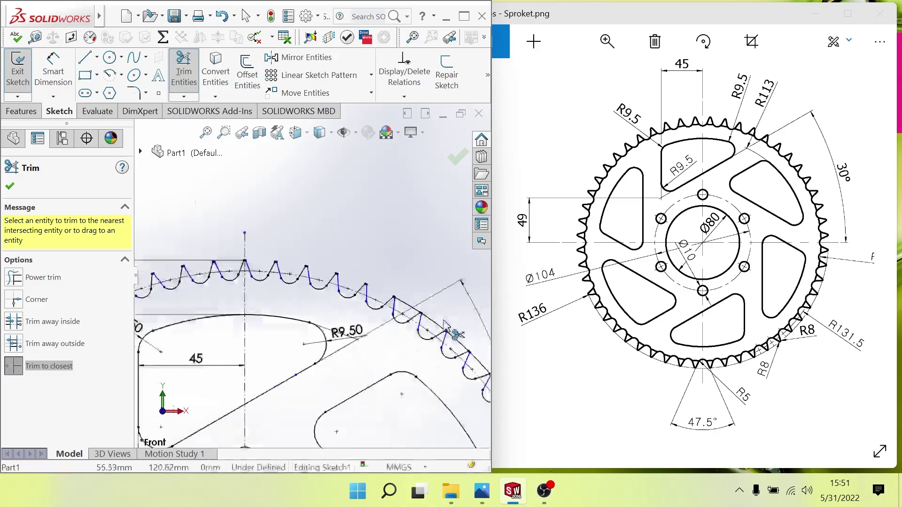
pyautogui.scroll(-2, 381, 300)
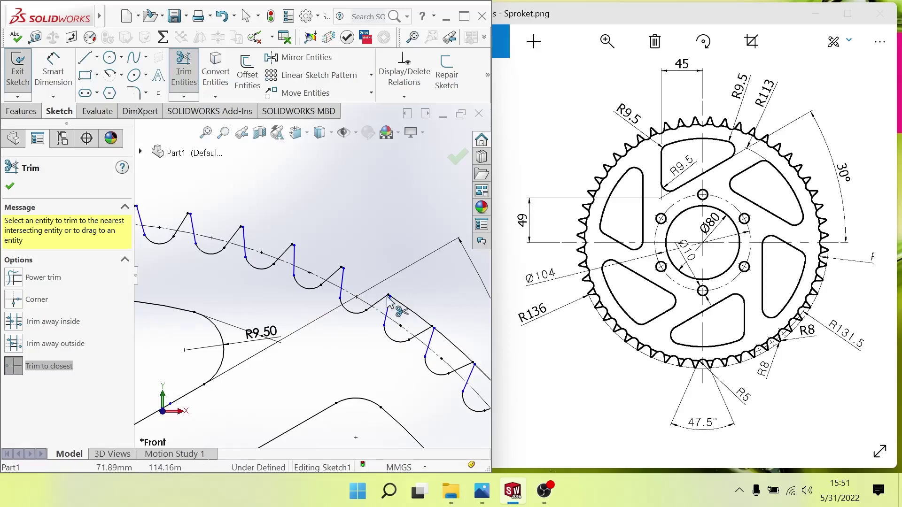
pyautogui.scroll(-2, 398, 322)
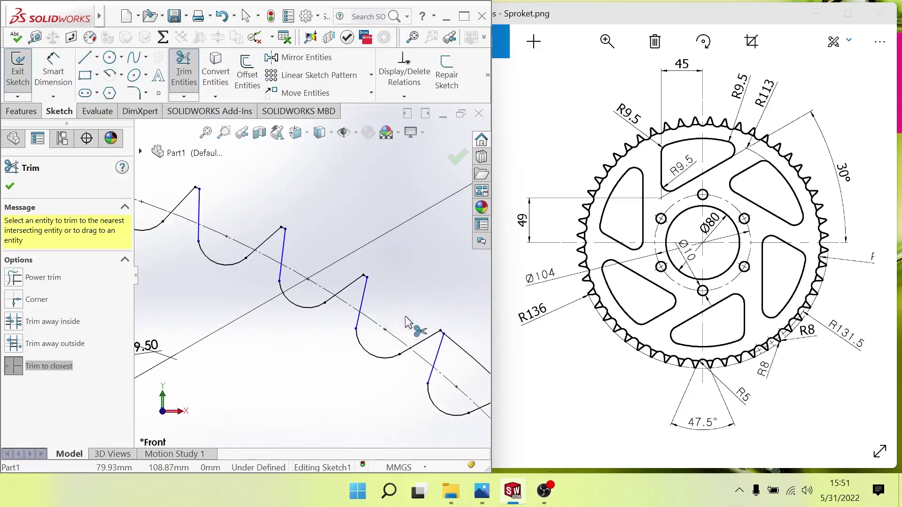
pyautogui.scroll(3, 409, 315)
pyautogui.scroll(-2, 375, 308)
pyautogui.click(370, 299)
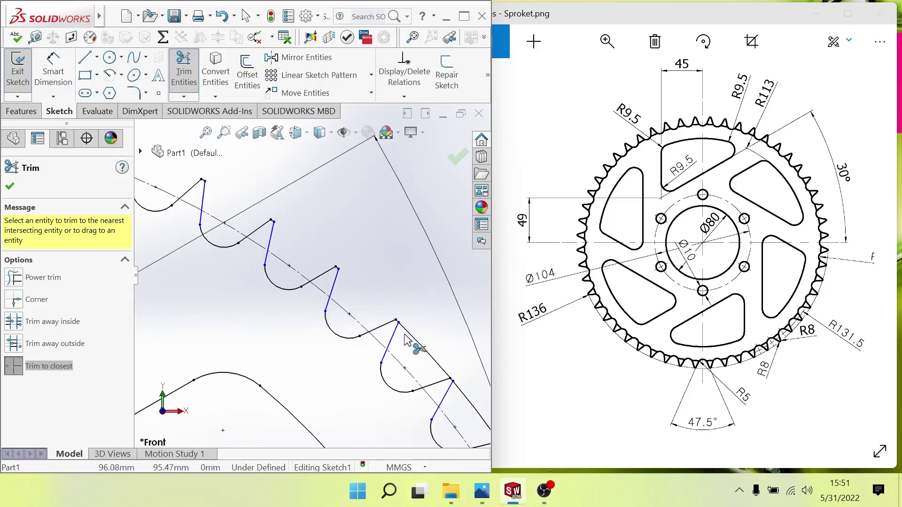
pyautogui.scroll(3, 358, 397)
pyautogui.scroll(-3, 409, 300)
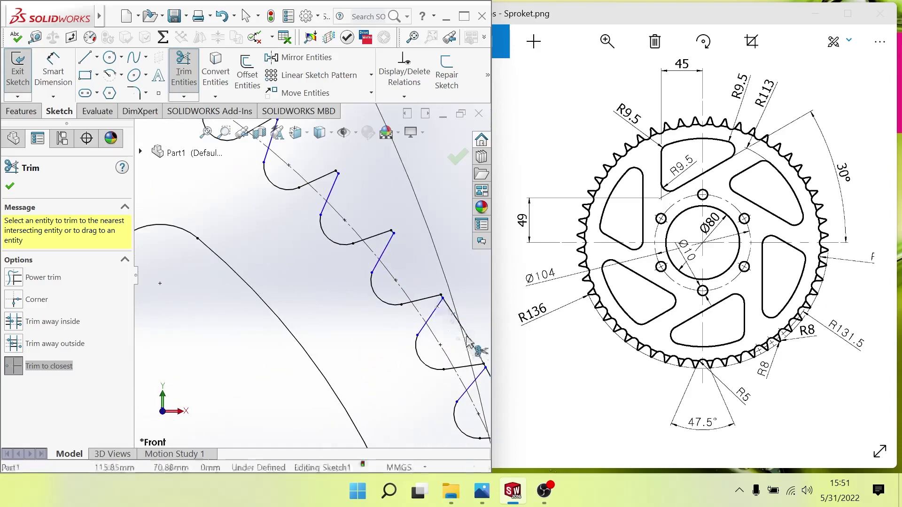
pyautogui.scroll(-2, 425, 355)
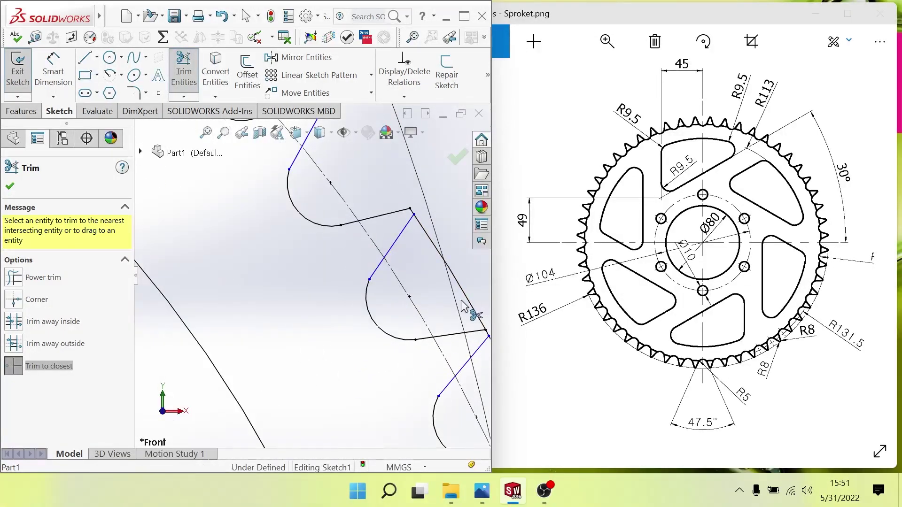
# Trim the outer-circle arcs between the first few tooth tips
pyautogui.click(438, 255)
pyautogui.scroll(2, 398, 324)
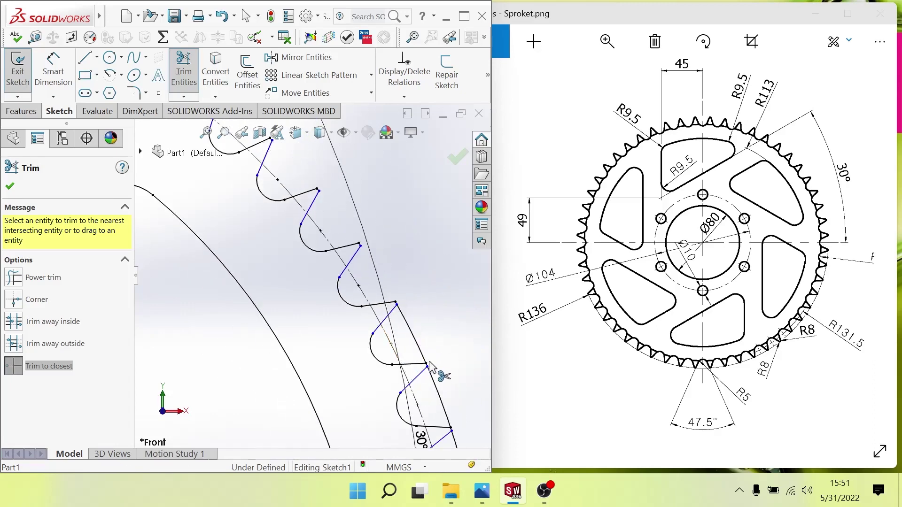
pyautogui.keyDown('ctrl'); pyautogui.moveTo(373, 405); pyautogui.dragTo(294, 241, button='middle'); pyautogui.keyUp('ctrl')
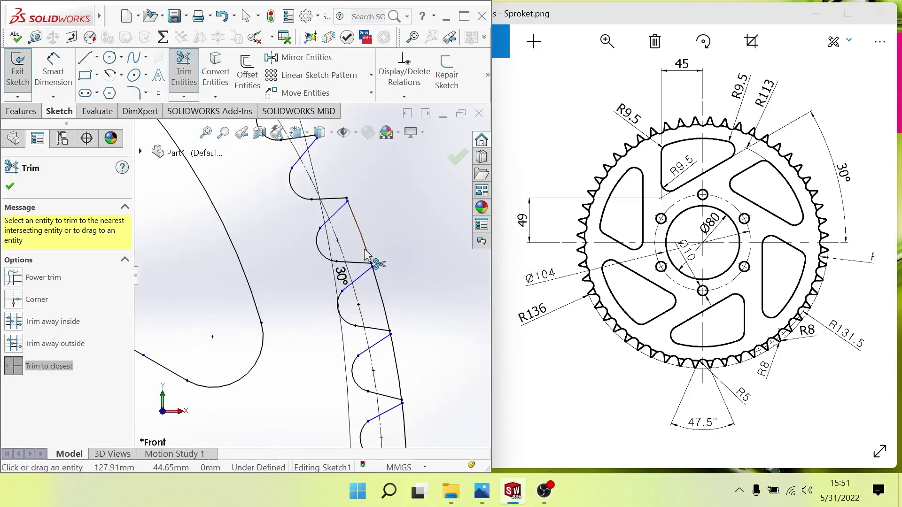
pyautogui.click(381, 299)
pyautogui.click(395, 366)
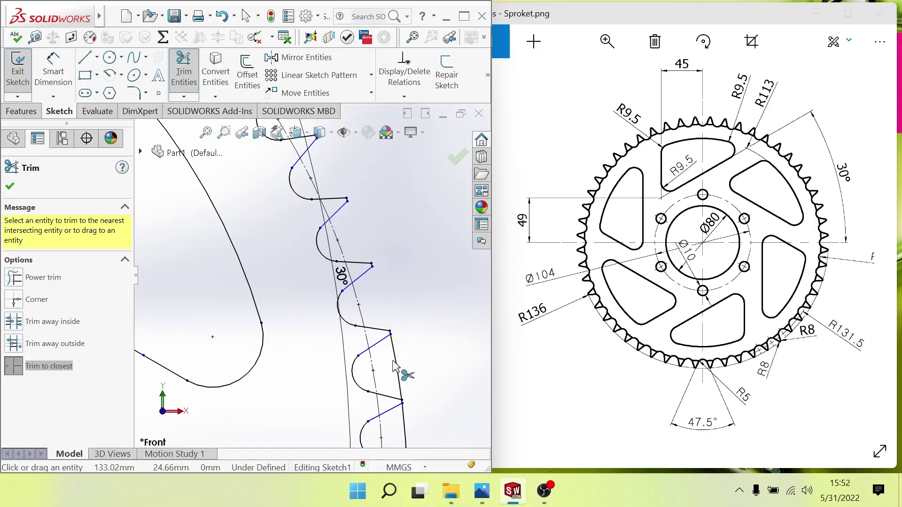
pyautogui.scroll(3, 396, 396)
pyautogui.scroll(-3, 395, 397)
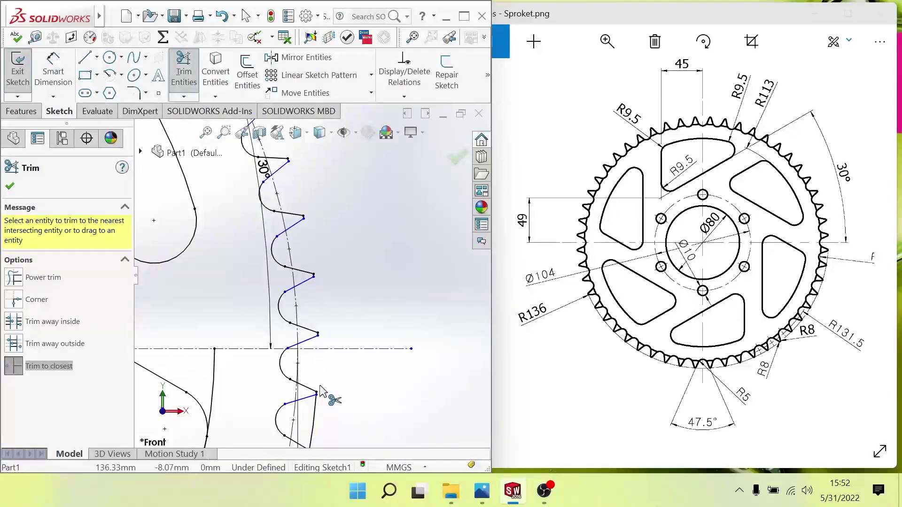
pyautogui.keyDown('ctrl'); pyautogui.moveTo(322, 393); pyautogui.dragTo(290, 321, button='middle'); pyautogui.keyUp('ctrl')
# Trim the outer arcs between the tooth tips along the lower sprocket
pyautogui.click(301, 267)
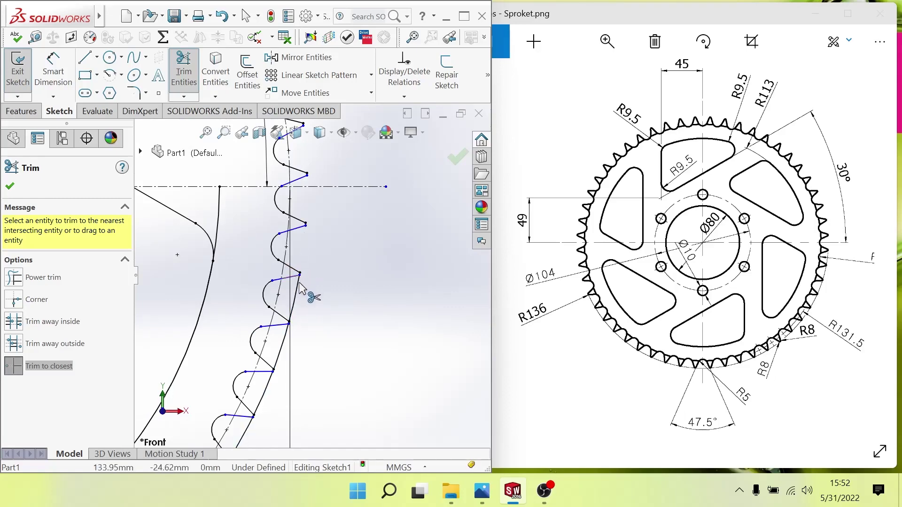
pyautogui.click(299, 293)
pyautogui.click(284, 339)
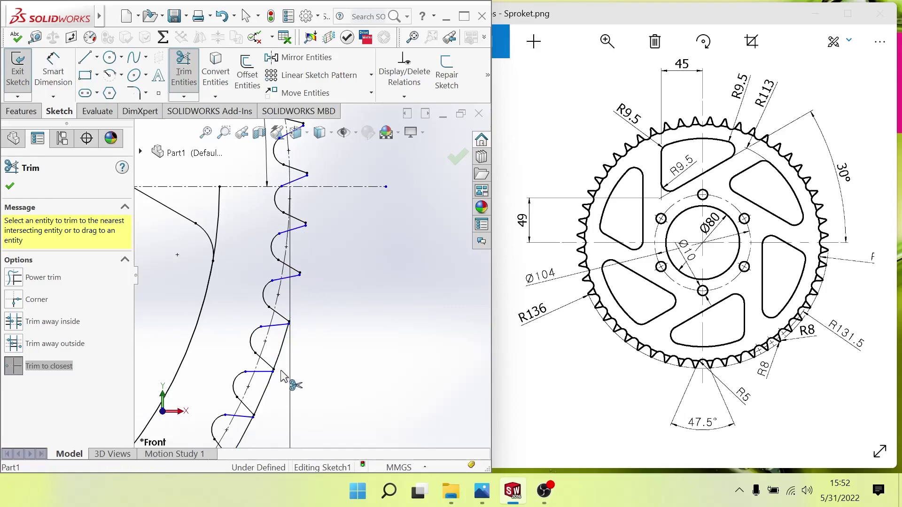
pyautogui.keyDown('ctrl'); pyautogui.moveTo(298, 382); pyautogui.dragTo(312, 255, button='middle'); pyautogui.keyUp('ctrl')
pyautogui.click(318, 229)
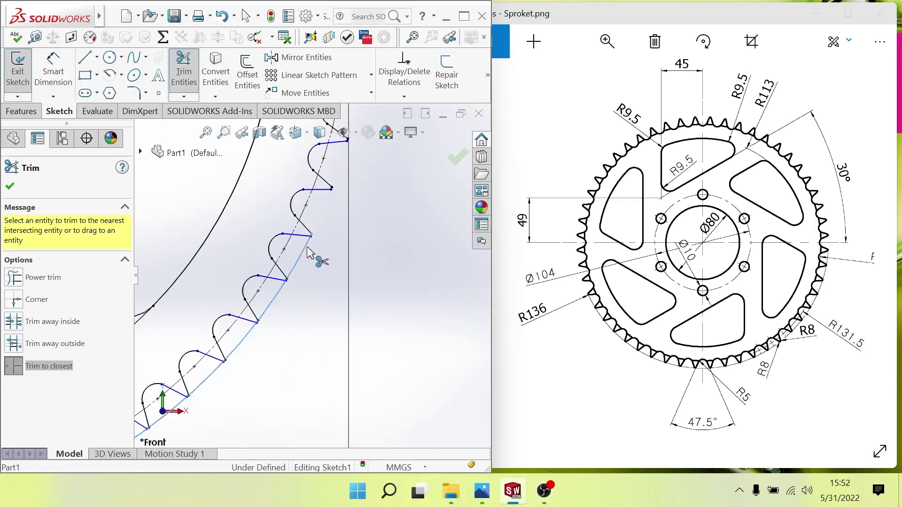
pyautogui.click(276, 300)
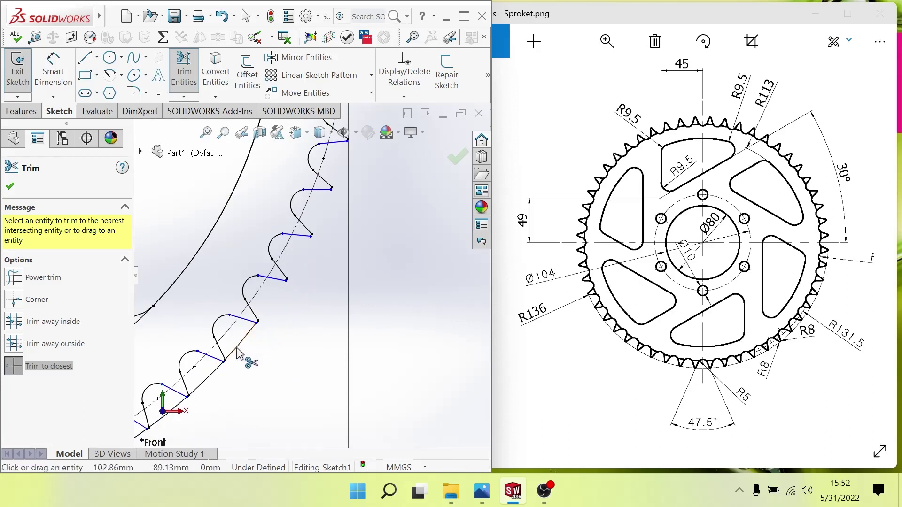
pyautogui.click(240, 341)
pyautogui.click(206, 378)
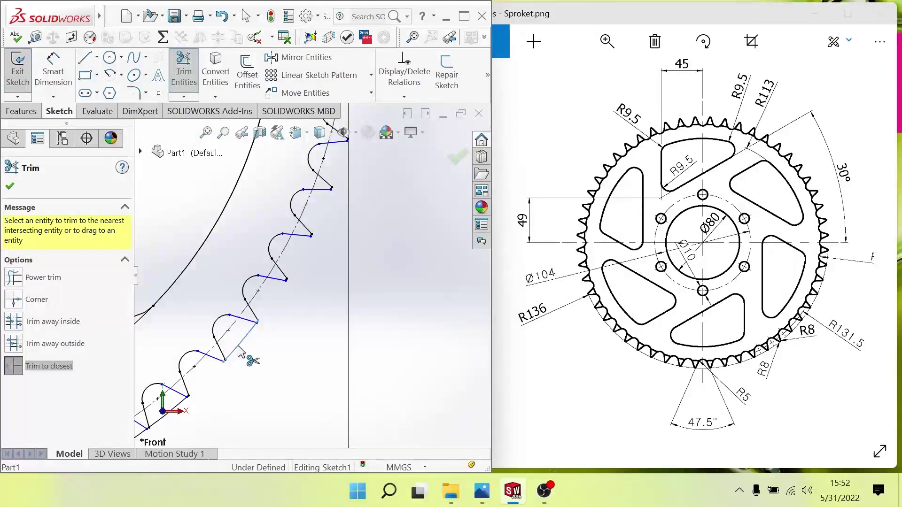
# Trim the circle arcs between adjacent tooth bases around the ring
pyautogui.scroll(4, 189, 403)
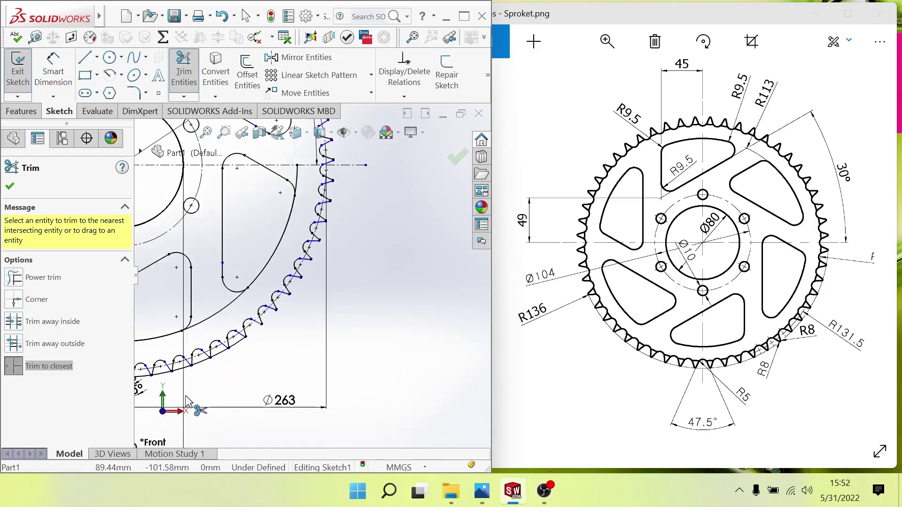
pyautogui.scroll(3, 175, 350)
pyautogui.scroll(-3, 305, 306)
pyautogui.scroll(-2, 328, 291)
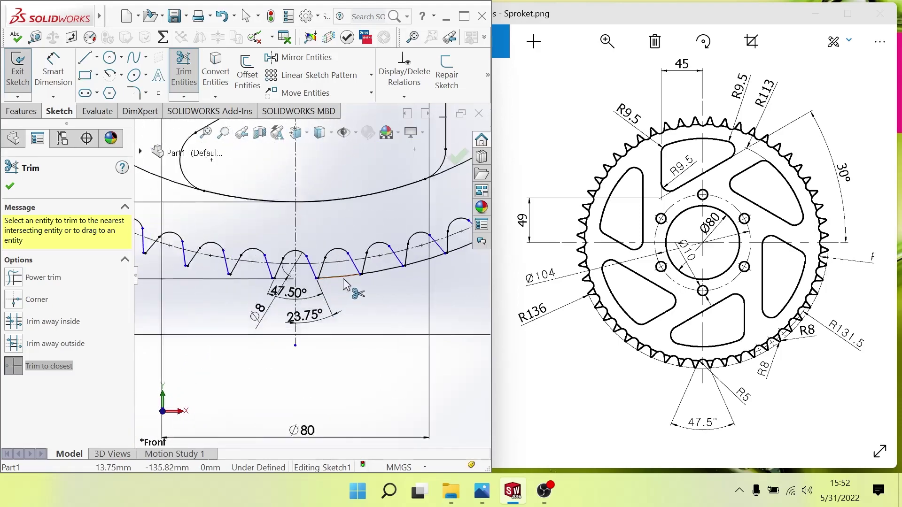
pyautogui.scroll(-1, 345, 281)
pyautogui.click(345, 280)
pyautogui.click(386, 273)
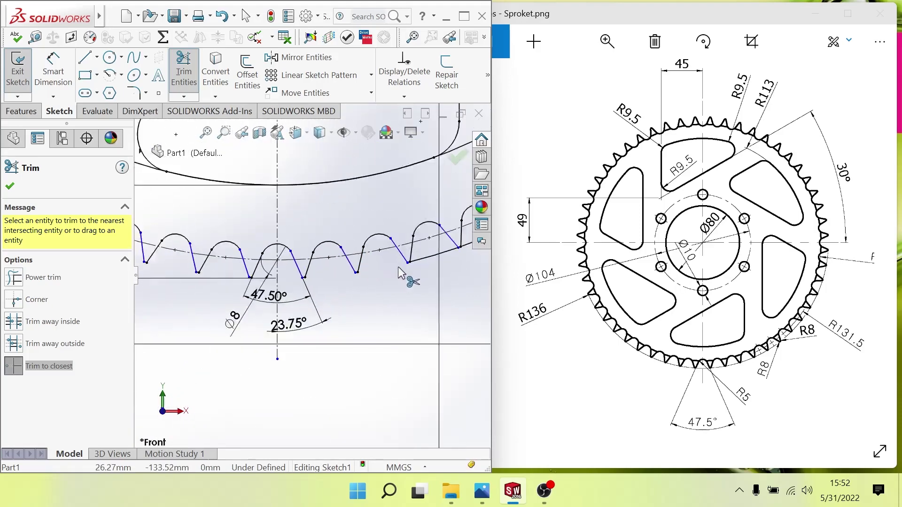
pyautogui.hotkey('ctrl', 'Left')
pyautogui.hotkey('ctrl', 'Left')
pyautogui.hotkey('ctrl', 'Left')
pyautogui.click(391, 249)
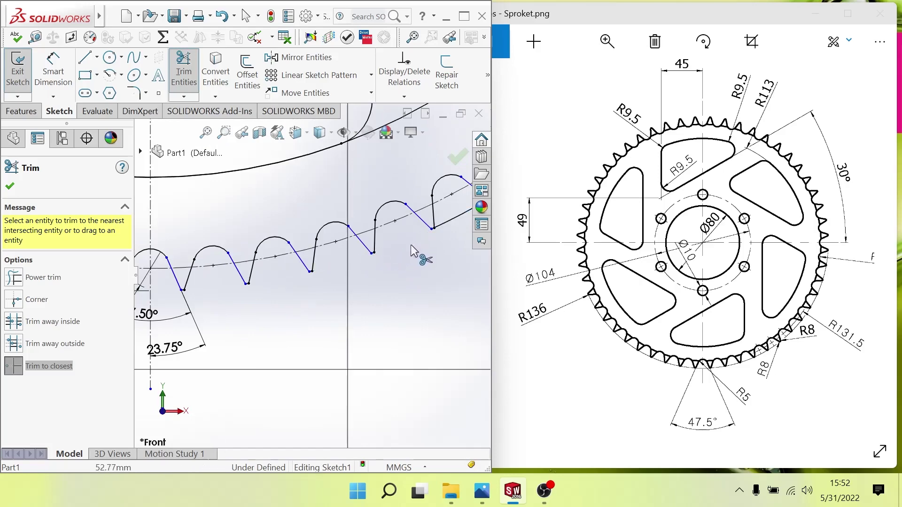
pyautogui.hotkey('ctrl', 'Left')
pyautogui.hotkey('ctrl', 'Left')
pyautogui.hotkey('ctrl', 'Left')
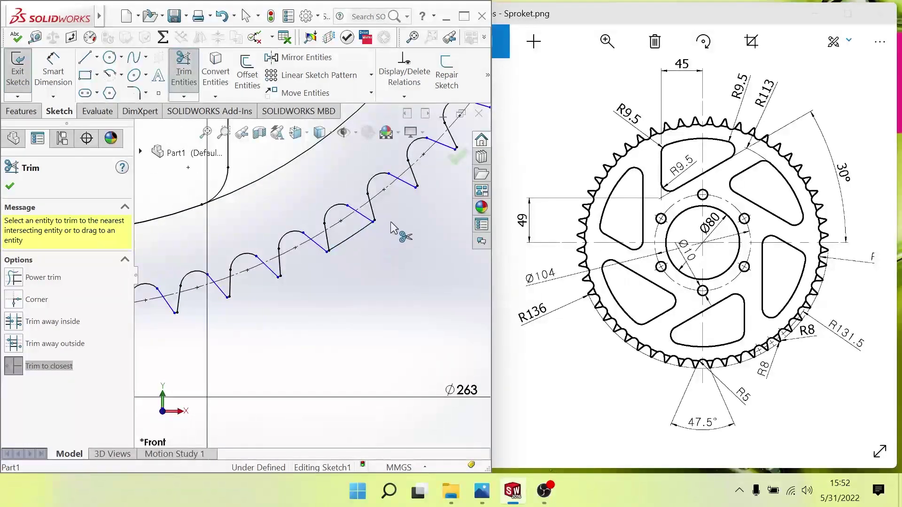
# Zoom out to show the whole trimmed sprocket sketch
pyautogui.scroll(3, 369, 247)
pyautogui.scroll(1, 369, 247)
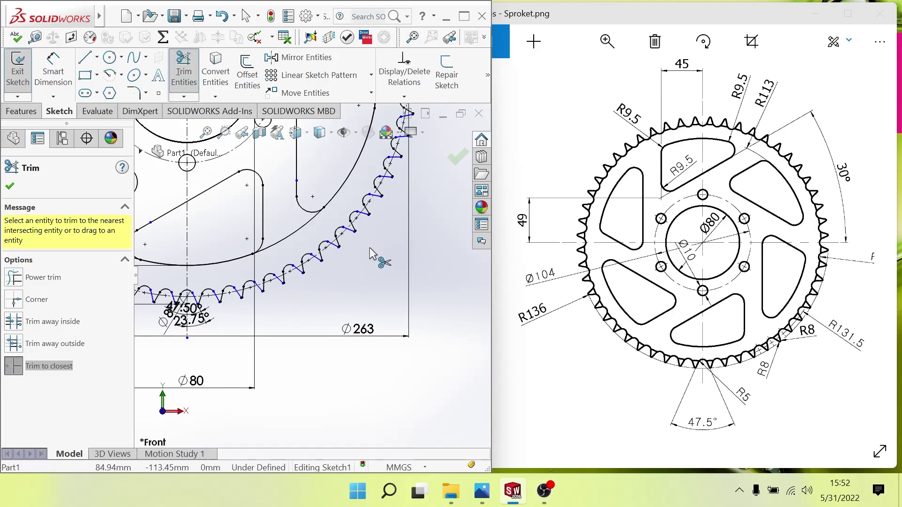
pyautogui.scroll(-3, 295, 279)
pyautogui.scroll(-2, 296, 281)
pyautogui.scroll(-1, 295, 281)
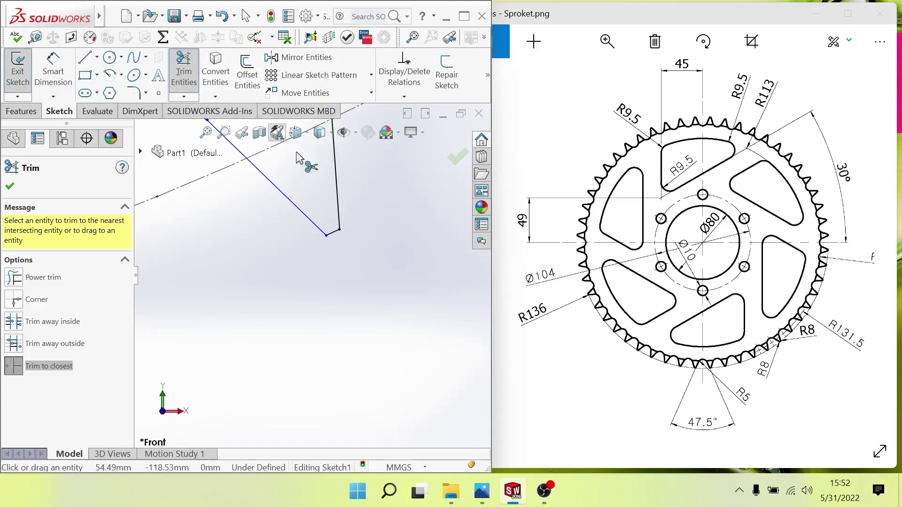
pyautogui.scroll(3, 328, 235)
pyautogui.scroll(3, 325, 274)
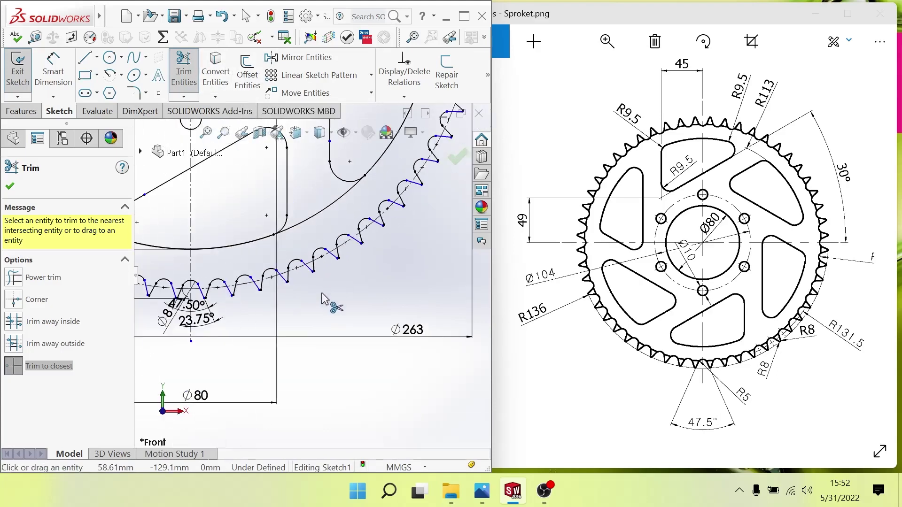
pyautogui.scroll(2, 305, 253)
pyautogui.scroll(2, 291, 239)
pyautogui.scroll(1, 284, 231)
pyautogui.scroll(2, 283, 230)
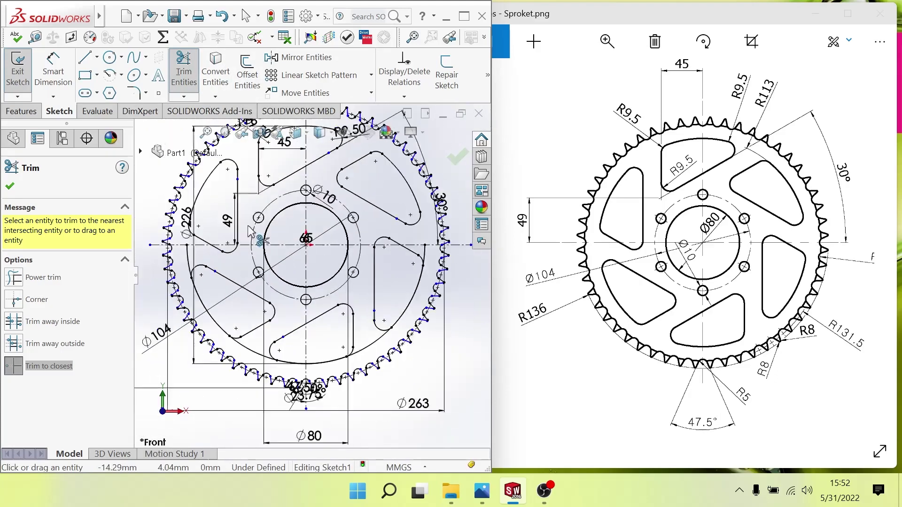
pyautogui.scroll(1, 283, 230)
# Extrude Sketch1-Region 10 mm Mid Plane to create Boss-Extrude1, the solid sprocket
pyautogui.click(10, 186)
pyautogui.click(21, 111)
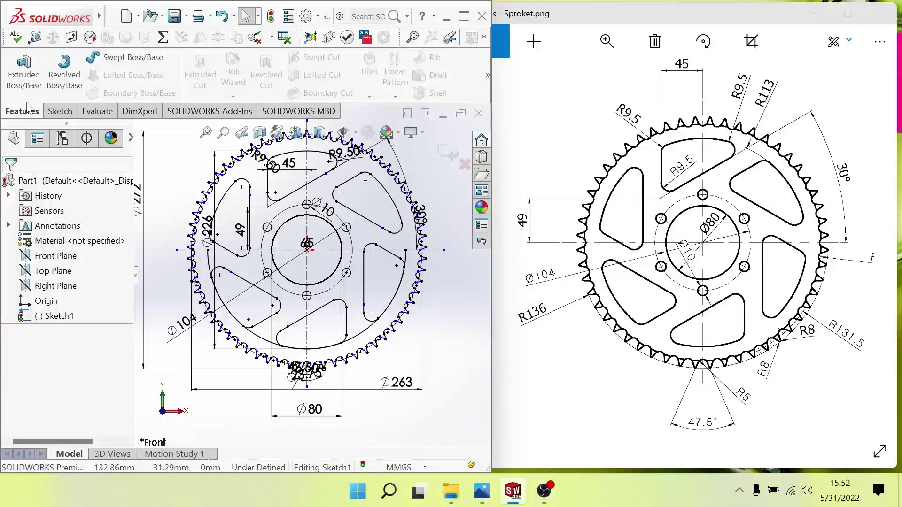
pyautogui.click(23, 73)
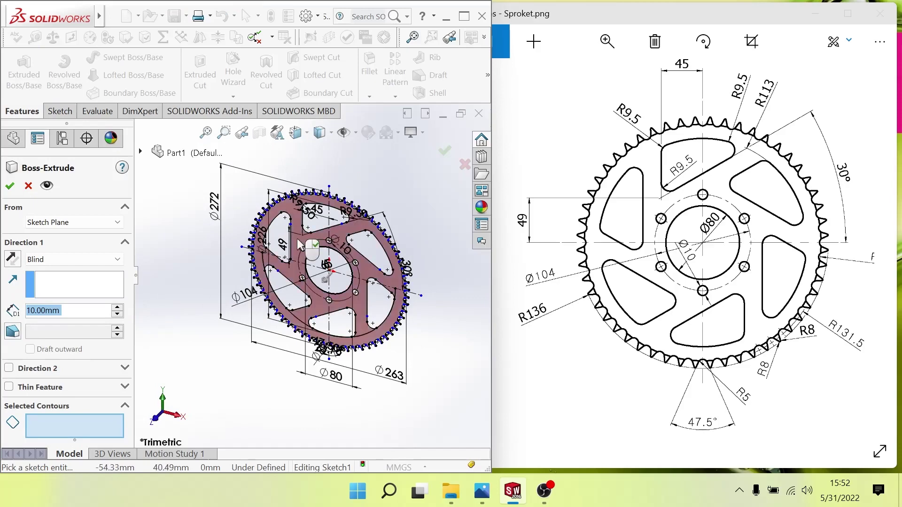
pyautogui.click(310, 236)
pyautogui.scroll(-1, 311, 235)
pyautogui.scroll(-3, 311, 234)
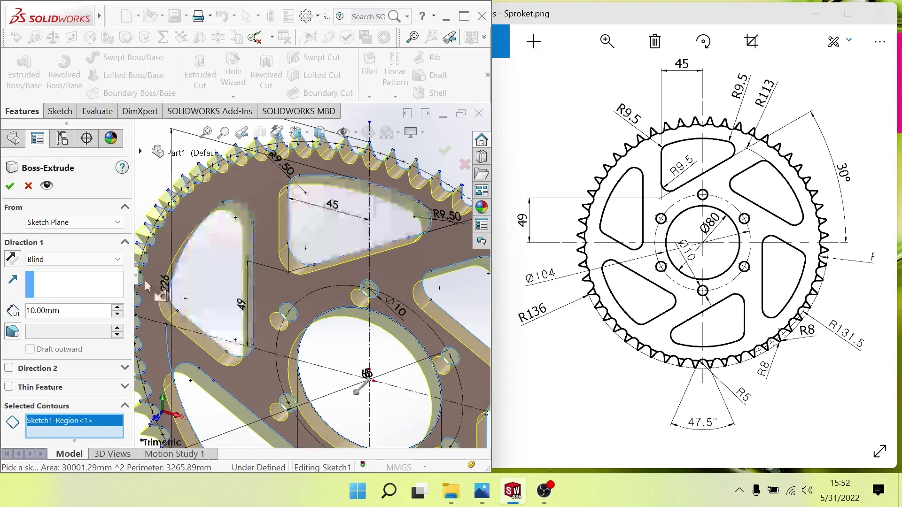
pyautogui.click(113, 260)
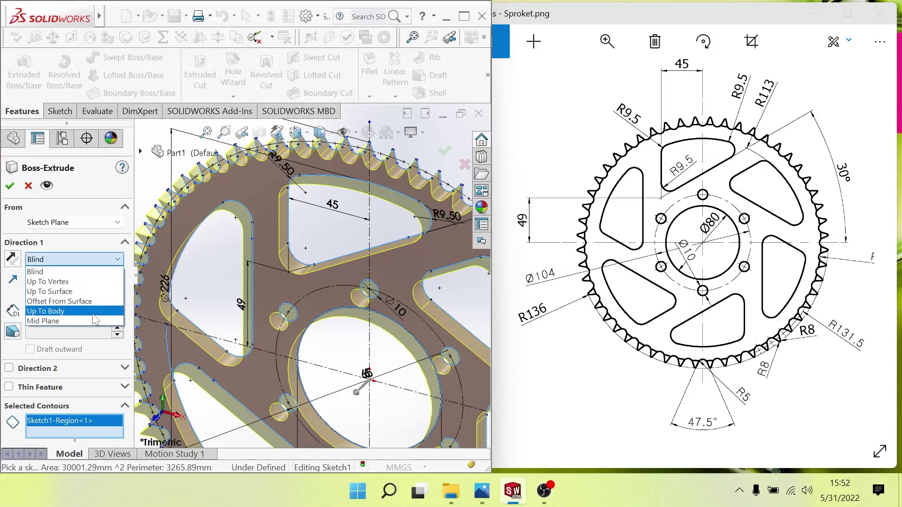
pyautogui.click(91, 317)
pyautogui.press('f')
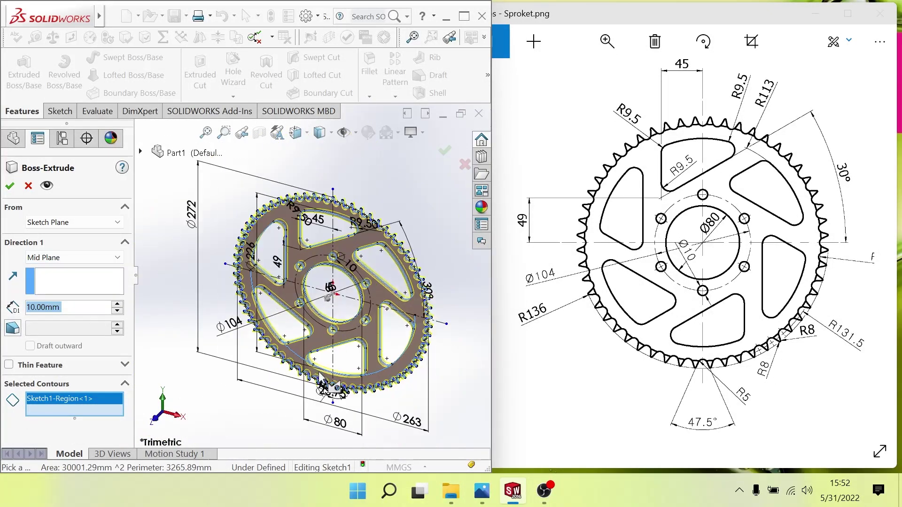
pyautogui.click(10, 186)
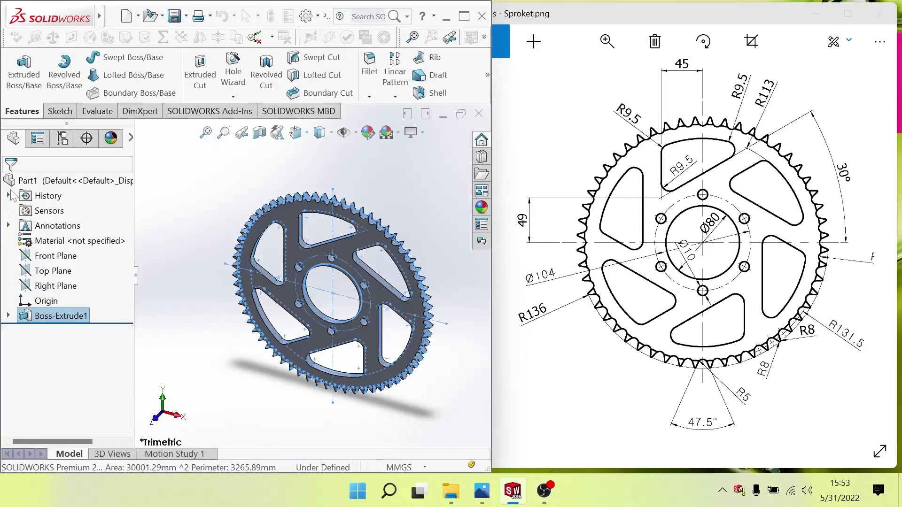
pyautogui.scroll(3, 308, 324)
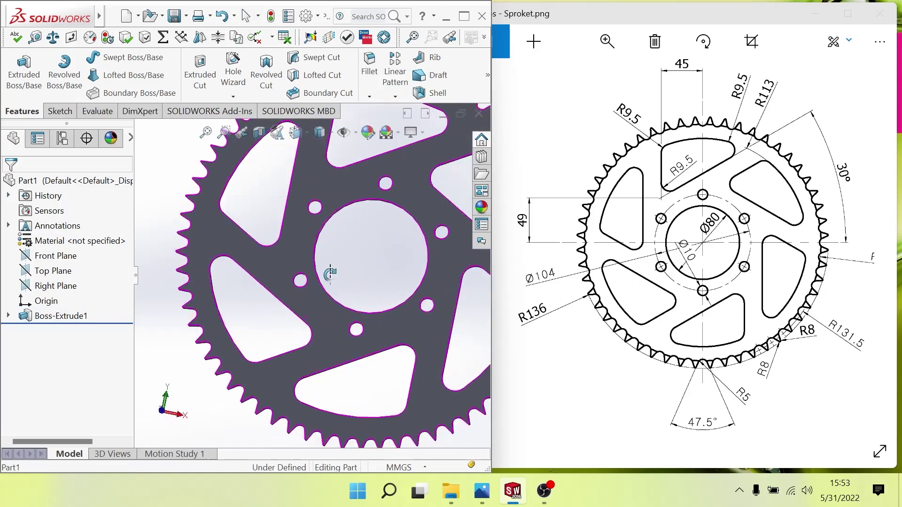
pyautogui.moveTo(308, 324); pyautogui.dragTo(185, 377, button='middle')
pyautogui.scroll(-5, 282, 309)
pyautogui.moveTo(282, 309)
pyautogui.mouseDown(button='middle')
pyautogui.moveTo(337, 273)
pyautogui.moveTo(317, 219)
pyautogui.mouseUp(button='middle')
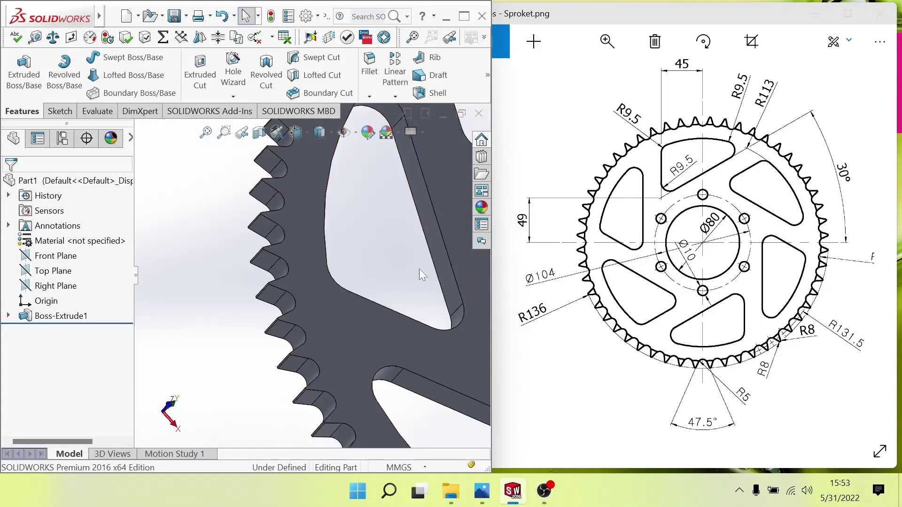
pyautogui.scroll(-2, 277, 245)
pyautogui.scroll(-1, 277, 244)
pyautogui.click(273, 244)
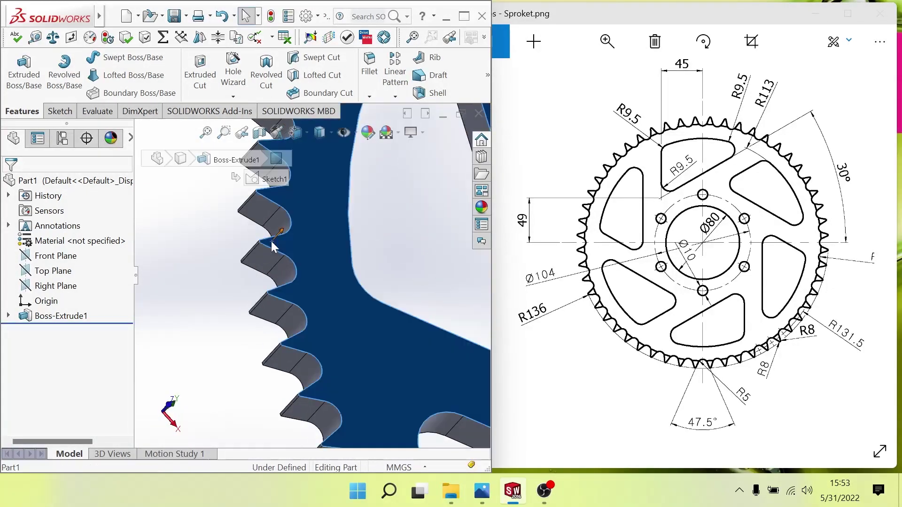
pyautogui.click(213, 260)
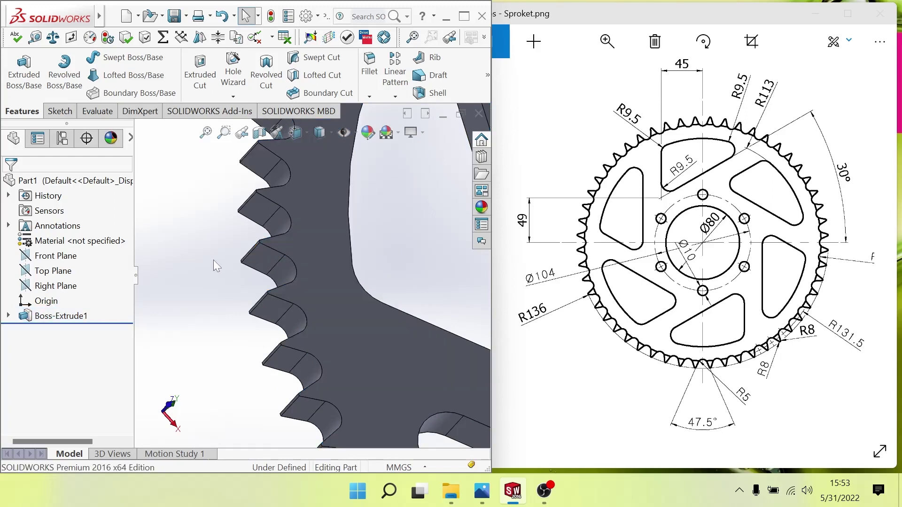
pyautogui.scroll(-2, 278, 242)
pyautogui.scroll(-2, 250, 251)
pyautogui.scroll(-2, 221, 227)
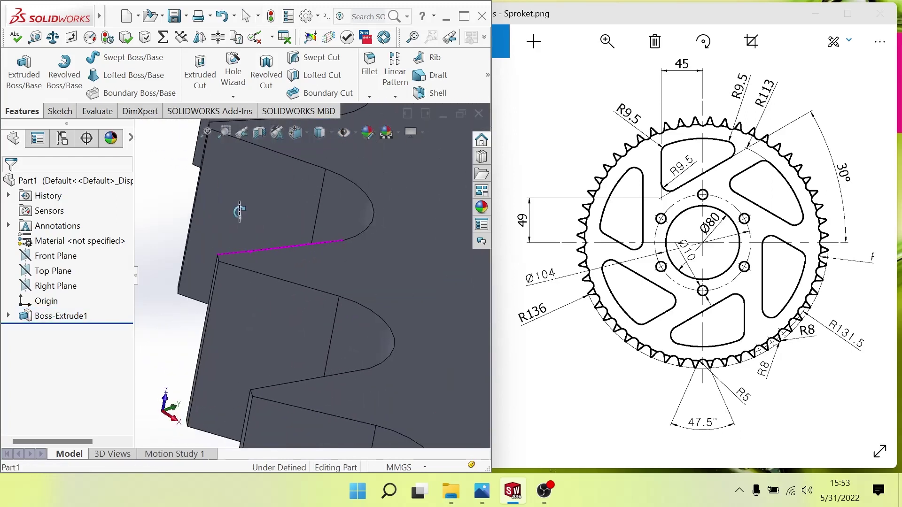
pyautogui.moveTo(221, 227)
pyautogui.mouseDown(button='middle')
pyautogui.moveTo(225, 245)
pyautogui.moveTo(223, 153)
pyautogui.mouseUp(button='middle')
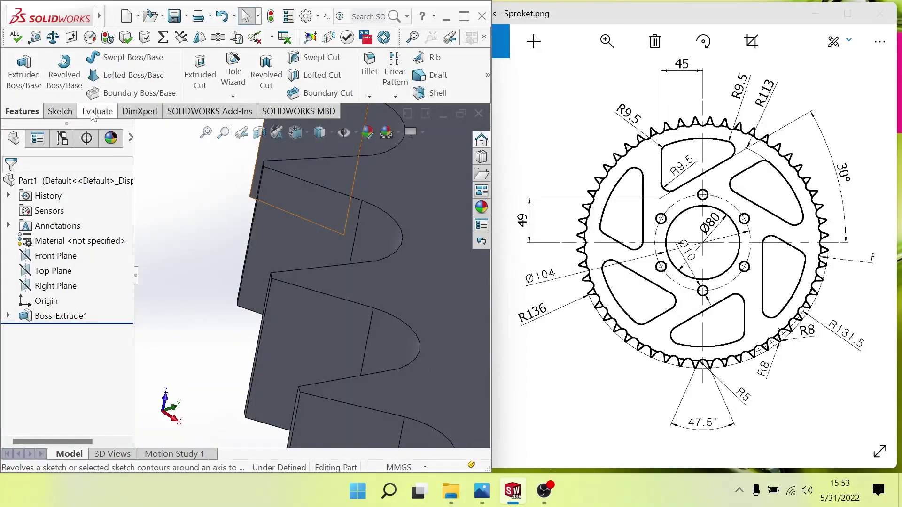
pyautogui.click(370, 85)
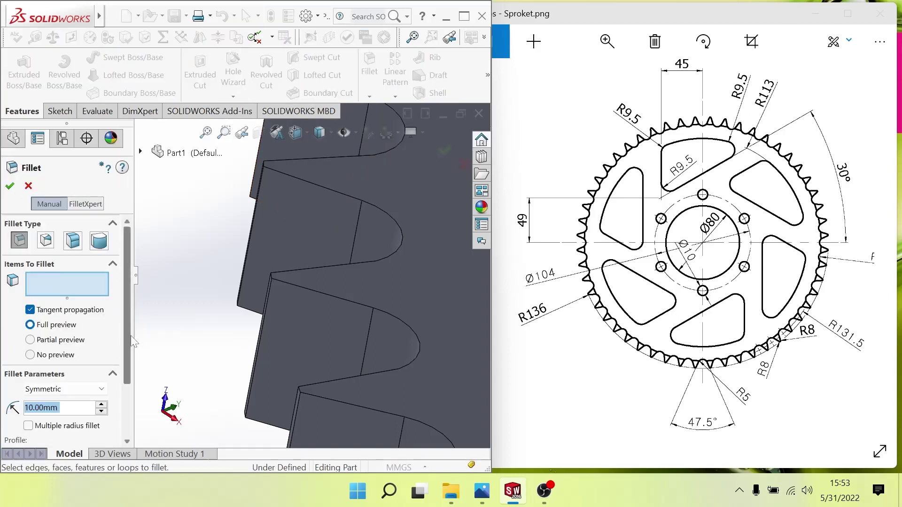
pyautogui.moveTo(127, 326); pyautogui.dragTo(125, 373)
pyautogui.scroll(-3, 272, 280)
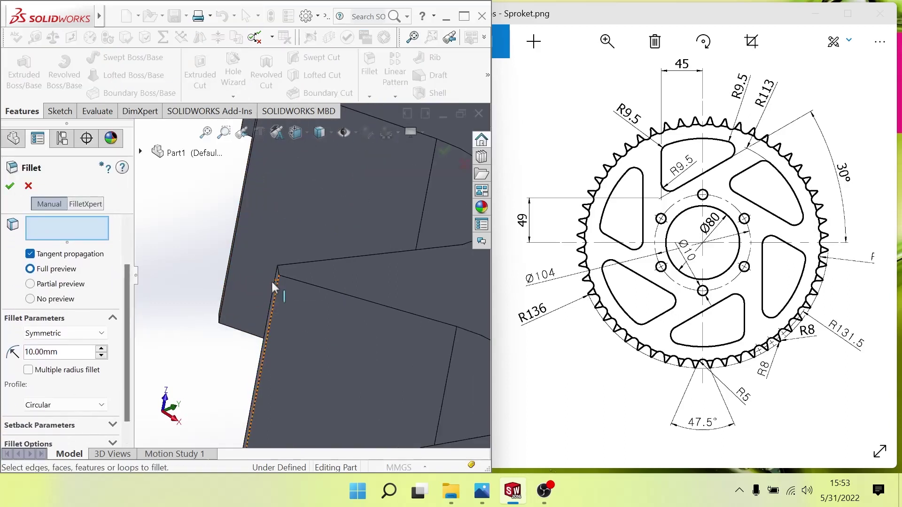
pyautogui.scroll(-3, 277, 284)
pyautogui.click(281, 284)
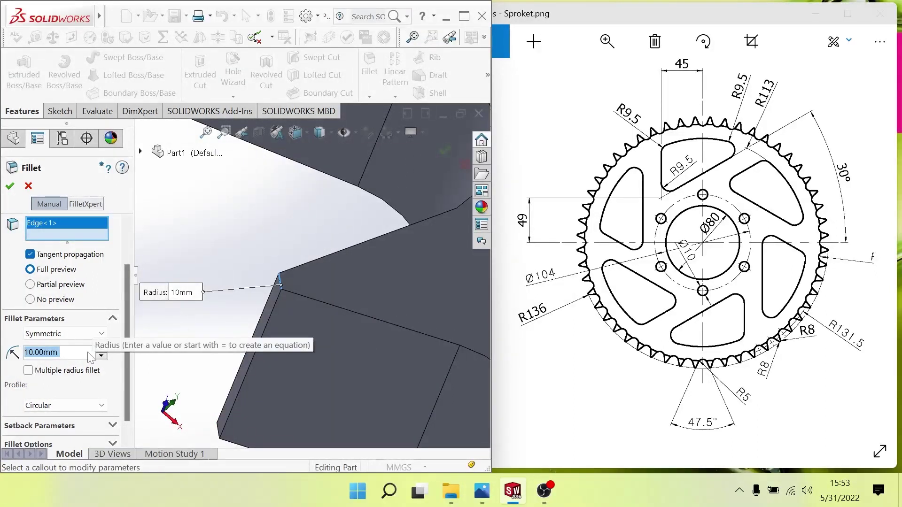
pyautogui.write('8')
pyautogui.press('Return')
pyautogui.scroll(4, 159, 346)
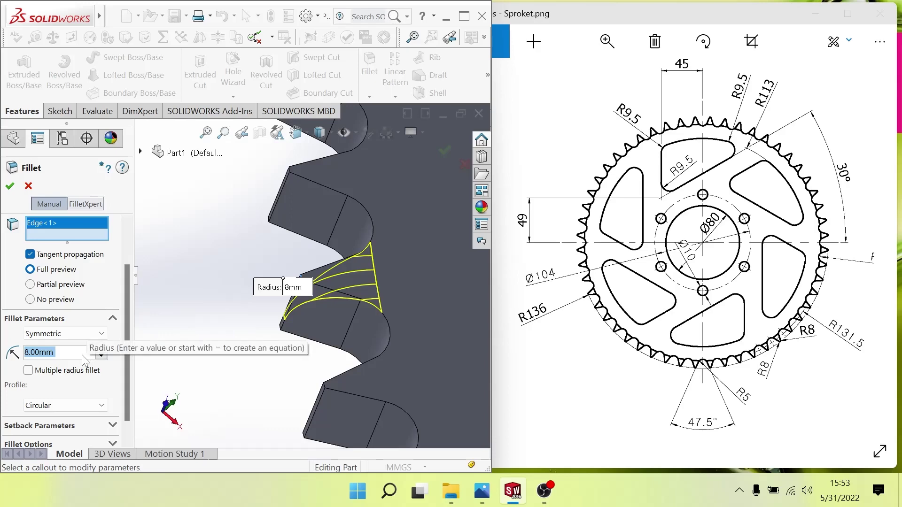
pyautogui.moveTo(240, 318); pyautogui.dragTo(239, 295, button='middle')
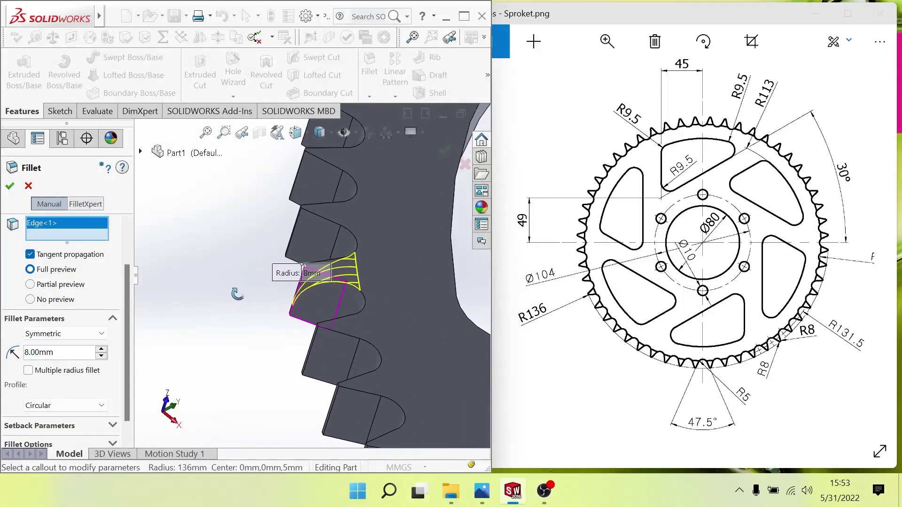
pyautogui.click(54, 353)
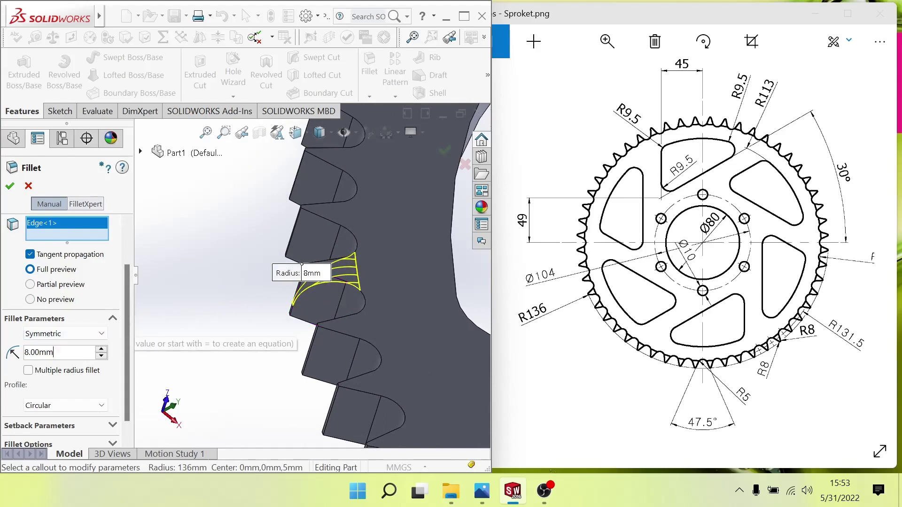
pyautogui.write('4')
pyautogui.press('Return')
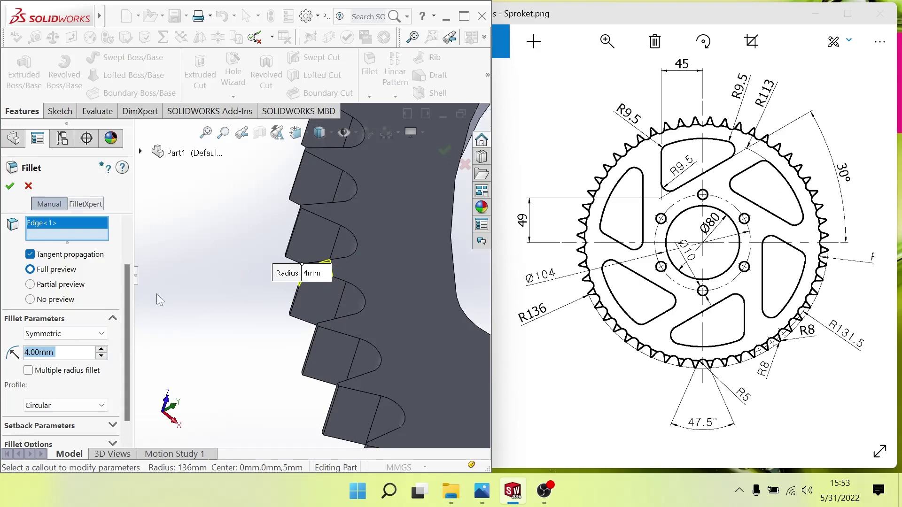
pyautogui.moveTo(128, 323)
pyautogui.mouseDown()
pyautogui.moveTo(125, 300)
pyautogui.moveTo(123, 378)
pyautogui.mouseUp()
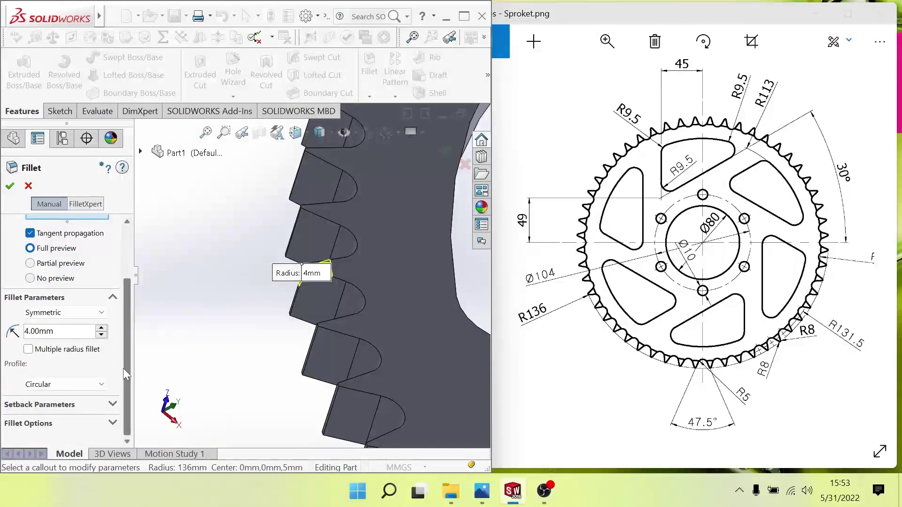
pyautogui.moveTo(123, 337)
pyautogui.mouseDown()
pyautogui.moveTo(131, 280)
pyautogui.moveTo(139, 361)
pyautogui.mouseUp()
pyautogui.click(115, 407)
pyautogui.moveTo(128, 365); pyautogui.dragTo(128, 277)
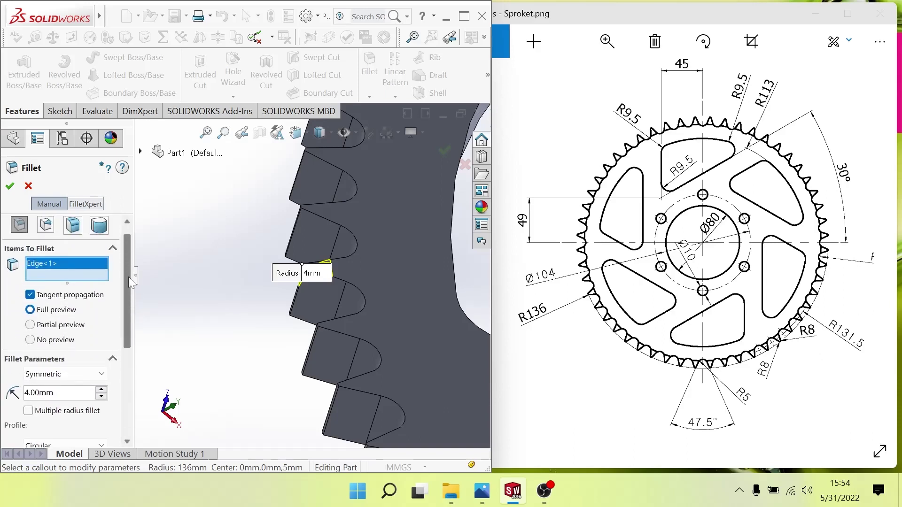
pyautogui.click(28, 186)
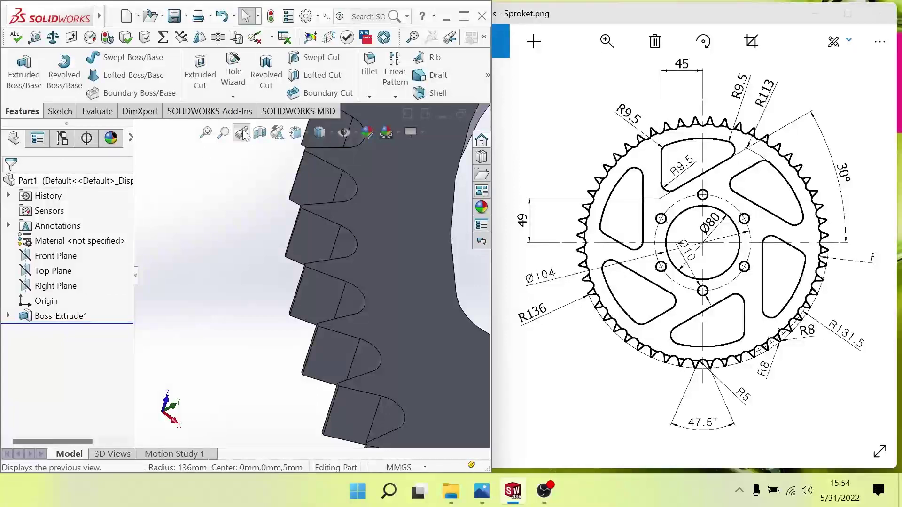
# Chamfer one tooth edge, setting the distance to 4 mm after trying 8 mm
pyautogui.click(369, 97)
pyautogui.click(383, 126)
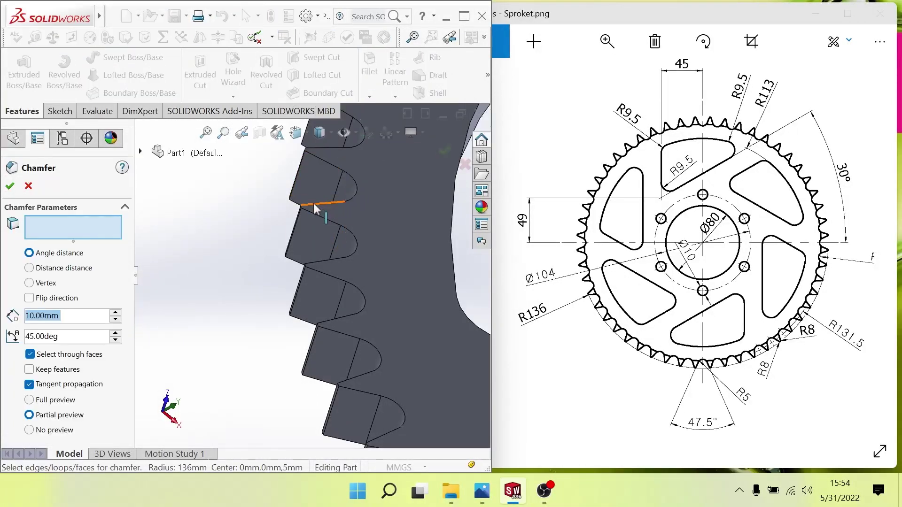
pyautogui.scroll(-3, 313, 208)
pyautogui.scroll(-3, 310, 202)
pyautogui.scroll(-2, 305, 232)
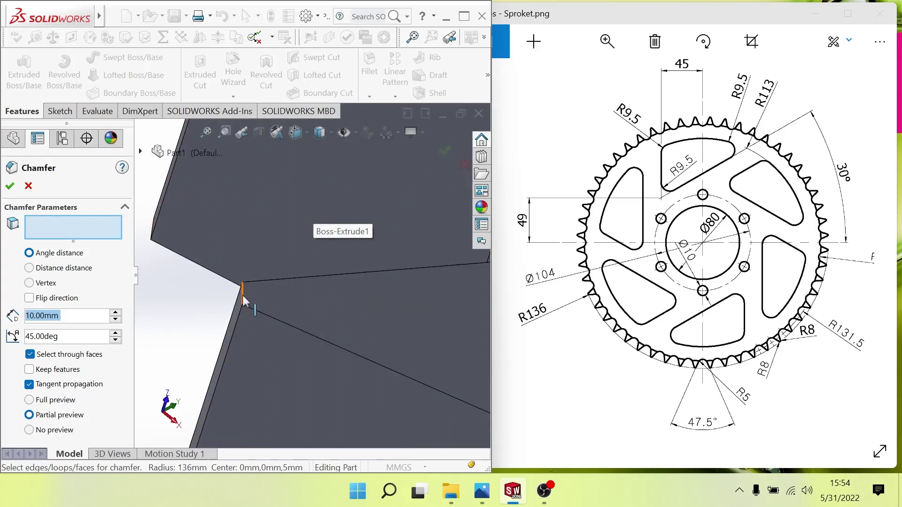
pyautogui.click(243, 295)
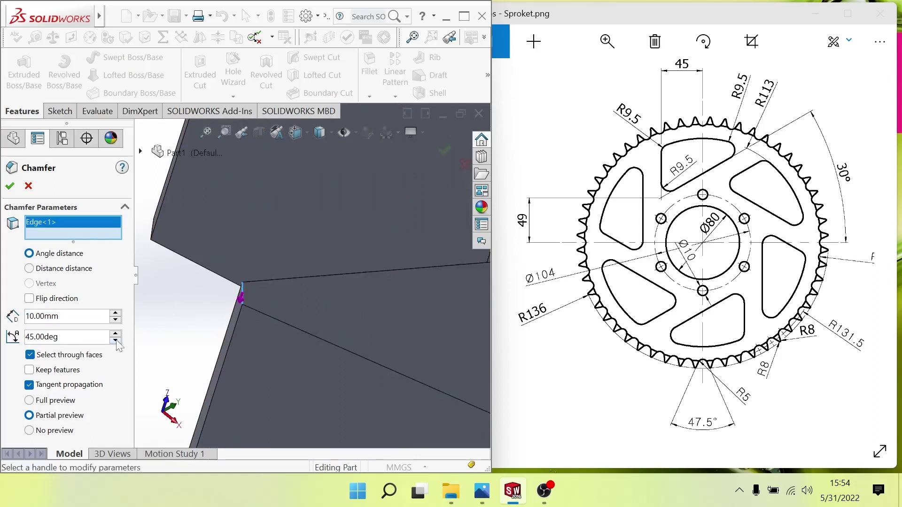
pyautogui.doubleClick(47, 316)
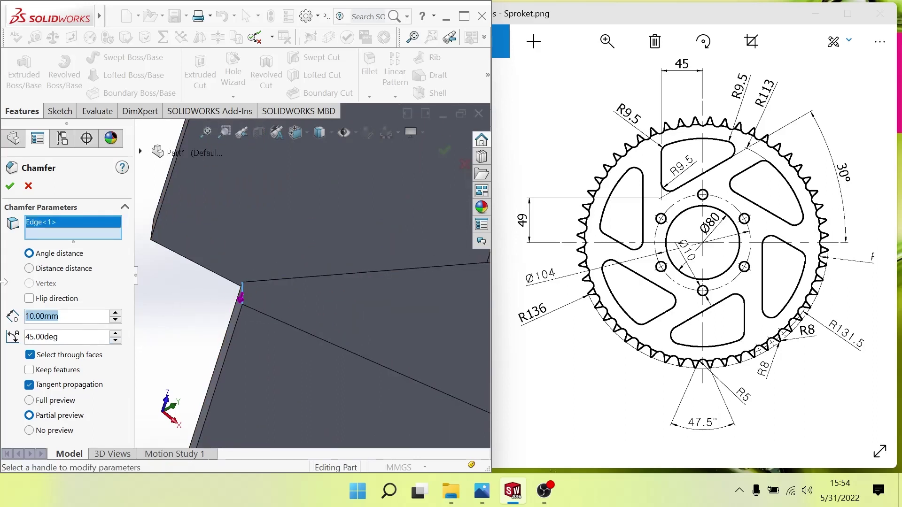
pyautogui.write('8')
pyautogui.press('Return')
pyautogui.scroll(3, 237, 320)
pyautogui.scroll(3, 237, 320)
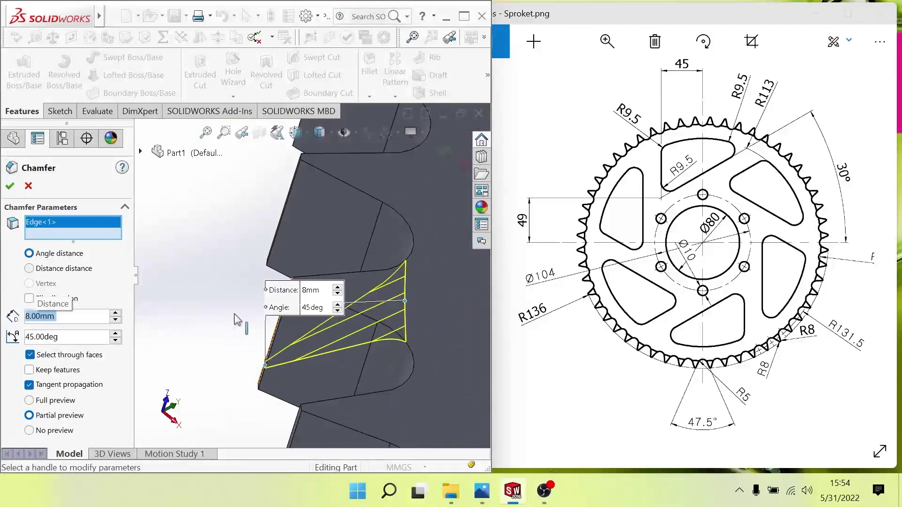
pyautogui.scroll(1, 237, 319)
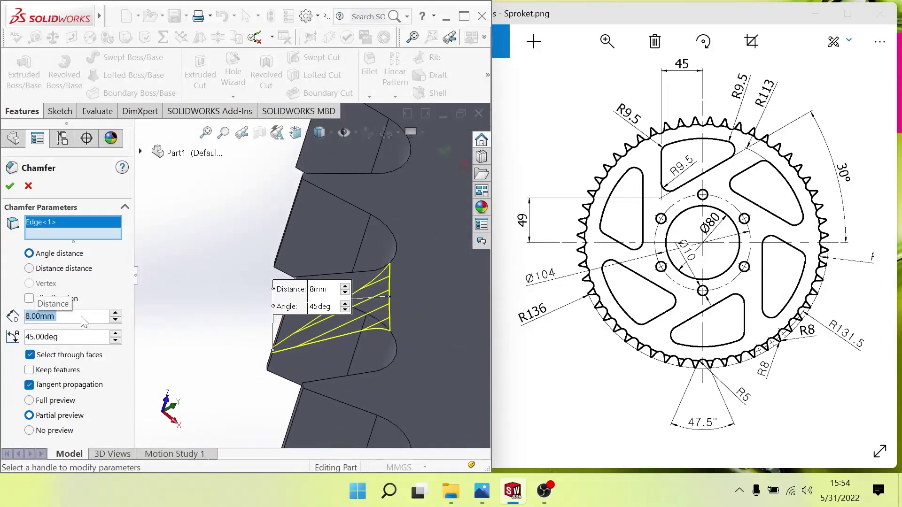
pyautogui.write('4')
pyautogui.press('Return')
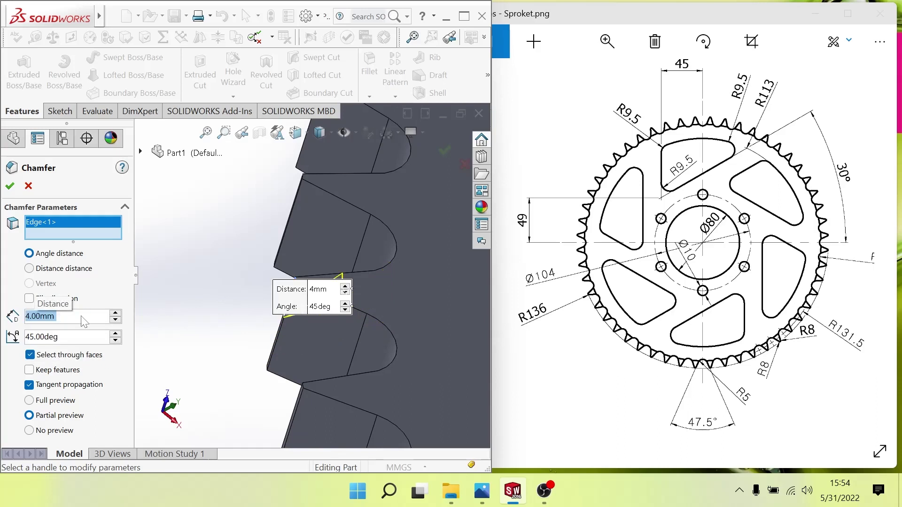
# Set the chamfer angle to 57 degrees after trying 90 and 35
pyautogui.press('Tab')
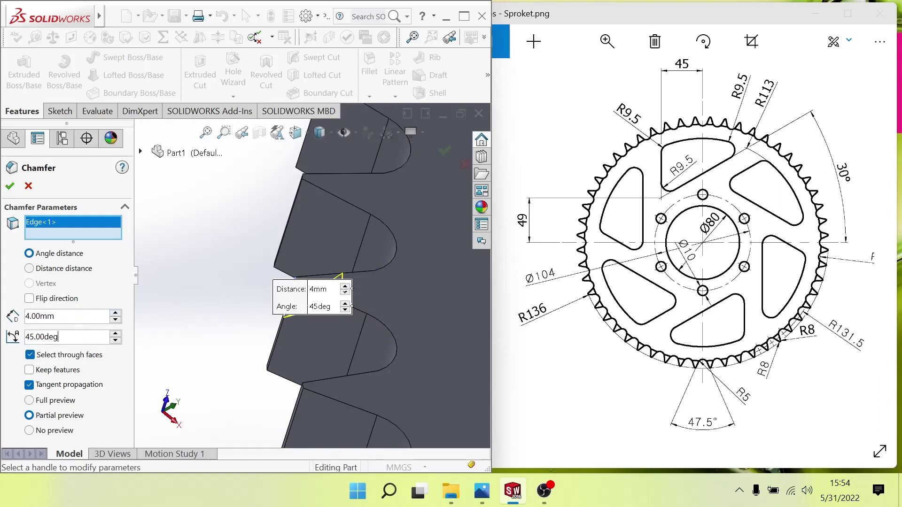
pyautogui.write('90')
pyautogui.press('Return')
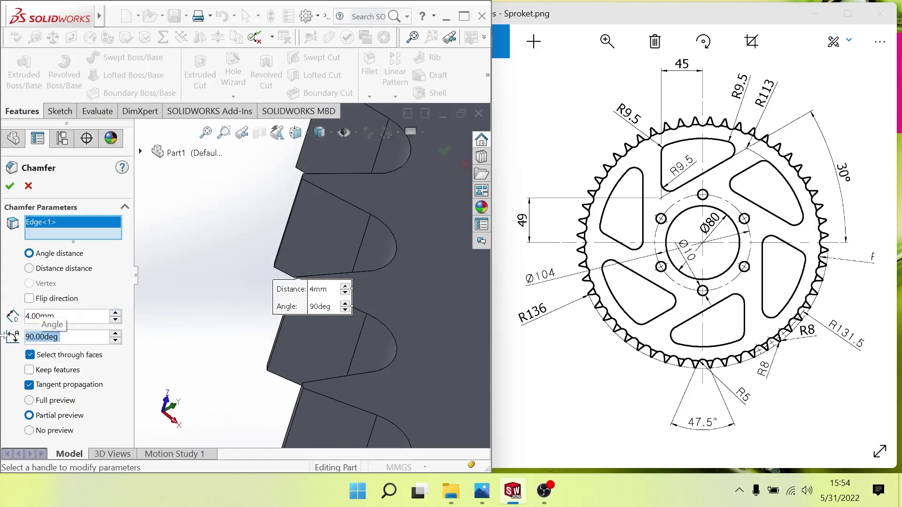
pyautogui.write('35')
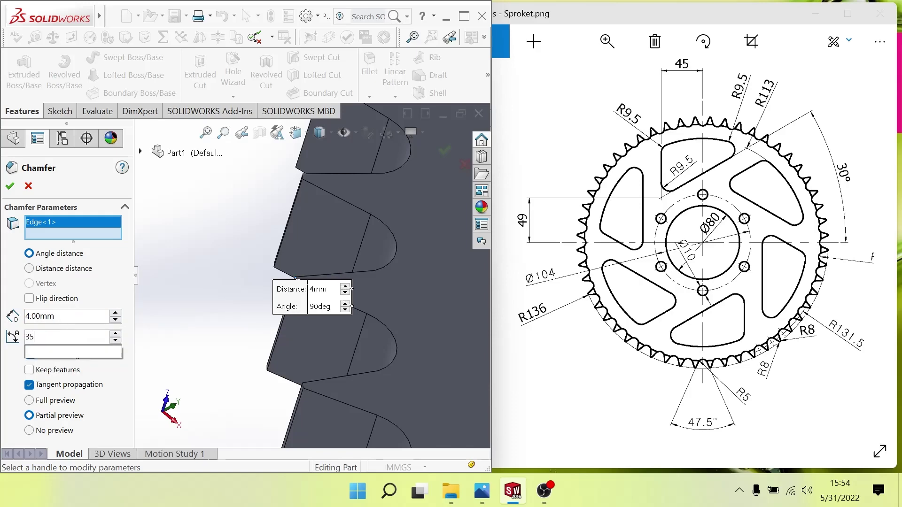
pyautogui.press('Return')
pyautogui.moveTo(288, 265); pyautogui.dragTo(329, 213, button='middle')
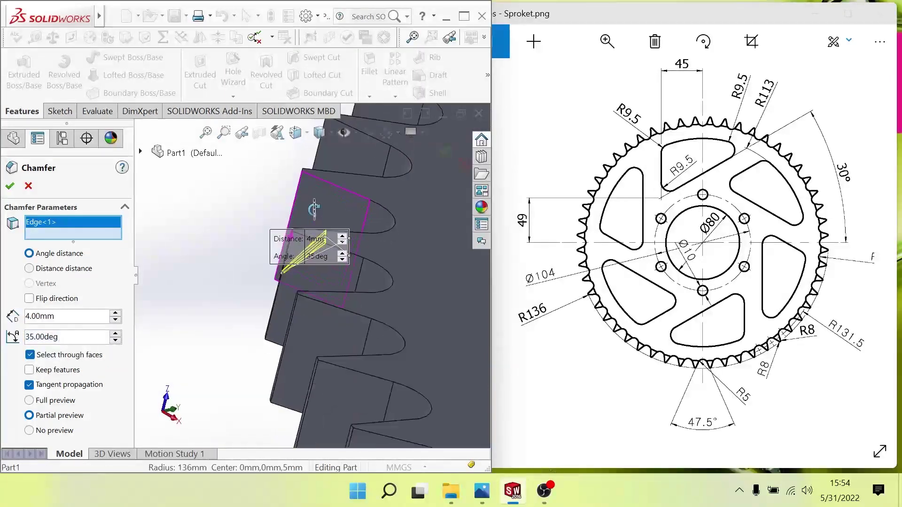
pyautogui.click(115, 334)
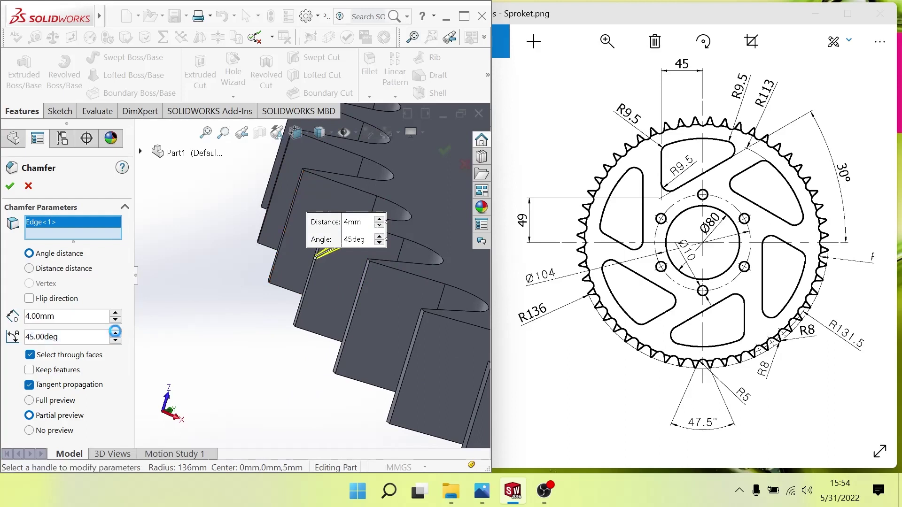
pyautogui.click(115, 332)
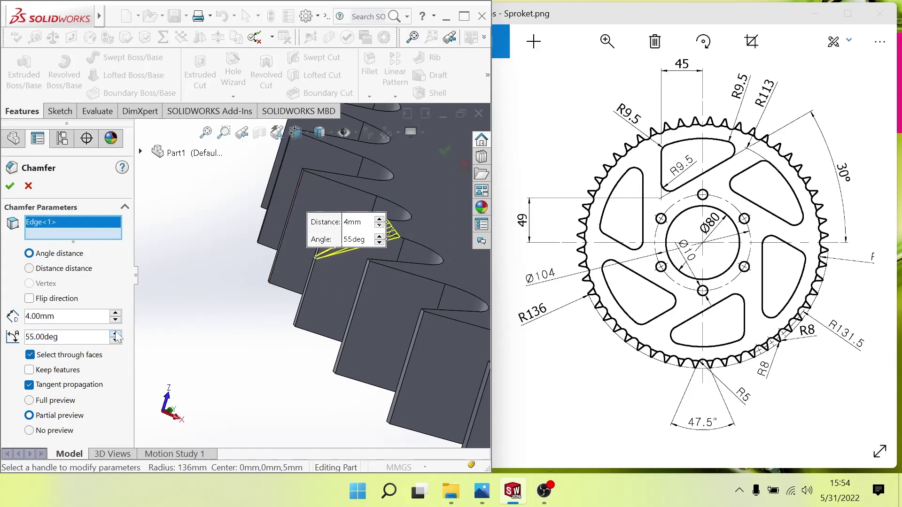
pyautogui.click(115, 332)
pyautogui.click(115, 332)
pyautogui.click(115, 333)
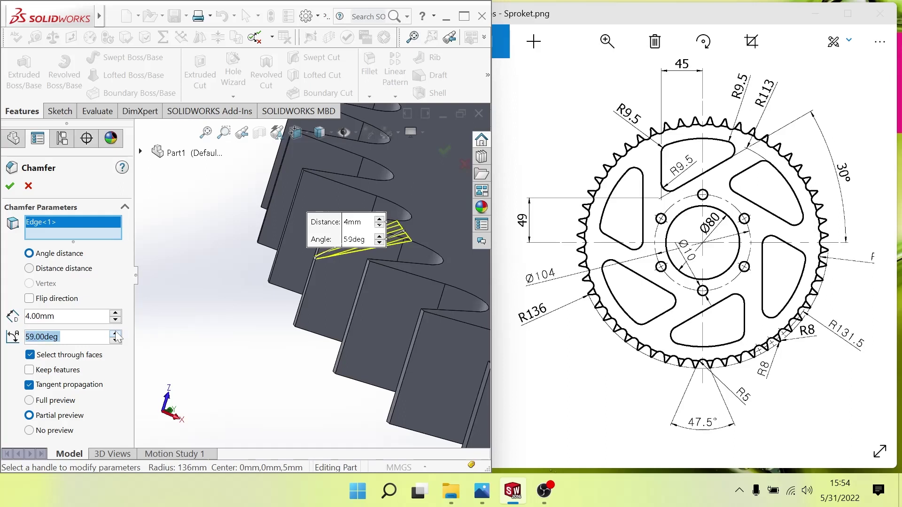
pyautogui.click(115, 342)
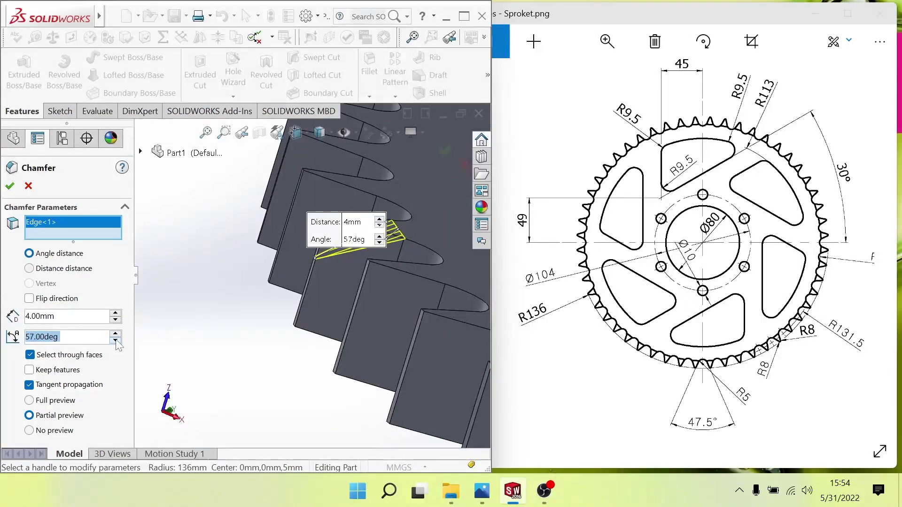
# Lower the chamfer angle to 56° and set the distance to 4.5 mm
pyautogui.moveTo(234, 337); pyautogui.dragTo(216, 327, button='middle')
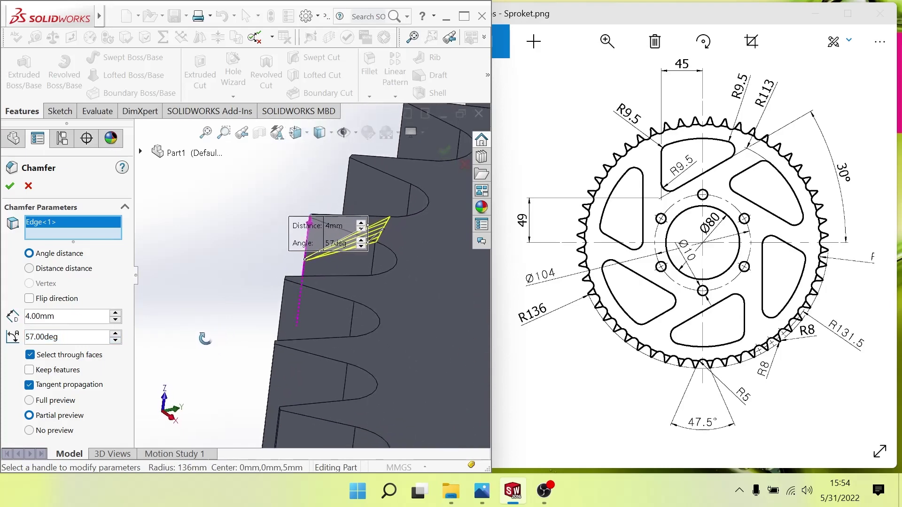
pyautogui.scroll(-2, 348, 270)
pyautogui.scroll(-2, 423, 216)
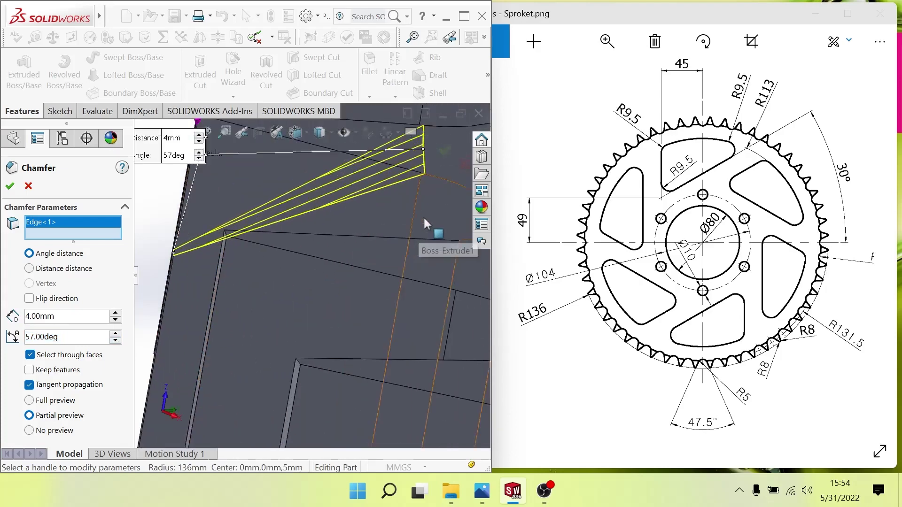
pyautogui.scroll(-2, 421, 203)
pyautogui.scroll(-1, 421, 205)
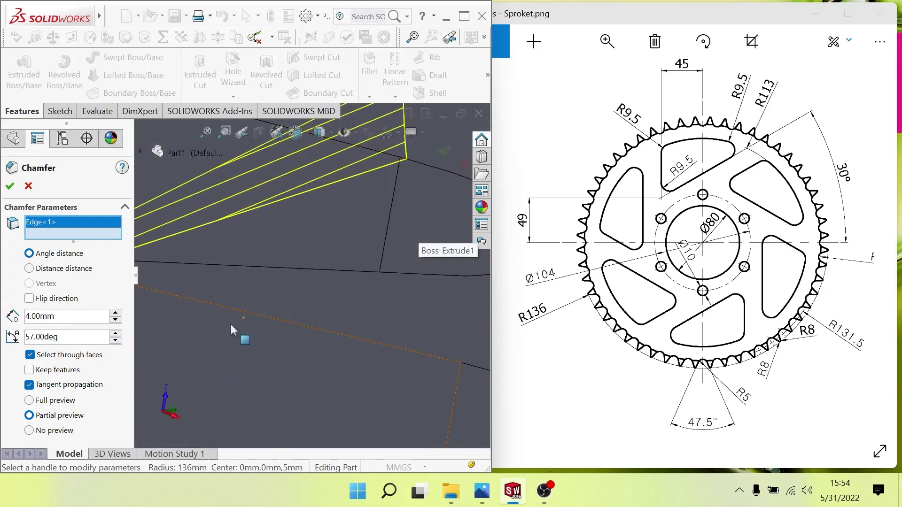
pyautogui.click(116, 342)
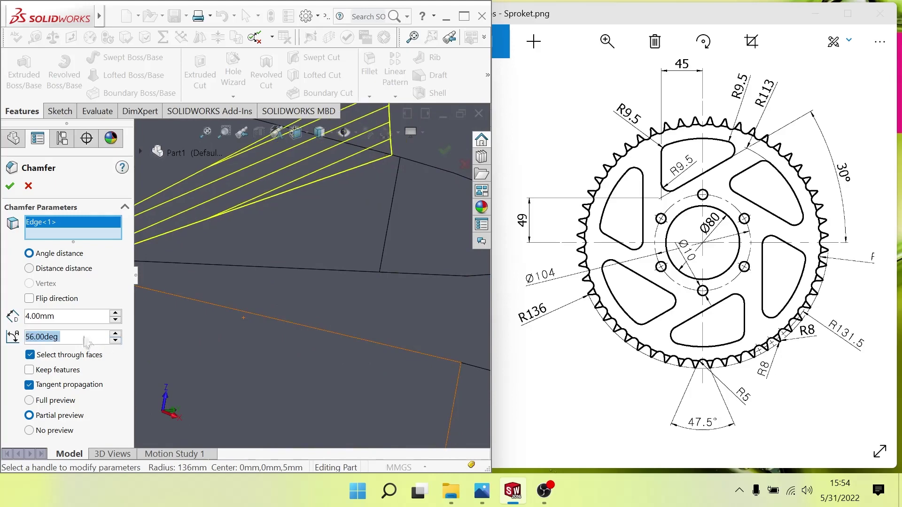
pyautogui.scroll(3, 179, 343)
pyautogui.scroll(1, 179, 343)
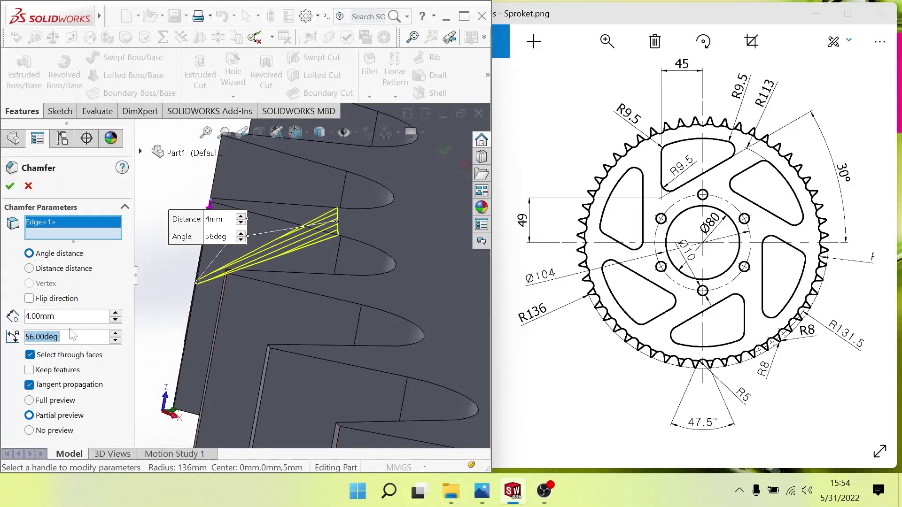
pyautogui.click(116, 321)
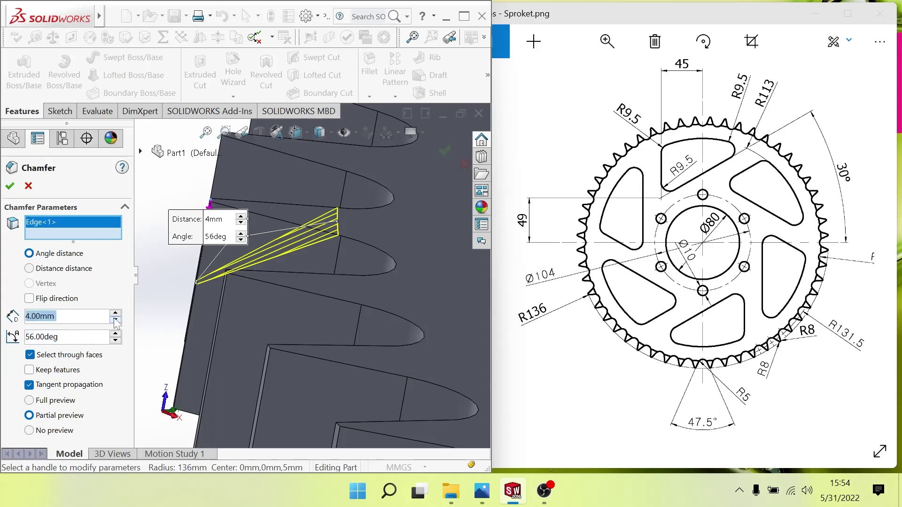
pyautogui.write('2')
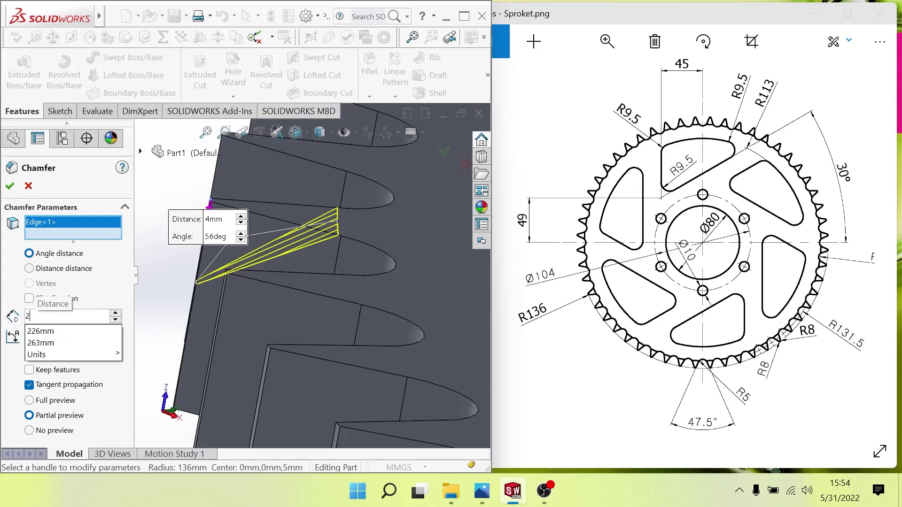
pyautogui.press('Return')
pyautogui.write('4')
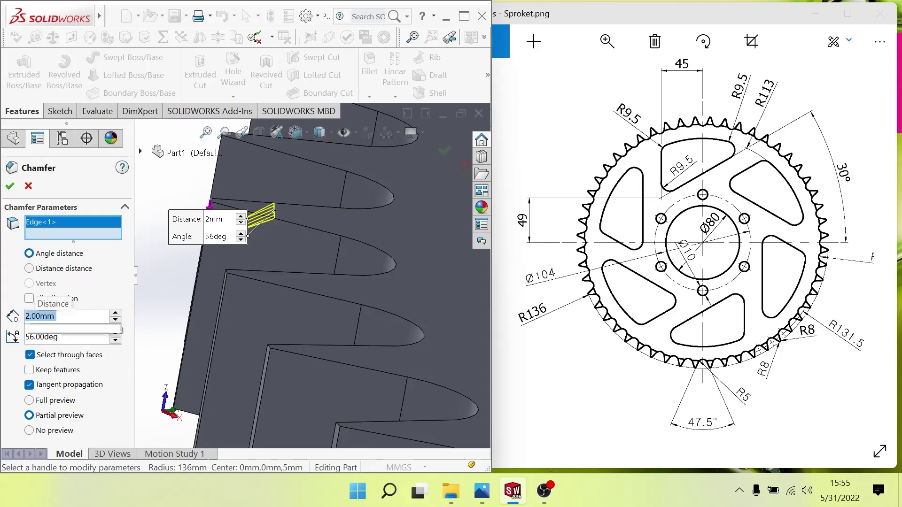
pyautogui.press('Return')
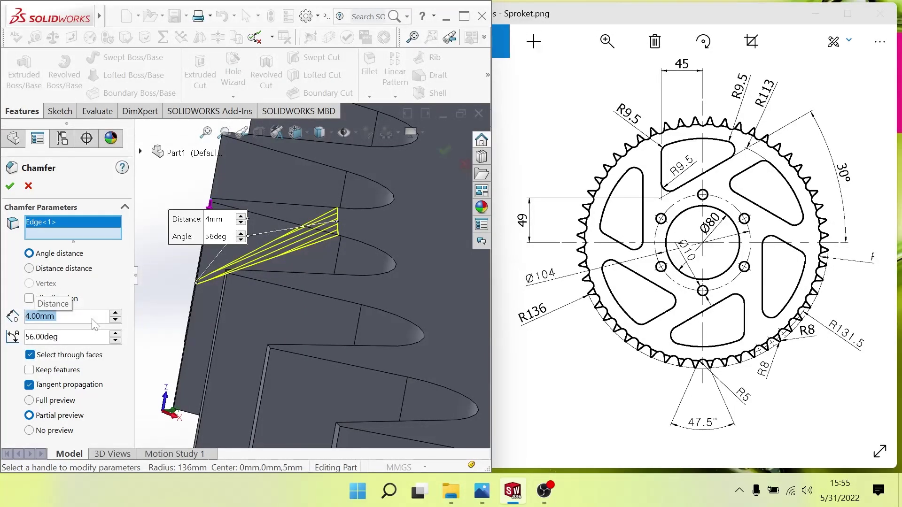
pyautogui.write('4.5')
pyautogui.press('Return')
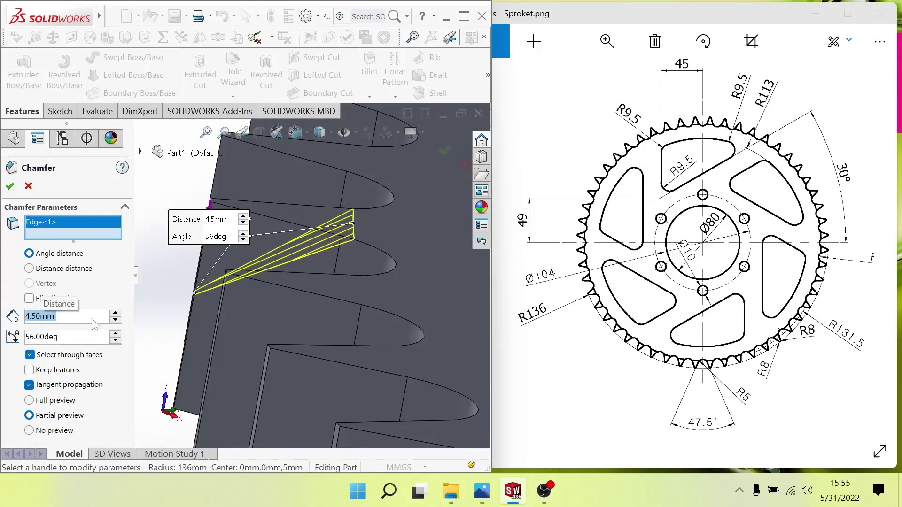
# Settle the chamfer at 53° and 2 mm, briefly trying the Distance-distance type
pyautogui.click(114, 341)
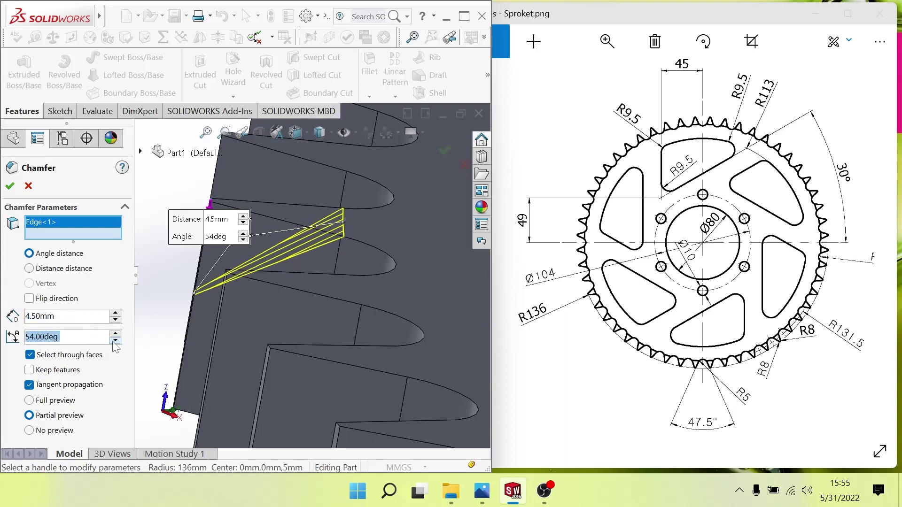
pyautogui.click(115, 340)
pyautogui.moveTo(145, 350)
pyautogui.mouseDown(button='middle')
pyautogui.moveTo(218, 332)
pyautogui.moveTo(244, 347)
pyautogui.mouseUp(button='middle')
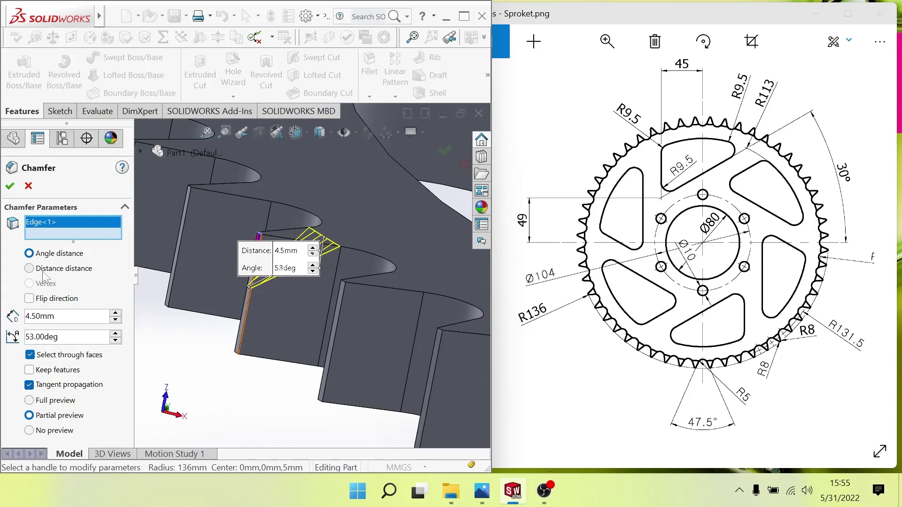
pyautogui.click(28, 269)
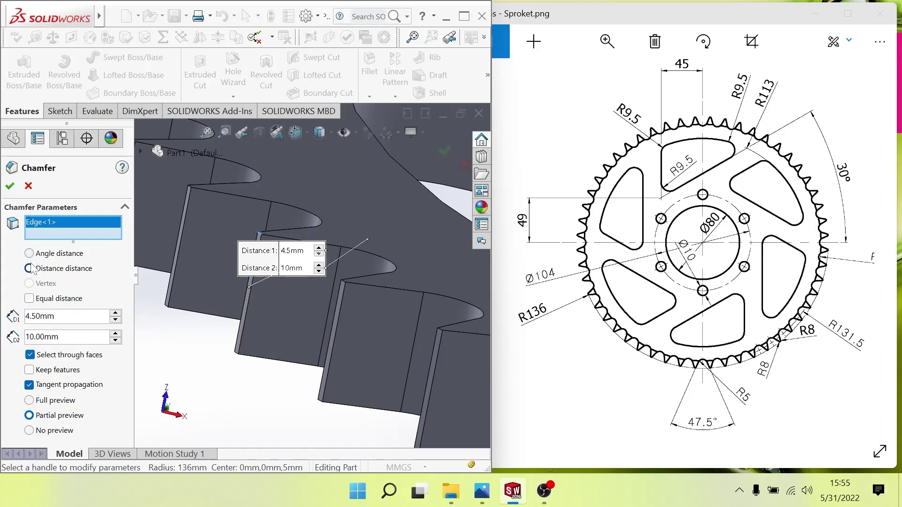
pyautogui.click(29, 253)
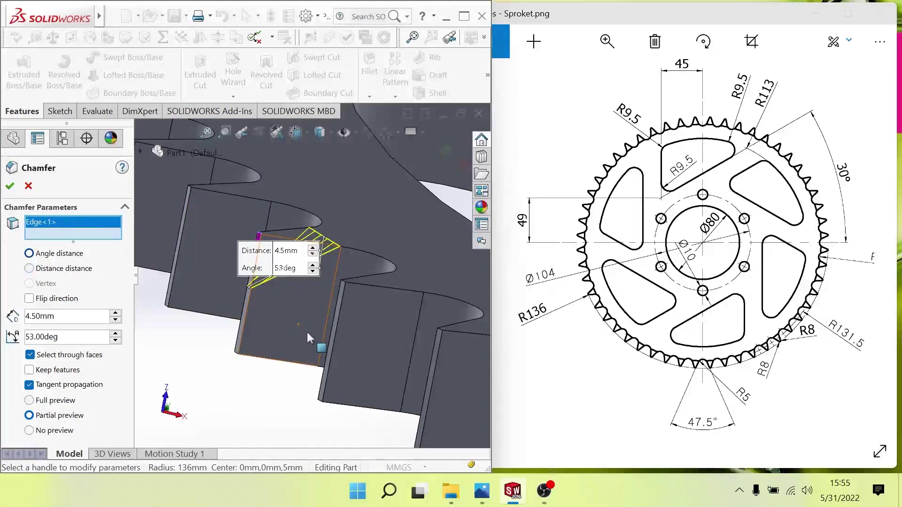
pyautogui.moveTo(310, 361)
pyautogui.mouseDown(button='middle')
pyautogui.moveTo(312, 343)
pyautogui.moveTo(294, 371)
pyautogui.moveTo(312, 366)
pyautogui.moveTo(322, 319)
pyautogui.moveTo(323, 341)
pyautogui.moveTo(325, 323)
pyautogui.moveTo(310, 301)
pyautogui.moveTo(296, 342)
pyautogui.moveTo(312, 323)
pyautogui.mouseUp(button='middle')
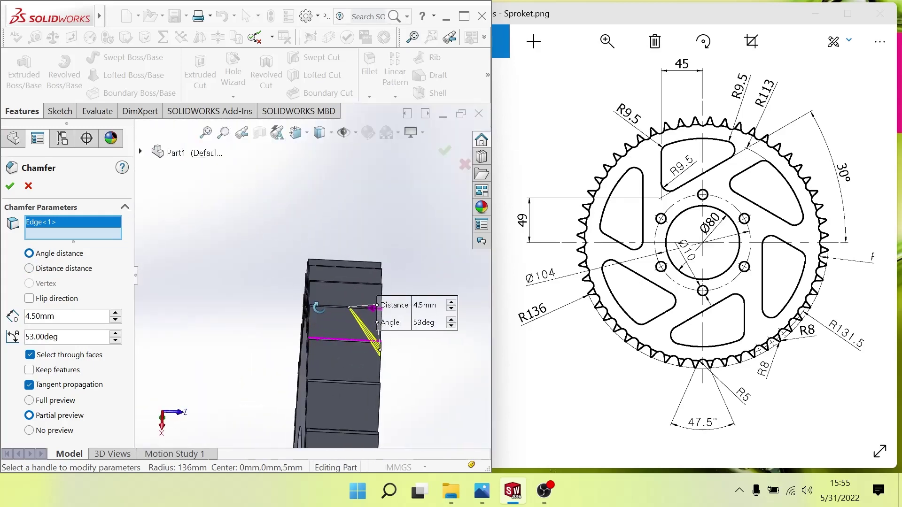
pyautogui.click(115, 340)
pyautogui.click(115, 334)
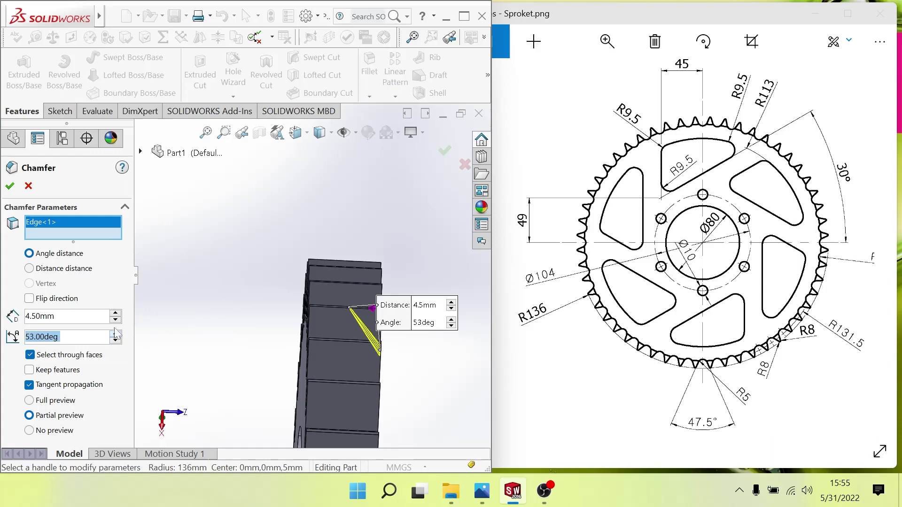
pyautogui.click(116, 313)
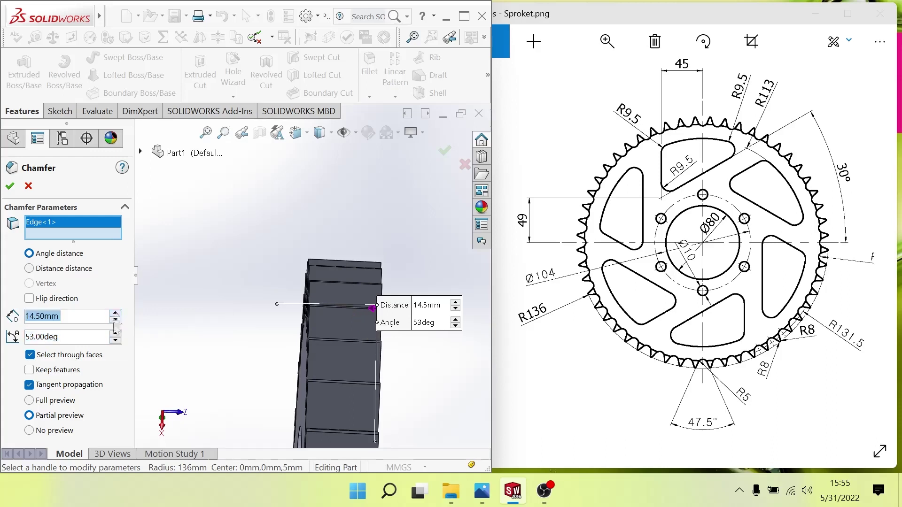
pyautogui.click(115, 321)
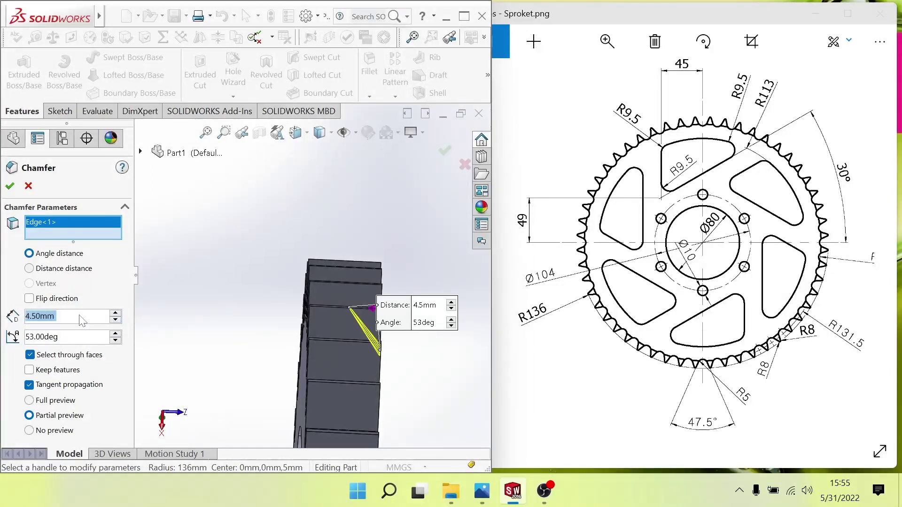
pyautogui.write('2')
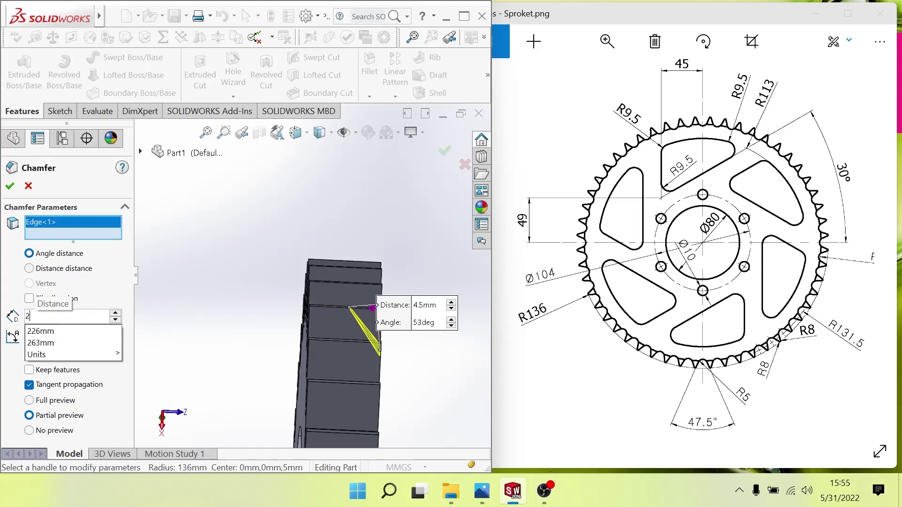
pyautogui.press('Return')
# Add a tooth face to the chamfer selection as Face<1>
pyautogui.scroll(-1, 337, 336)
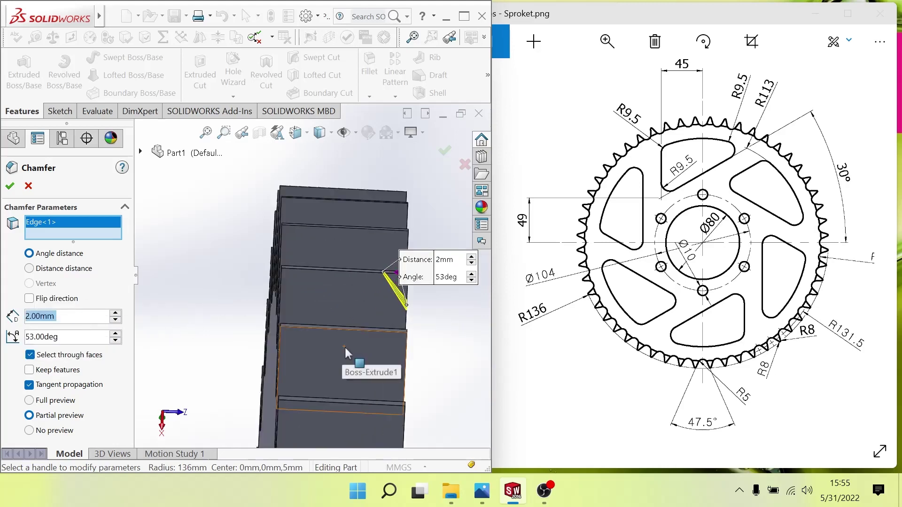
pyautogui.moveTo(346, 346)
pyautogui.mouseDown(button='middle')
pyautogui.moveTo(356, 346)
pyautogui.moveTo(313, 352)
pyautogui.moveTo(356, 364)
pyautogui.moveTo(360, 357)
pyautogui.moveTo(316, 354)
pyautogui.mouseUp(button='middle')
pyautogui.click(384, 362)
pyautogui.scroll(-3, 312, 338)
pyautogui.scroll(-3, 308, 334)
pyautogui.scroll(-2, 303, 331)
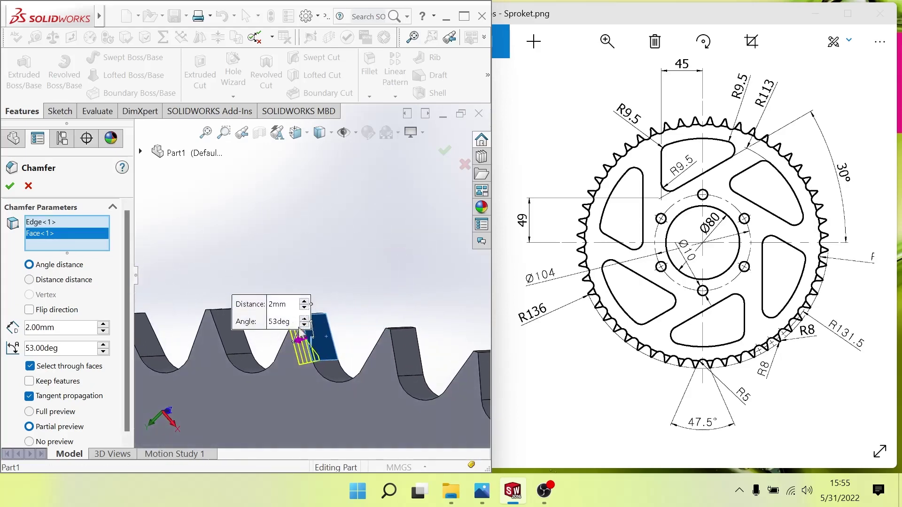
# Clear the chamfer selections, pick one tooth edge, then cancel the chamfer
pyautogui.rightClick(73, 235)
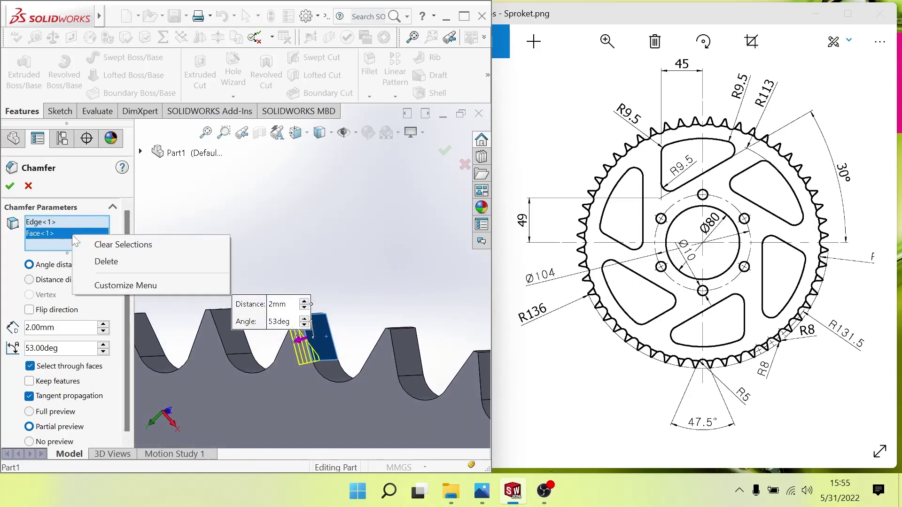
pyautogui.click(97, 245)
pyautogui.scroll(-3, 301, 345)
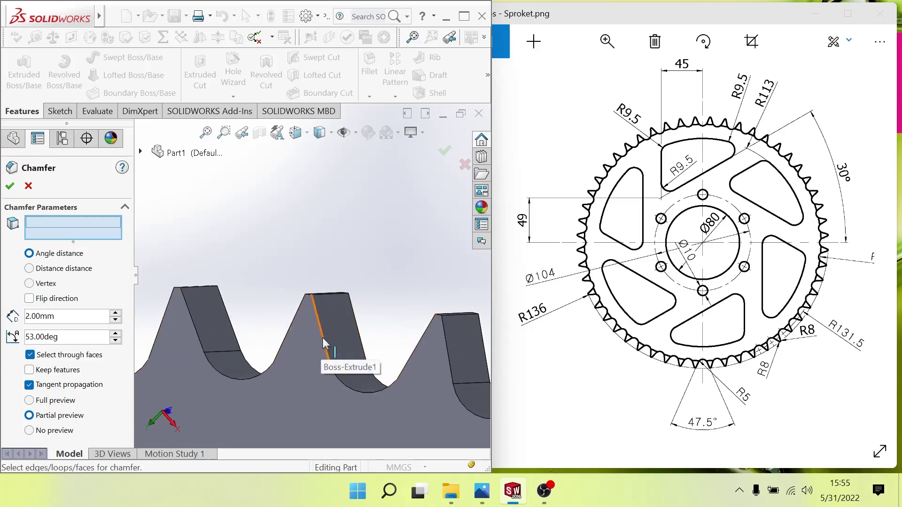
pyautogui.click(322, 337)
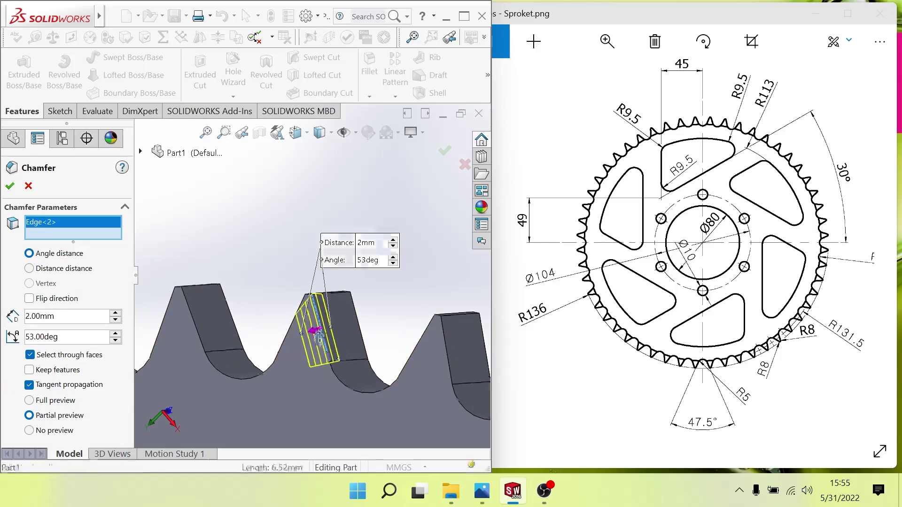
pyautogui.moveTo(322, 338)
pyautogui.mouseDown(button='middle')
pyautogui.moveTo(321, 398)
pyautogui.moveTo(121, 249)
pyautogui.mouseUp(button='middle')
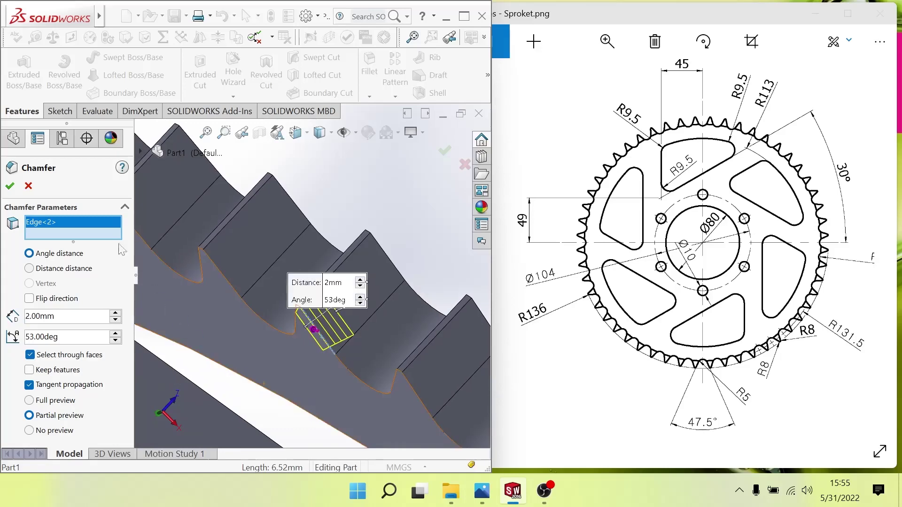
pyautogui.click(27, 186)
# Orbit the sprocket to inspect the teeth and select its front face
pyautogui.moveTo(305, 272); pyautogui.dragTo(318, 391, button='middle')
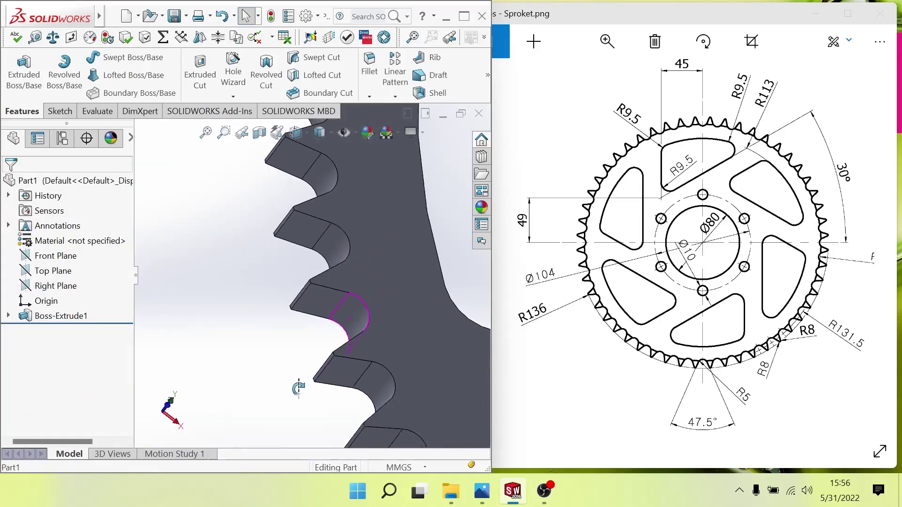
pyautogui.scroll(3, 318, 391)
pyautogui.scroll(-5, 352, 207)
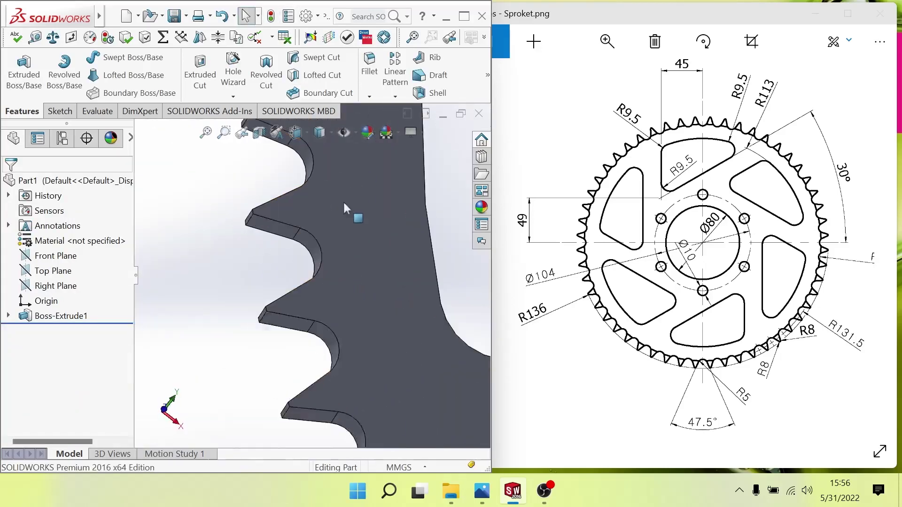
pyautogui.moveTo(339, 296); pyautogui.dragTo(303, 256, button='middle')
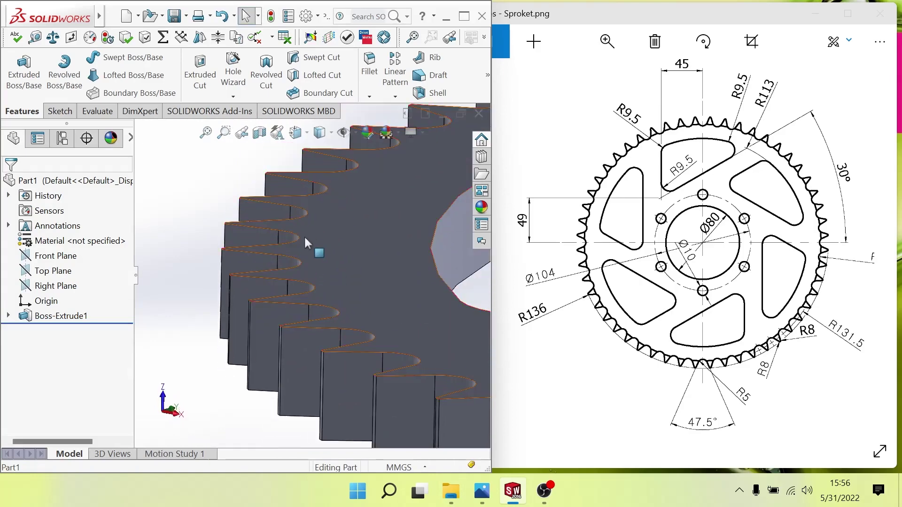
pyautogui.click(273, 340)
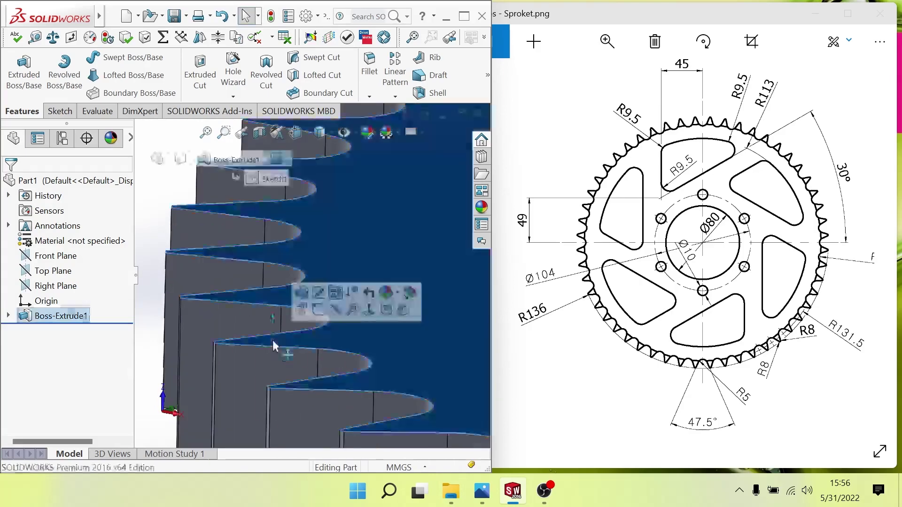
pyautogui.click(369, 96)
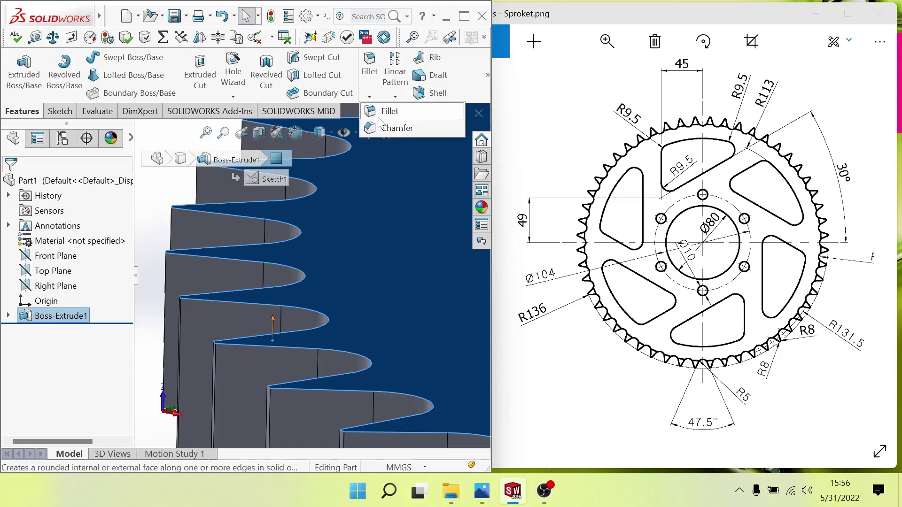
pyautogui.click(379, 136)
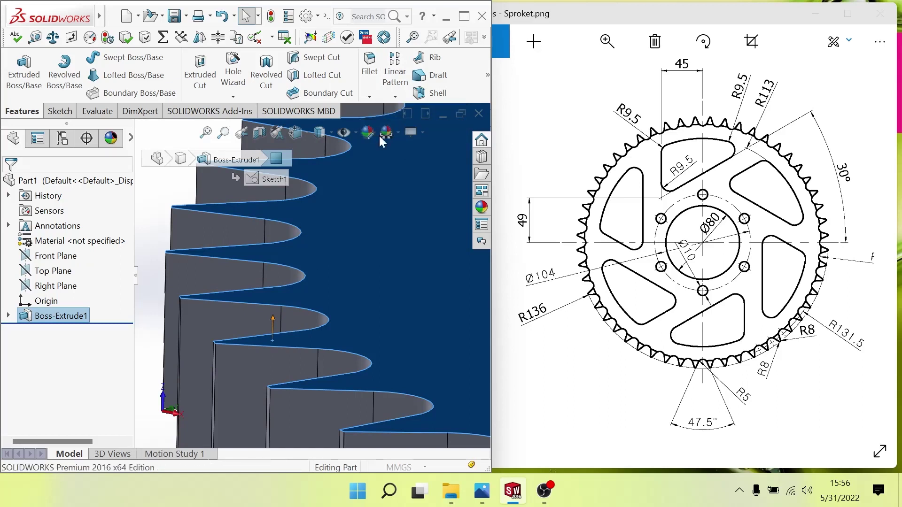
pyautogui.scroll(2, 322, 266)
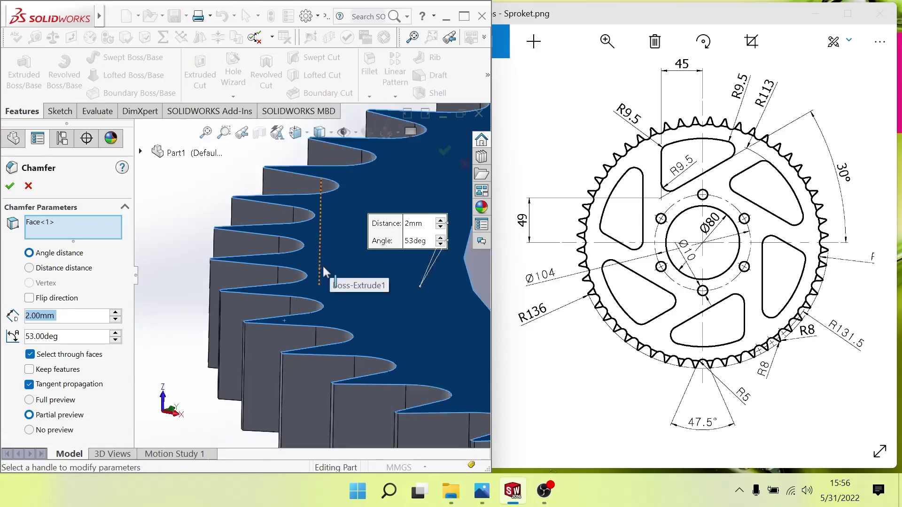
pyautogui.scroll(1, 323, 266)
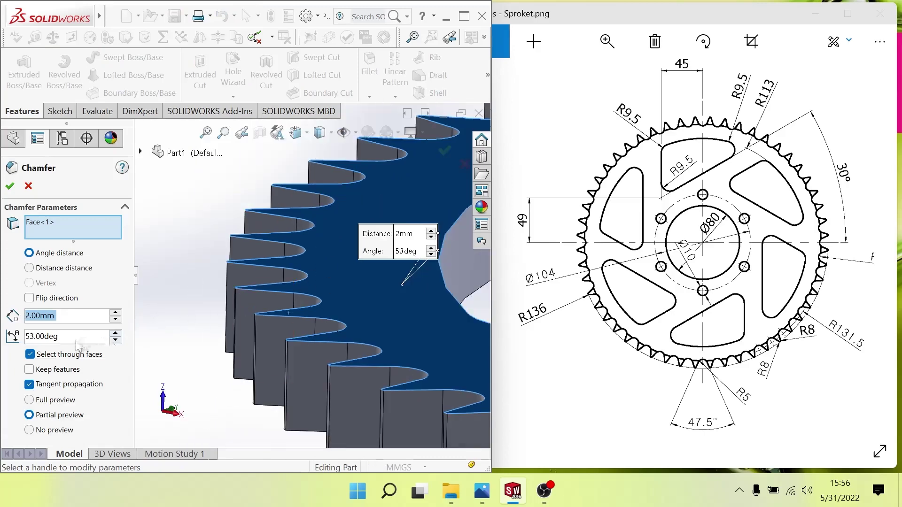
pyautogui.click(113, 313)
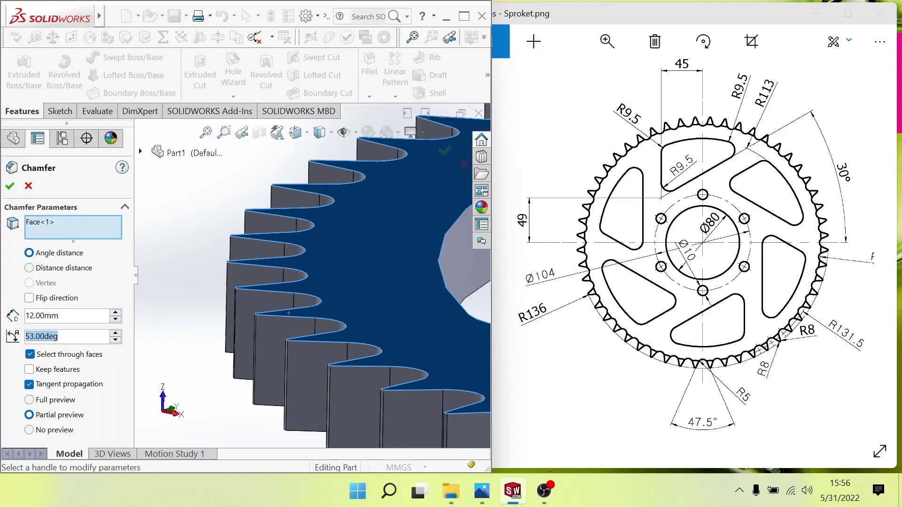
pyautogui.write('30')
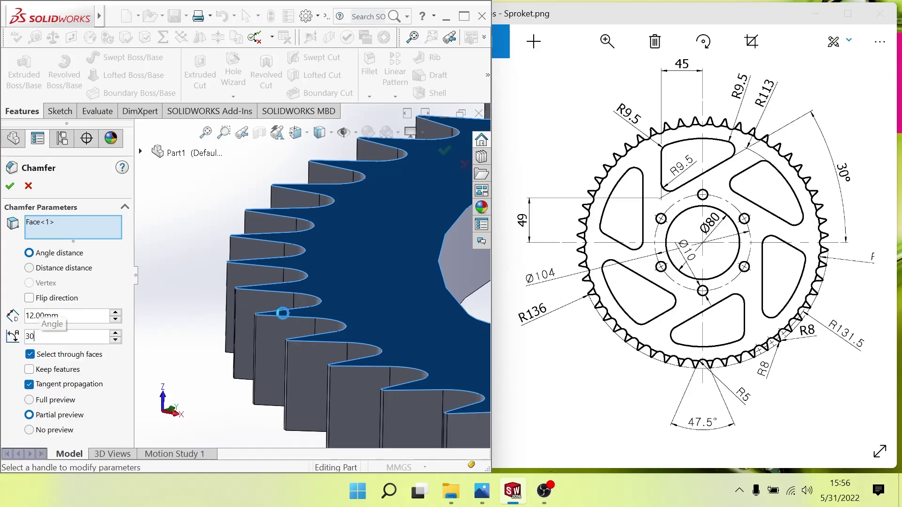
pyautogui.press('Return')
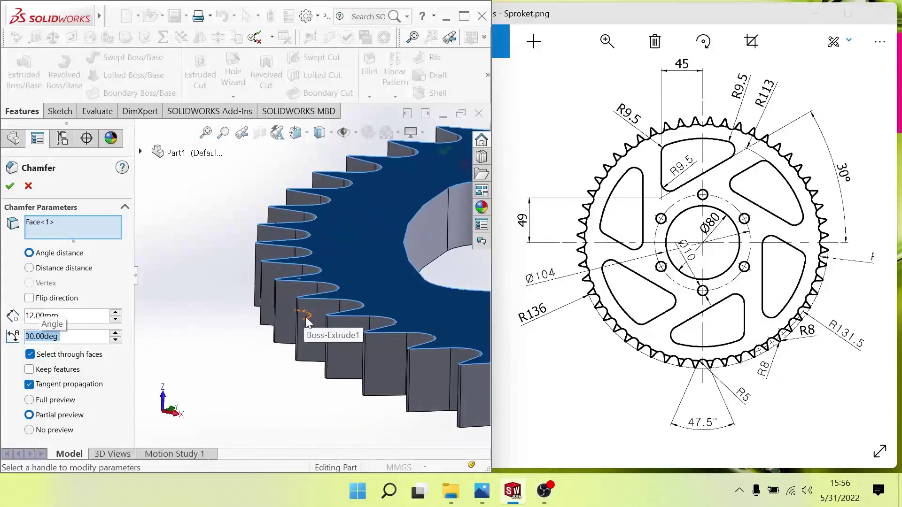
pyautogui.scroll(-2, 306, 317)
pyautogui.scroll(-2, 306, 317)
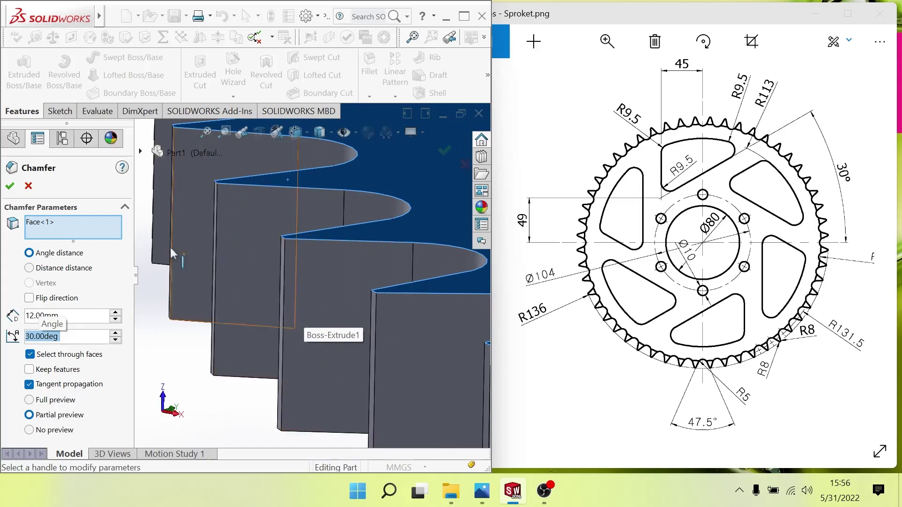
pyautogui.click(28, 186)
# Sketch a diagonal line across the tooth's side face, accepting the low-memory warning
pyautogui.scroll(-2, 264, 201)
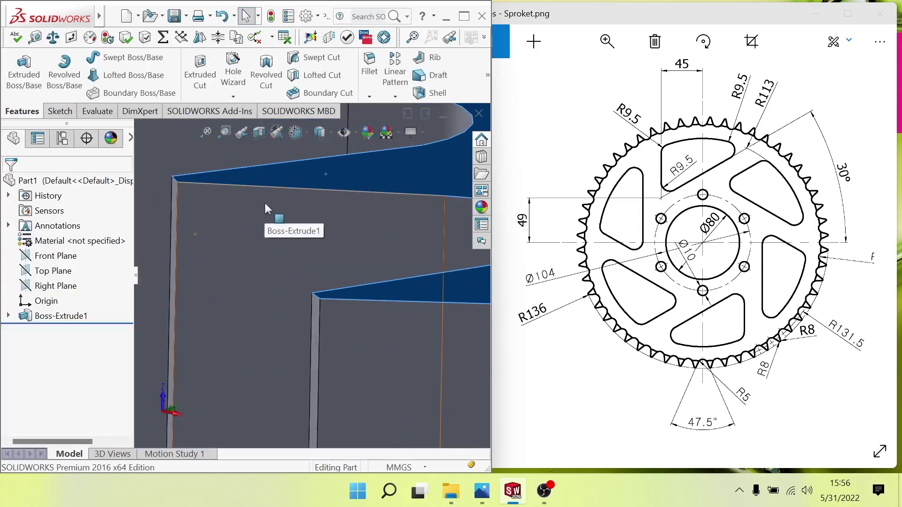
pyautogui.scroll(-2, 263, 201)
pyautogui.scroll(2, 321, 224)
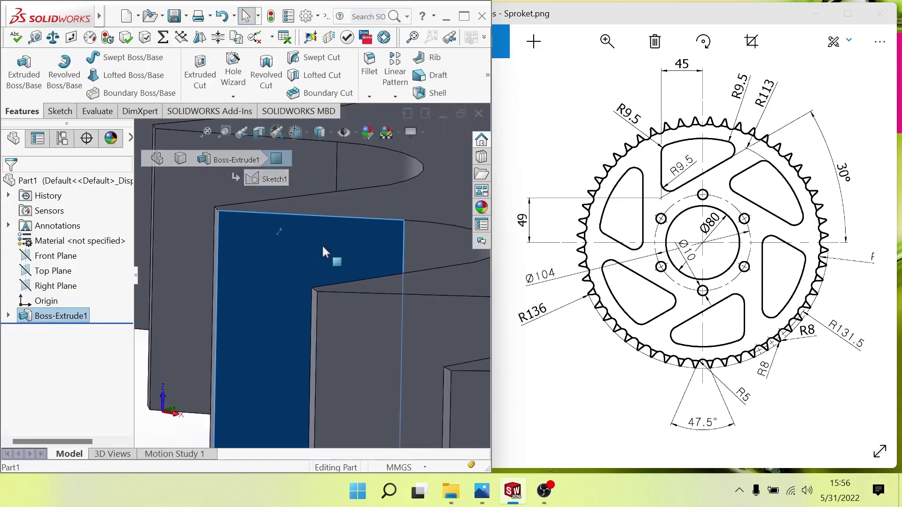
pyautogui.moveTo(322, 243)
pyautogui.mouseDown(button='middle')
pyautogui.moveTo(332, 272)
pyautogui.moveTo(323, 276)
pyautogui.mouseUp(button='middle')
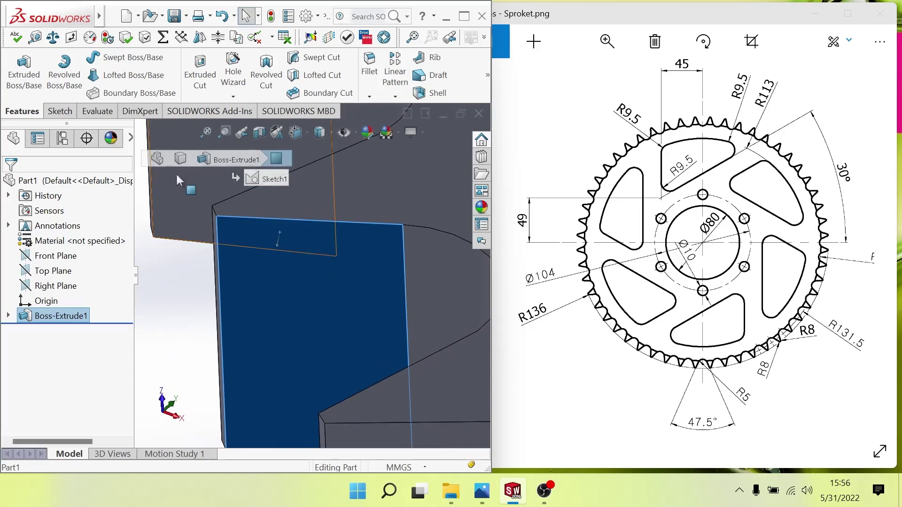
pyautogui.click(59, 111)
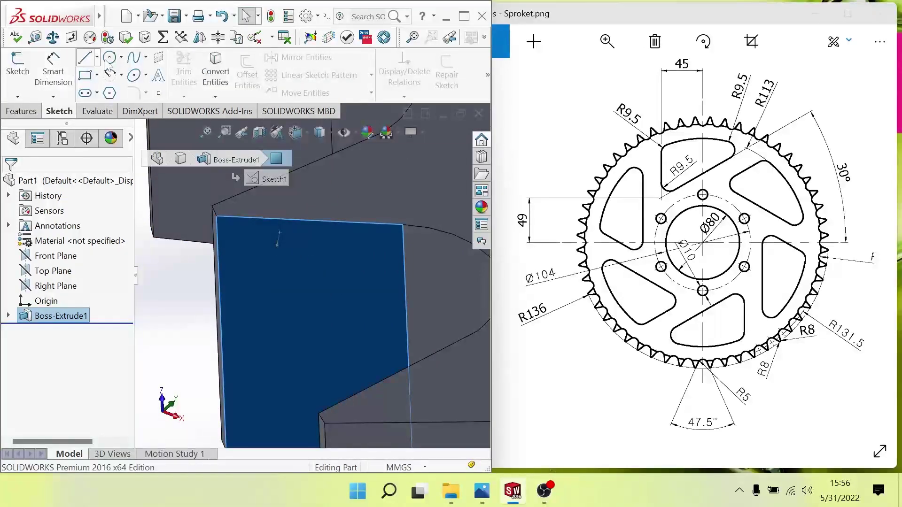
pyautogui.click(92, 64)
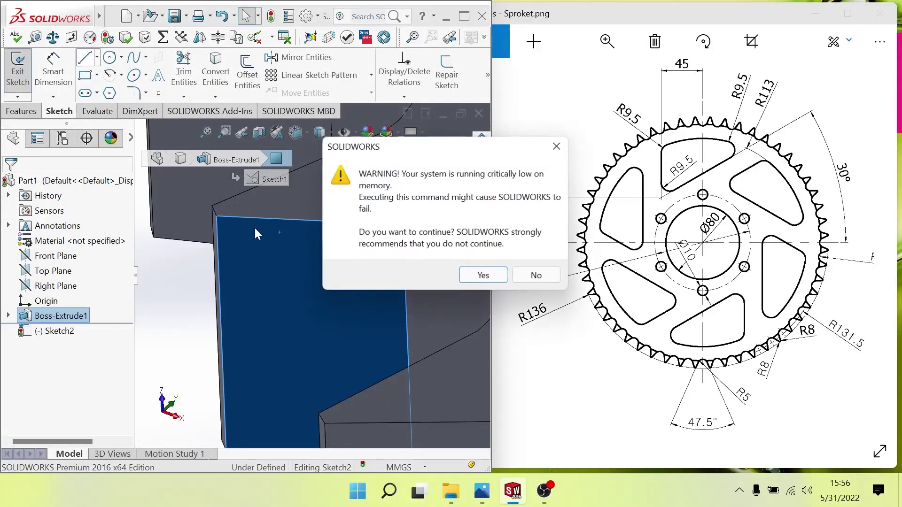
pyautogui.click(465, 277)
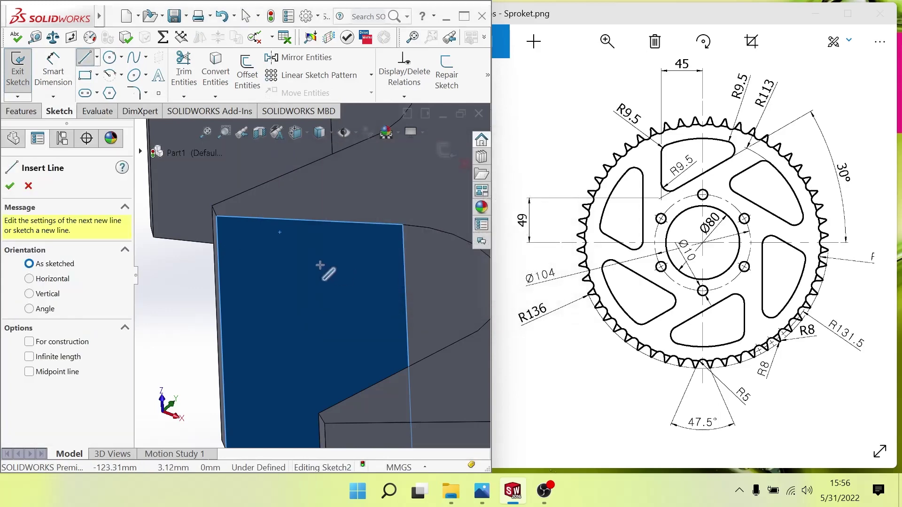
pyautogui.click(221, 281)
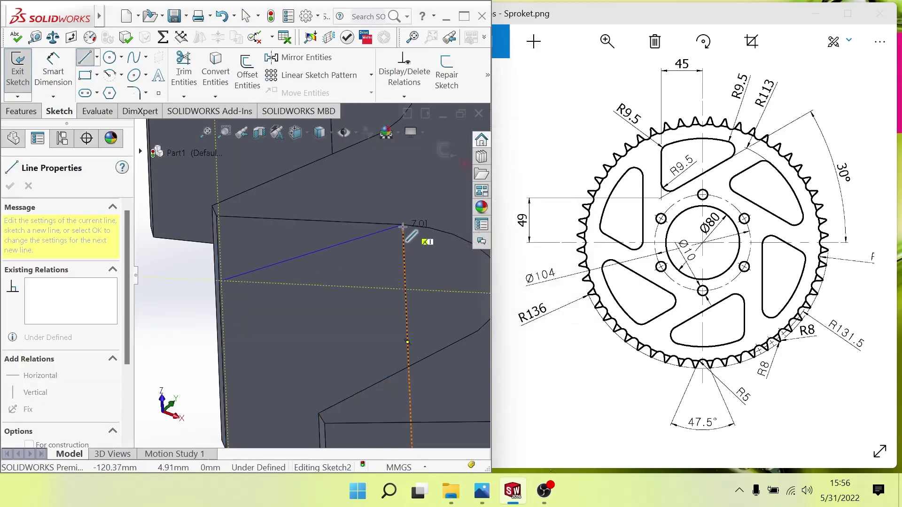
pyautogui.click(402, 227)
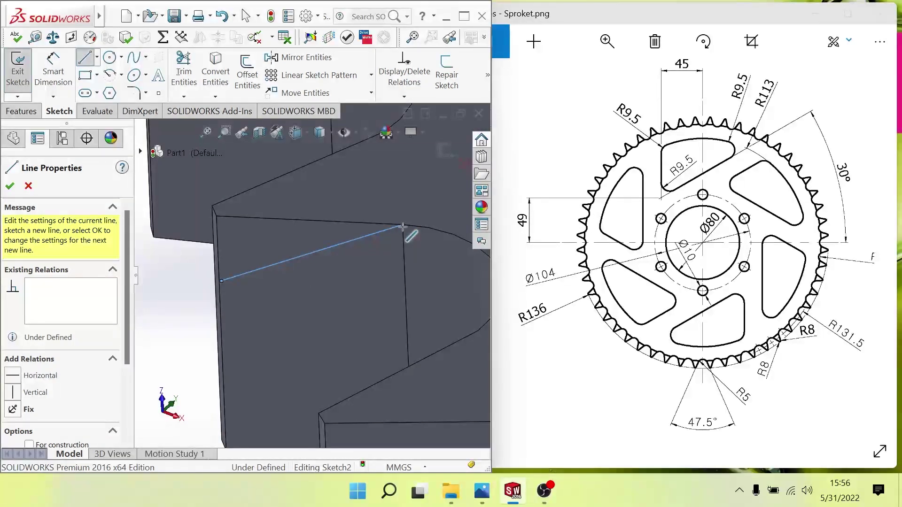
pyautogui.press('Escape')
# Inspect the sketched face and exit line drawing without adding another line
pyautogui.moveTo(379, 274)
pyautogui.mouseDown(button='middle')
pyautogui.moveTo(405, 237)
pyautogui.moveTo(360, 281)
pyautogui.mouseUp(button='middle')
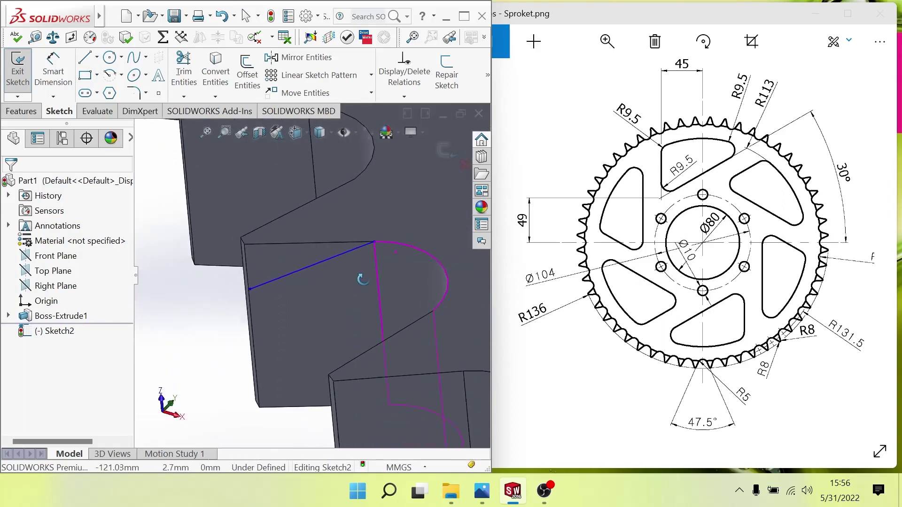
pyautogui.scroll(-5, 221, 234)
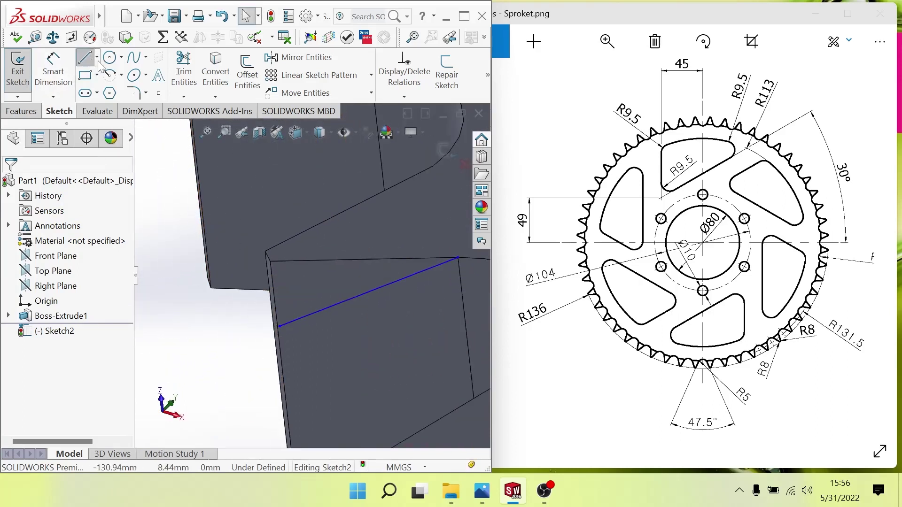
pyautogui.click(85, 57)
pyautogui.scroll(-1, 286, 324)
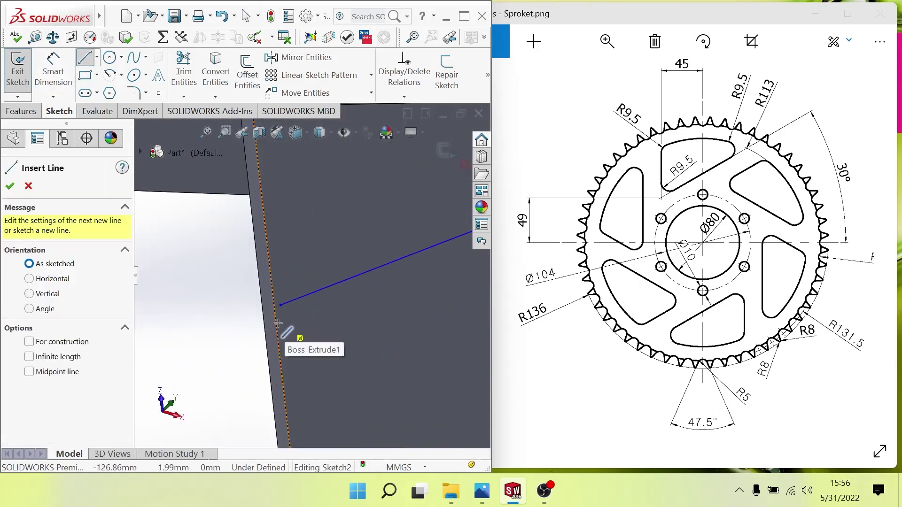
pyautogui.scroll(-1, 279, 321)
pyautogui.scroll(3, 310, 276)
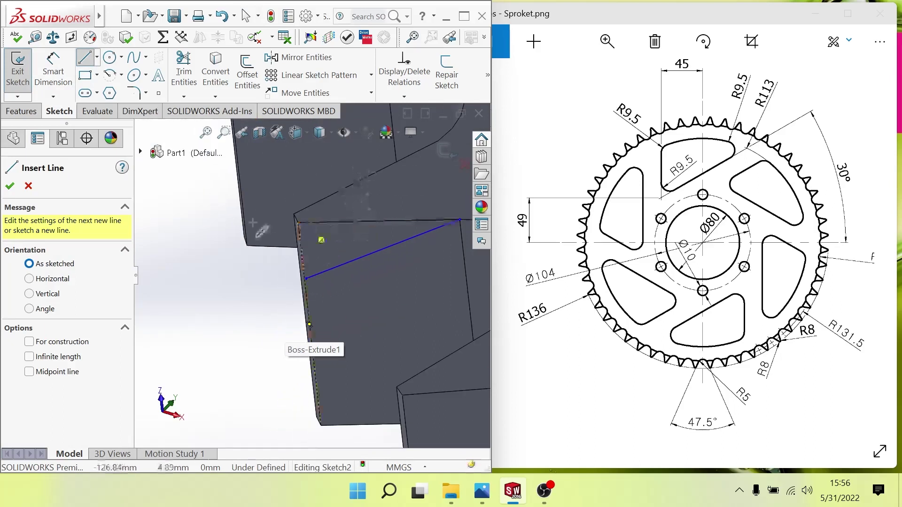
pyautogui.click(28, 186)
# Orient the view onto the tooth sketch, zoom in and delete the old slanted line
pyautogui.click(351, 238)
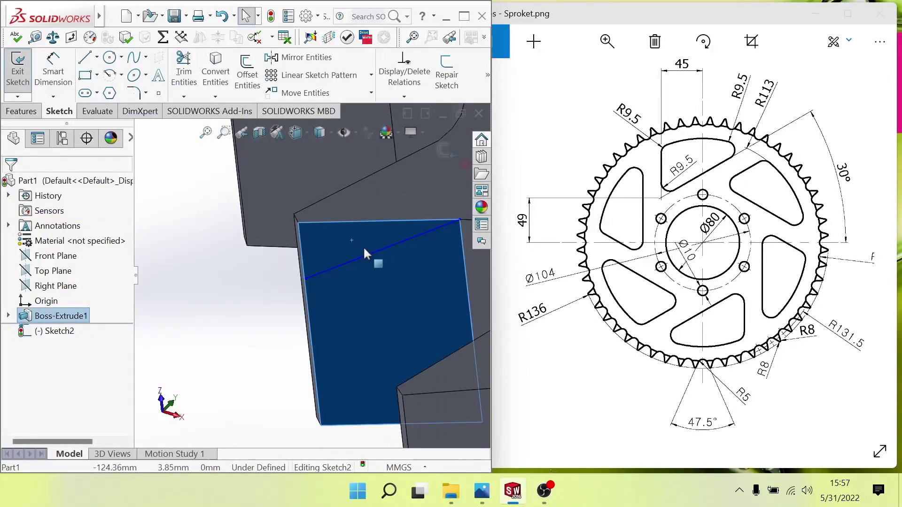
pyautogui.hotkey('ctrl', '8')
pyautogui.click(296, 132)
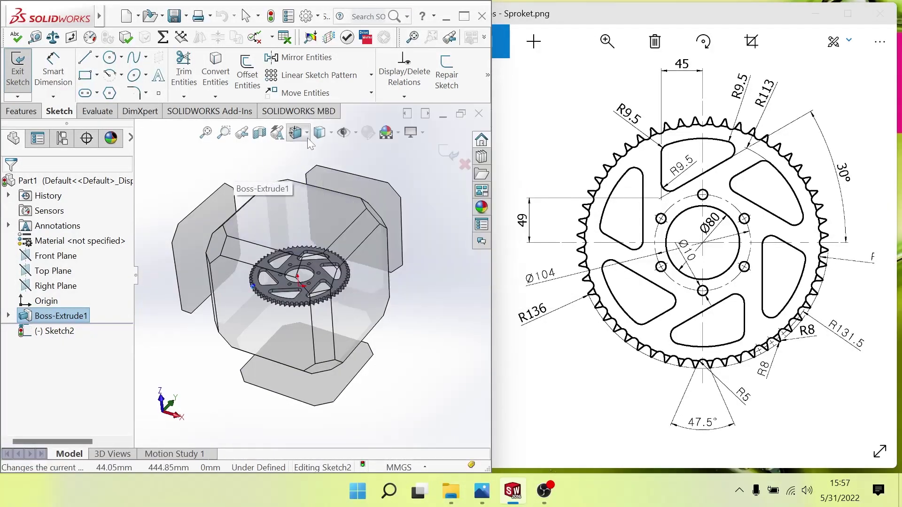
pyautogui.click(306, 132)
pyautogui.click(374, 208)
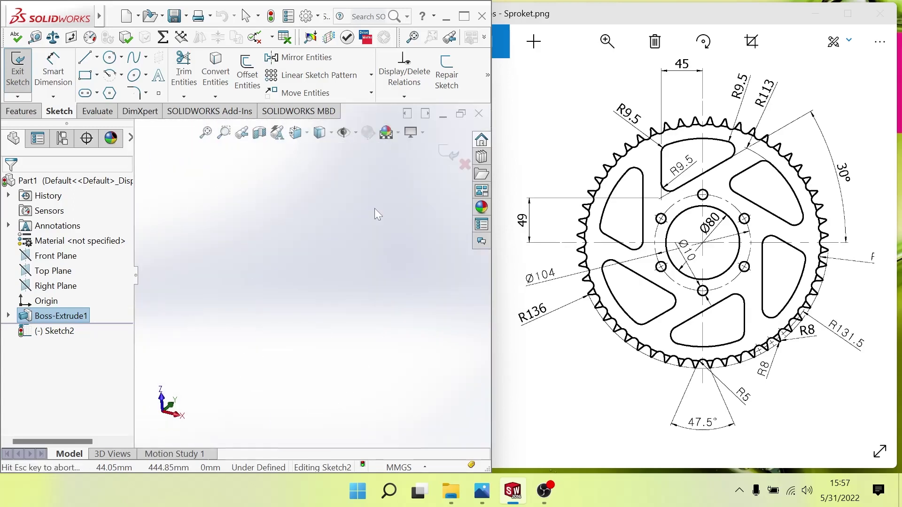
pyautogui.scroll(-2, 241, 281)
pyautogui.scroll(-3, 296, 267)
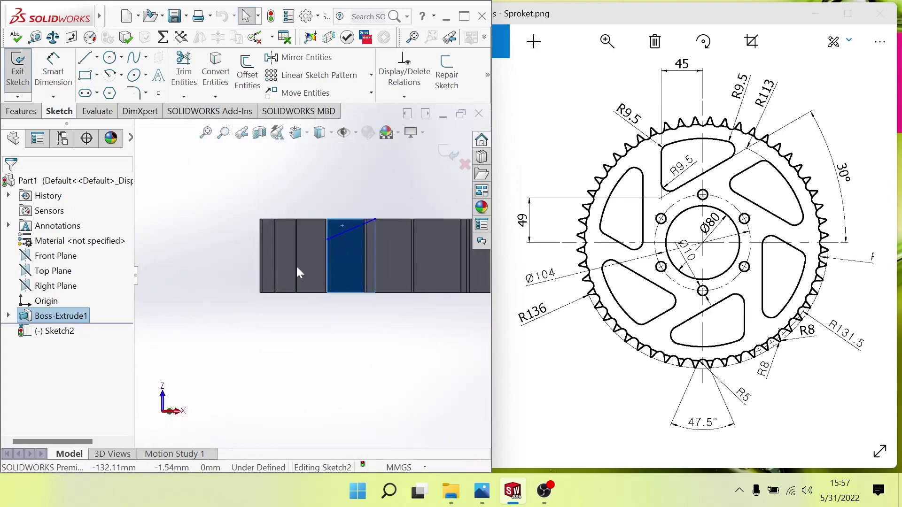
pyautogui.scroll(-2, 331, 236)
pyautogui.scroll(-2, 334, 223)
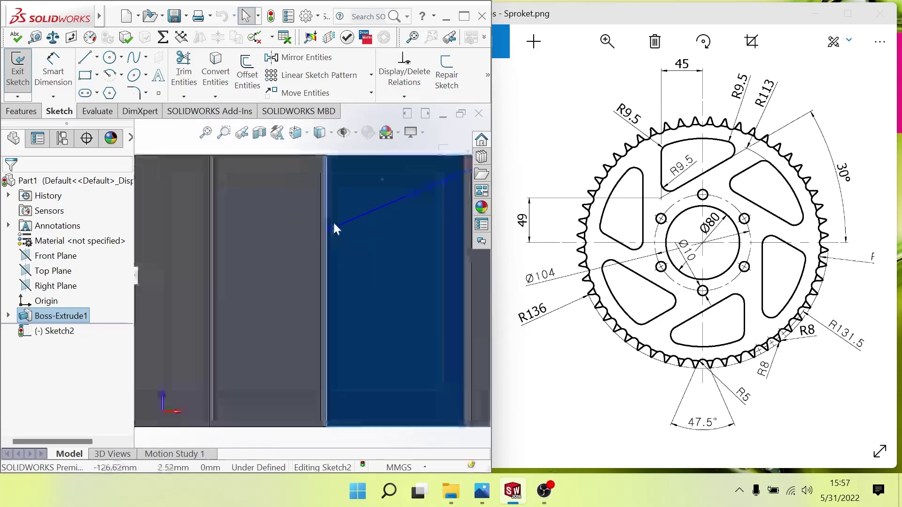
pyautogui.click(361, 217)
pyautogui.press('Delete')
pyautogui.scroll(2, 384, 218)
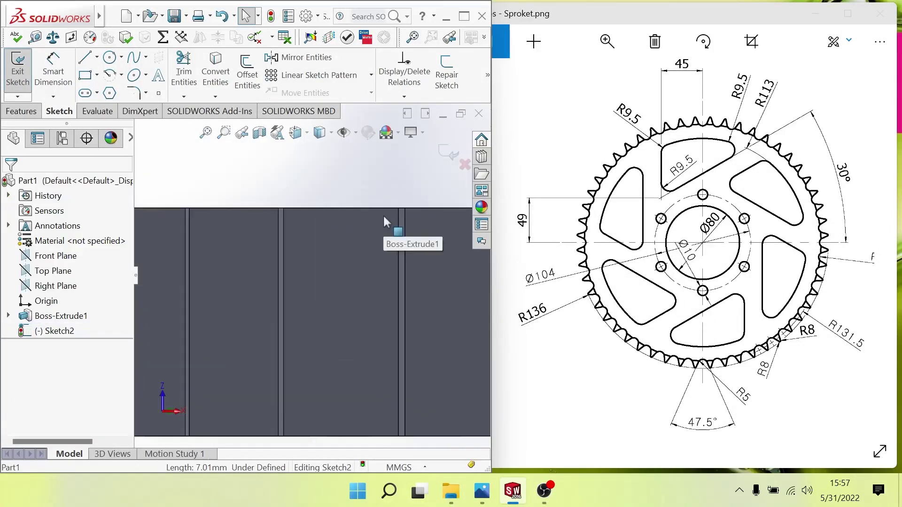
# Draw a closed triangle at the tooth's top corner and select its short vertical side for dimensioning
pyautogui.click(85, 59)
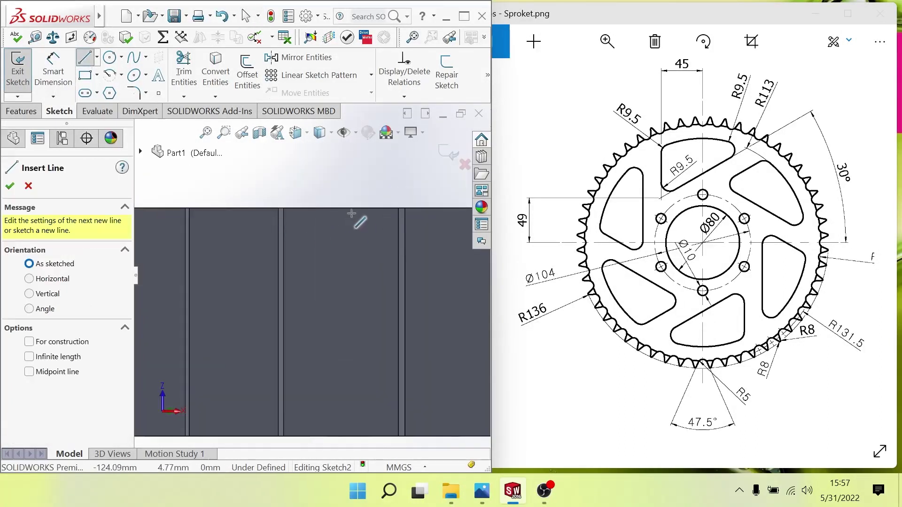
pyautogui.click(396, 207)
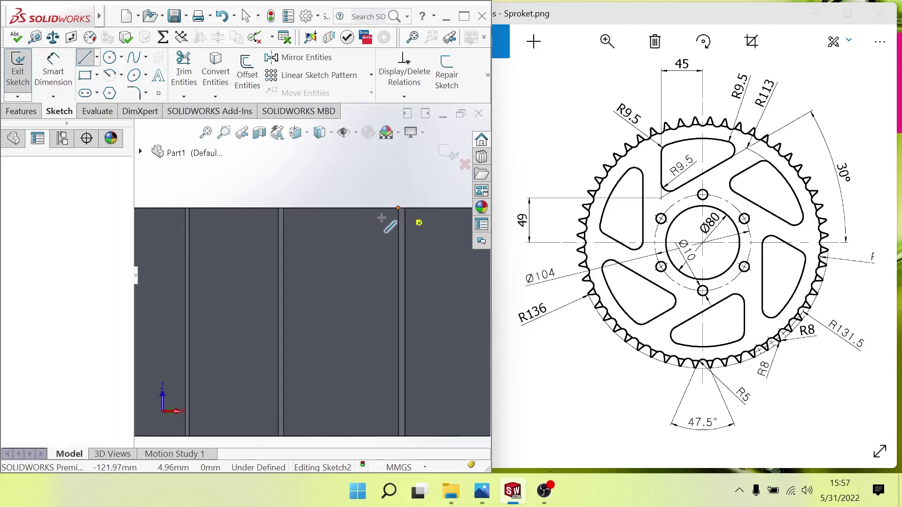
pyautogui.scroll(2, 300, 254)
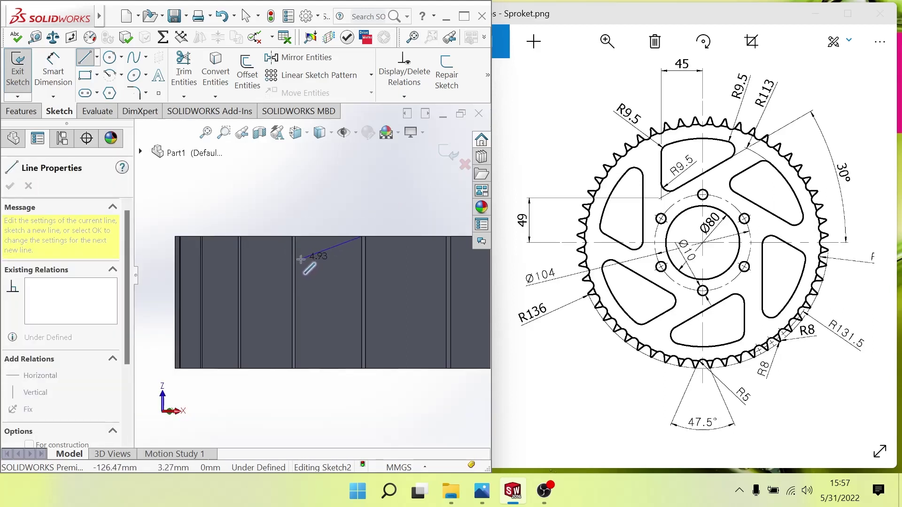
pyautogui.scroll(-1, 297, 252)
pyautogui.scroll(-1, 296, 249)
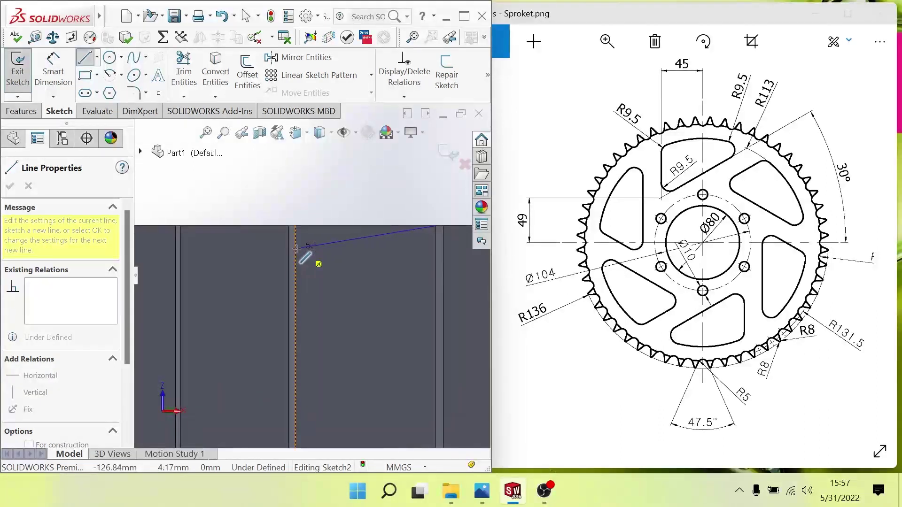
pyautogui.click(295, 252)
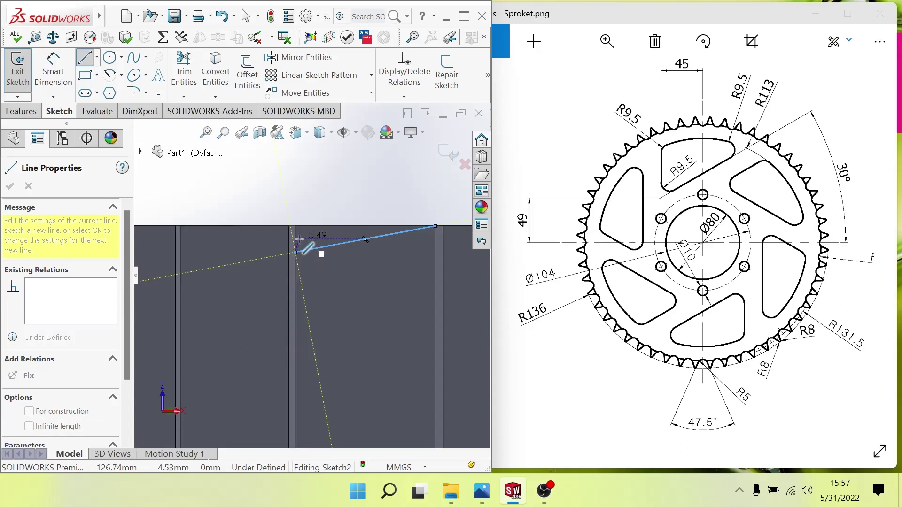
pyautogui.click(296, 227)
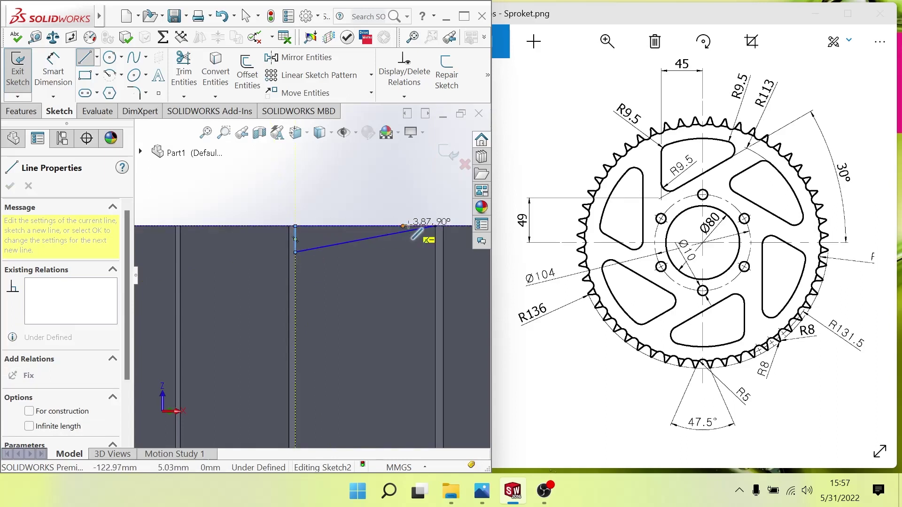
pyautogui.click(435, 226)
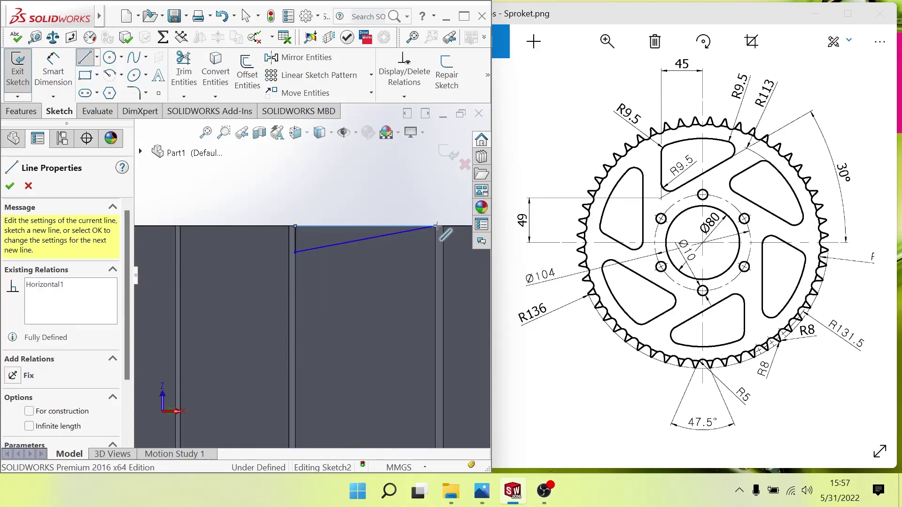
pyautogui.moveTo(382, 253)
pyautogui.mouseDown(button='middle')
pyautogui.moveTo(385, 293)
pyautogui.moveTo(373, 299)
pyautogui.mouseUp(button='middle')
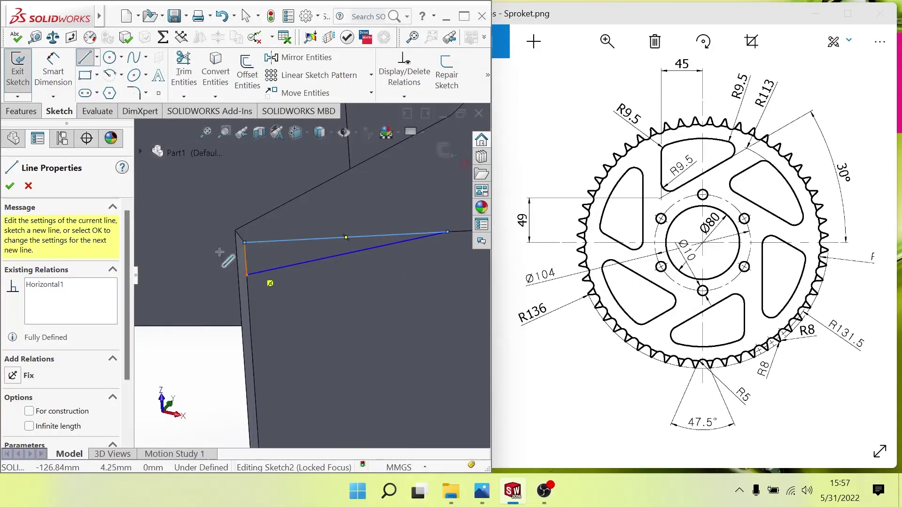
pyautogui.click(53, 70)
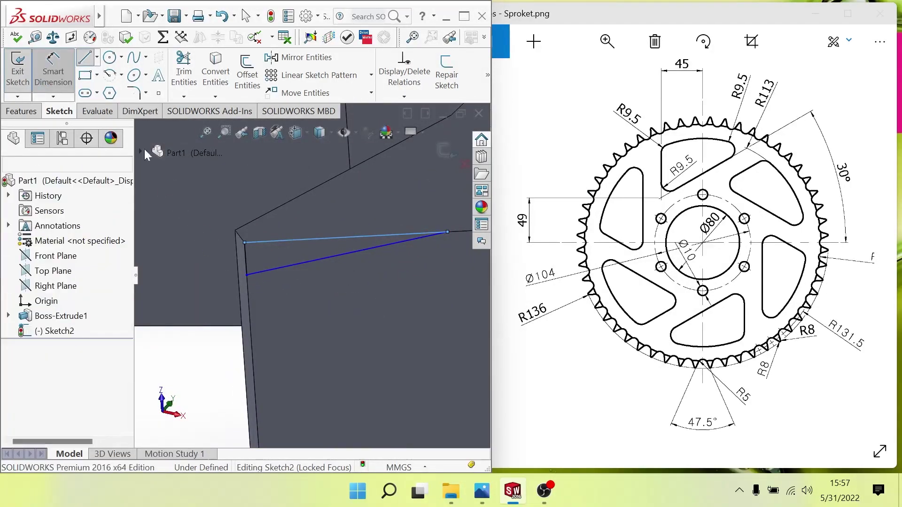
pyautogui.click(246, 253)
# Dimension the triangle's vertical side to 2 mm, declining an over-defining top-line dimension
pyautogui.click(210, 261)
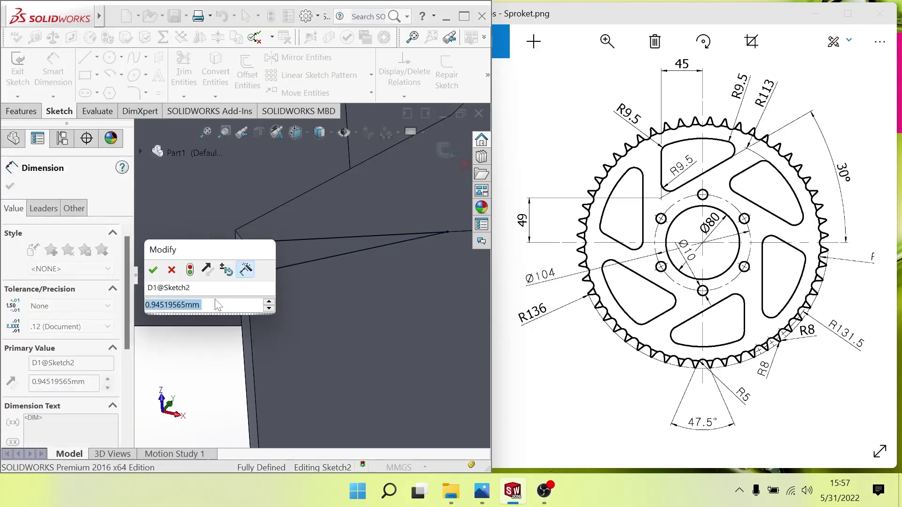
pyautogui.write('2')
pyautogui.press('Return')
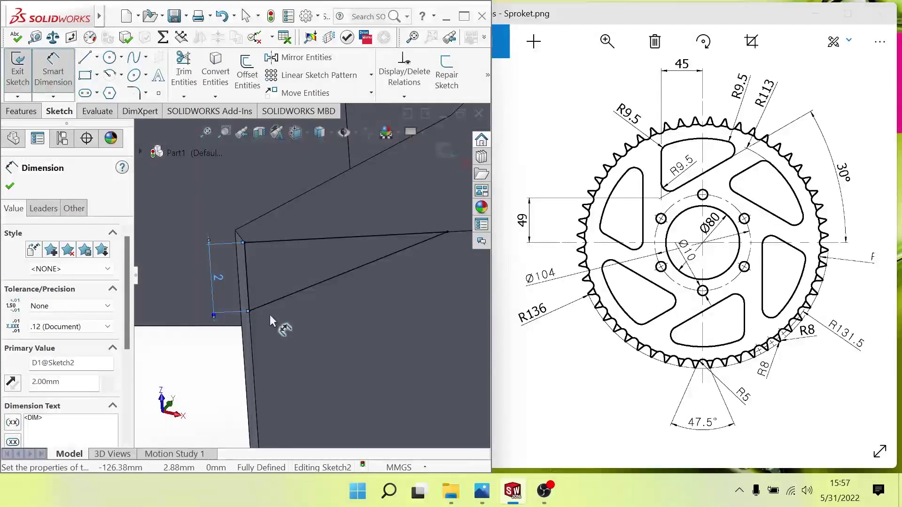
pyautogui.scroll(2, 282, 324)
pyautogui.scroll(2, 310, 334)
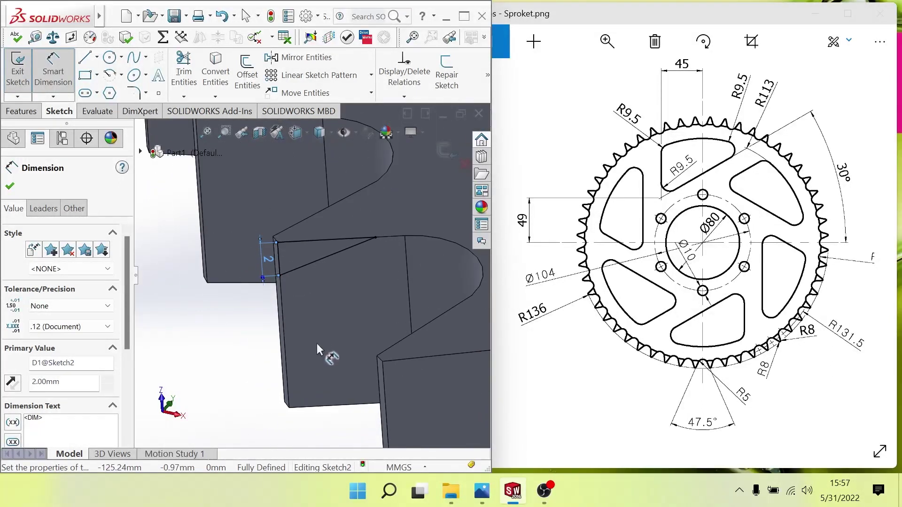
pyautogui.scroll(-2, 343, 286)
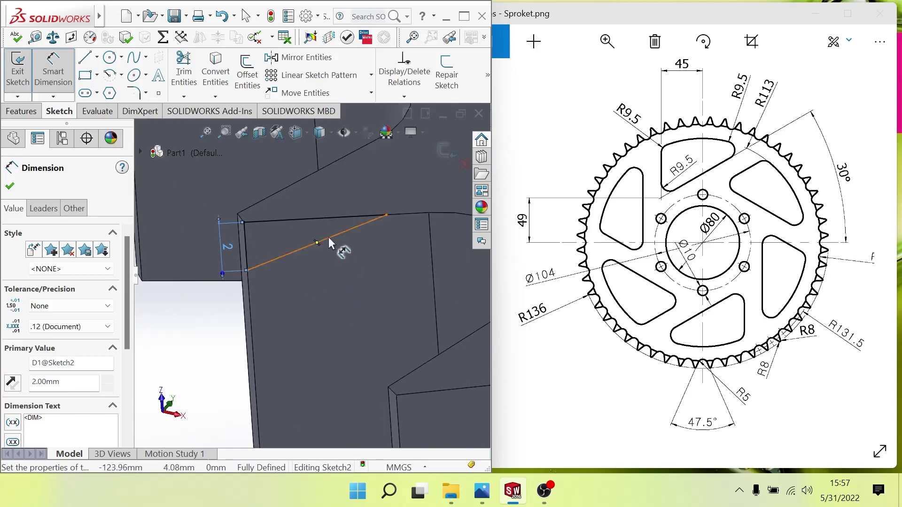
pyautogui.click(328, 213)
pyautogui.click(327, 201)
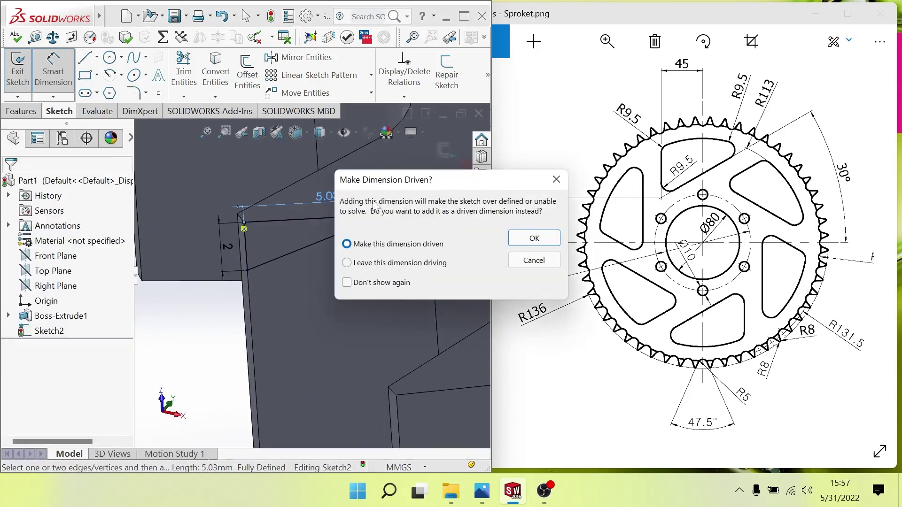
pyautogui.click(557, 179)
# Trim the old slanted line and redraw the slanted side to the tooth corner, then start an Extruded Cut
pyautogui.moveTo(420, 224); pyautogui.dragTo(372, 234, button='middle')
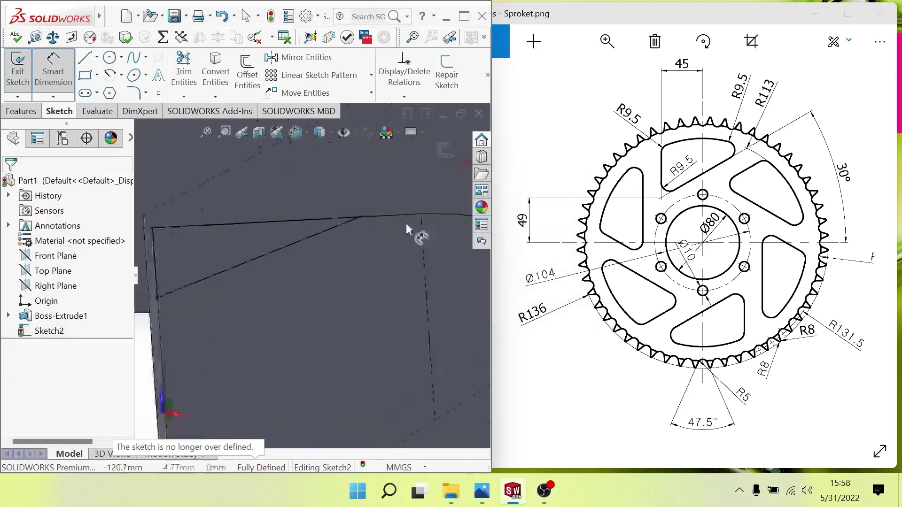
pyautogui.click(184, 72)
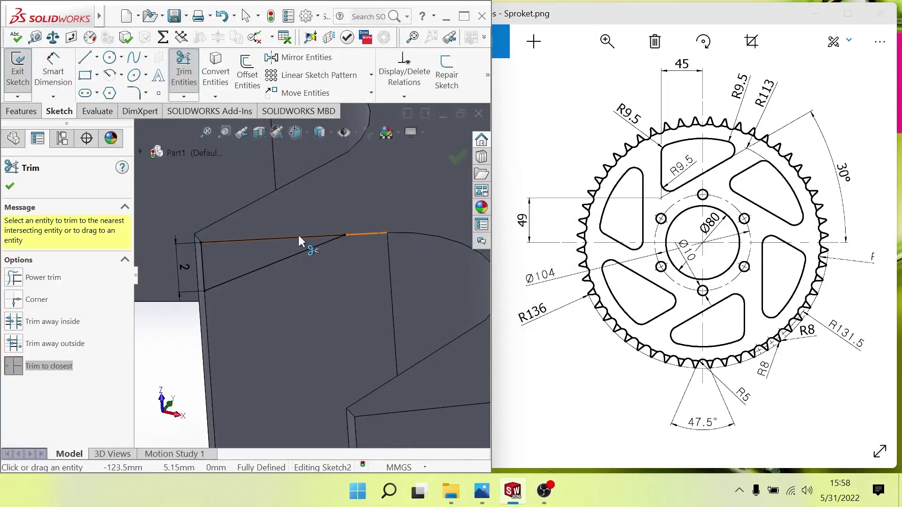
pyautogui.click(326, 241)
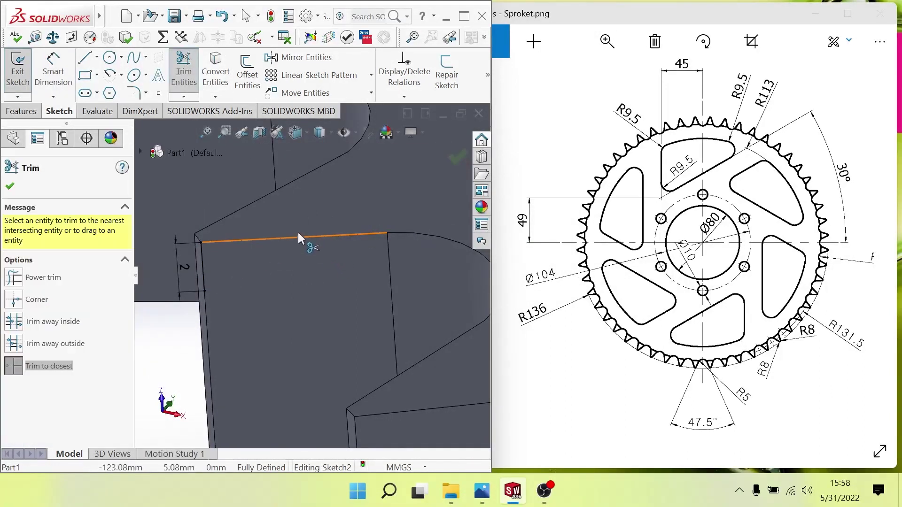
pyautogui.click(85, 58)
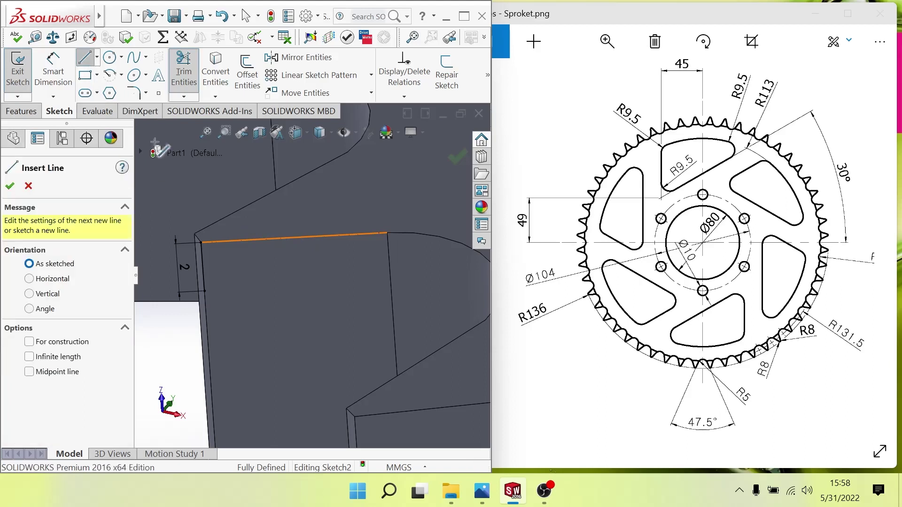
pyautogui.click(205, 290)
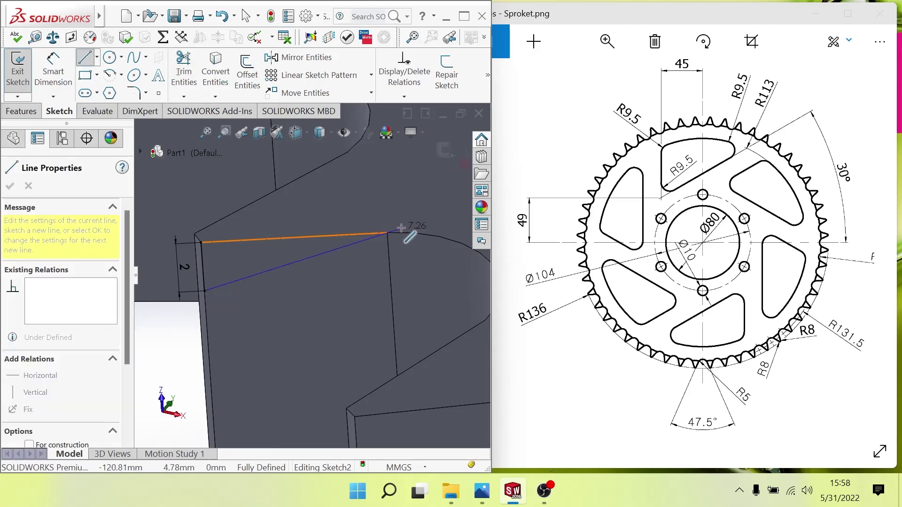
pyautogui.click(389, 233)
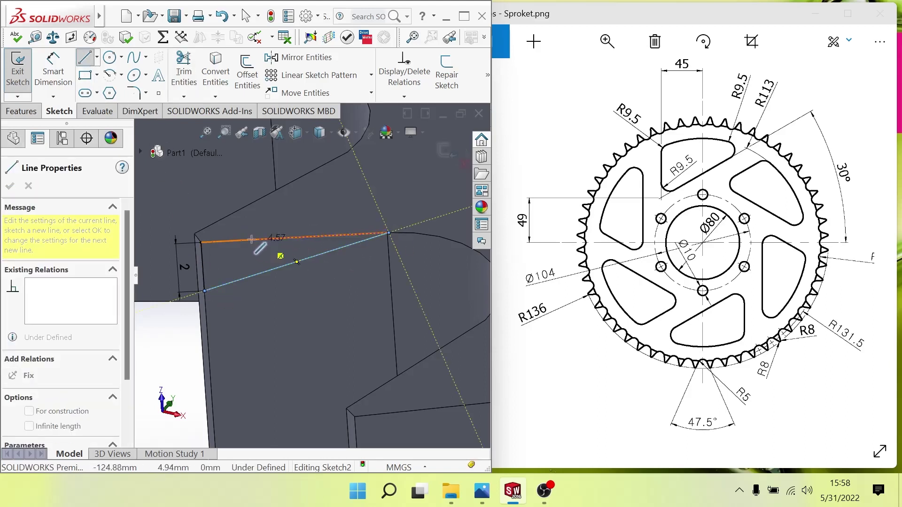
pyautogui.click(200, 243)
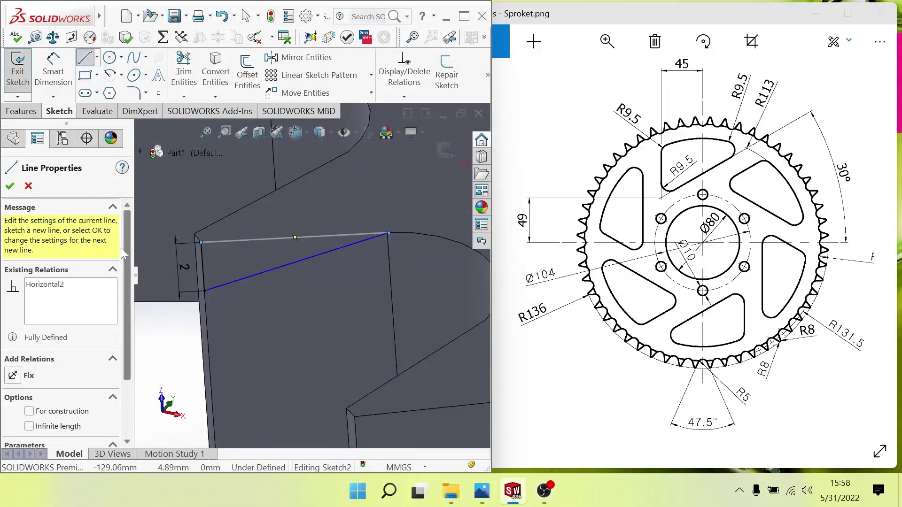
pyautogui.press('Escape')
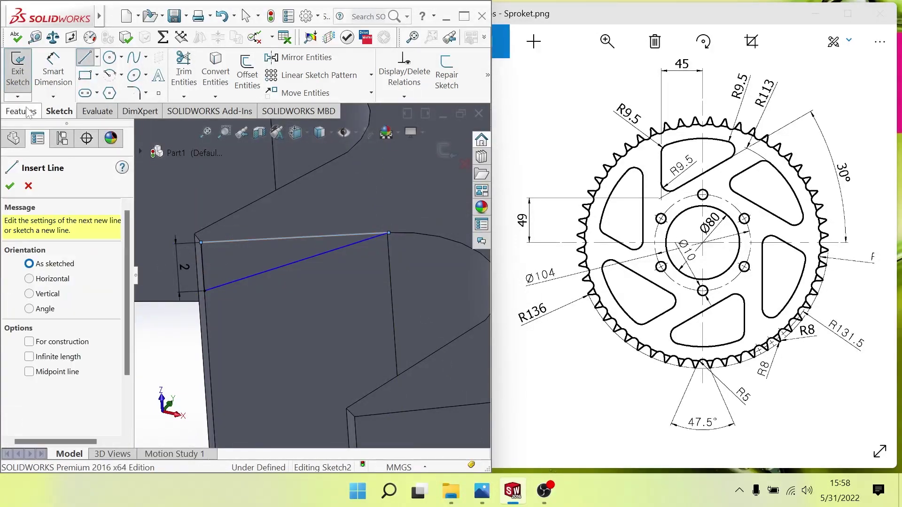
pyautogui.click(21, 110)
pyautogui.click(211, 84)
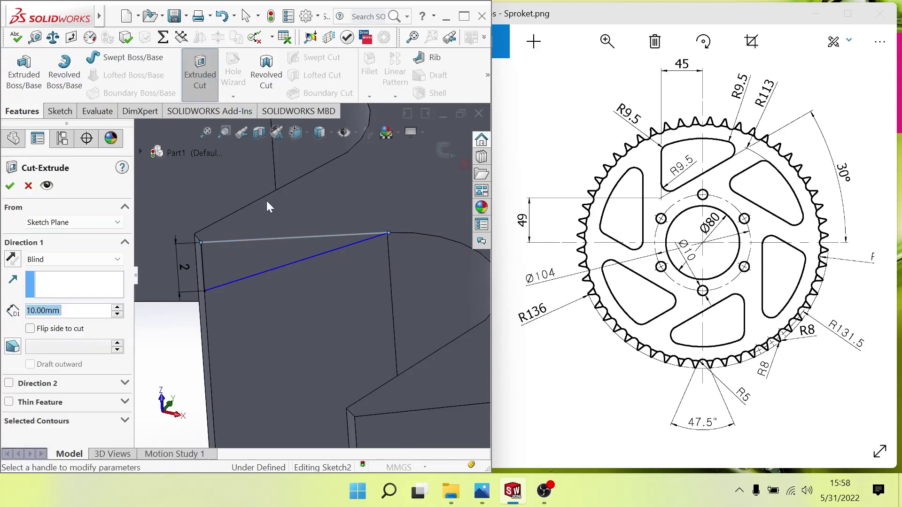
# Set the cut to Up To Surface ending at the flat tooth face and create Cut-Extrude1
pyautogui.moveTo(267, 212)
pyautogui.mouseDown(button='middle')
pyautogui.moveTo(295, 231)
pyautogui.moveTo(271, 227)
pyautogui.mouseUp(button='middle')
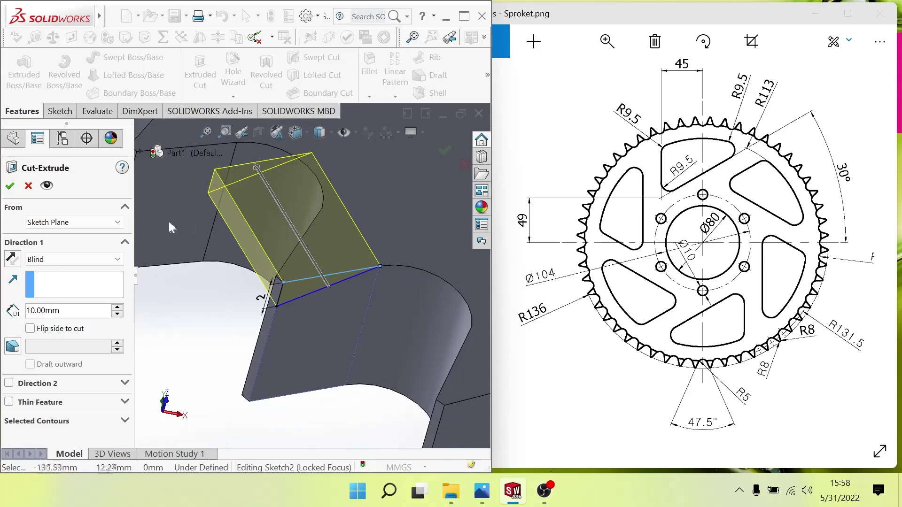
pyautogui.click(72, 259)
pyautogui.click(52, 348)
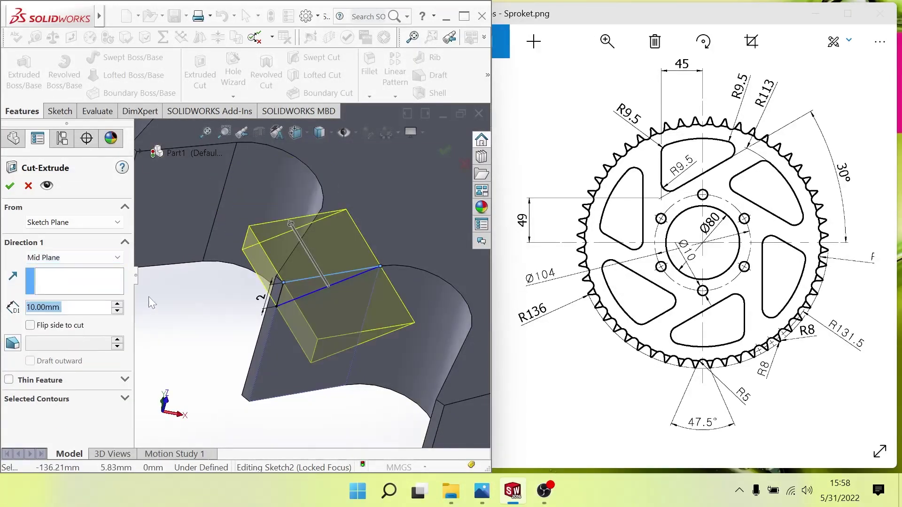
pyautogui.moveTo(151, 303); pyautogui.dragTo(187, 298, button='middle')
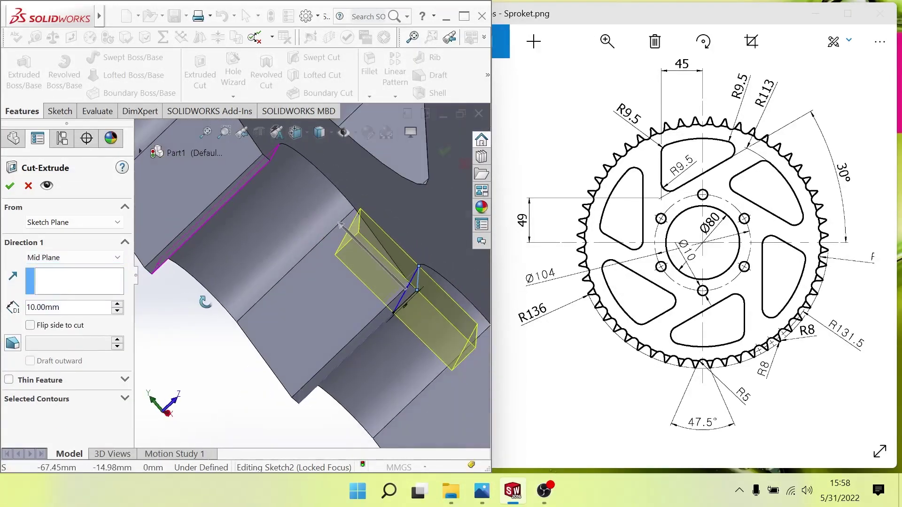
pyautogui.click(115, 257)
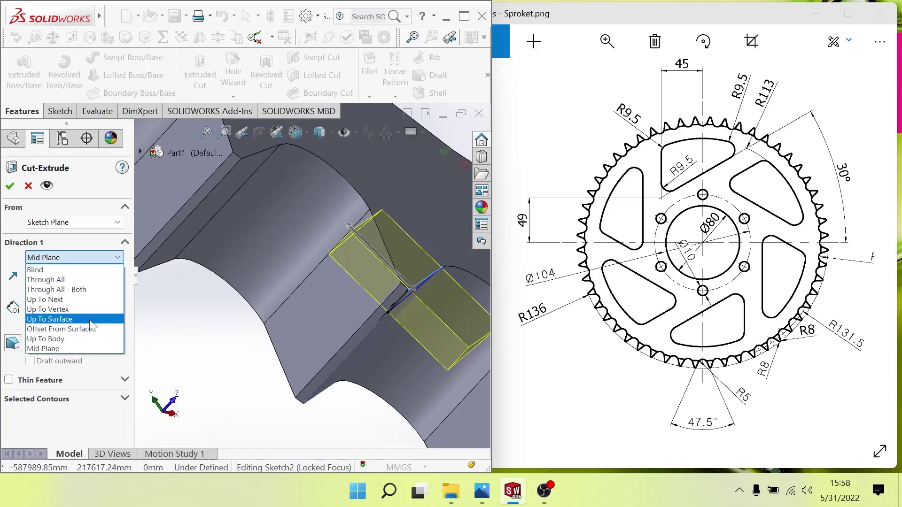
pyautogui.click(86, 318)
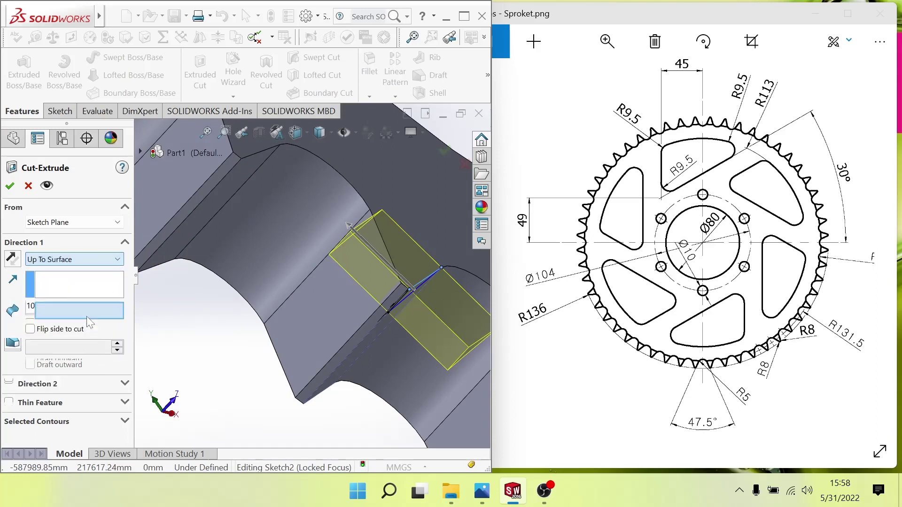
pyautogui.click(351, 270)
pyautogui.moveTo(353, 273)
pyautogui.mouseDown(button='middle')
pyautogui.moveTo(331, 300)
pyautogui.moveTo(352, 325)
pyautogui.moveTo(334, 327)
pyautogui.mouseUp(button='middle')
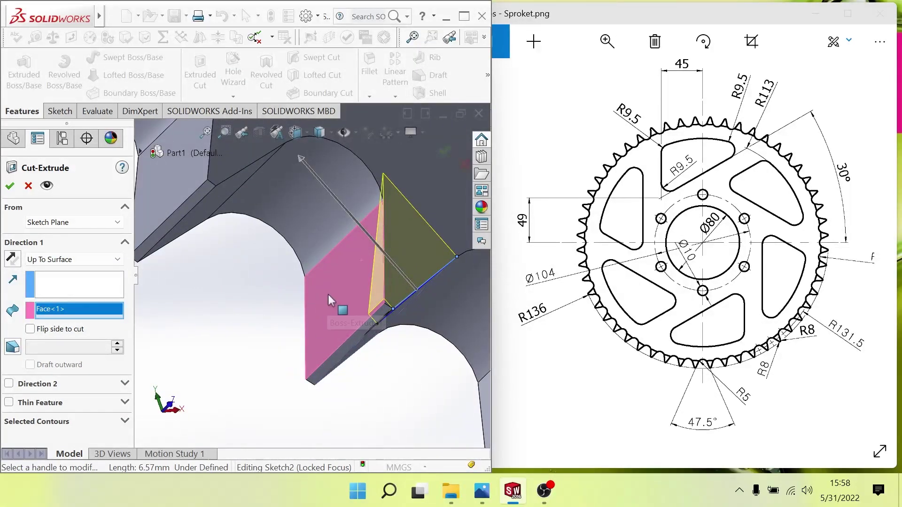
pyautogui.click(343, 216)
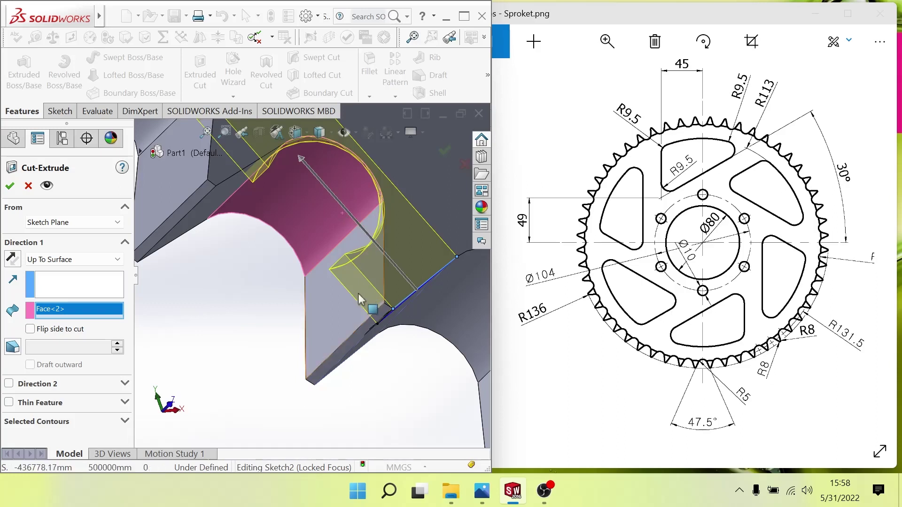
pyautogui.click(345, 309)
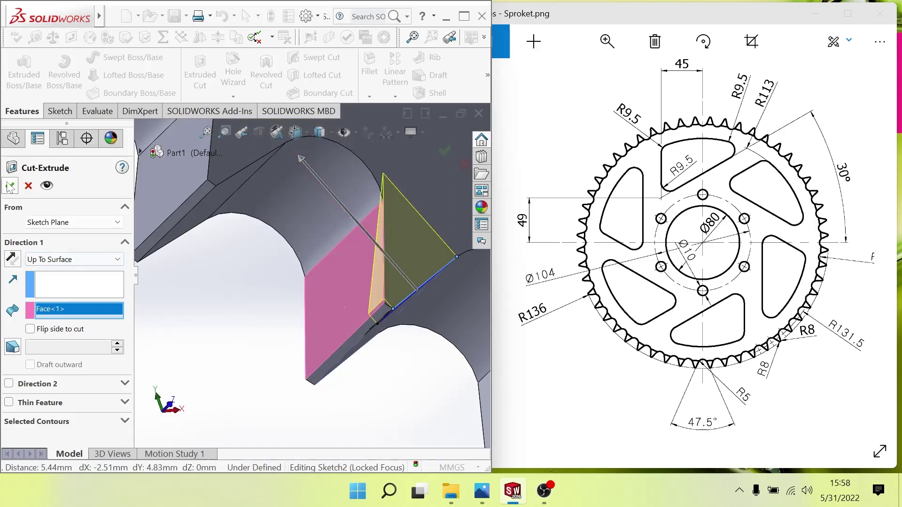
pyautogui.click(9, 186)
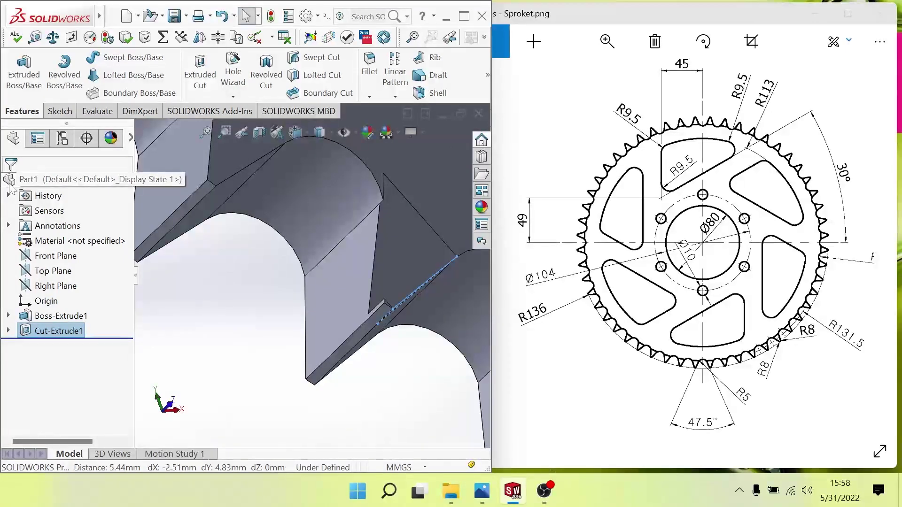
# Reopen and exit Sketch2, then delete Sketch2 so Cut-Extrude1 is removed from the tree
pyautogui.moveTo(181, 208); pyautogui.dragTo(183, 143, button='middle')
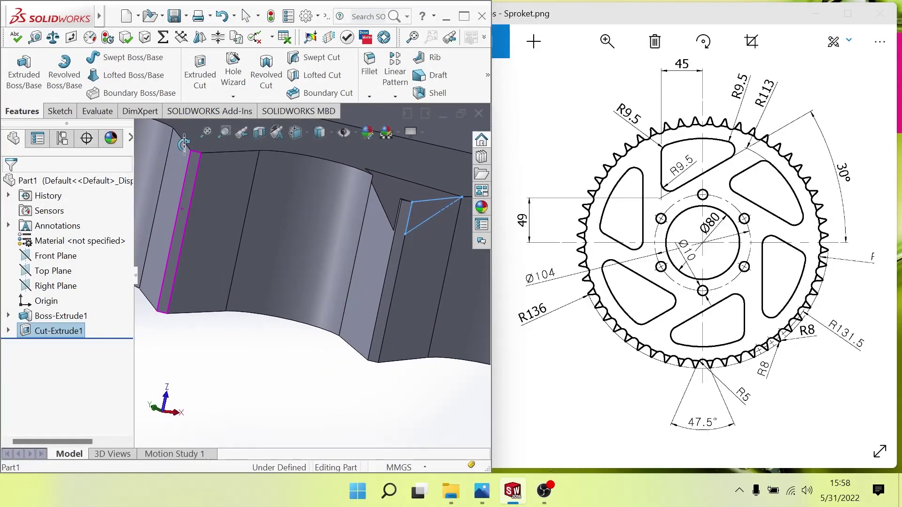
pyautogui.click(184, 144)
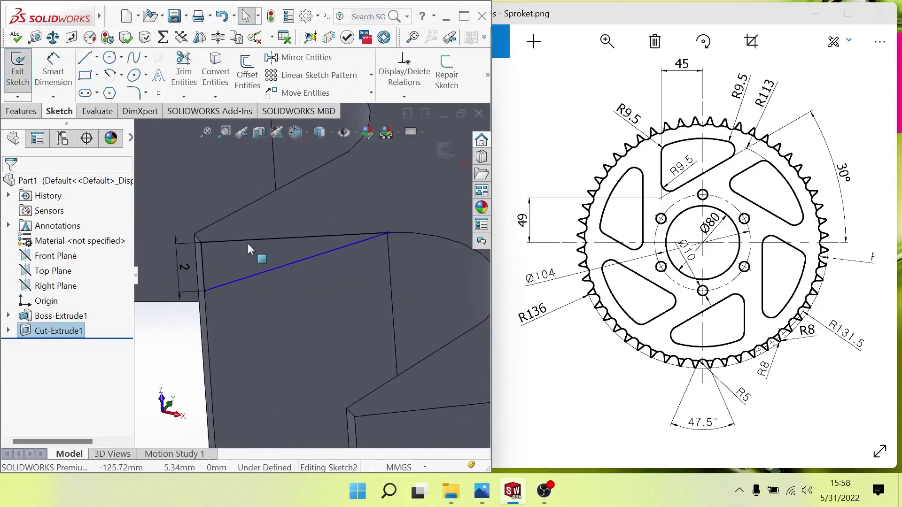
pyautogui.scroll(2, 300, 256)
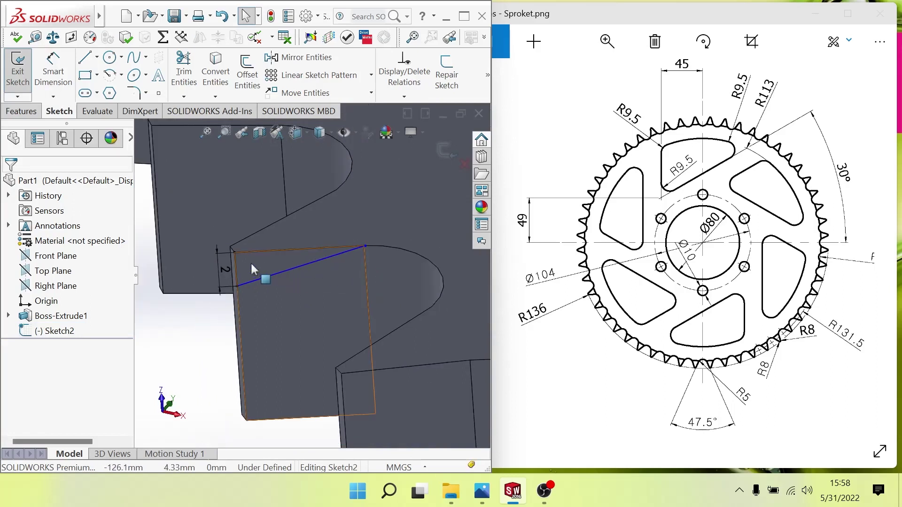
pyautogui.moveTo(251, 266); pyautogui.dragTo(220, 273, button='middle')
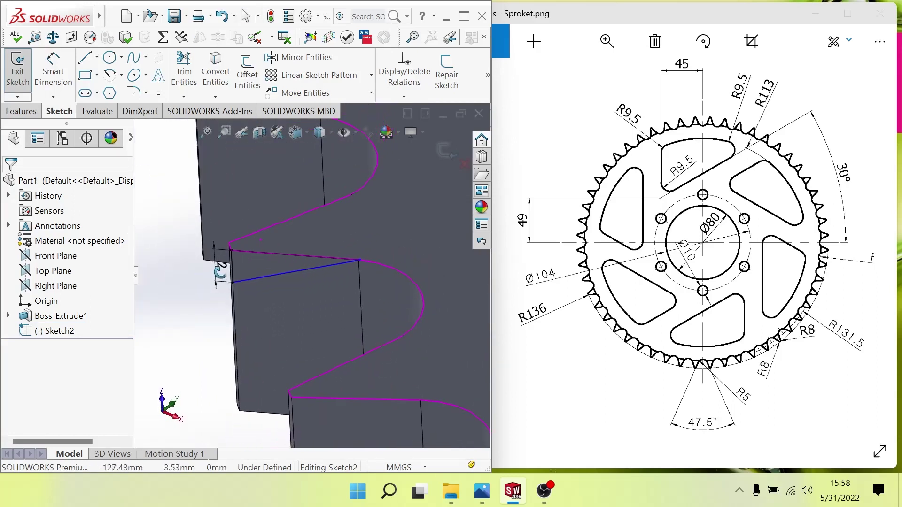
pyautogui.press('Escape')
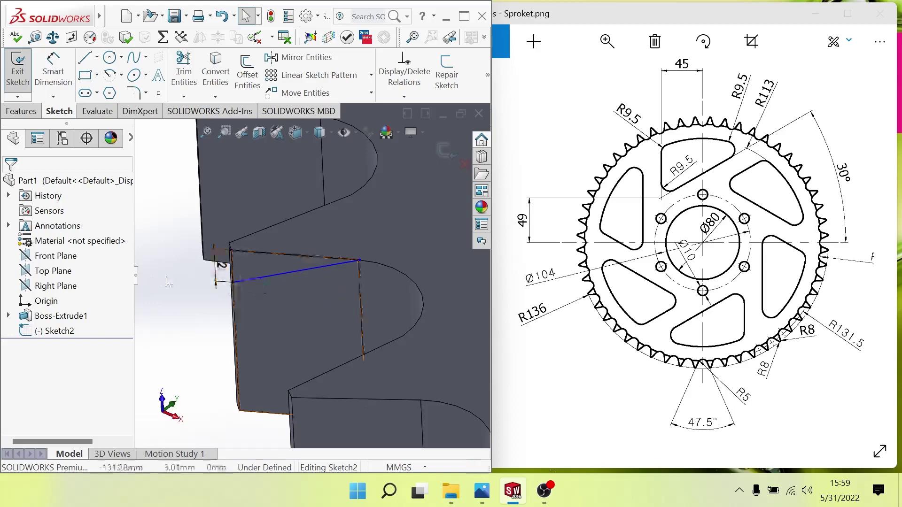
pyautogui.scroll(2, 240, 282)
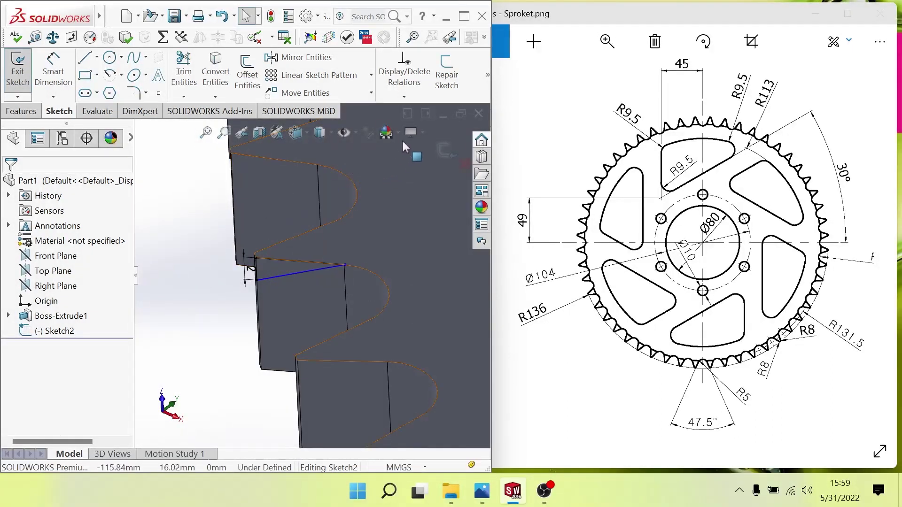
pyautogui.click(435, 159)
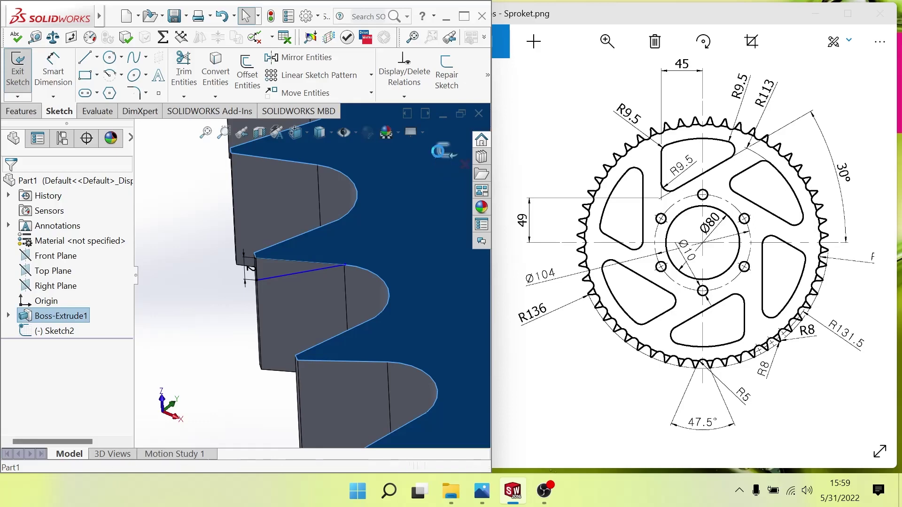
pyautogui.click(443, 151)
pyautogui.rightClick(62, 340)
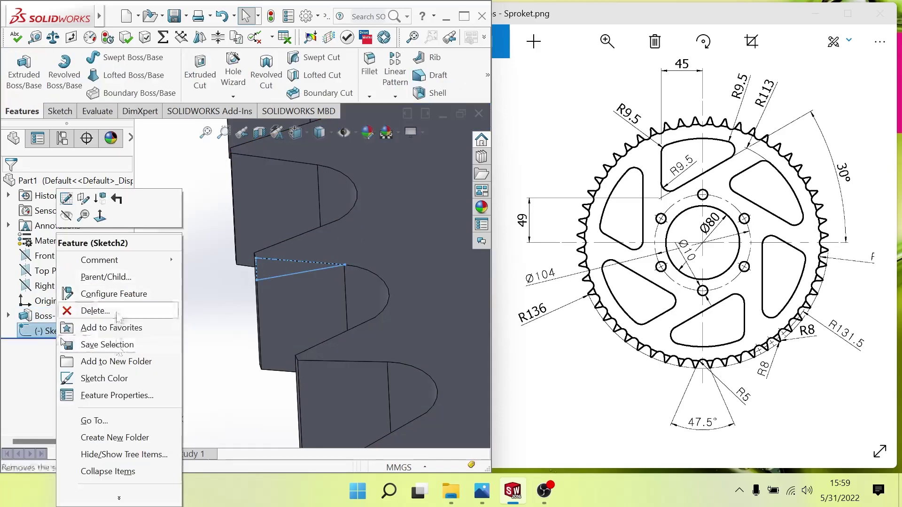
pyautogui.click(95, 310)
pyautogui.click(532, 177)
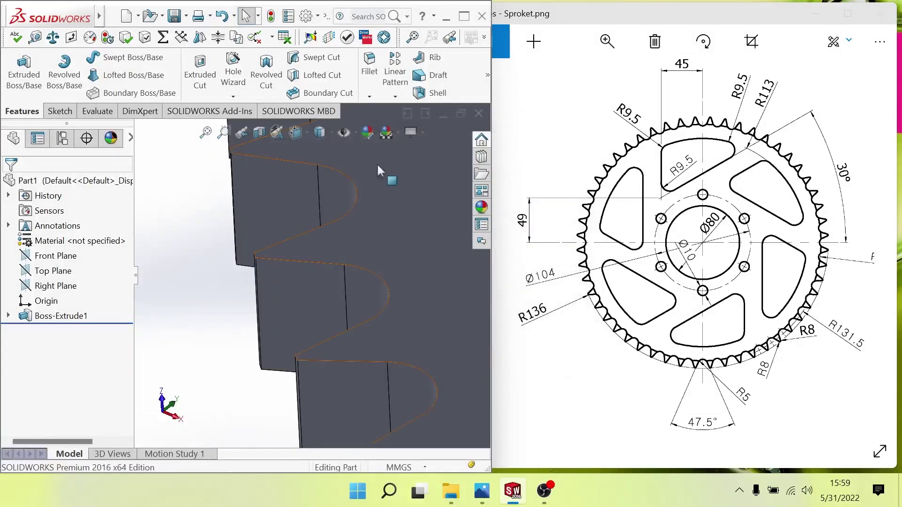
# Fit the sprocket to the screen, switch to a dimetric view and orbit it toward face-on
pyautogui.press('f')
pyautogui.press('space')
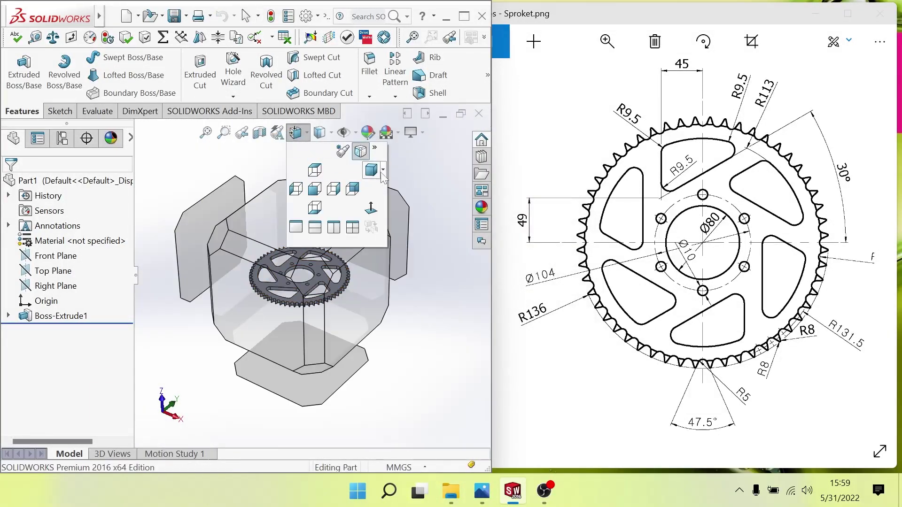
pyautogui.click(373, 183)
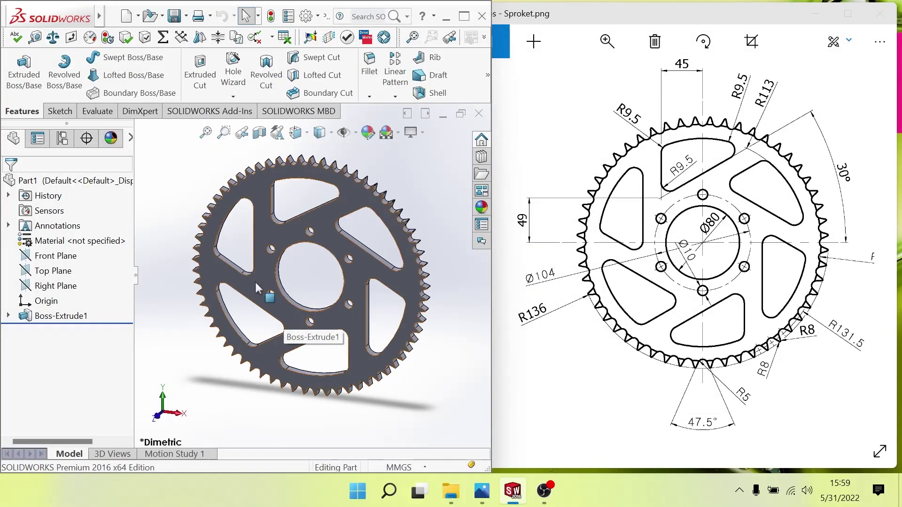
pyautogui.scroll(-3, 334, 275)
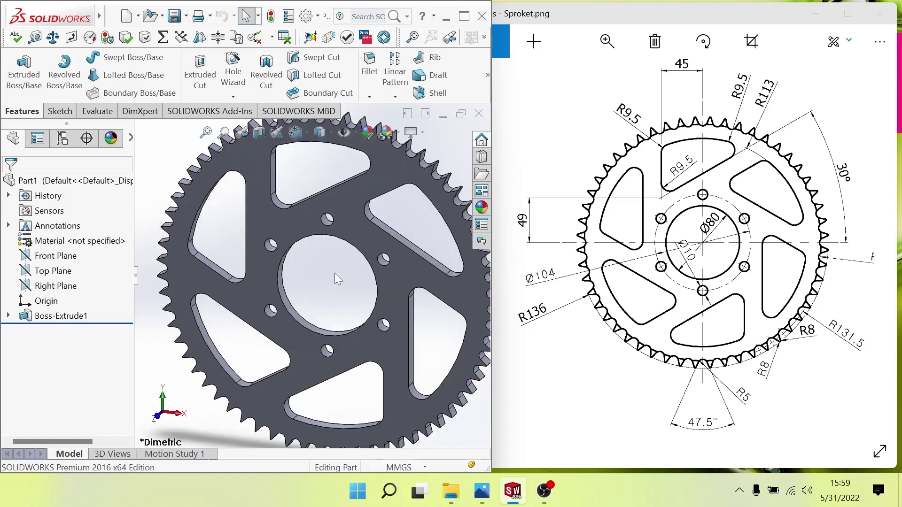
pyautogui.moveTo(334, 272); pyautogui.dragTo(307, 276, button='middle')
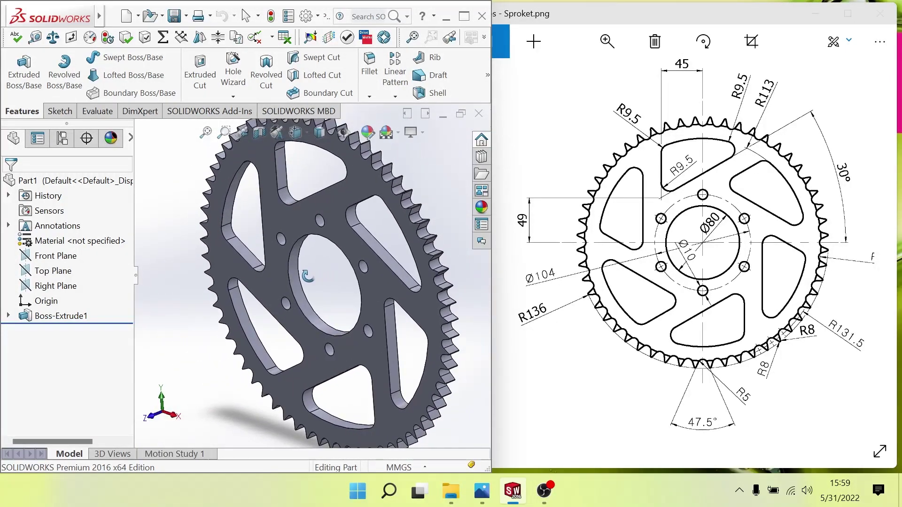
pyautogui.scroll(-3, 307, 277)
pyautogui.moveTo(308, 276)
pyautogui.mouseDown(button='middle')
pyautogui.moveTo(294, 230)
pyautogui.moveTo(266, 264)
pyautogui.mouseUp(button='middle')
pyautogui.scroll(2, 266, 263)
pyautogui.scroll(-1, 265, 263)
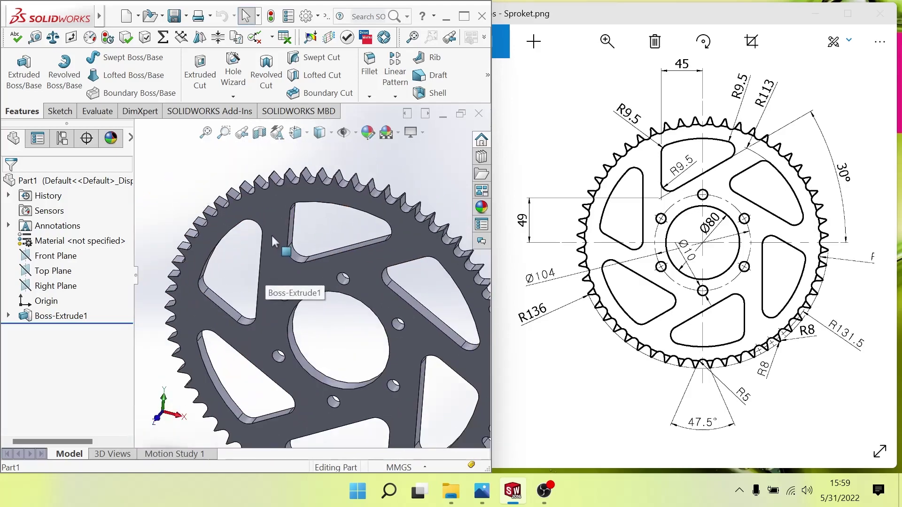
# View the front face square-on, then tilt the sprocket into an angled 3D view
pyautogui.click(272, 237)
pyautogui.click(368, 215)
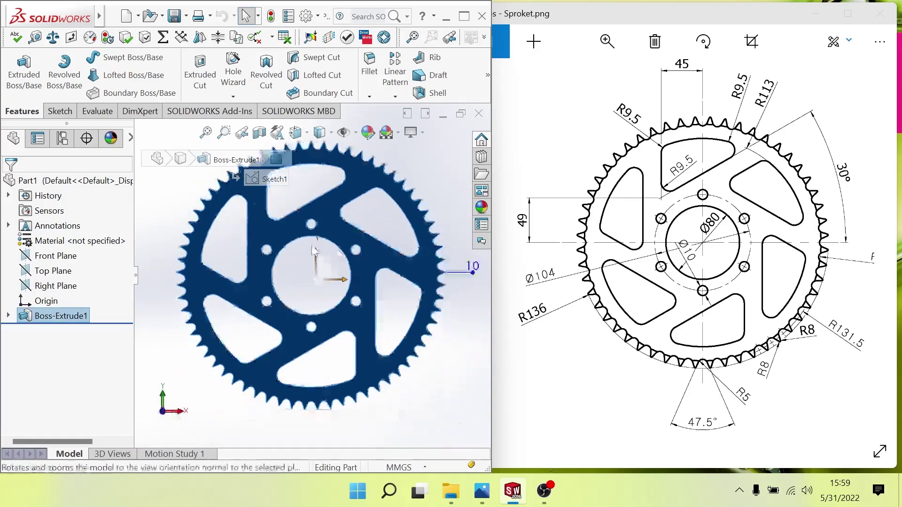
pyautogui.click(280, 284)
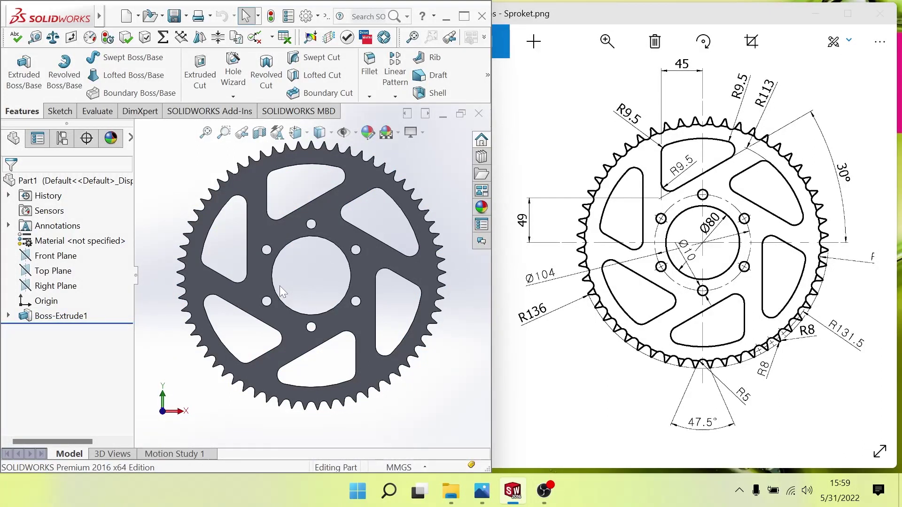
pyautogui.moveTo(331, 256); pyautogui.dragTo(298, 277, button='middle')
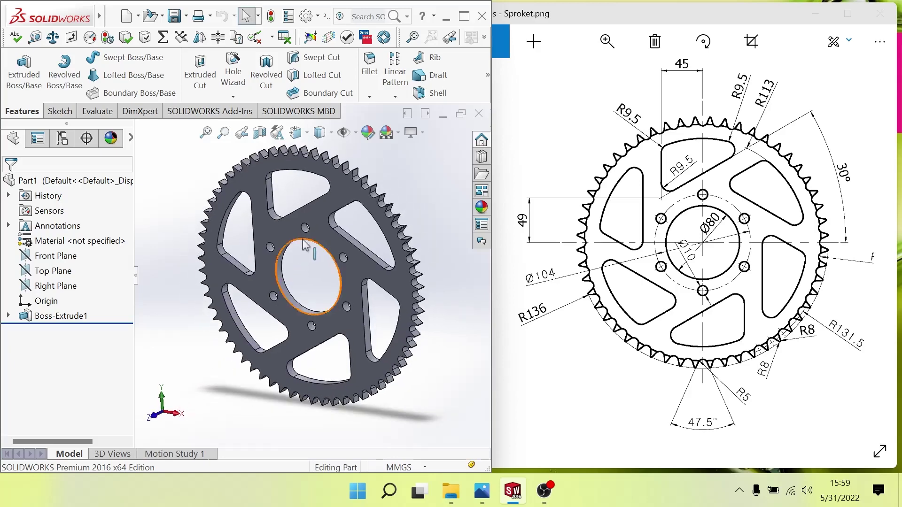
pyautogui.scroll(-3, 300, 282)
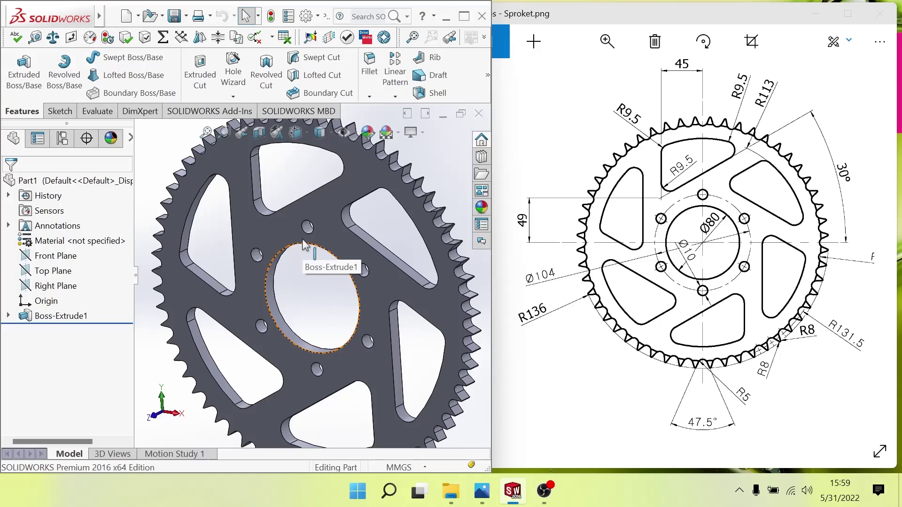
pyautogui.scroll(2, 303, 242)
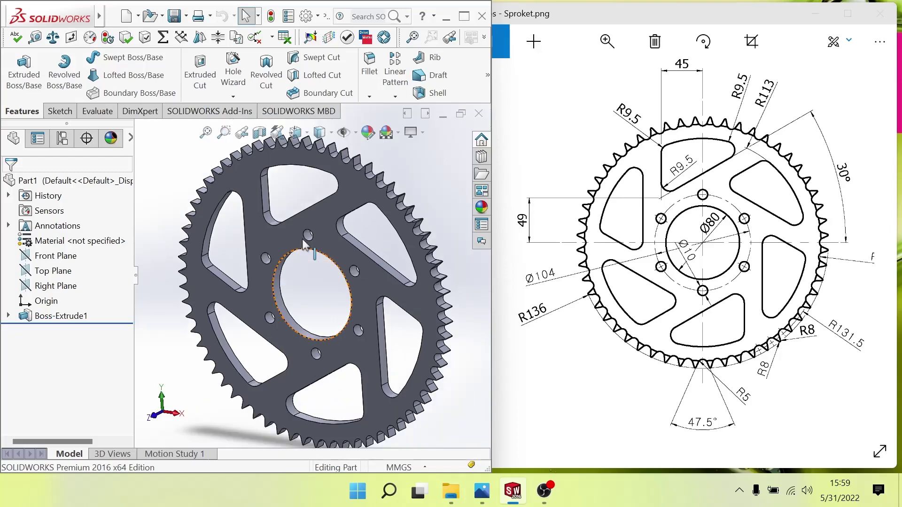